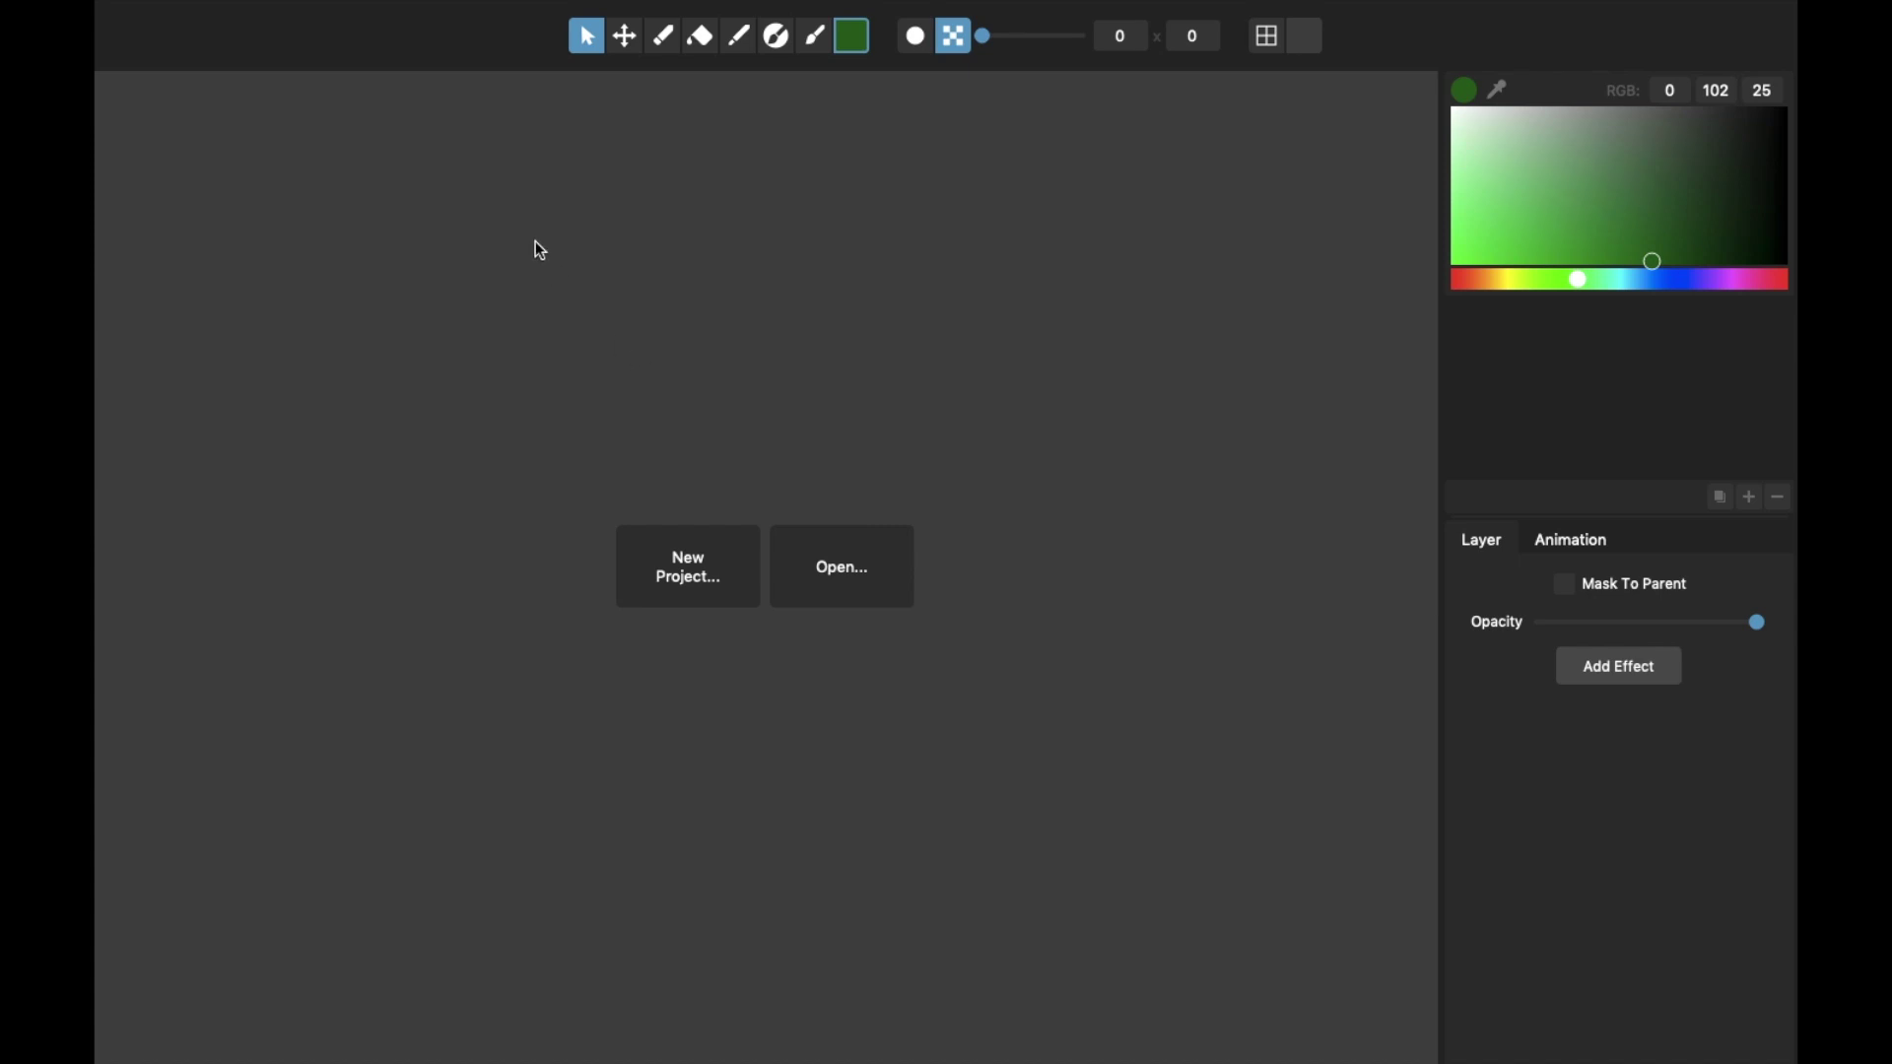
View the About splash from the application menu, then open the Rigged.pmf project
{"action": "mouse_move", "coordinate": [330, 4]}
{"action": "left_click", "coordinate": [197, 12]}
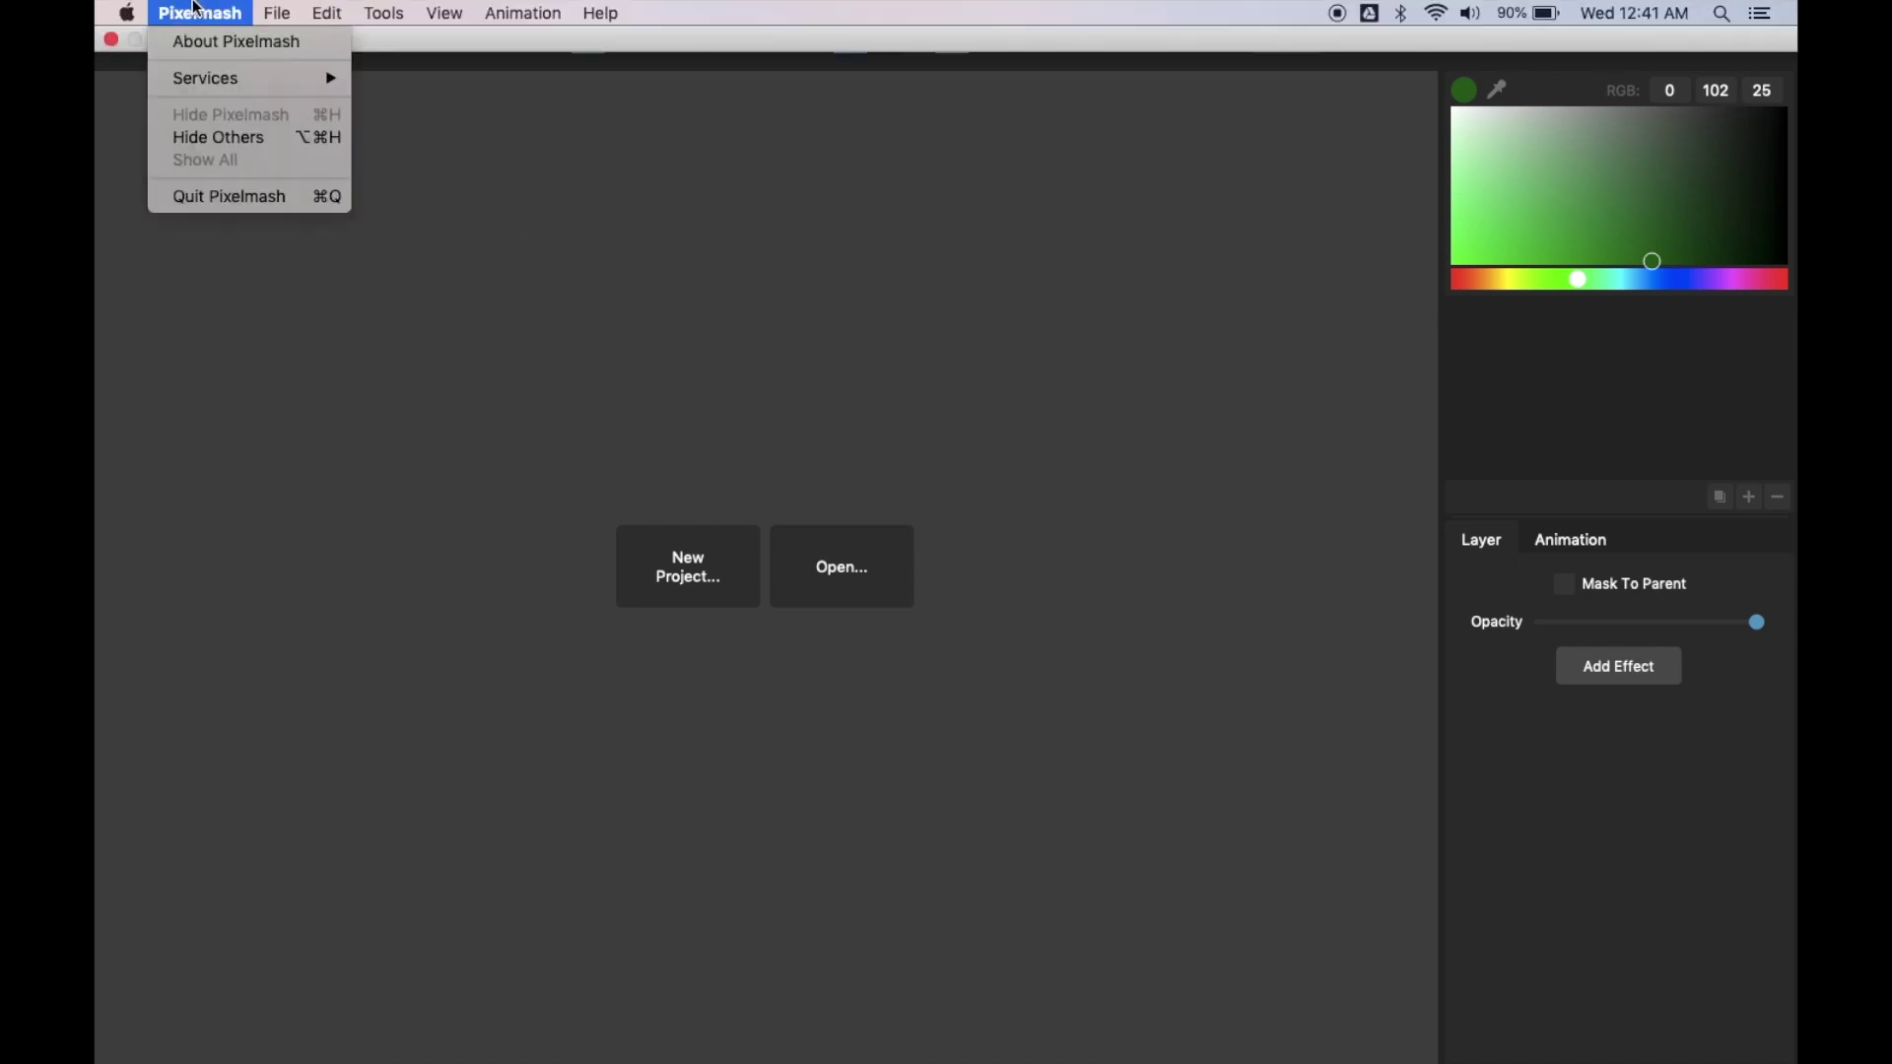
{"action": "left_click", "coordinate": [204, 39]}
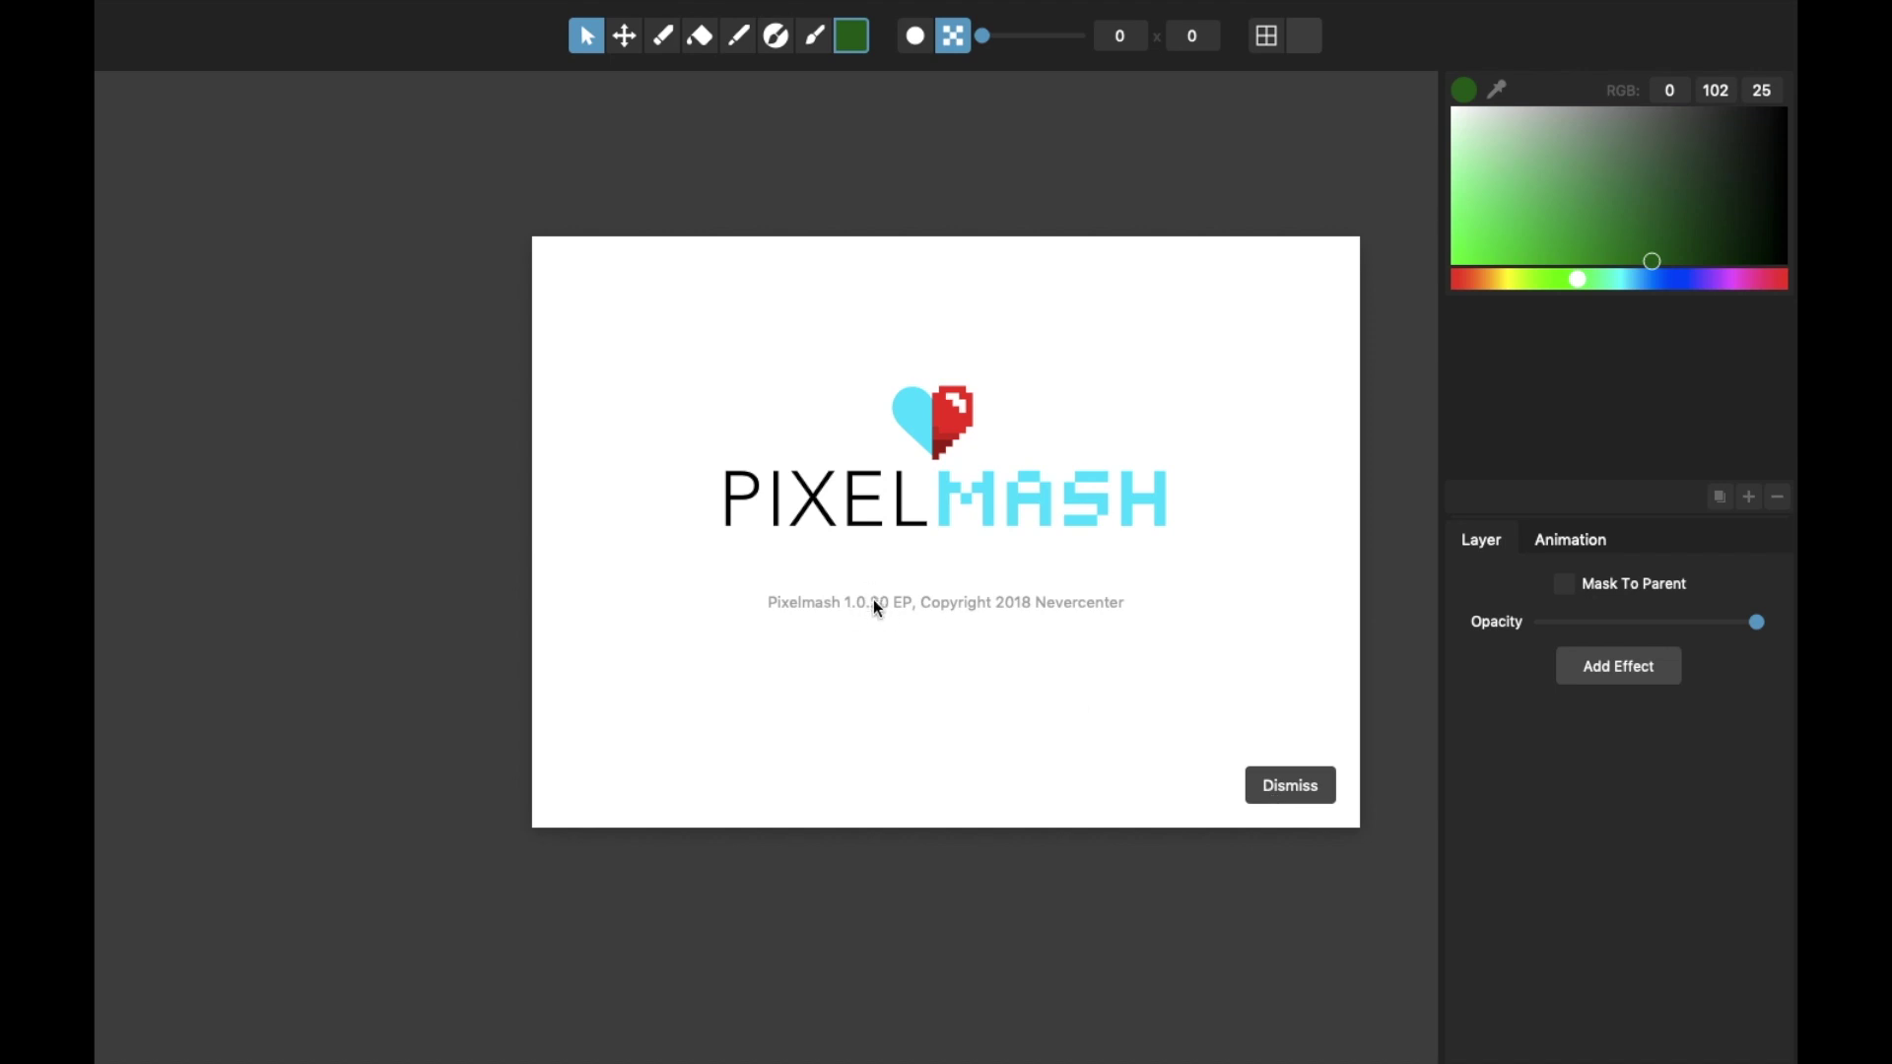
{"action": "left_click", "coordinate": [1265, 783]}
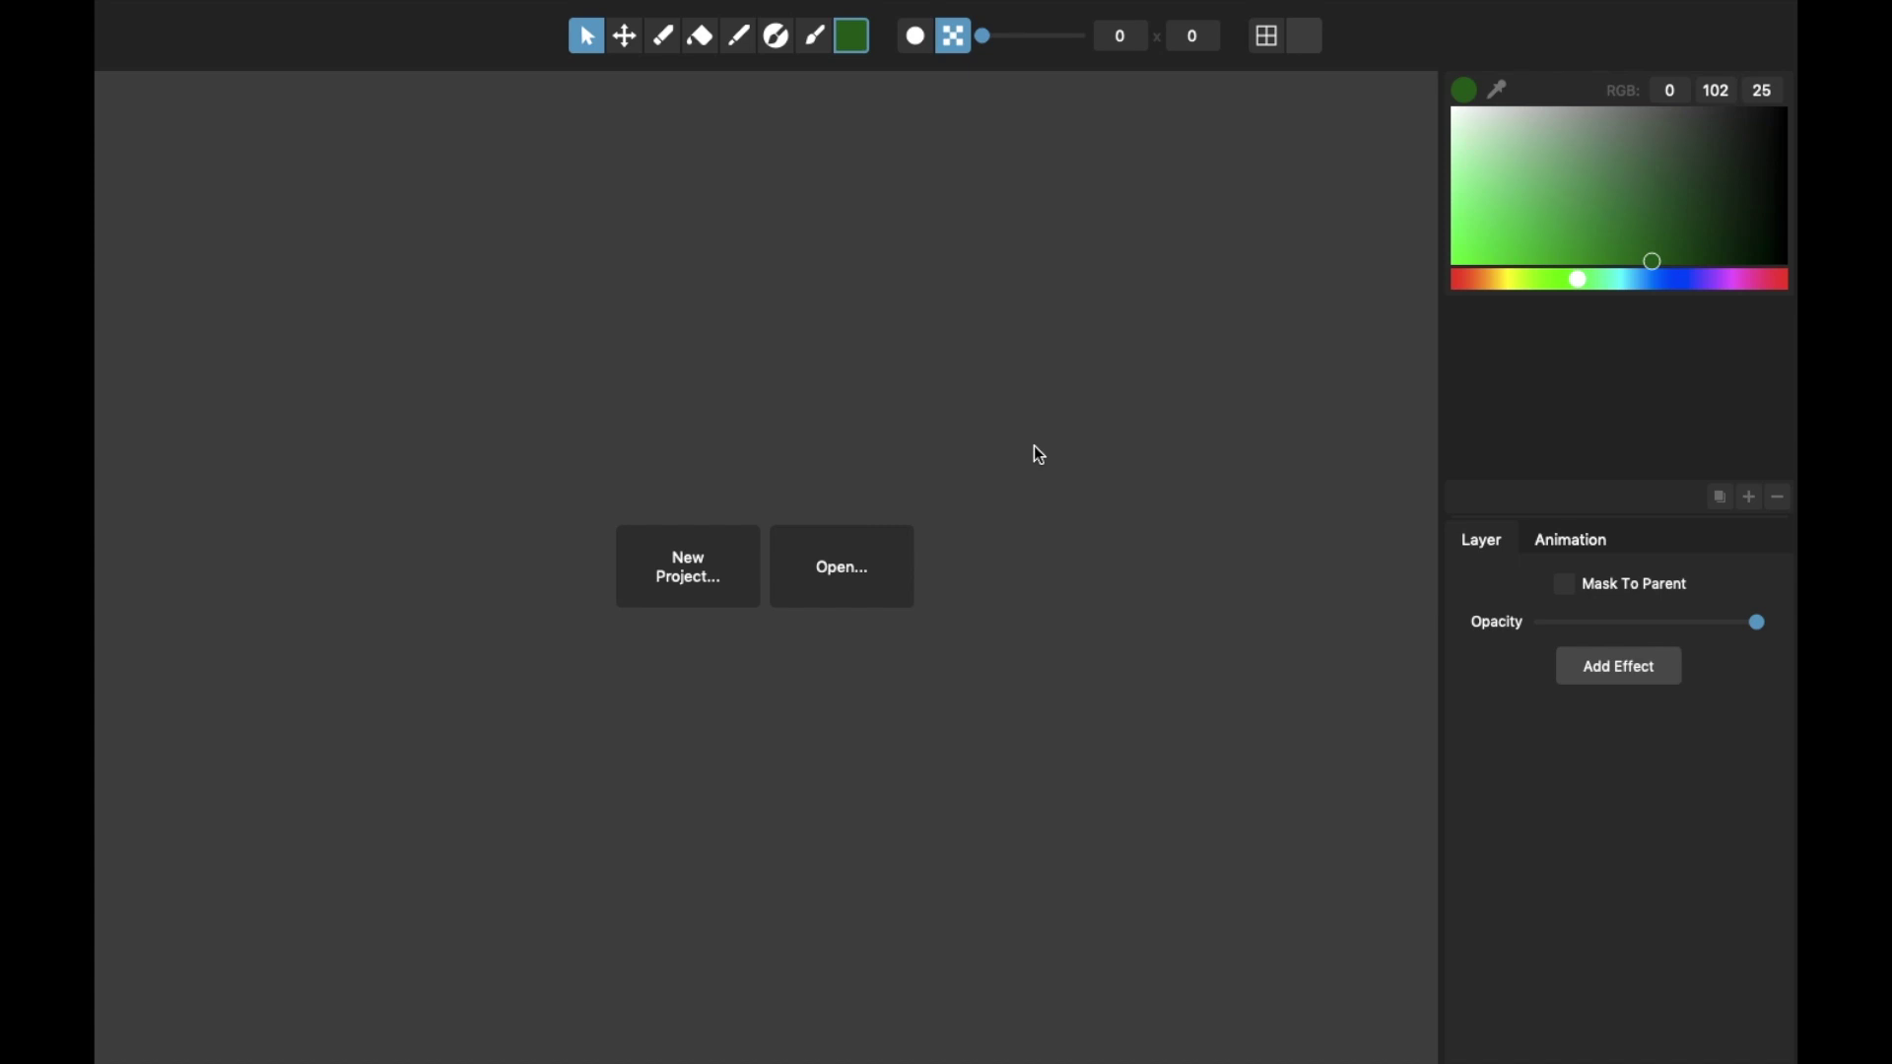
{"action": "left_click", "coordinate": [794, 570]}
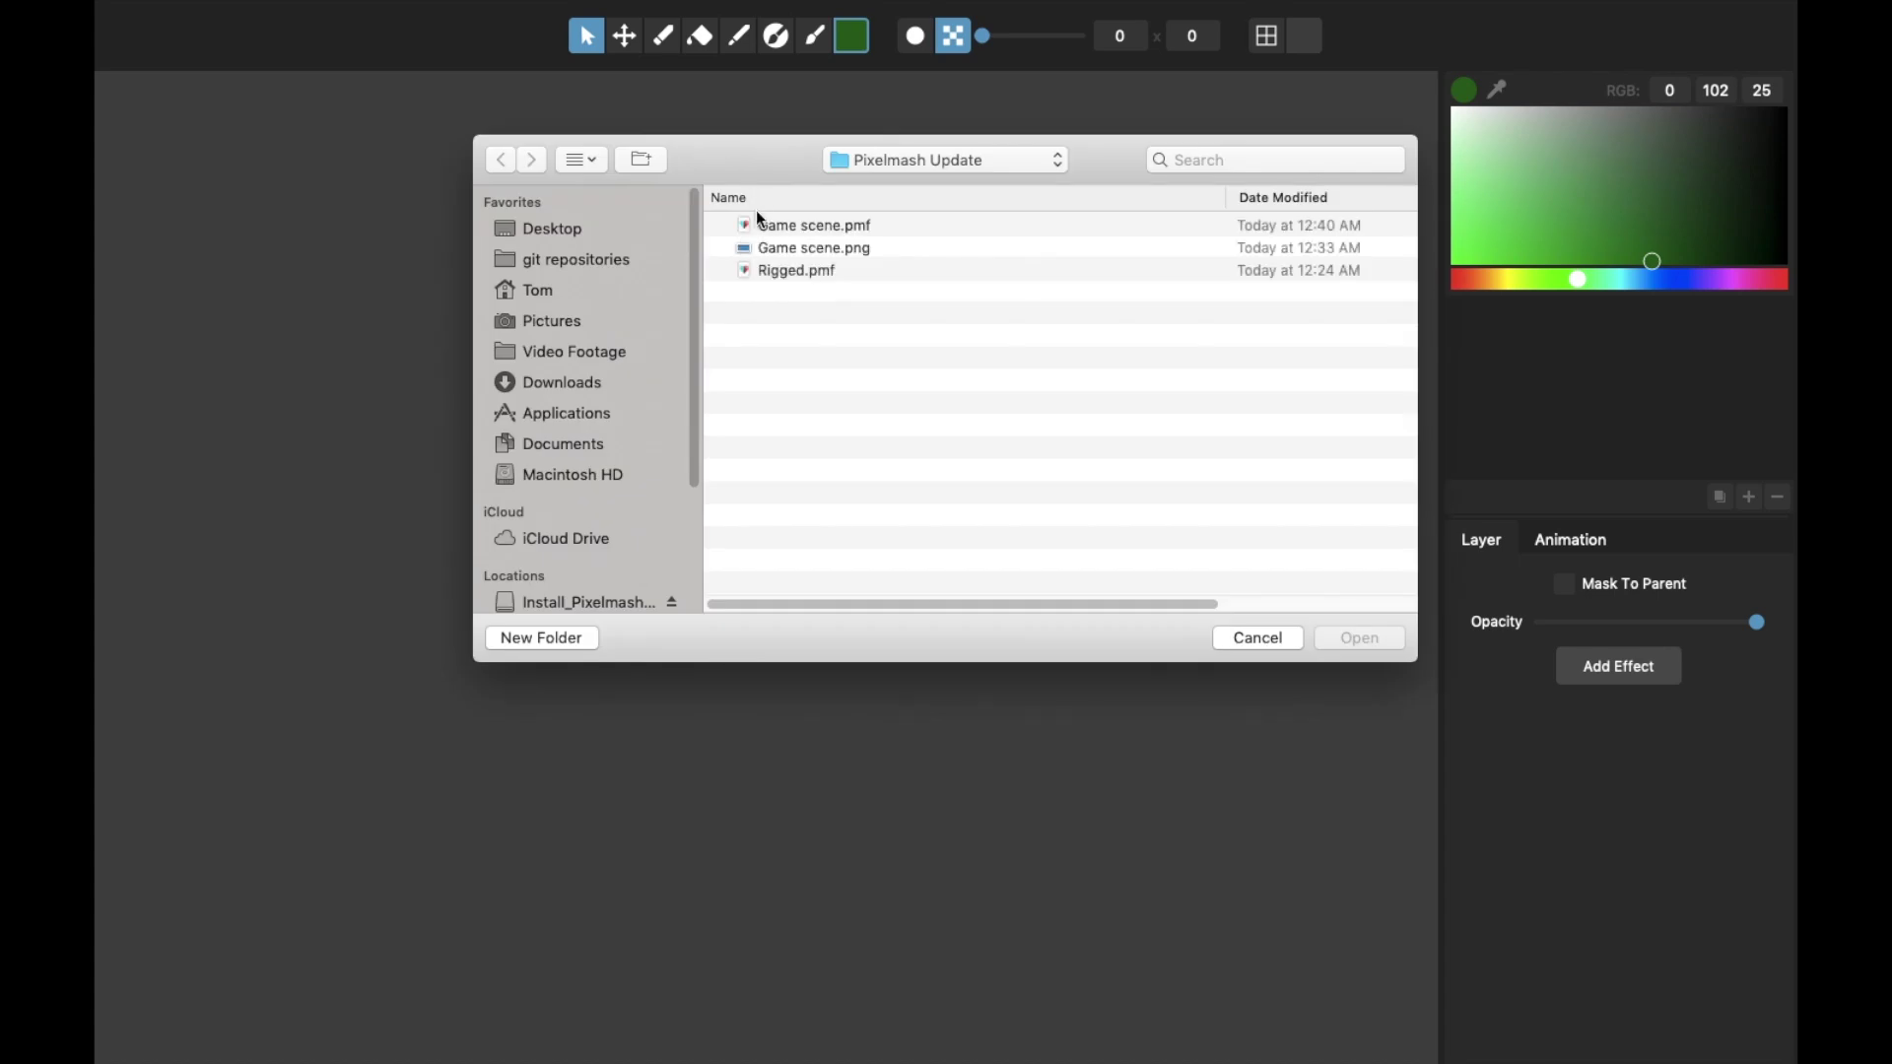
{"action": "double_click", "coordinate": [780, 279]}
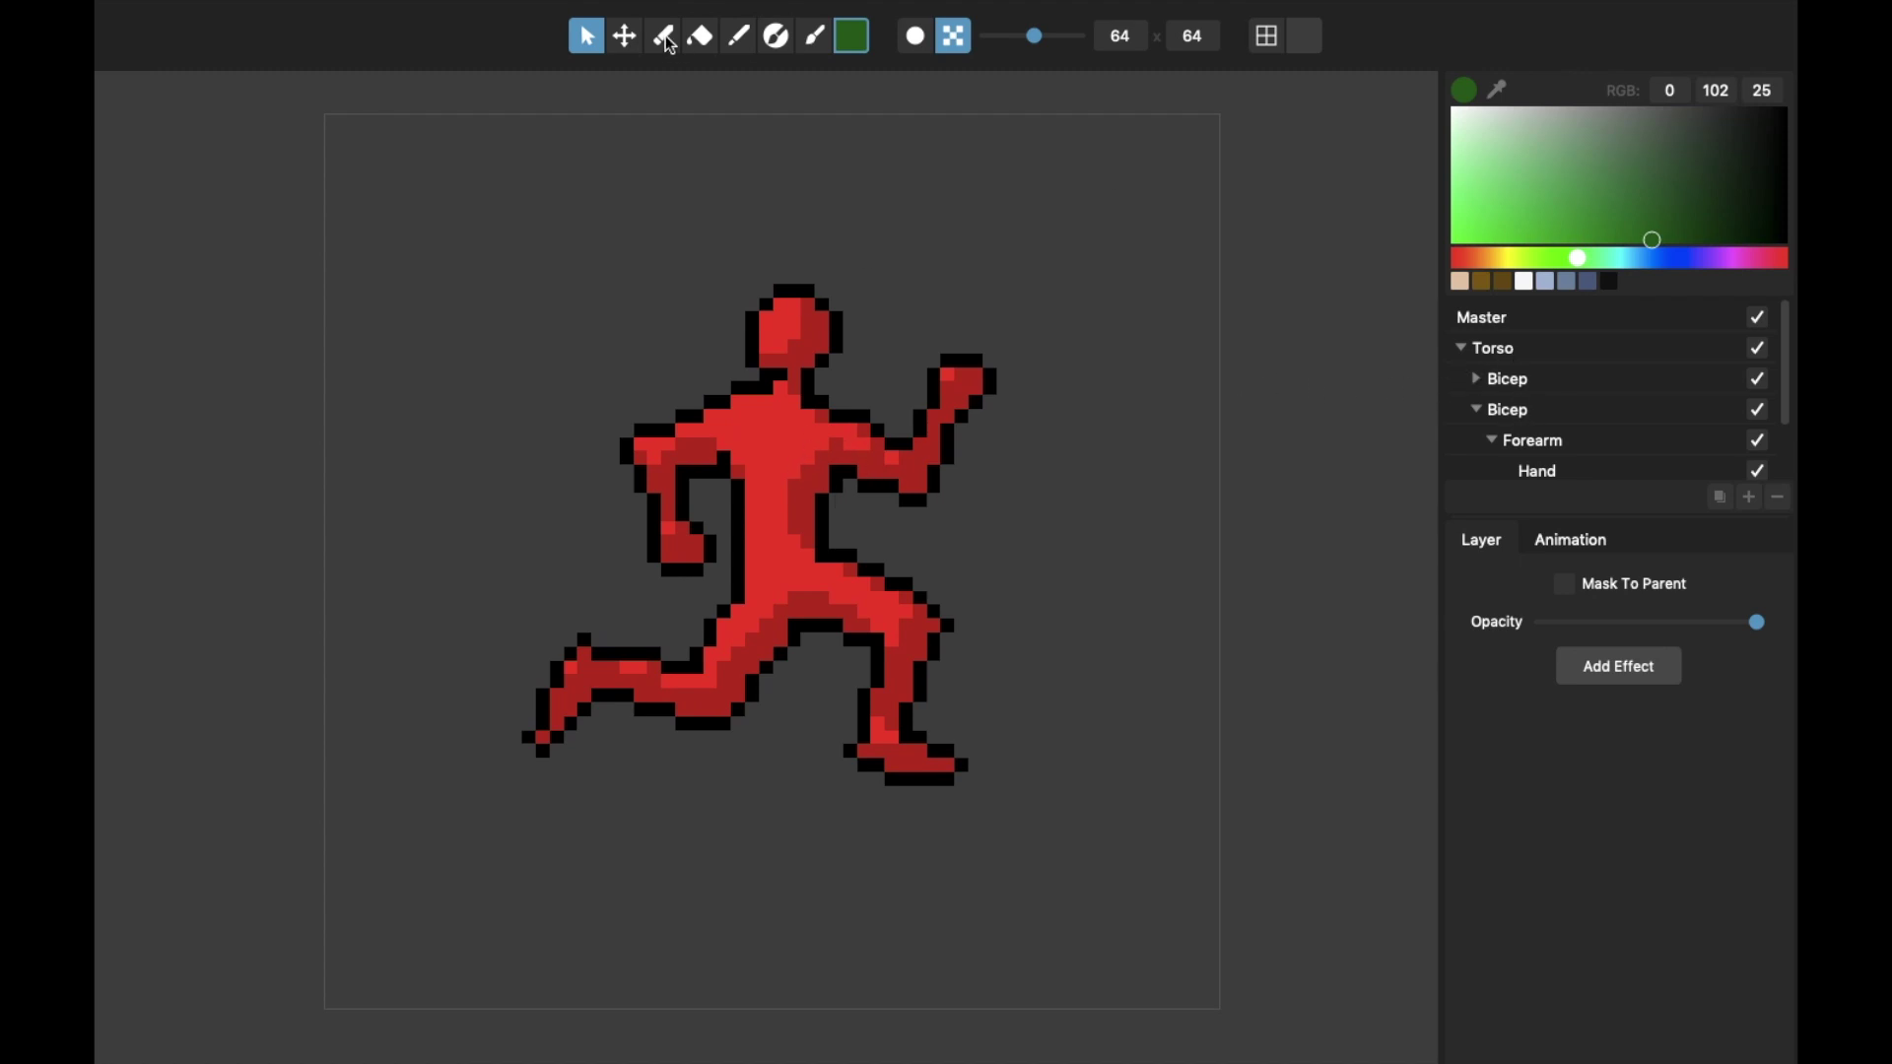
With the Move tool, select the second Thigh layer, shift its pivot and rotate the leg
{"action": "left_click", "coordinate": [625, 36]}
{"action": "left_click", "coordinate": [1519, 411]}
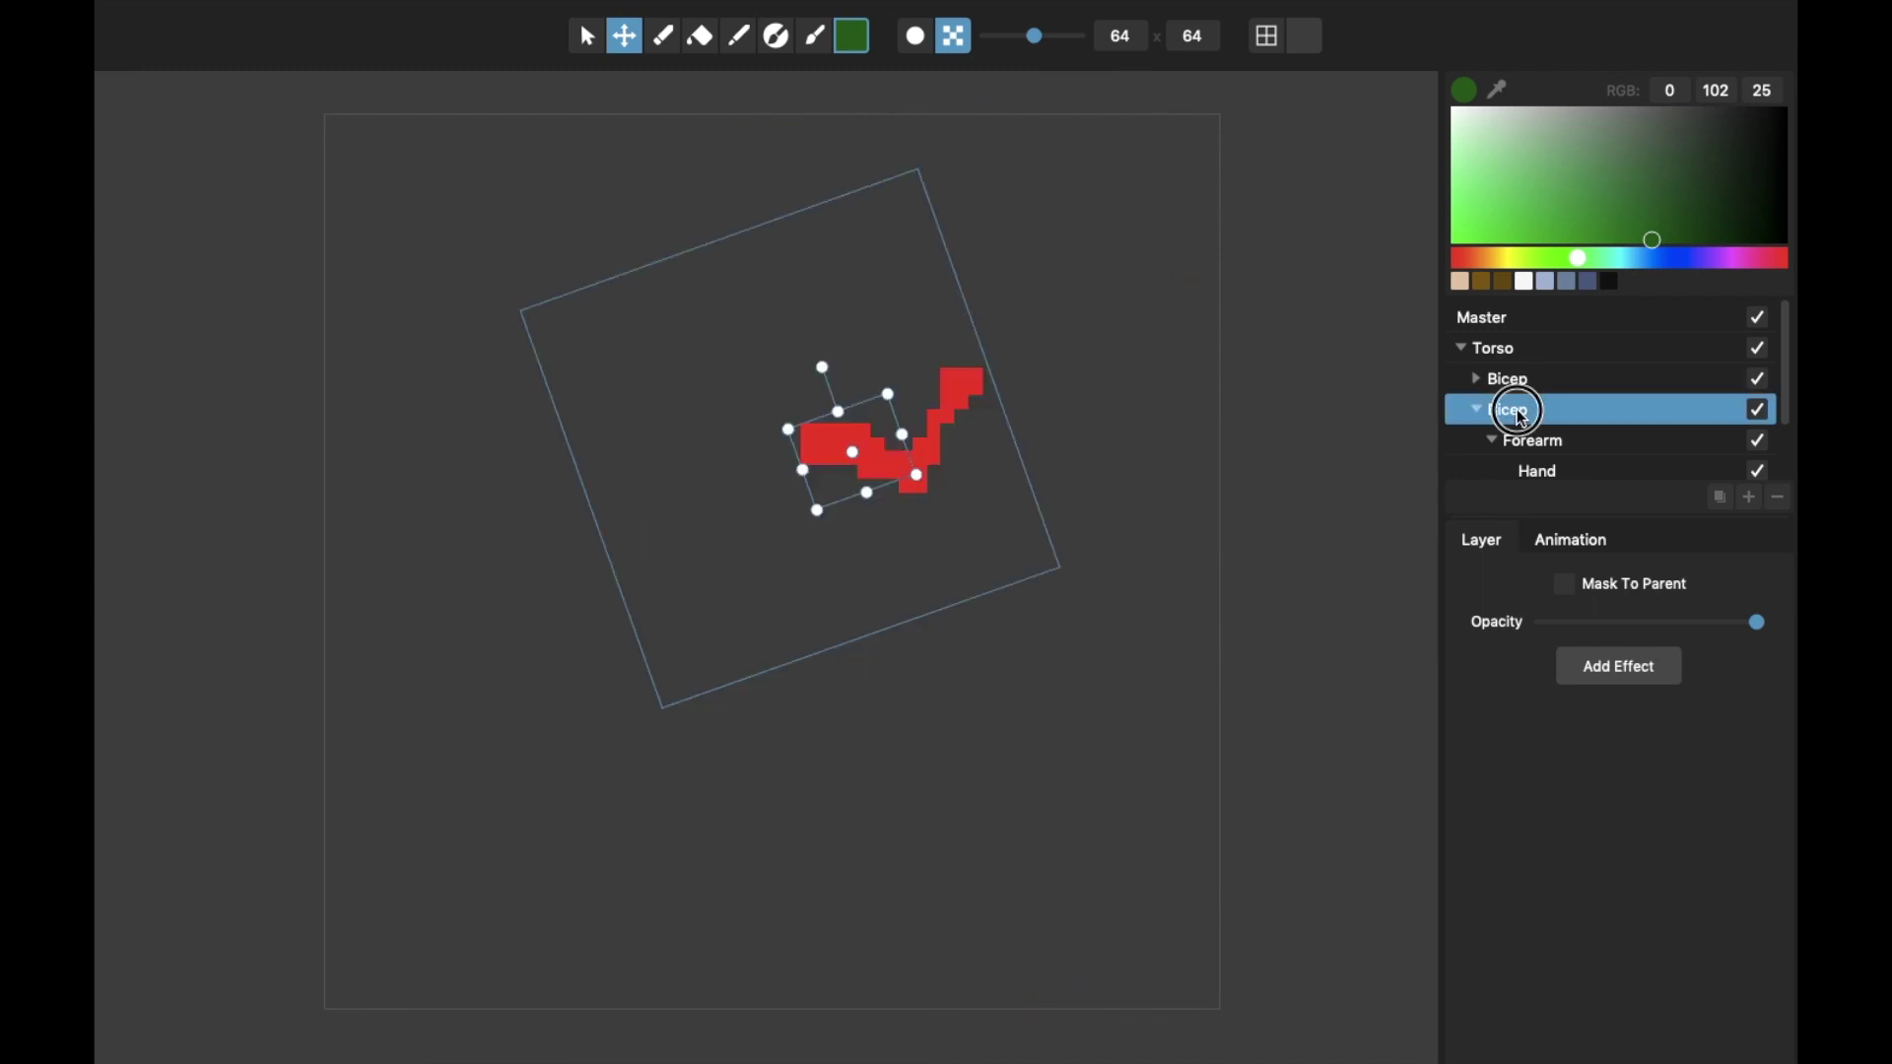
{"action": "left_click", "coordinate": [1540, 389]}
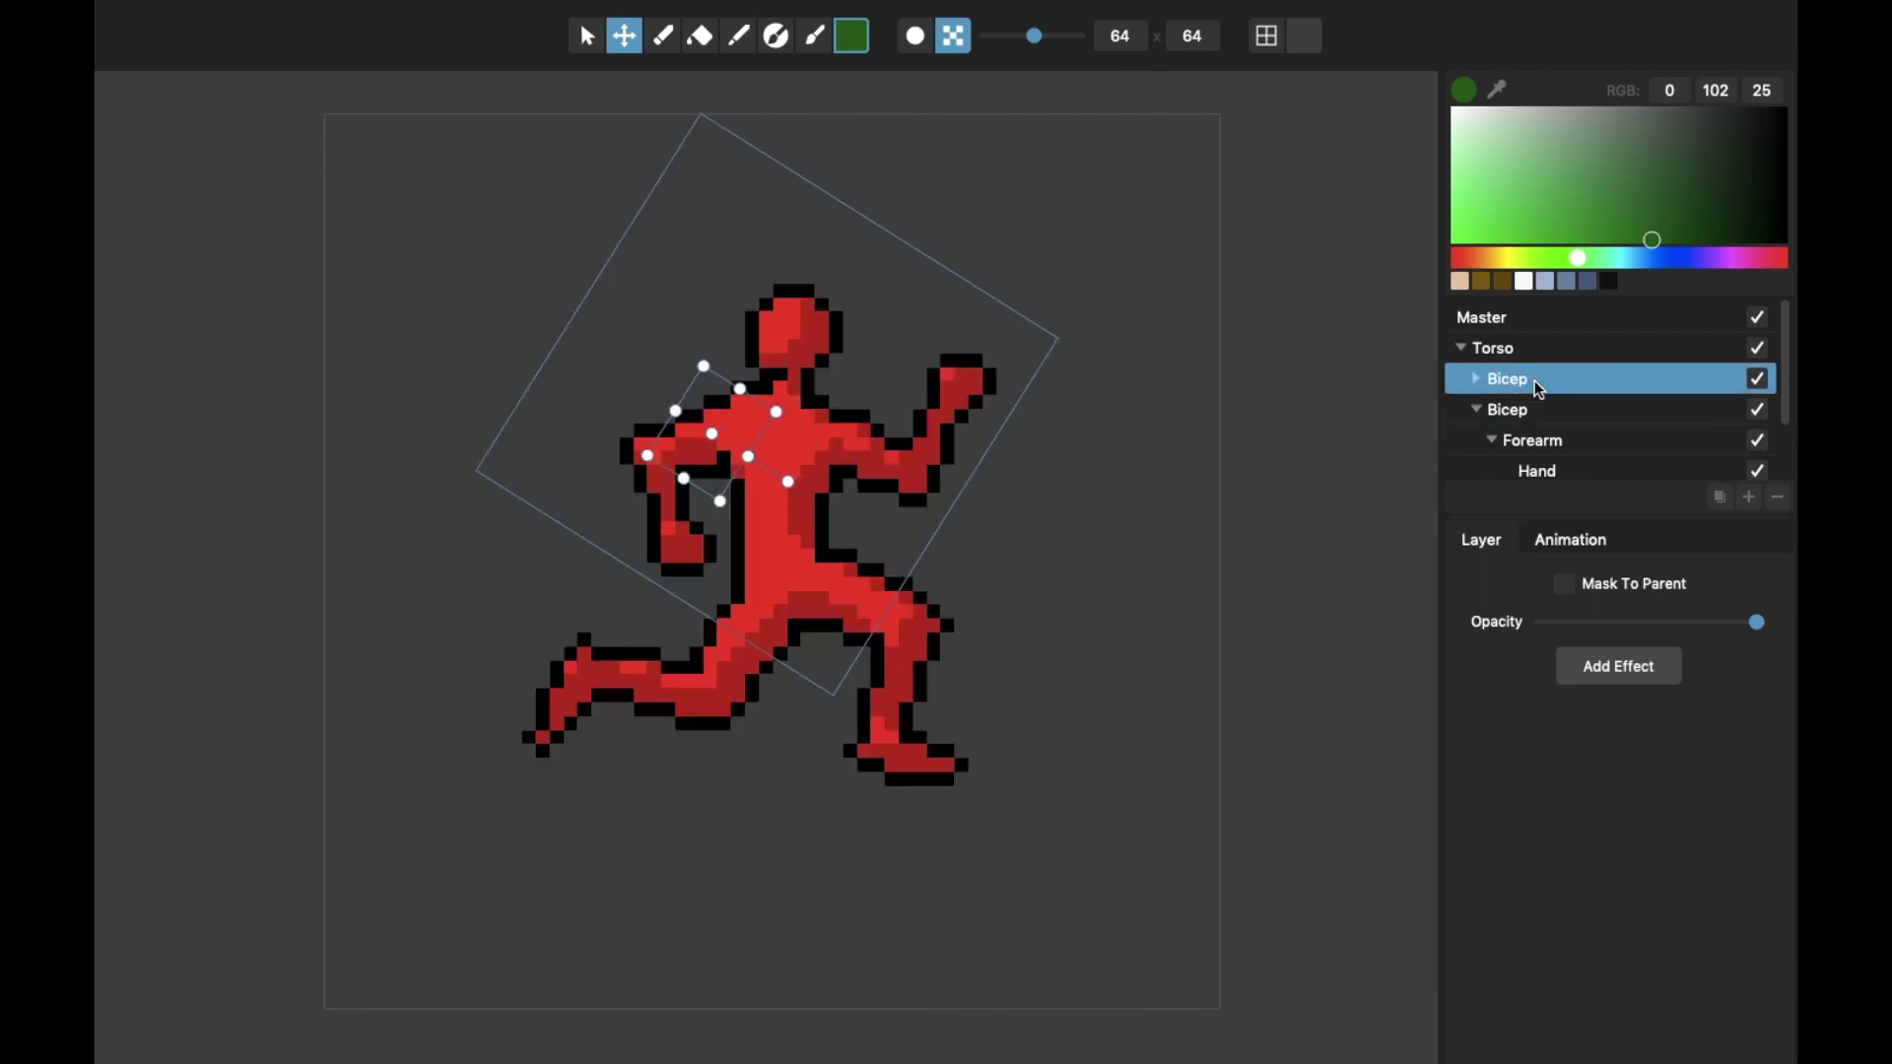
{"action": "left_click", "coordinate": [1527, 411]}
{"action": "scroll", "coordinate": [1555, 448], "scroll_direction": "down", "scroll_amount": 2}
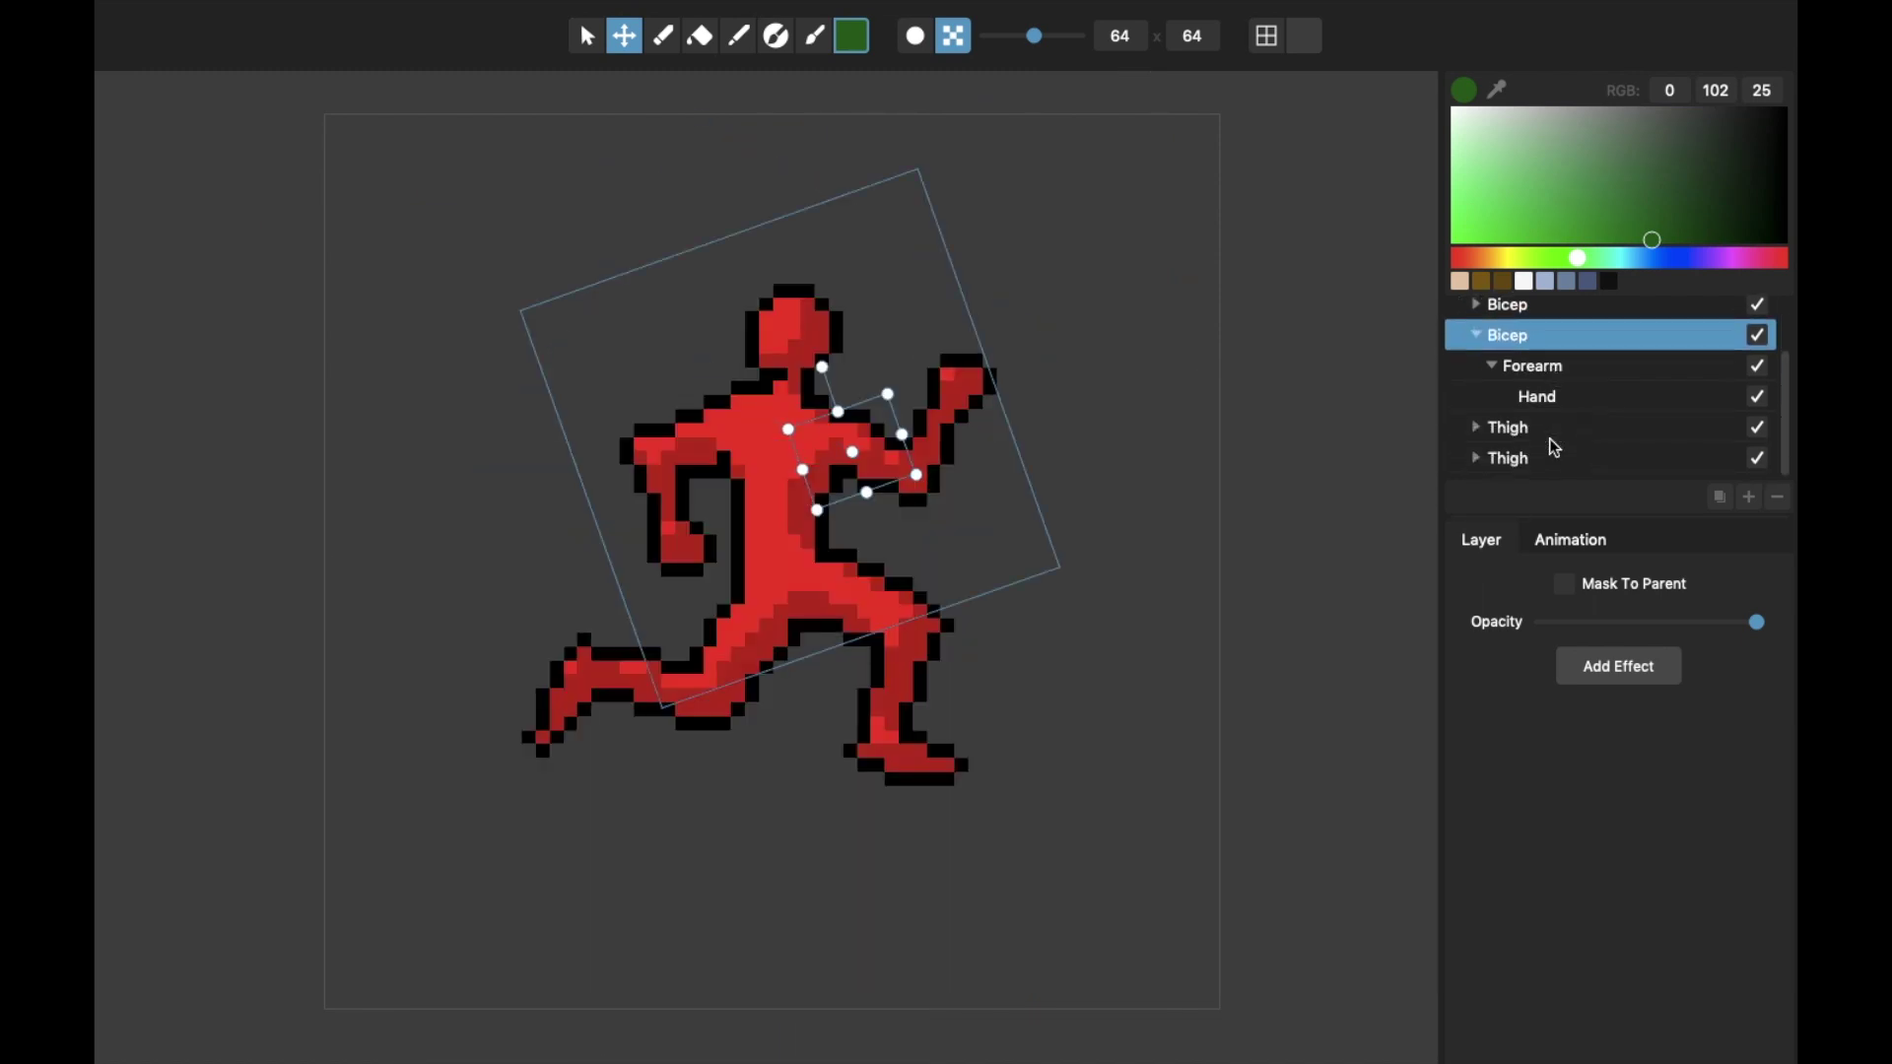
{"action": "left_click", "coordinate": [1533, 431]}
{"action": "left_click", "coordinate": [1505, 461]}
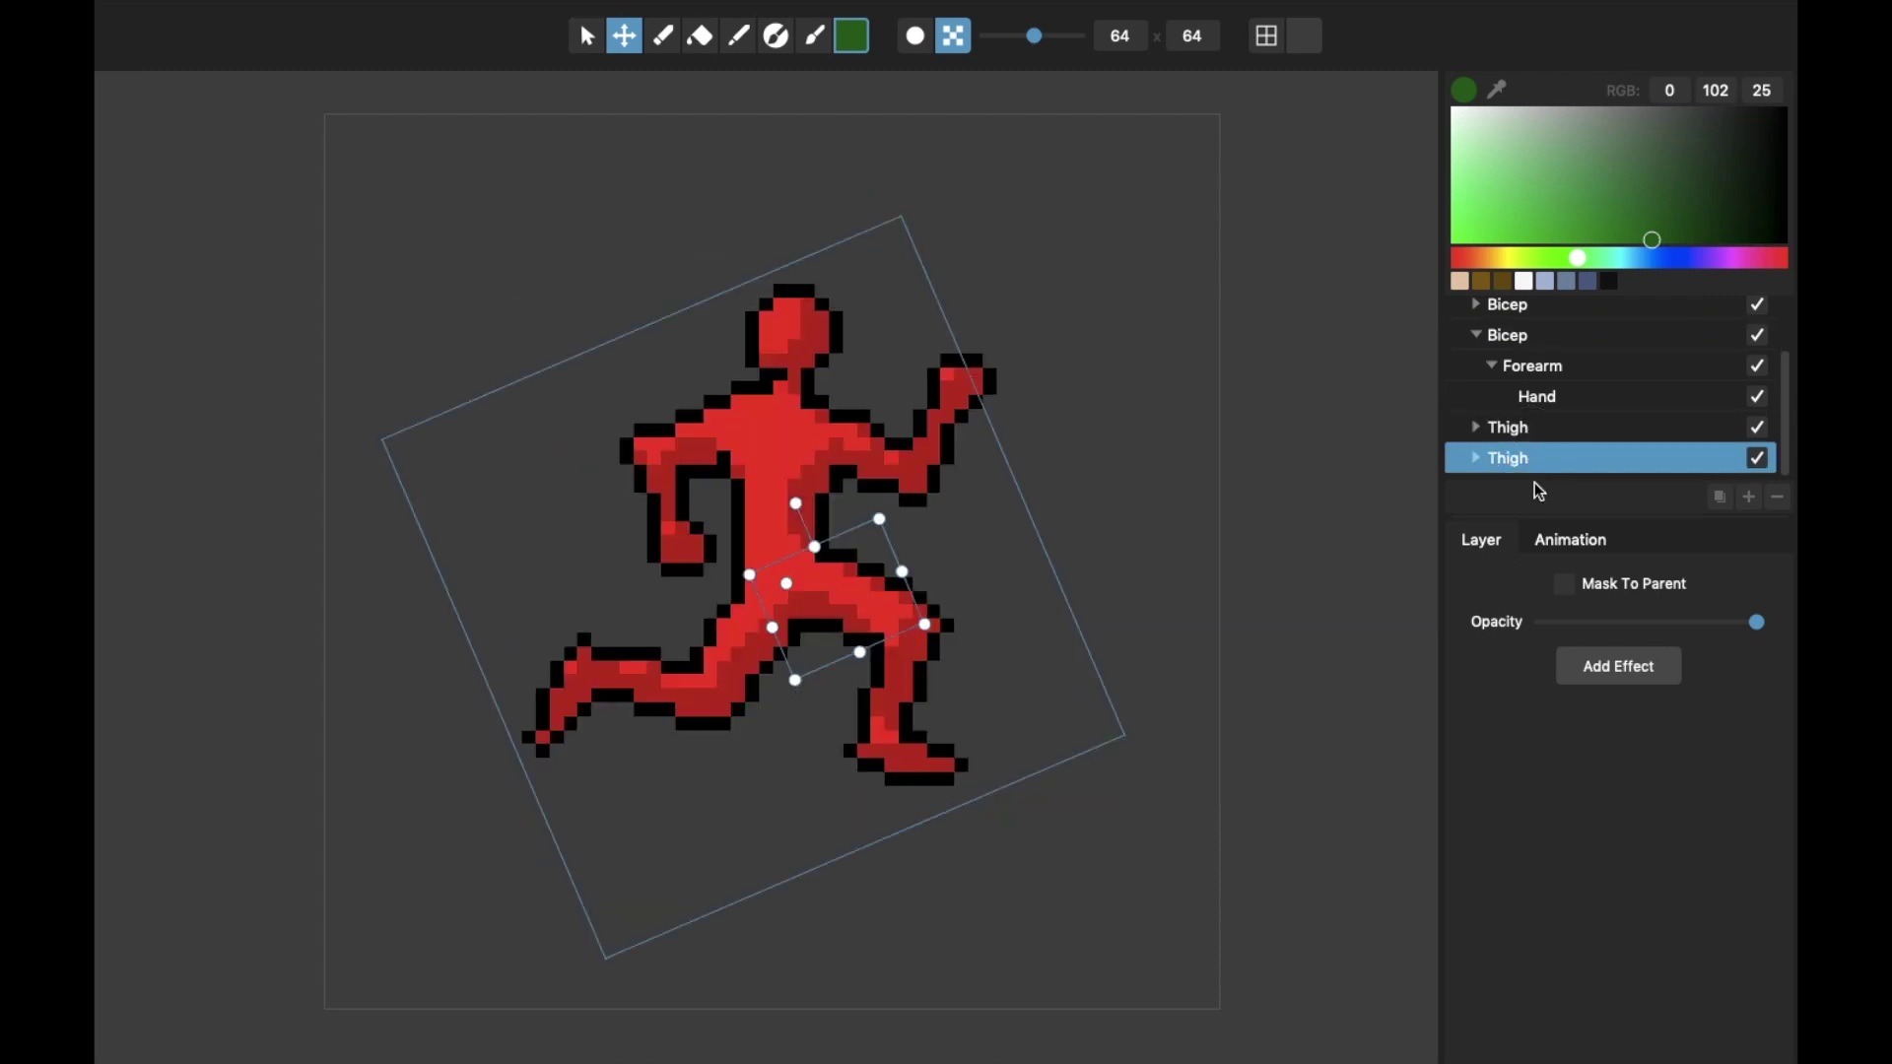
{"action": "scroll", "coordinate": [788, 598], "scroll_direction": "up", "scroll_amount": 3}
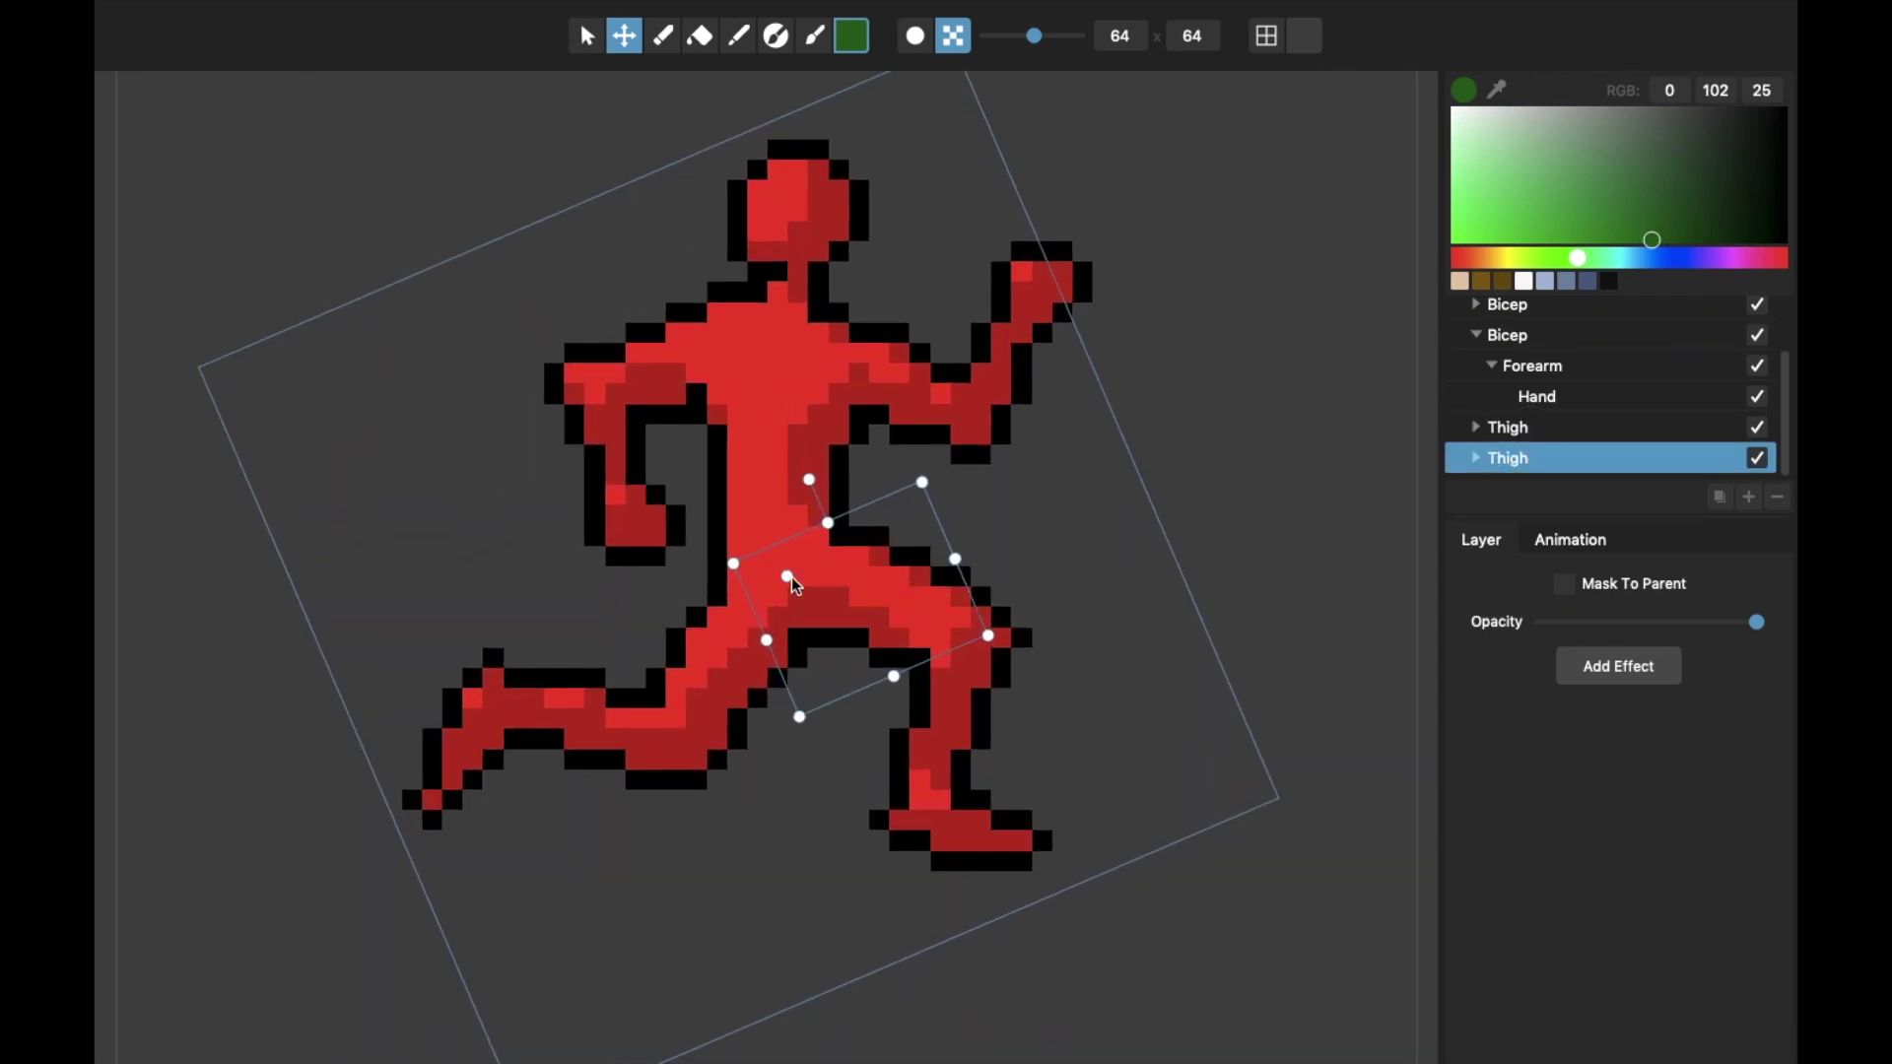
{"action": "mouse_move", "coordinate": [791, 577]}
{"action": "left_mouse_down"}
{"action": "mouse_move", "coordinate": [874, 595]}
{"action": "mouse_move", "coordinate": [803, 579]}
{"action": "left_mouse_up"}
{"action": "mouse_move", "coordinate": [811, 483]}
{"action": "left_mouse_down"}
{"action": "mouse_move", "coordinate": [752, 493]}
{"action": "mouse_move", "coordinate": [891, 486]}
{"action": "mouse_move", "coordinate": [773, 497]}
{"action": "mouse_move", "coordinate": [797, 480]}
{"action": "left_mouse_up"}
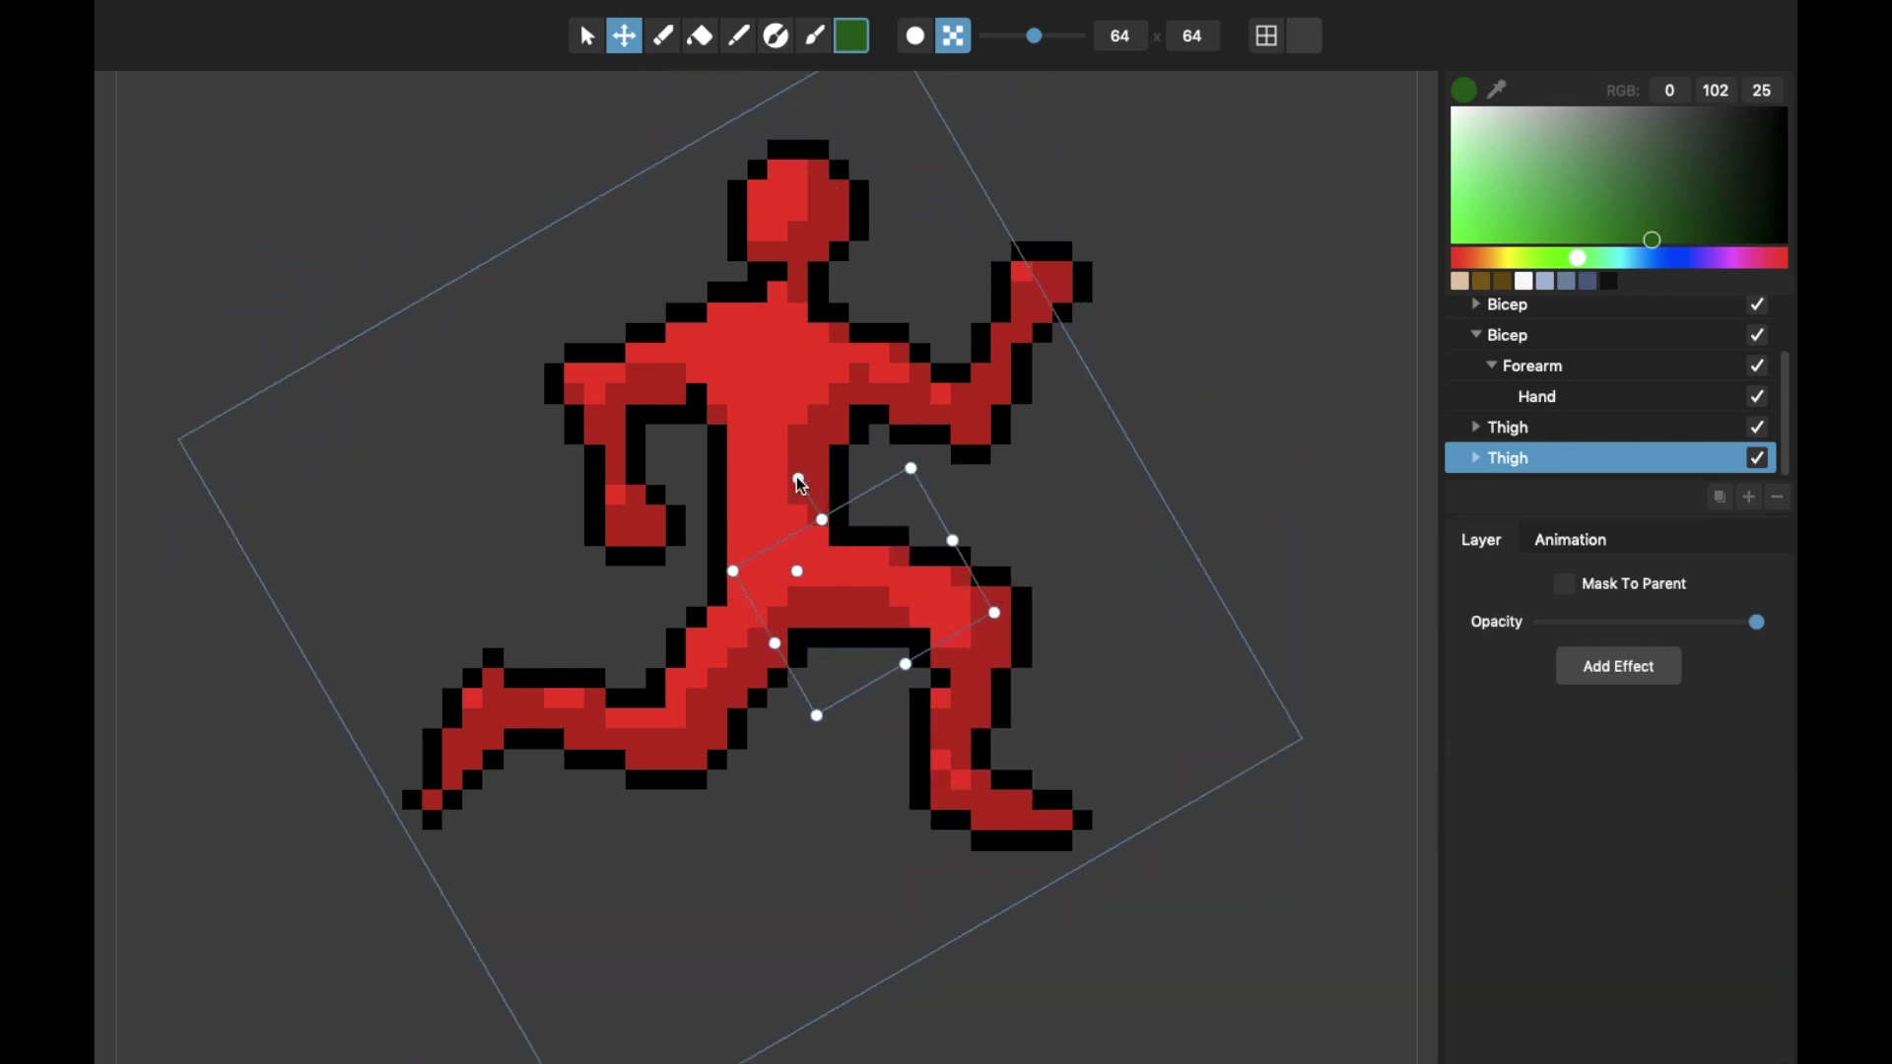
Expand the second Thigh and rotate its Shin and Foot joints
{"action": "left_click", "coordinate": [1476, 459]}
{"action": "scroll", "coordinate": [1534, 410], "scroll_direction": "down", "scroll_amount": 2}
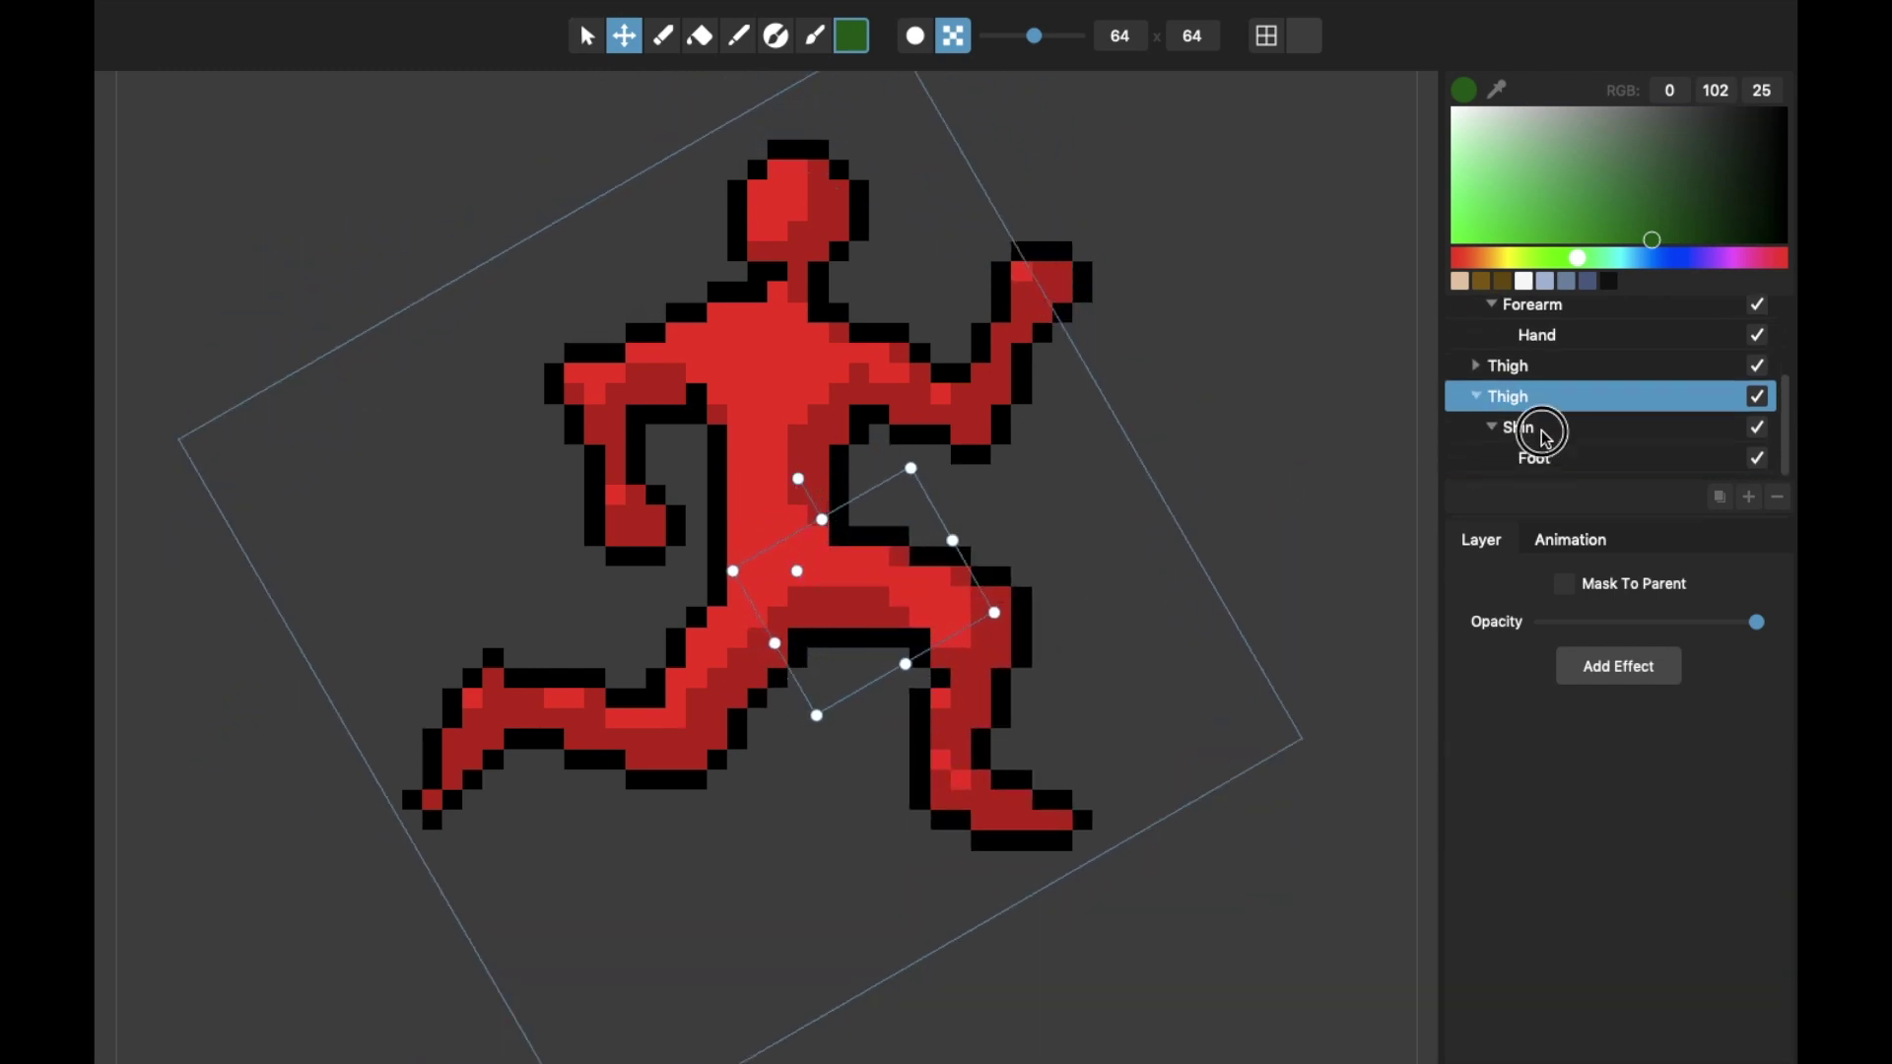
{"action": "left_click", "coordinate": [1543, 434]}
{"action": "mouse_move", "coordinate": [989, 539]}
{"action": "left_mouse_down"}
{"action": "mouse_move", "coordinate": [937, 532]}
{"action": "mouse_move", "coordinate": [1001, 533]}
{"action": "left_mouse_up"}
{"action": "left_click", "coordinate": [1488, 474]}
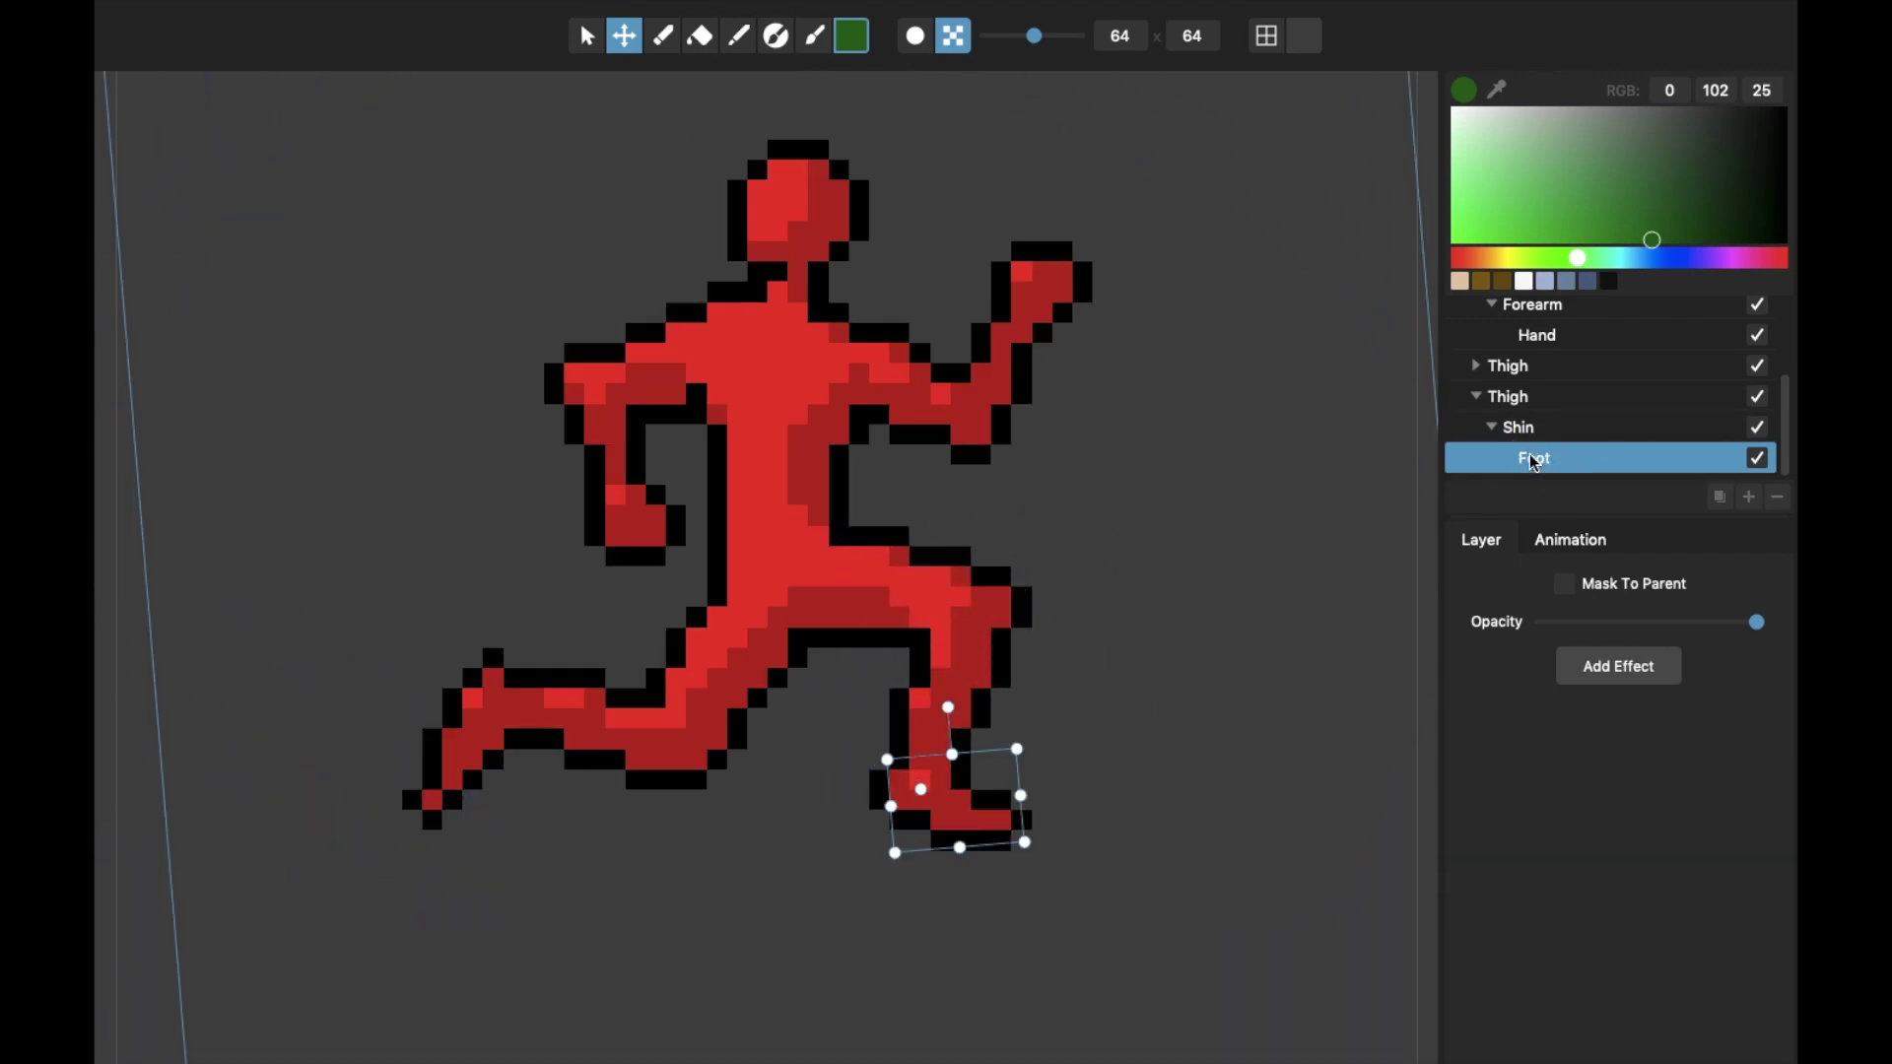
{"action": "left_click_drag", "start_coordinate": [948, 707], "coordinate": [986, 694]}
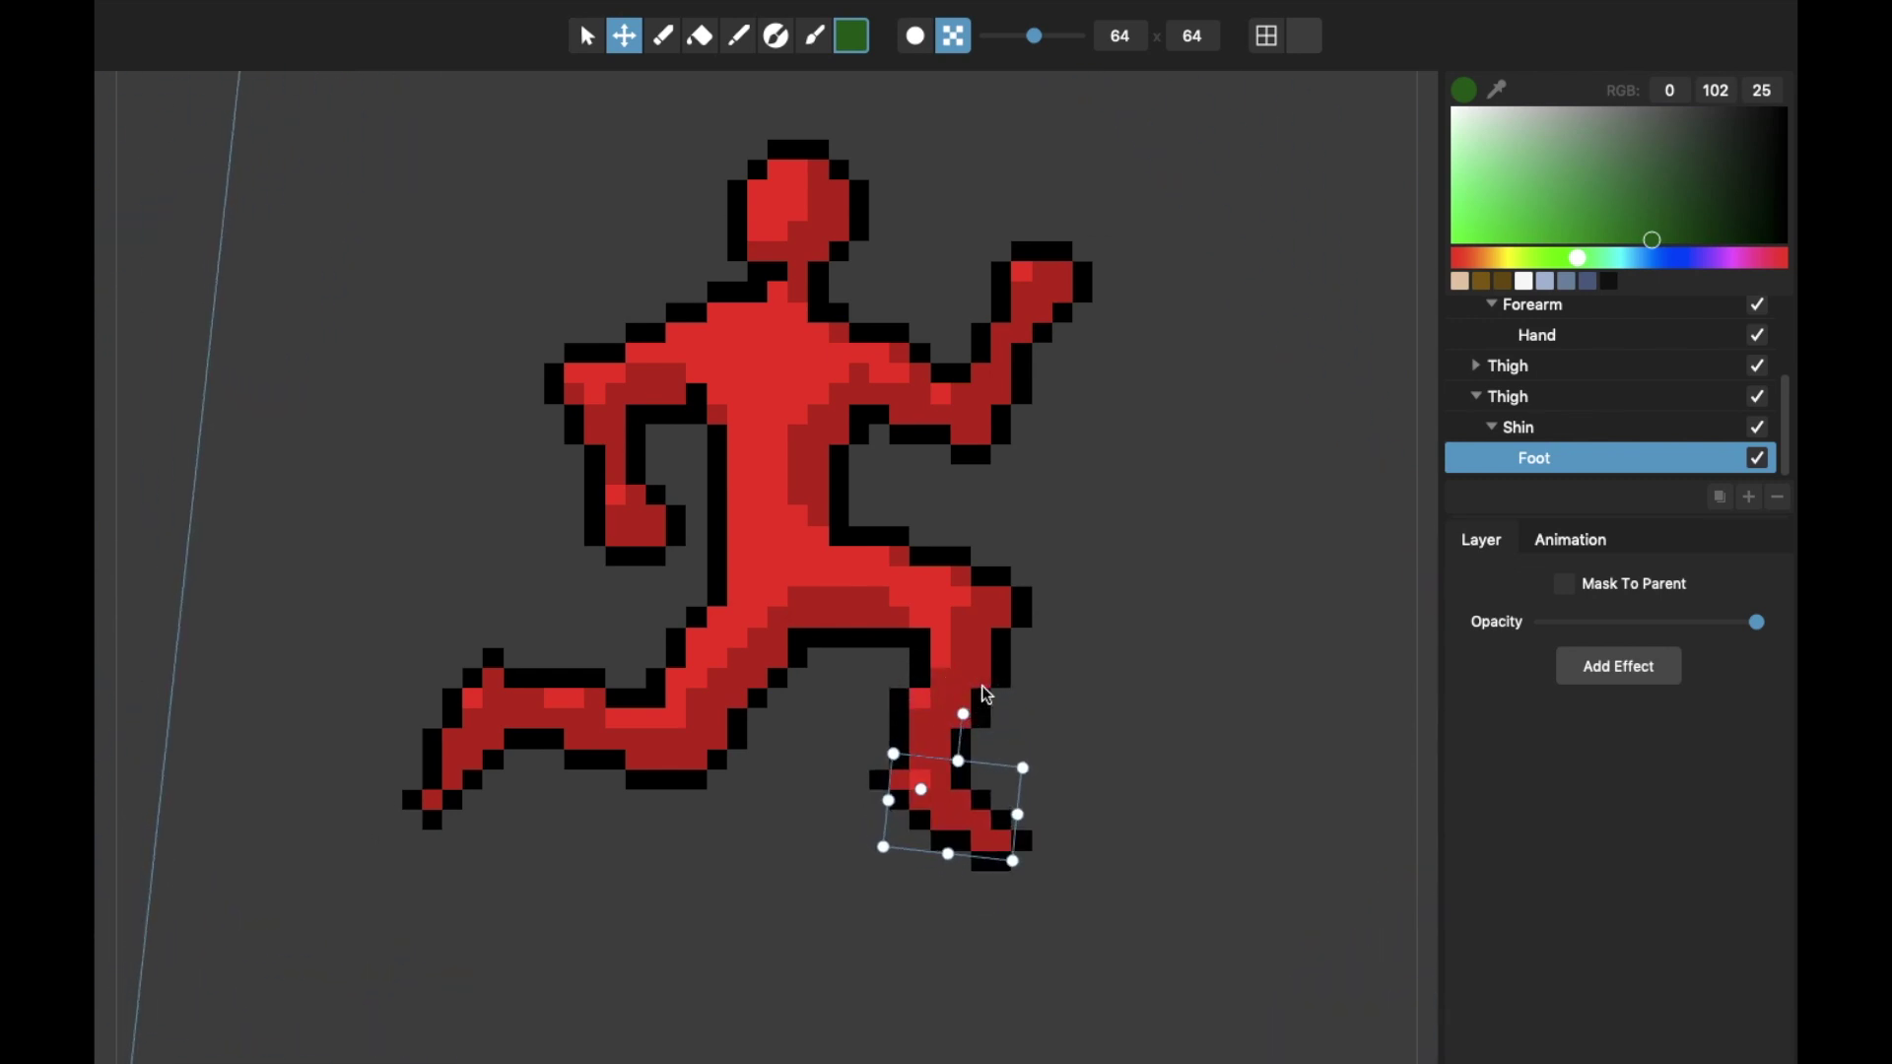
Check a smooth-rendering preview, then re-angle the Shin and Thigh into a bent-leg stride
{"action": "key", "text": "p"}
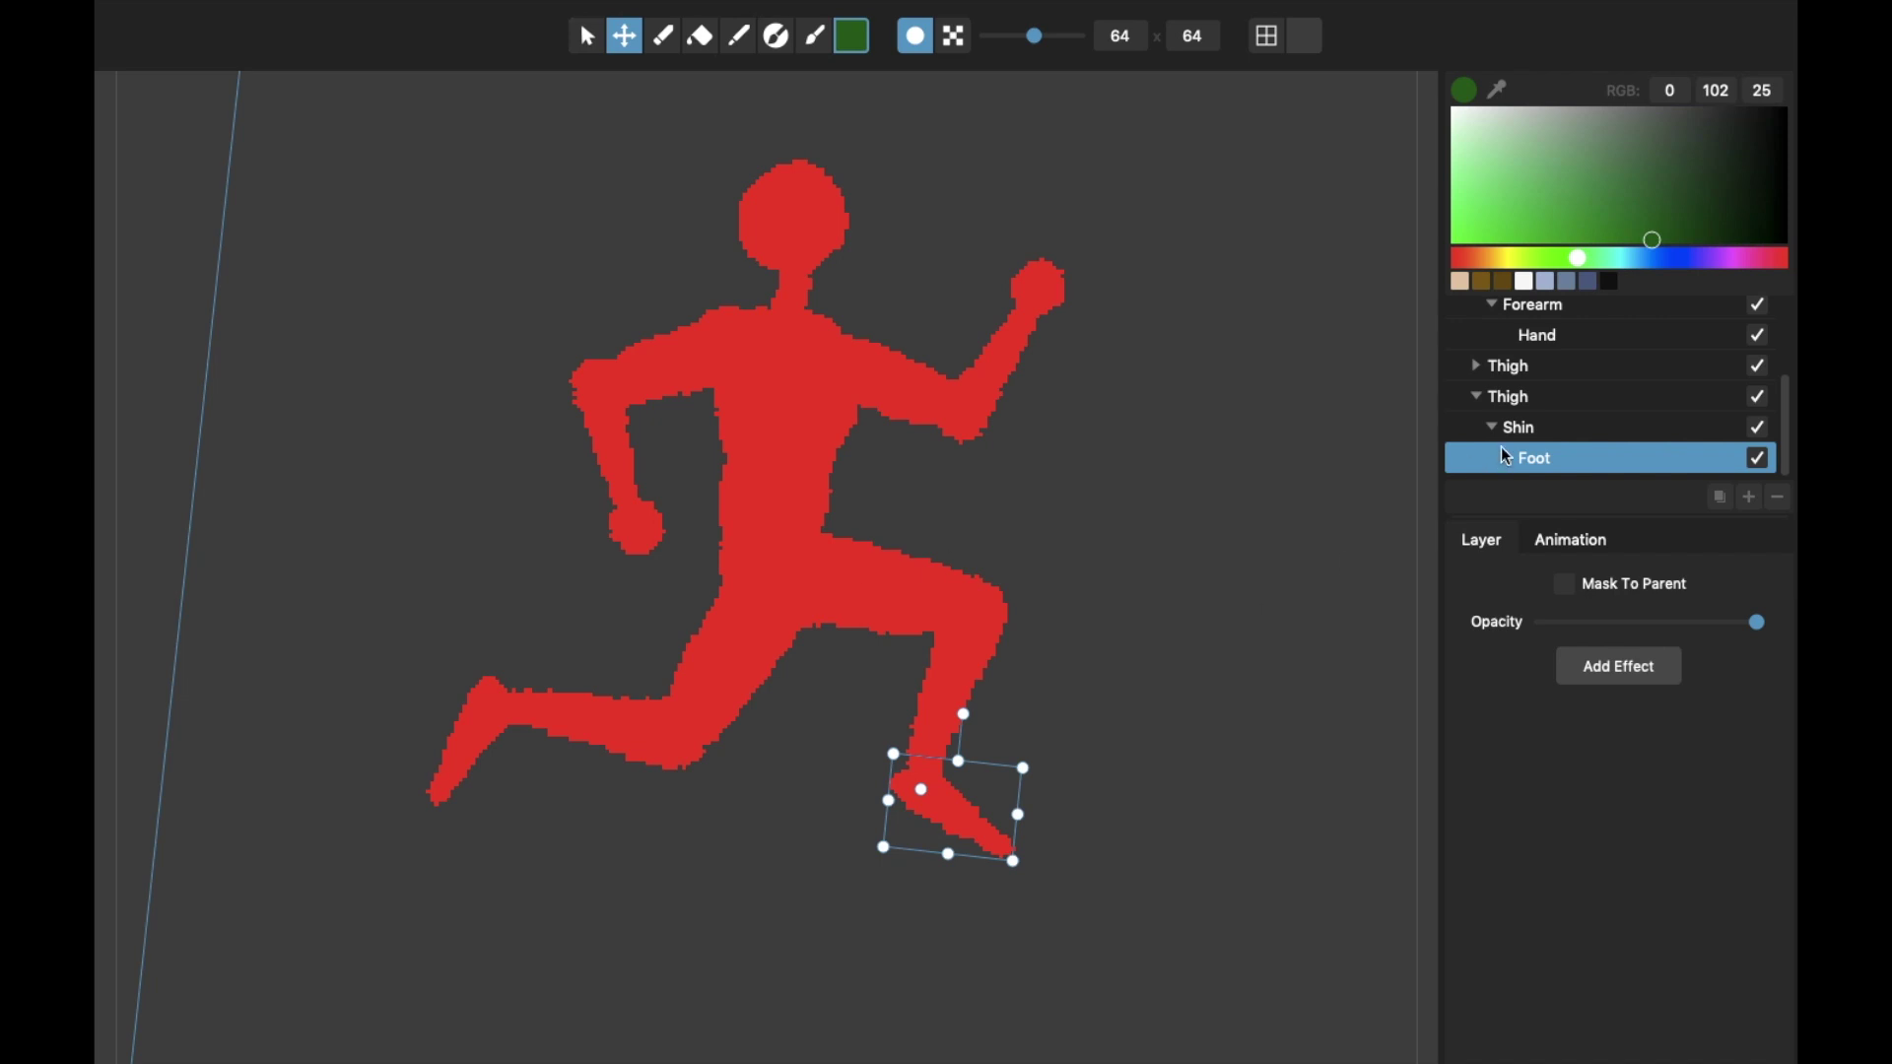
{"action": "left_click", "coordinate": [1522, 427]}
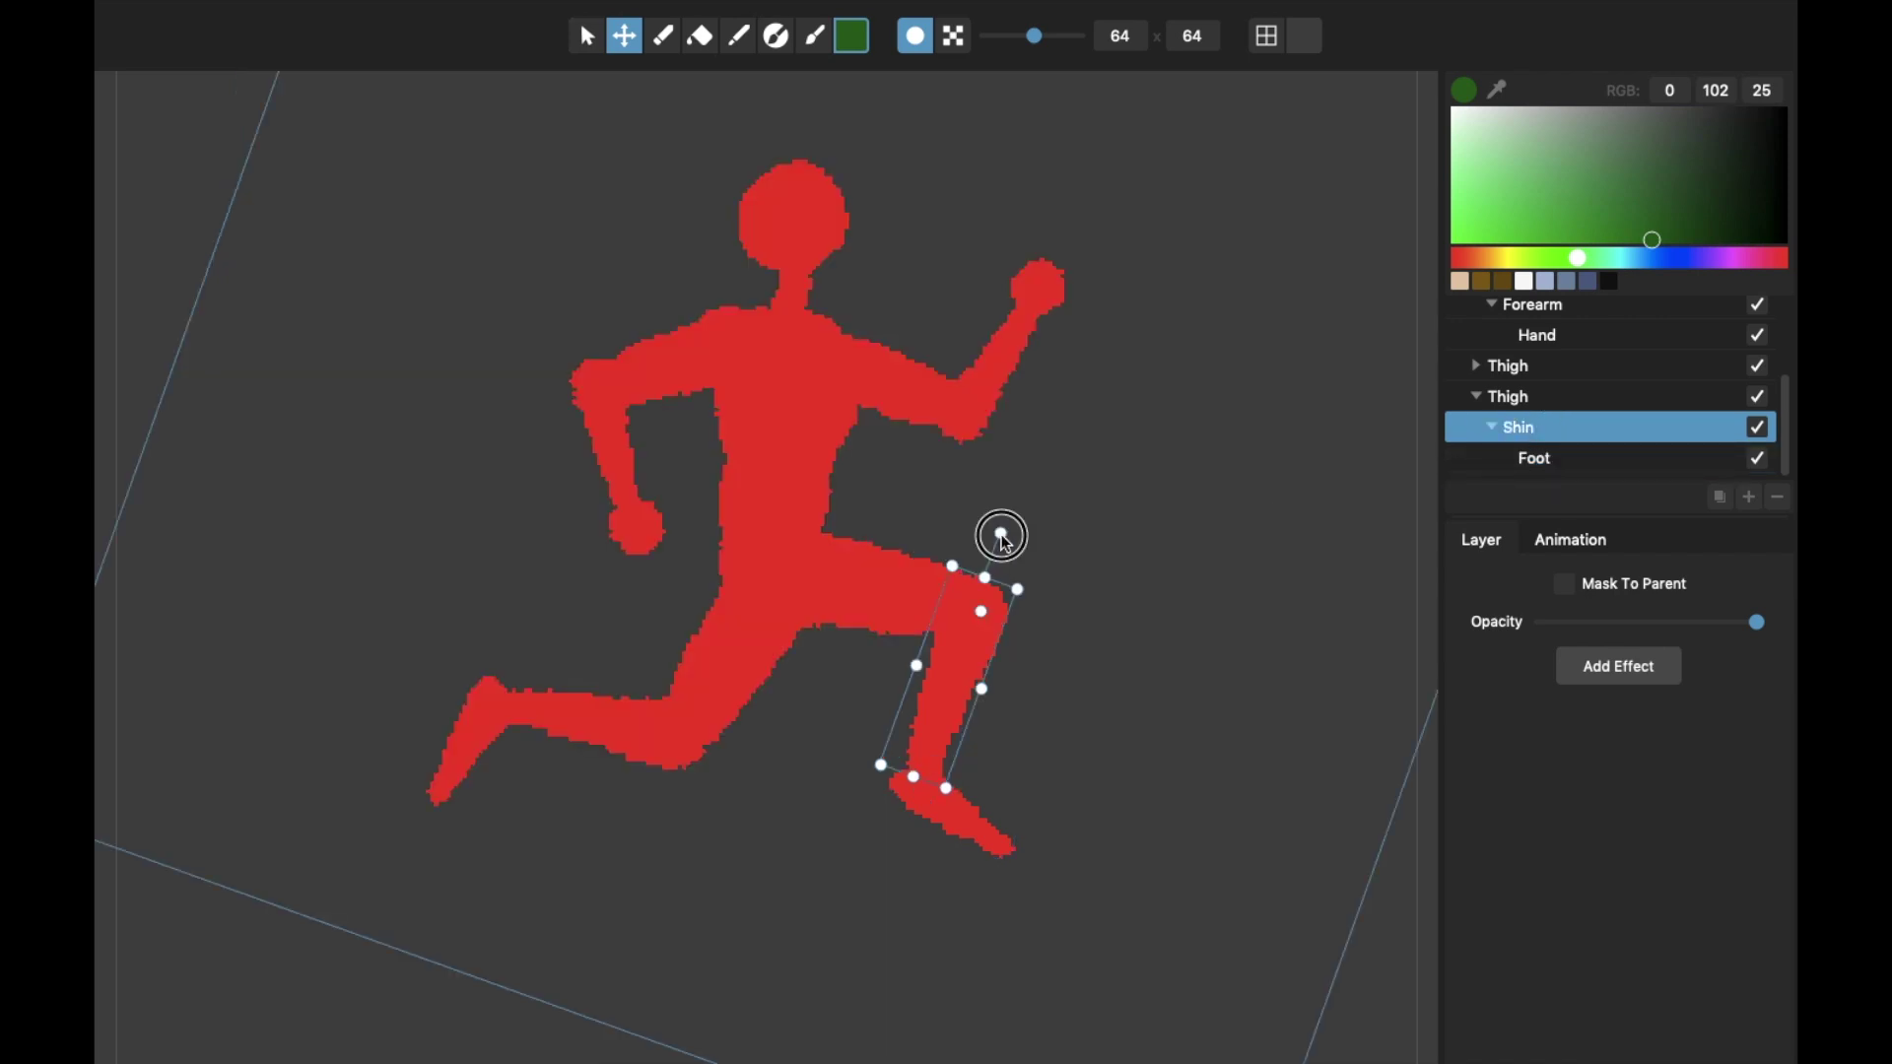
{"action": "mouse_move", "coordinate": [1002, 540]}
{"action": "left_mouse_down"}
{"action": "mouse_move", "coordinate": [917, 532]}
{"action": "mouse_move", "coordinate": [1064, 553]}
{"action": "mouse_move", "coordinate": [849, 536]}
{"action": "mouse_move", "coordinate": [1005, 503]}
{"action": "mouse_move", "coordinate": [899, 532]}
{"action": "mouse_move", "coordinate": [981, 531]}
{"action": "left_mouse_up"}
{"action": "key", "text": "p"}
{"action": "left_click", "coordinate": [873, 597]}
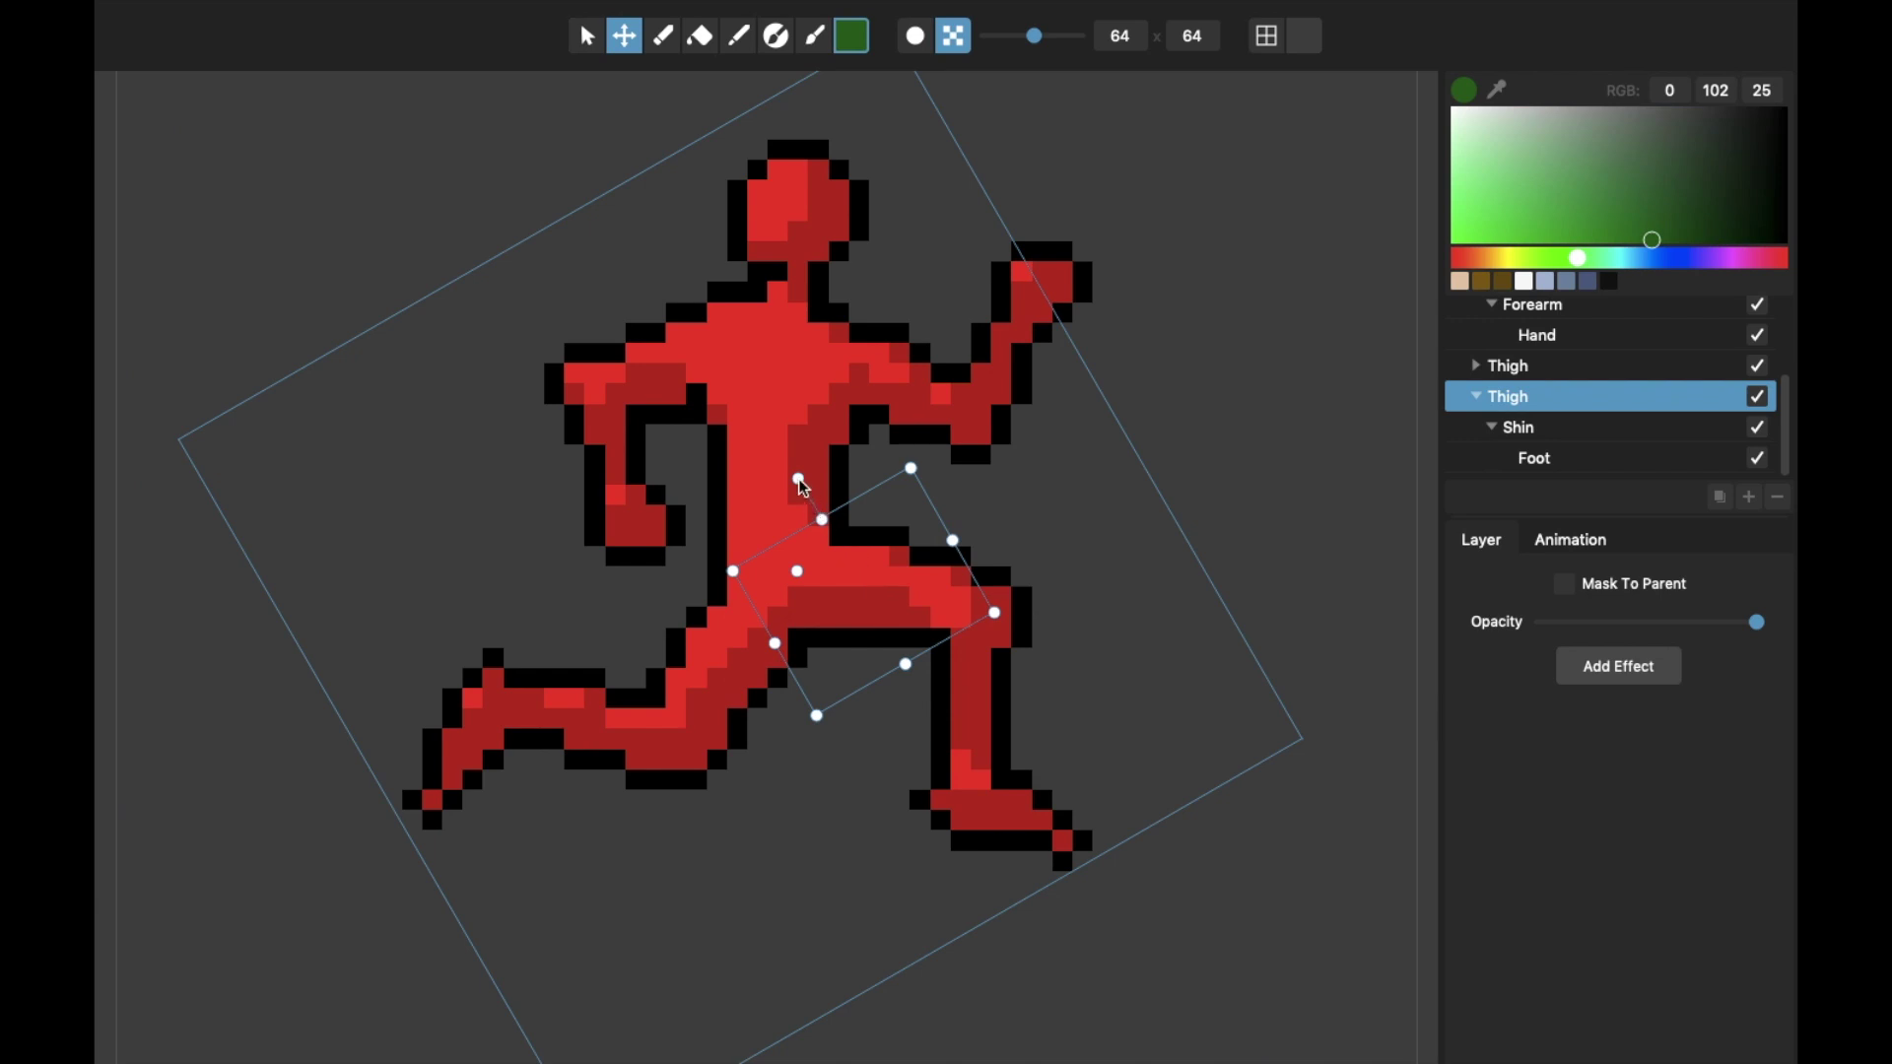
{"action": "mouse_move", "coordinate": [807, 495]}
{"action": "left_mouse_down"}
{"action": "mouse_move", "coordinate": [761, 478]}
{"action": "mouse_move", "coordinate": [867, 488]}
{"action": "mouse_move", "coordinate": [794, 479]}
{"action": "left_mouse_up"}
{"action": "left_click", "coordinate": [980, 684]}
{"action": "mouse_move", "coordinate": [986, 530]}
{"action": "left_mouse_down"}
{"action": "mouse_move", "coordinate": [937, 523]}
{"action": "mouse_move", "coordinate": [1001, 532]}
{"action": "mouse_move", "coordinate": [933, 536]}
{"action": "mouse_move", "coordinate": [1017, 541]}
{"action": "mouse_move", "coordinate": [920, 548]}
{"action": "mouse_move", "coordinate": [986, 544]}
{"action": "left_mouse_up"}
Recentre the view and rotate the second Thigh about the hip, lifting the front knee mid-stride
{"action": "left_click", "coordinate": [589, 44]}
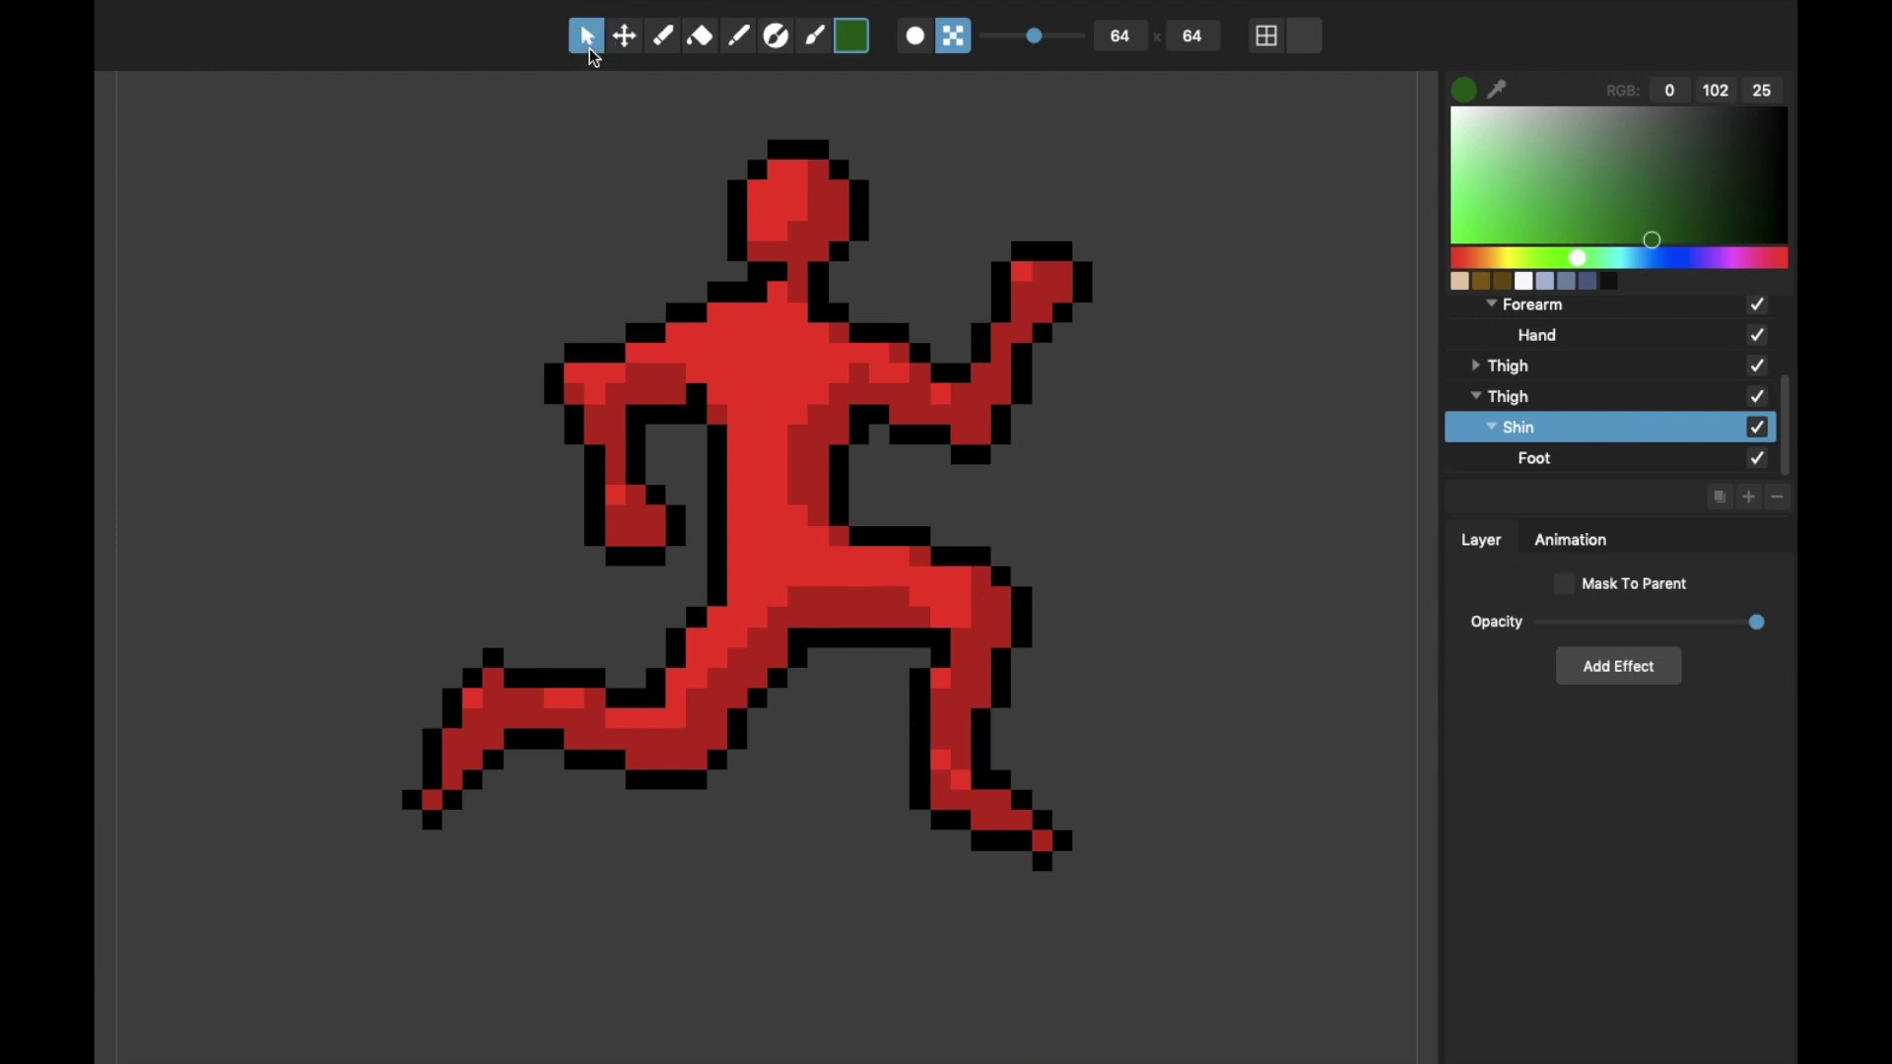
{"action": "scroll", "coordinate": [635, 298], "scroll_direction": "down", "scroll_amount": 2}
{"action": "left_click_drag", "start_coordinate": [558, 248], "coordinate": [630, 328]}
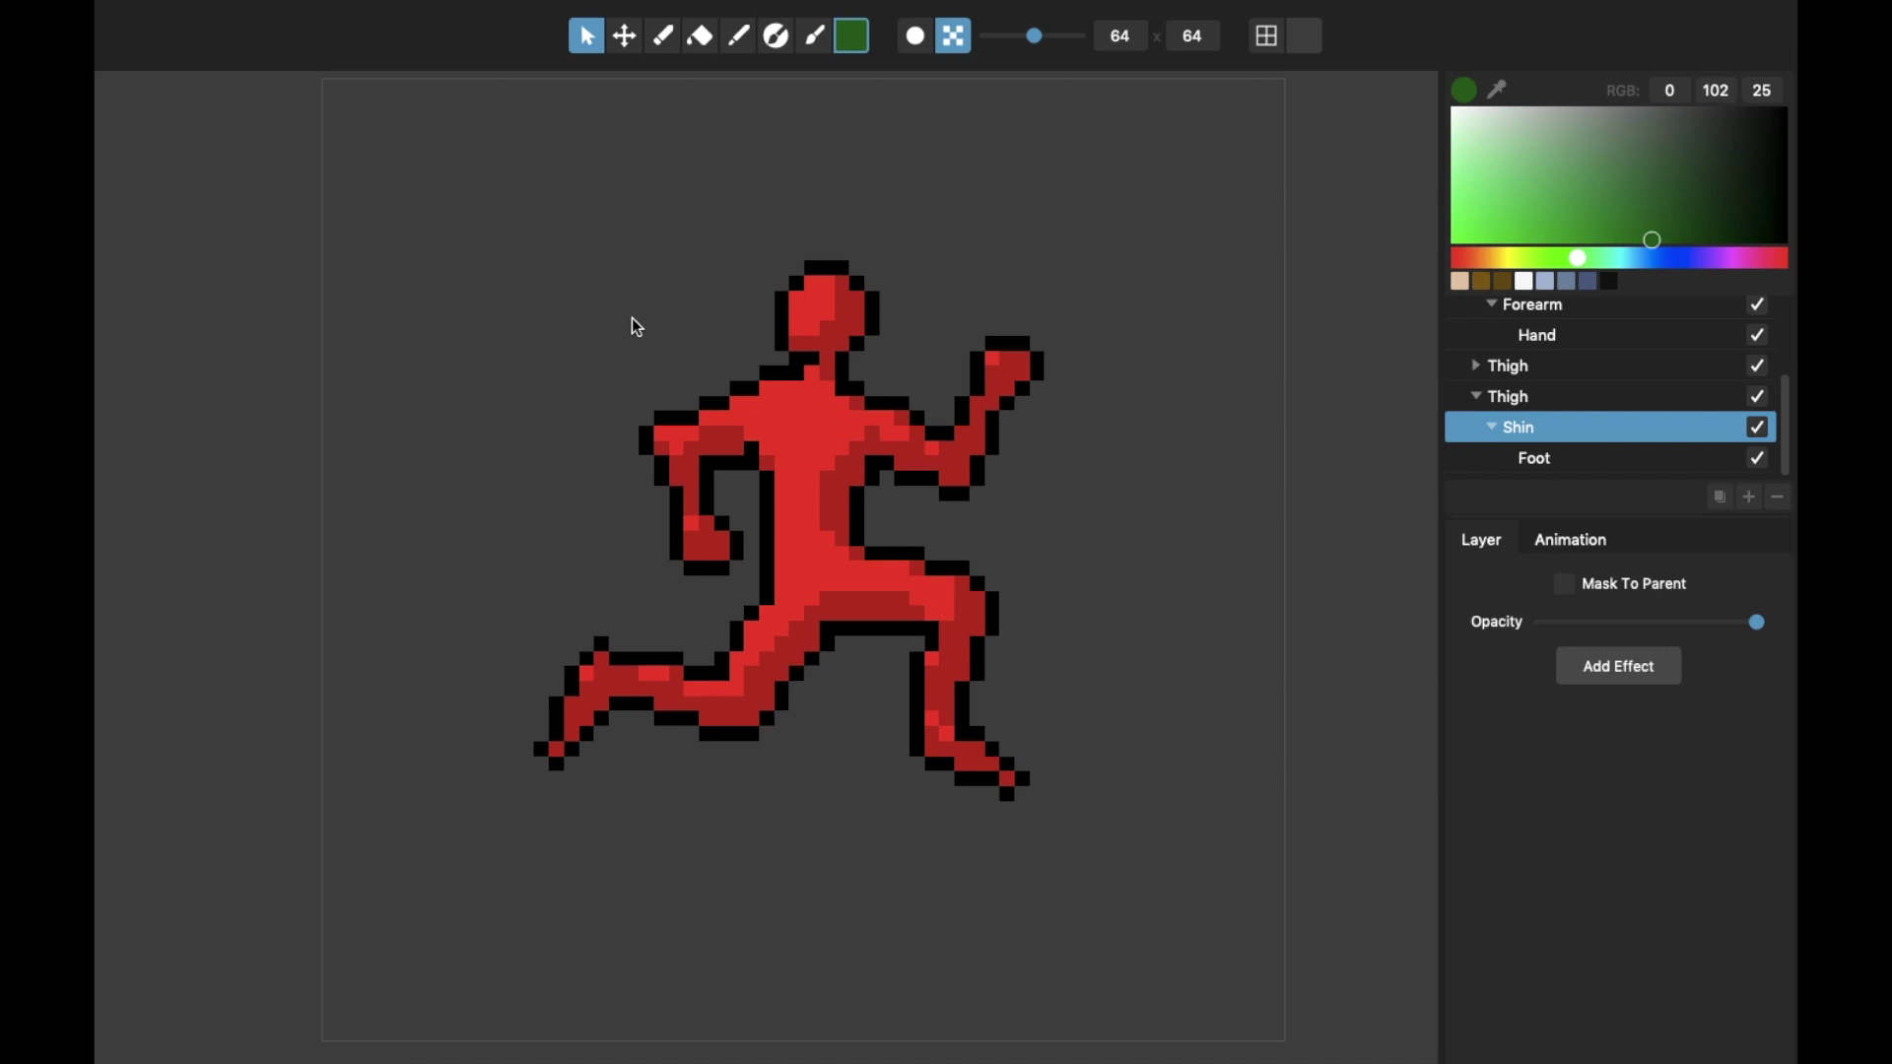
{"action": "left_click", "coordinate": [873, 576]}
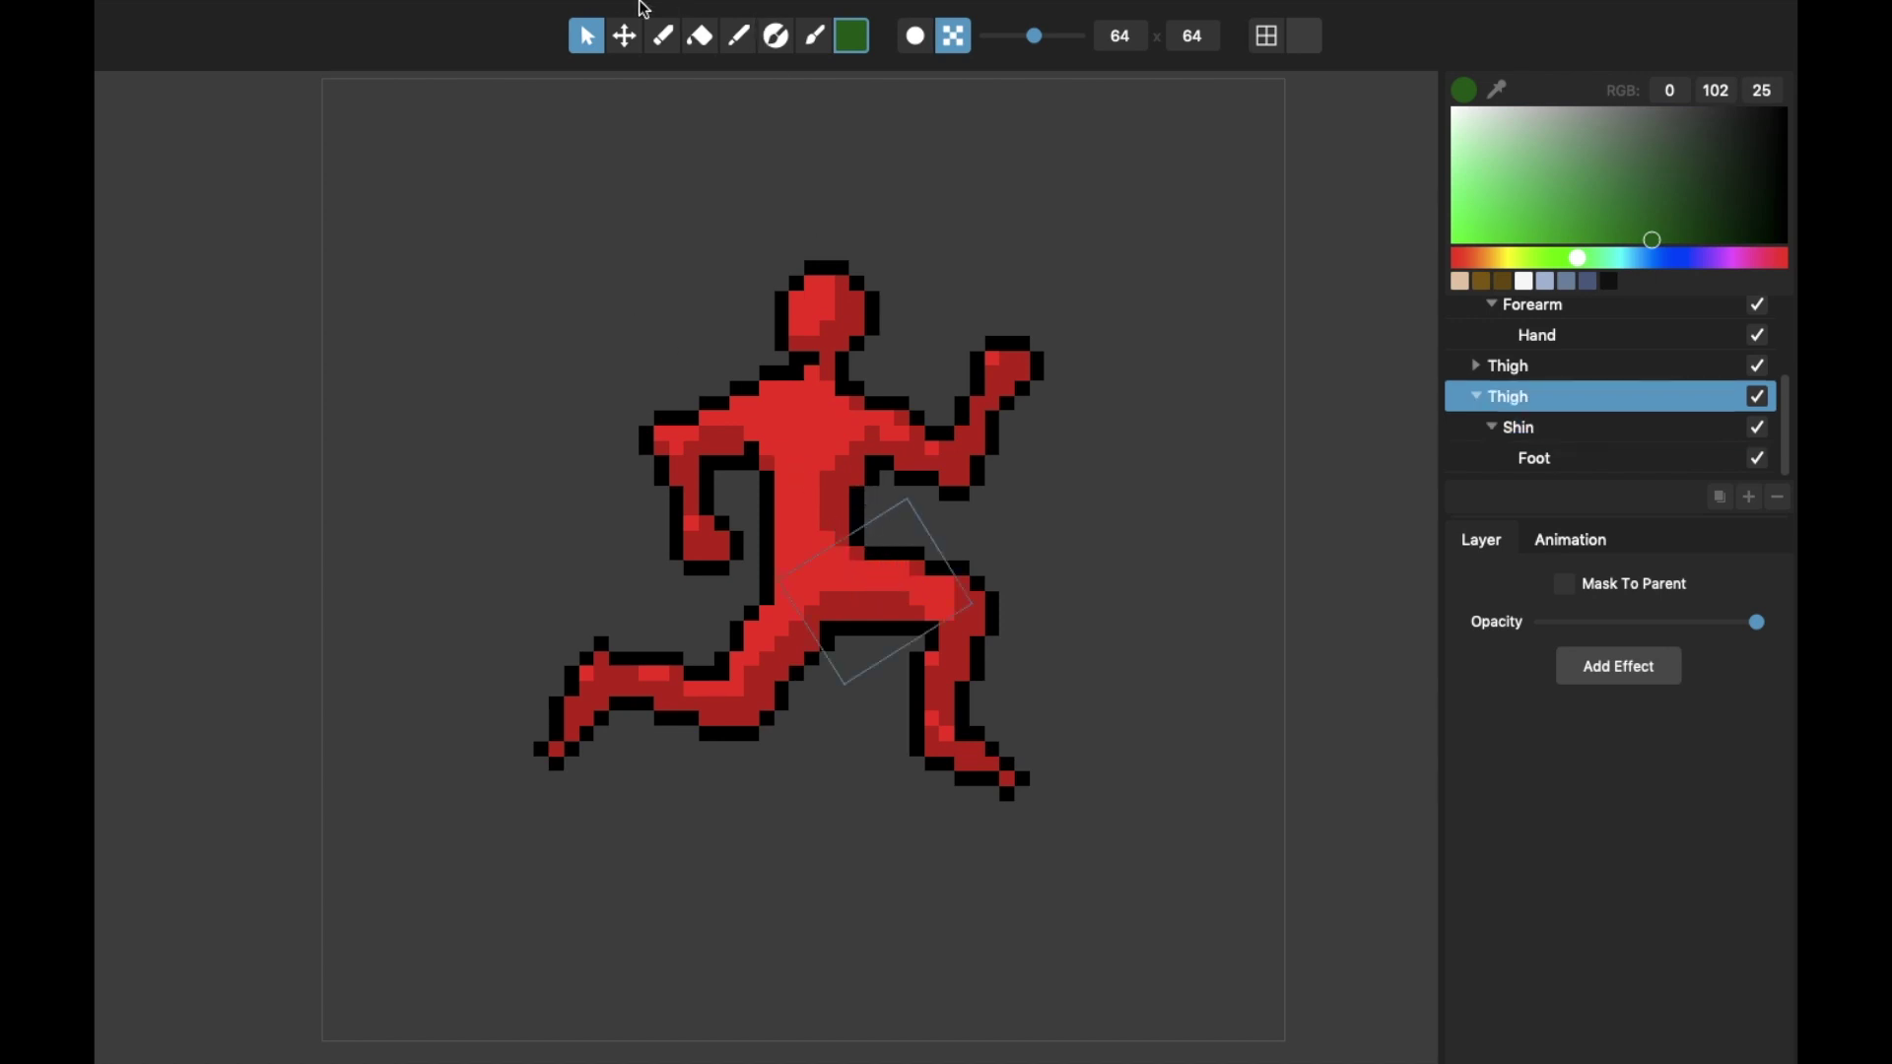
{"action": "left_click", "coordinate": [636, 41]}
{"action": "mouse_move", "coordinate": [823, 494]}
{"action": "left_mouse_down"}
{"action": "mouse_move", "coordinate": [890, 499]}
{"action": "mouse_move", "coordinate": [839, 490]}
{"action": "left_mouse_up"}
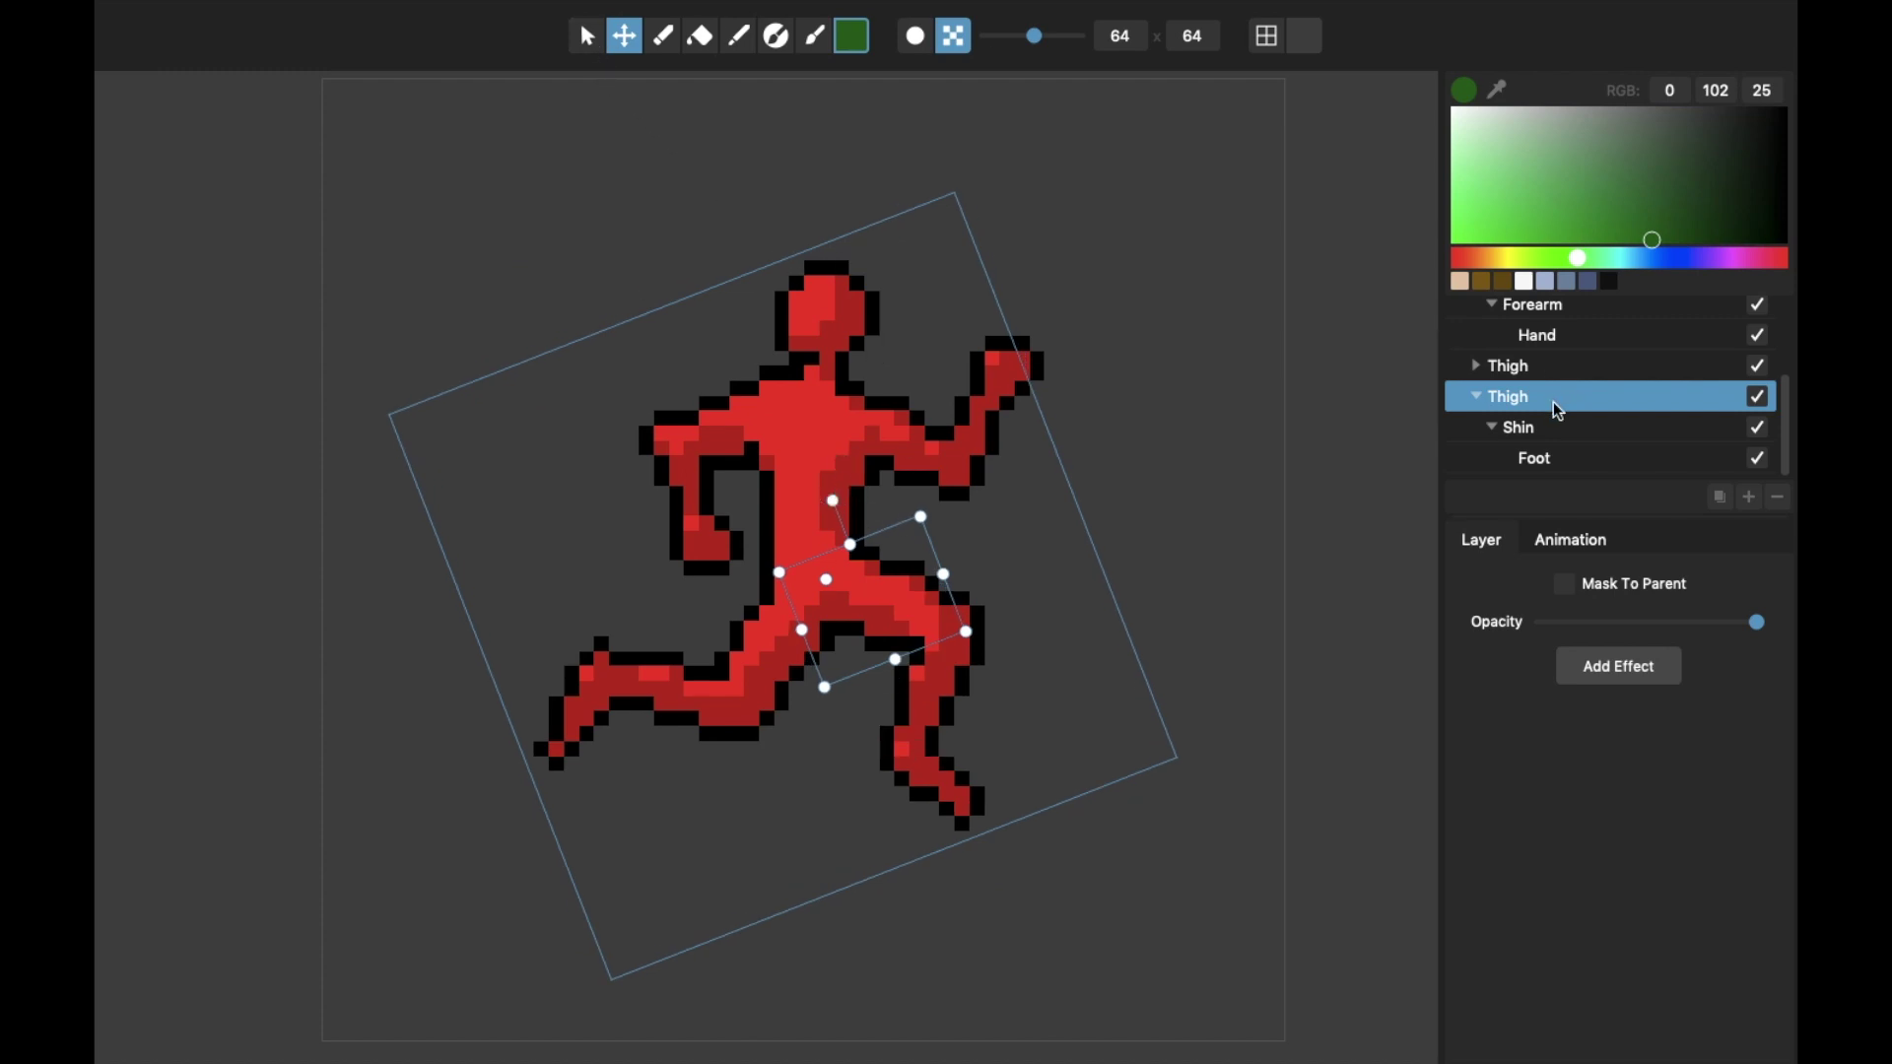
{"action": "scroll", "coordinate": [1558, 410], "scroll_direction": "up", "scroll_amount": 4}
{"action": "scroll", "coordinate": [1560, 412], "scroll_direction": "down", "scroll_amount": 3}
{"action": "scroll", "coordinate": [1547, 399], "scroll_direction": "up", "scroll_amount": 4}
{"action": "scroll", "coordinate": [1530, 392], "scroll_direction": "down", "scroll_amount": 4}
{"action": "left_click", "coordinate": [589, 40]}
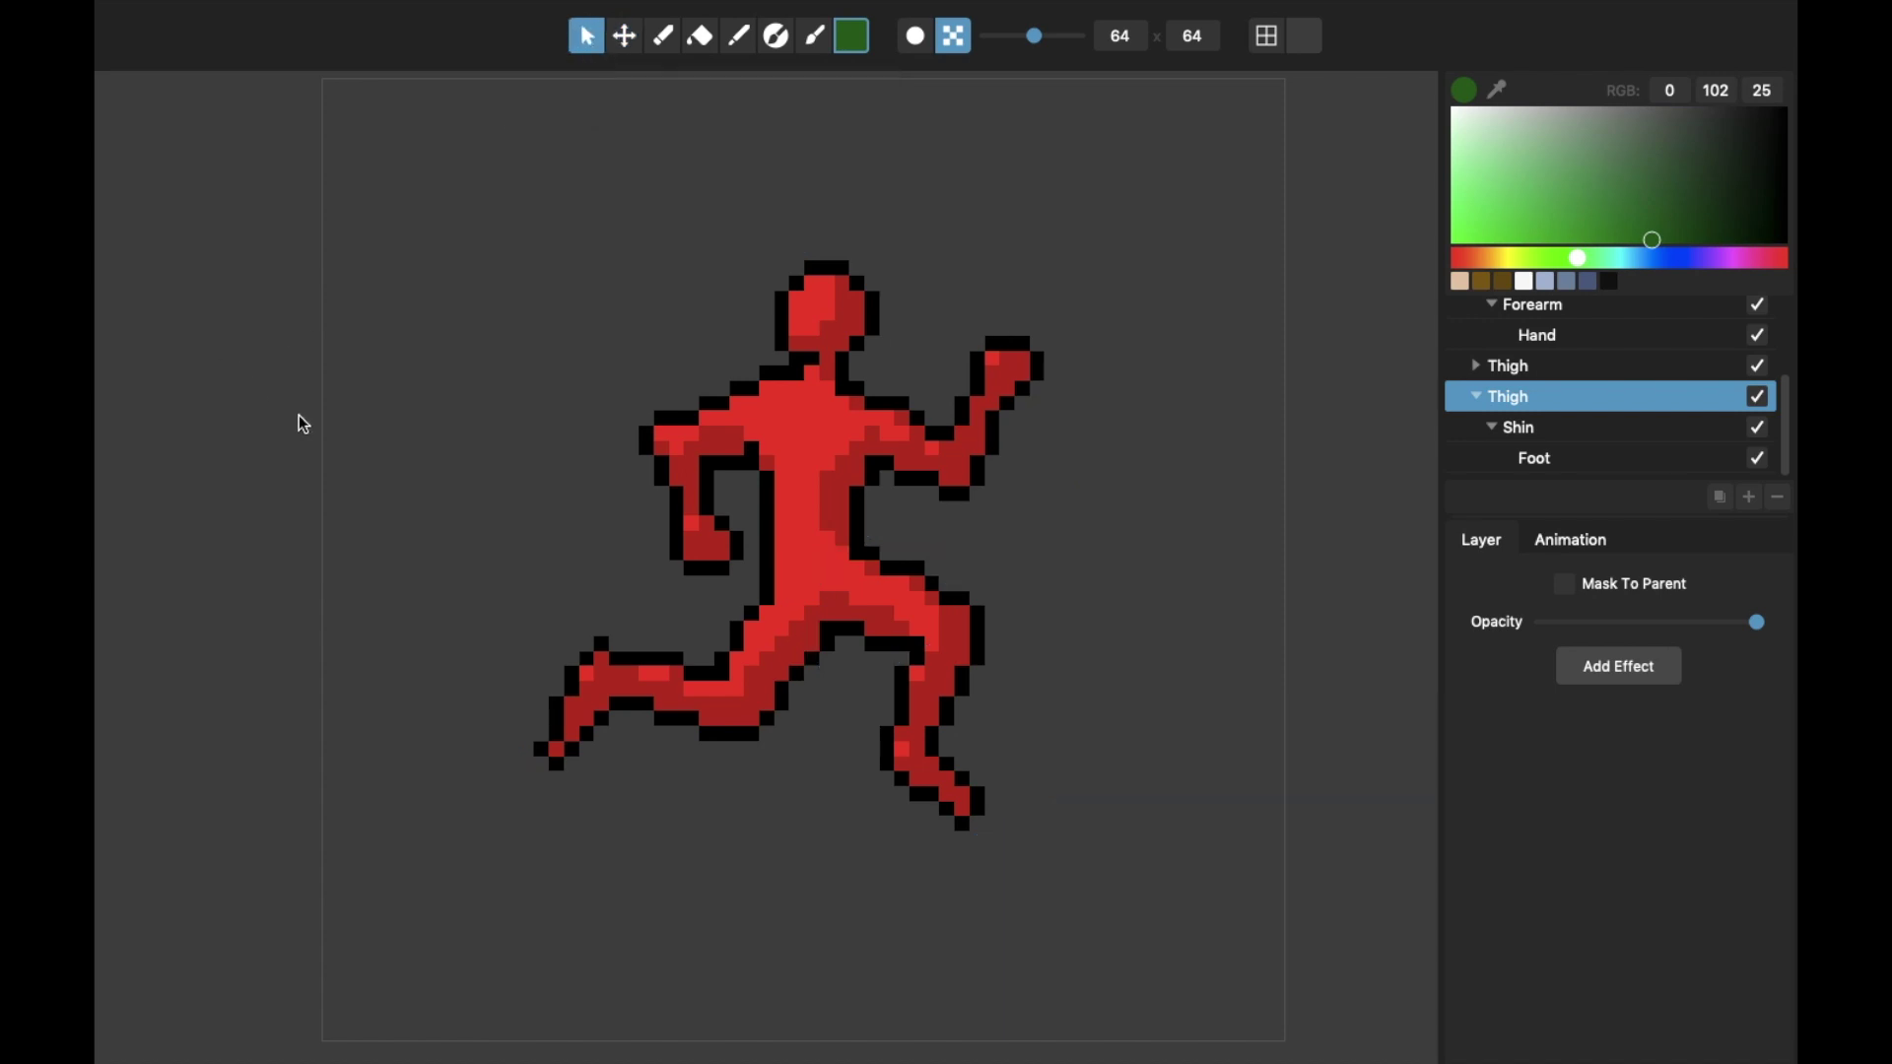
Close the rigged project without saving and open Game scene.pmf
{"action": "key", "text": "super+w"}
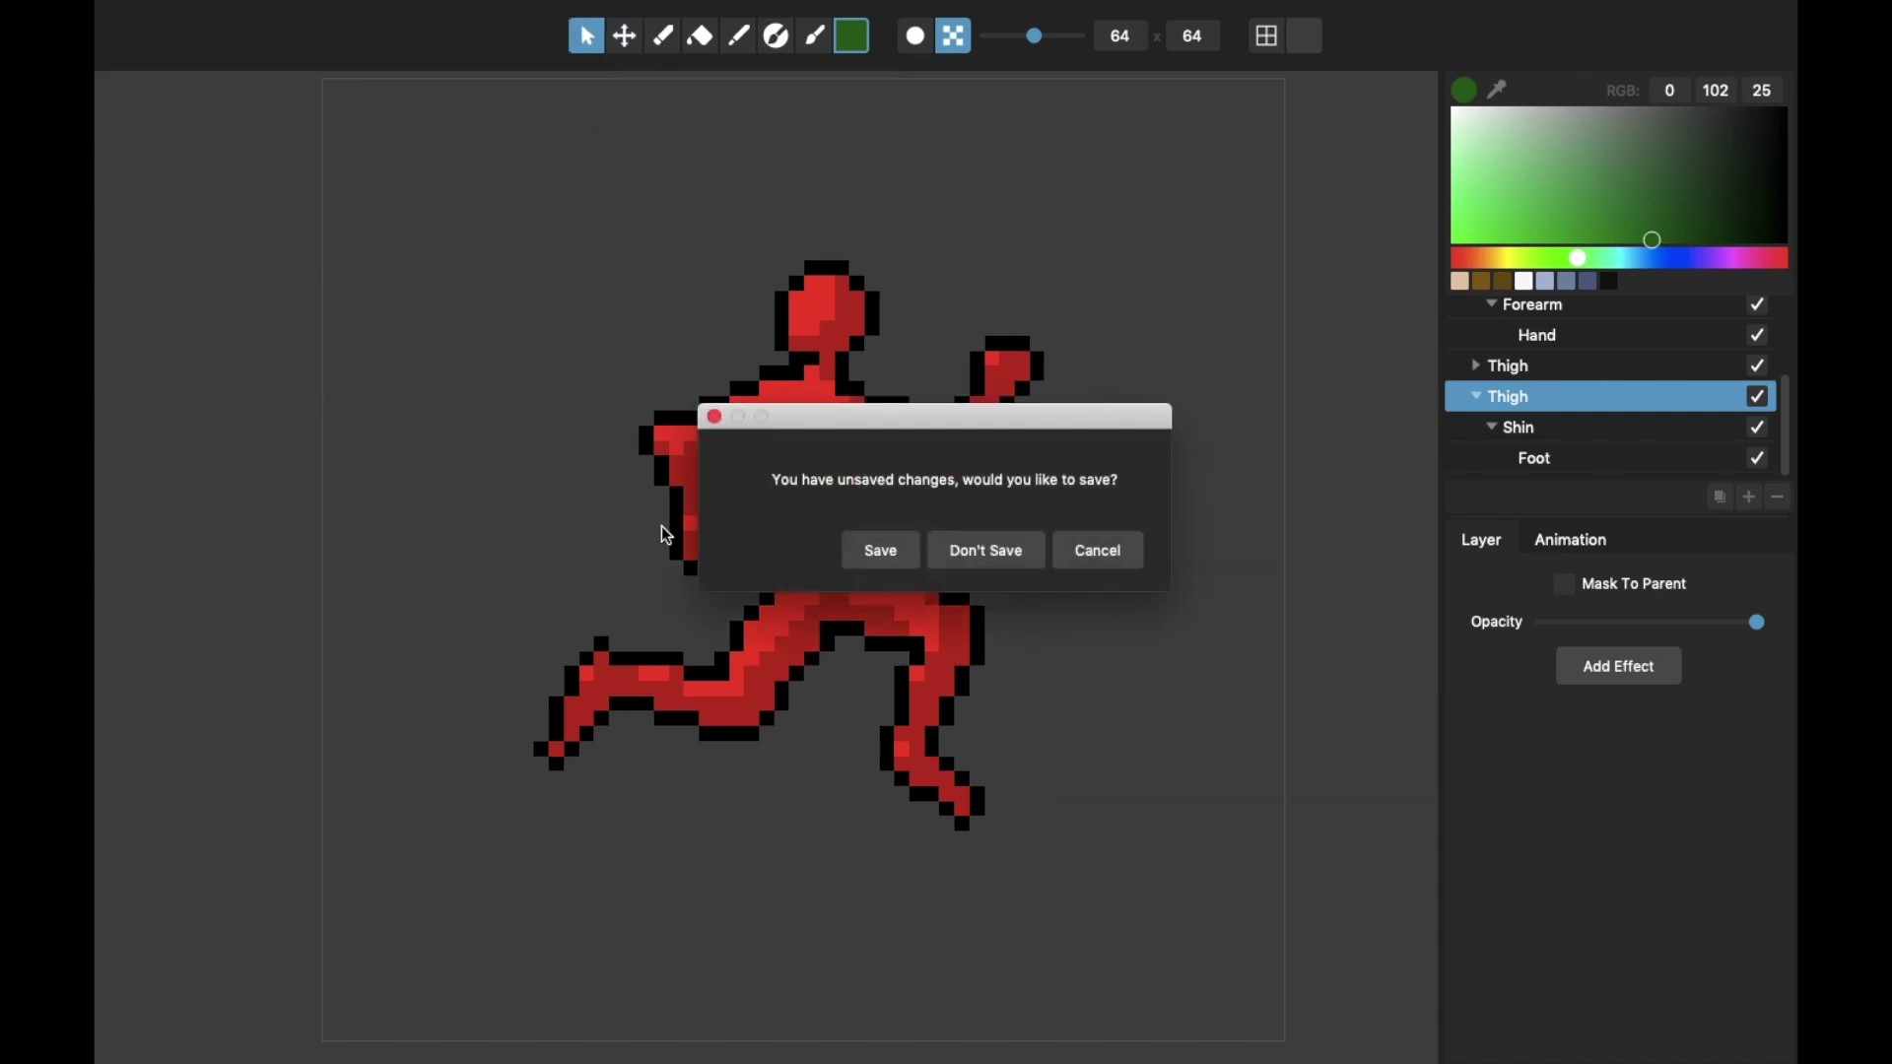
{"action": "left_click", "coordinate": [988, 558]}
{"action": "key", "text": "super+o"}
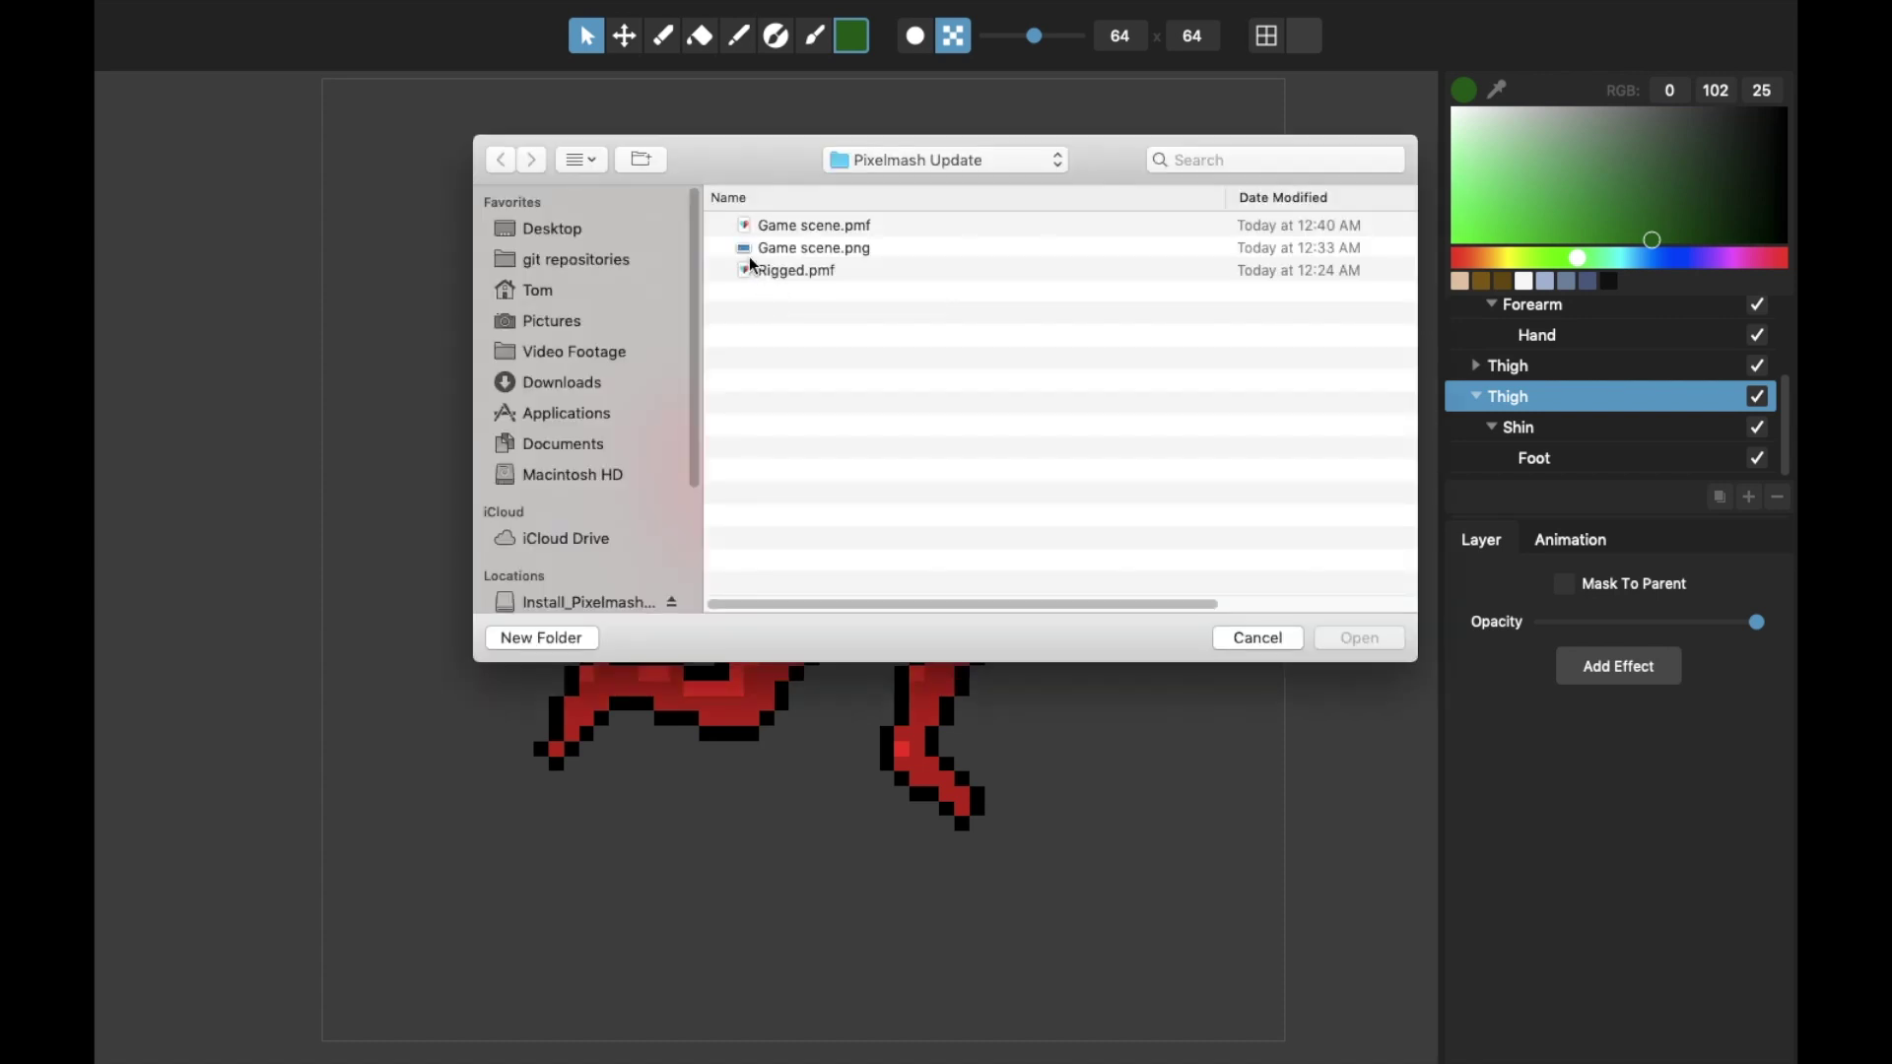
{"action": "double_click", "coordinate": [800, 226]}
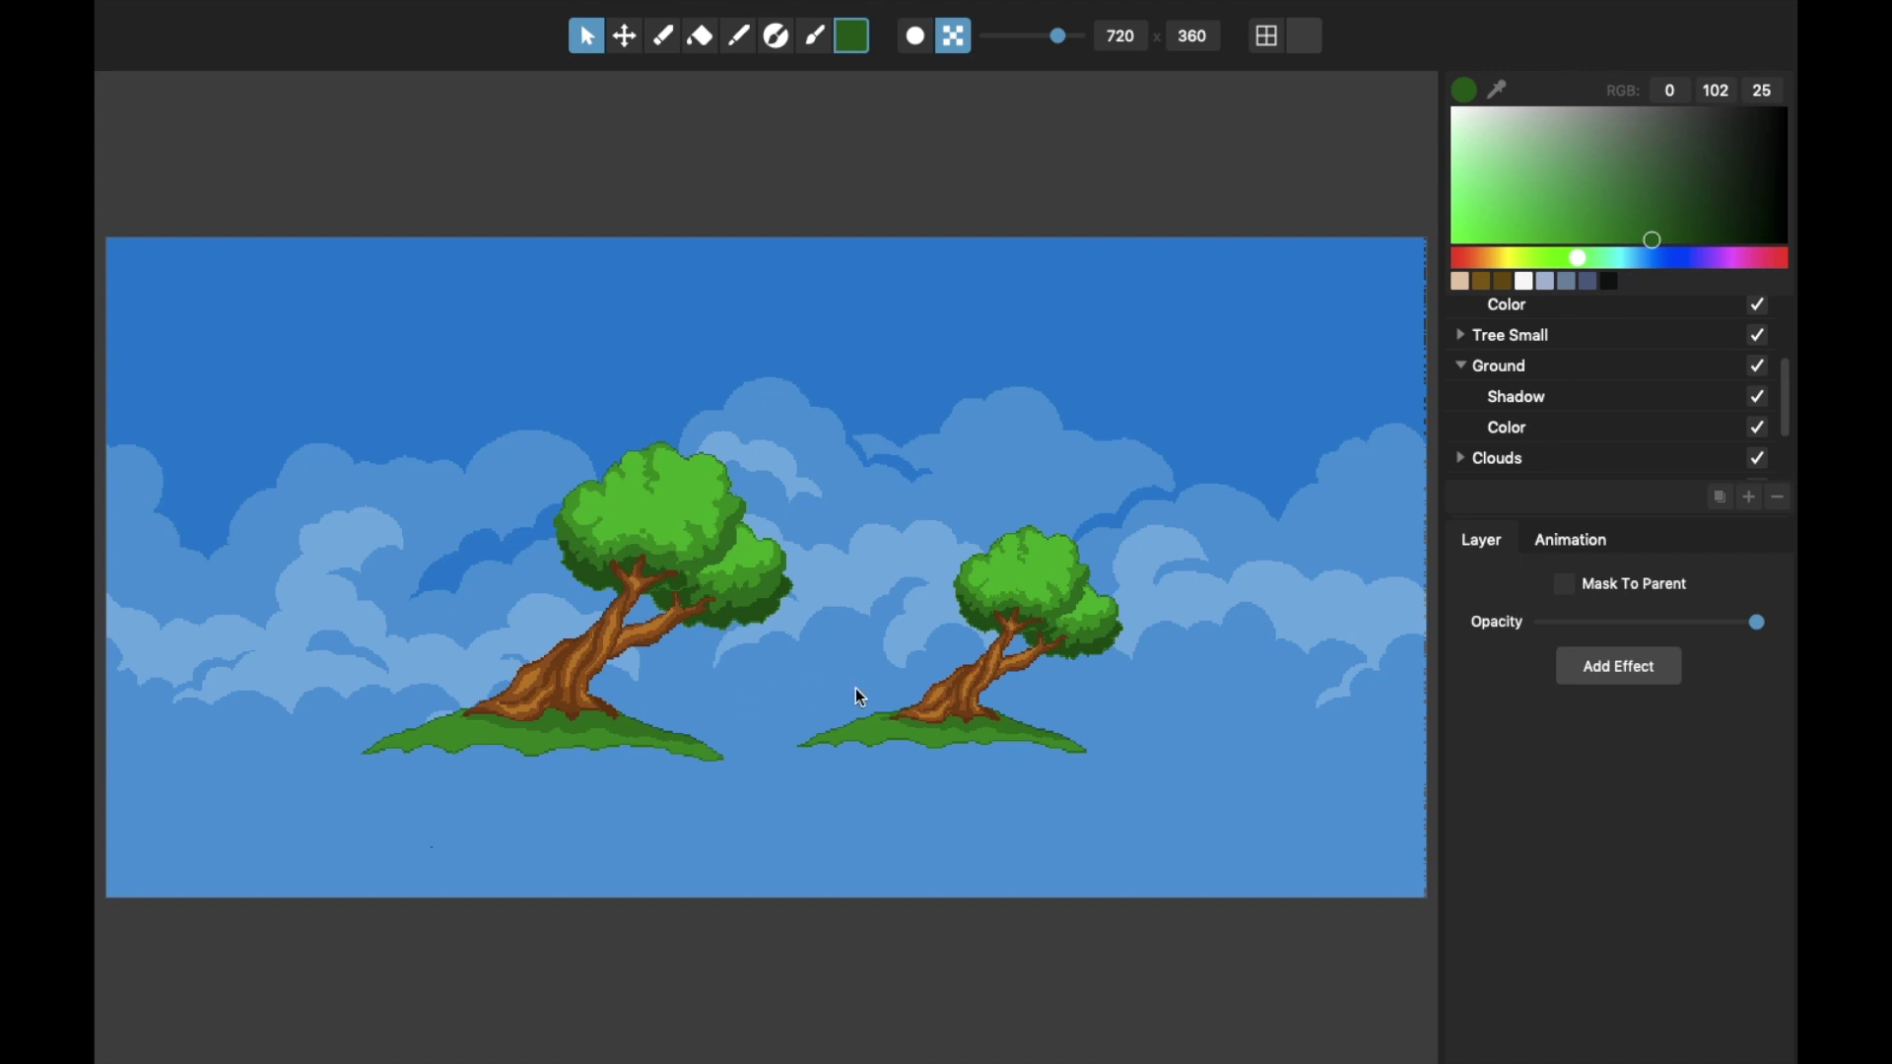
Try Export Selected, then look over the scene and select the Tree Small layer
{"action": "mouse_move", "coordinate": [443, 8]}
{"action": "left_click", "coordinate": [278, 13]}
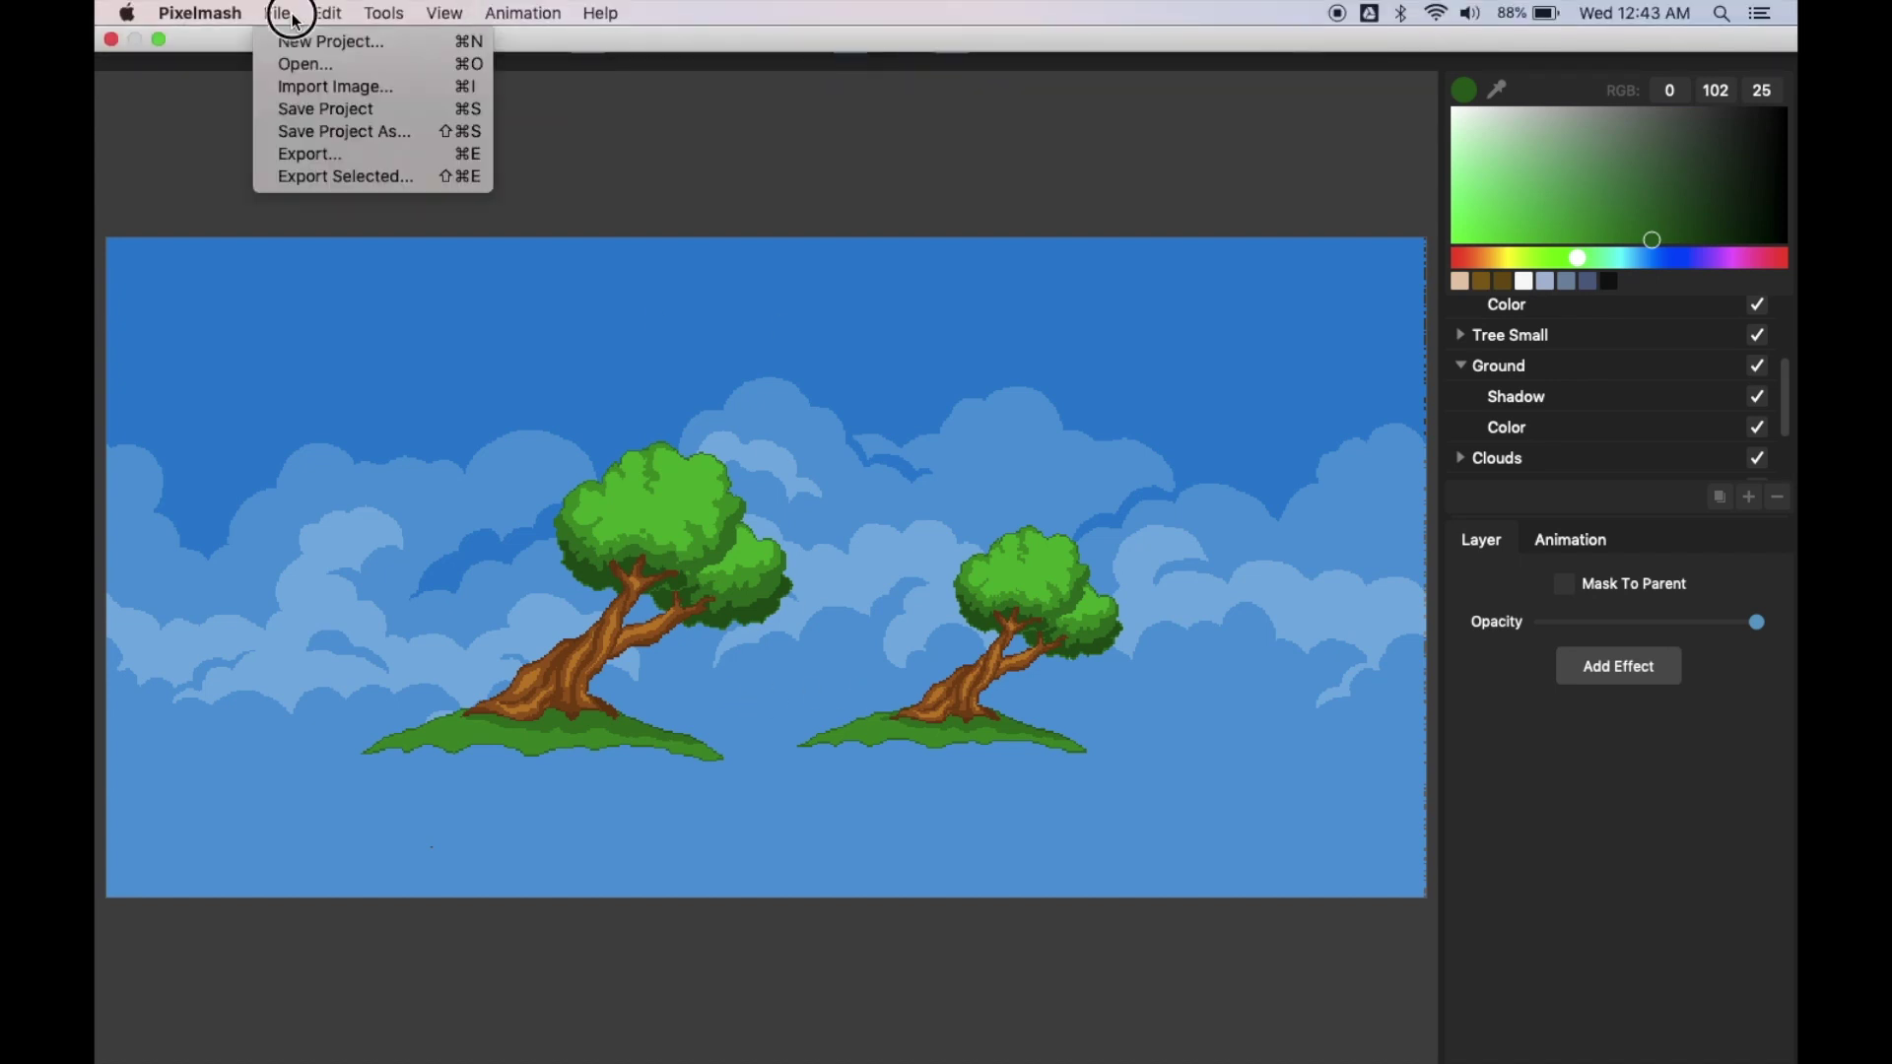
{"action": "left_click", "coordinate": [328, 177]}
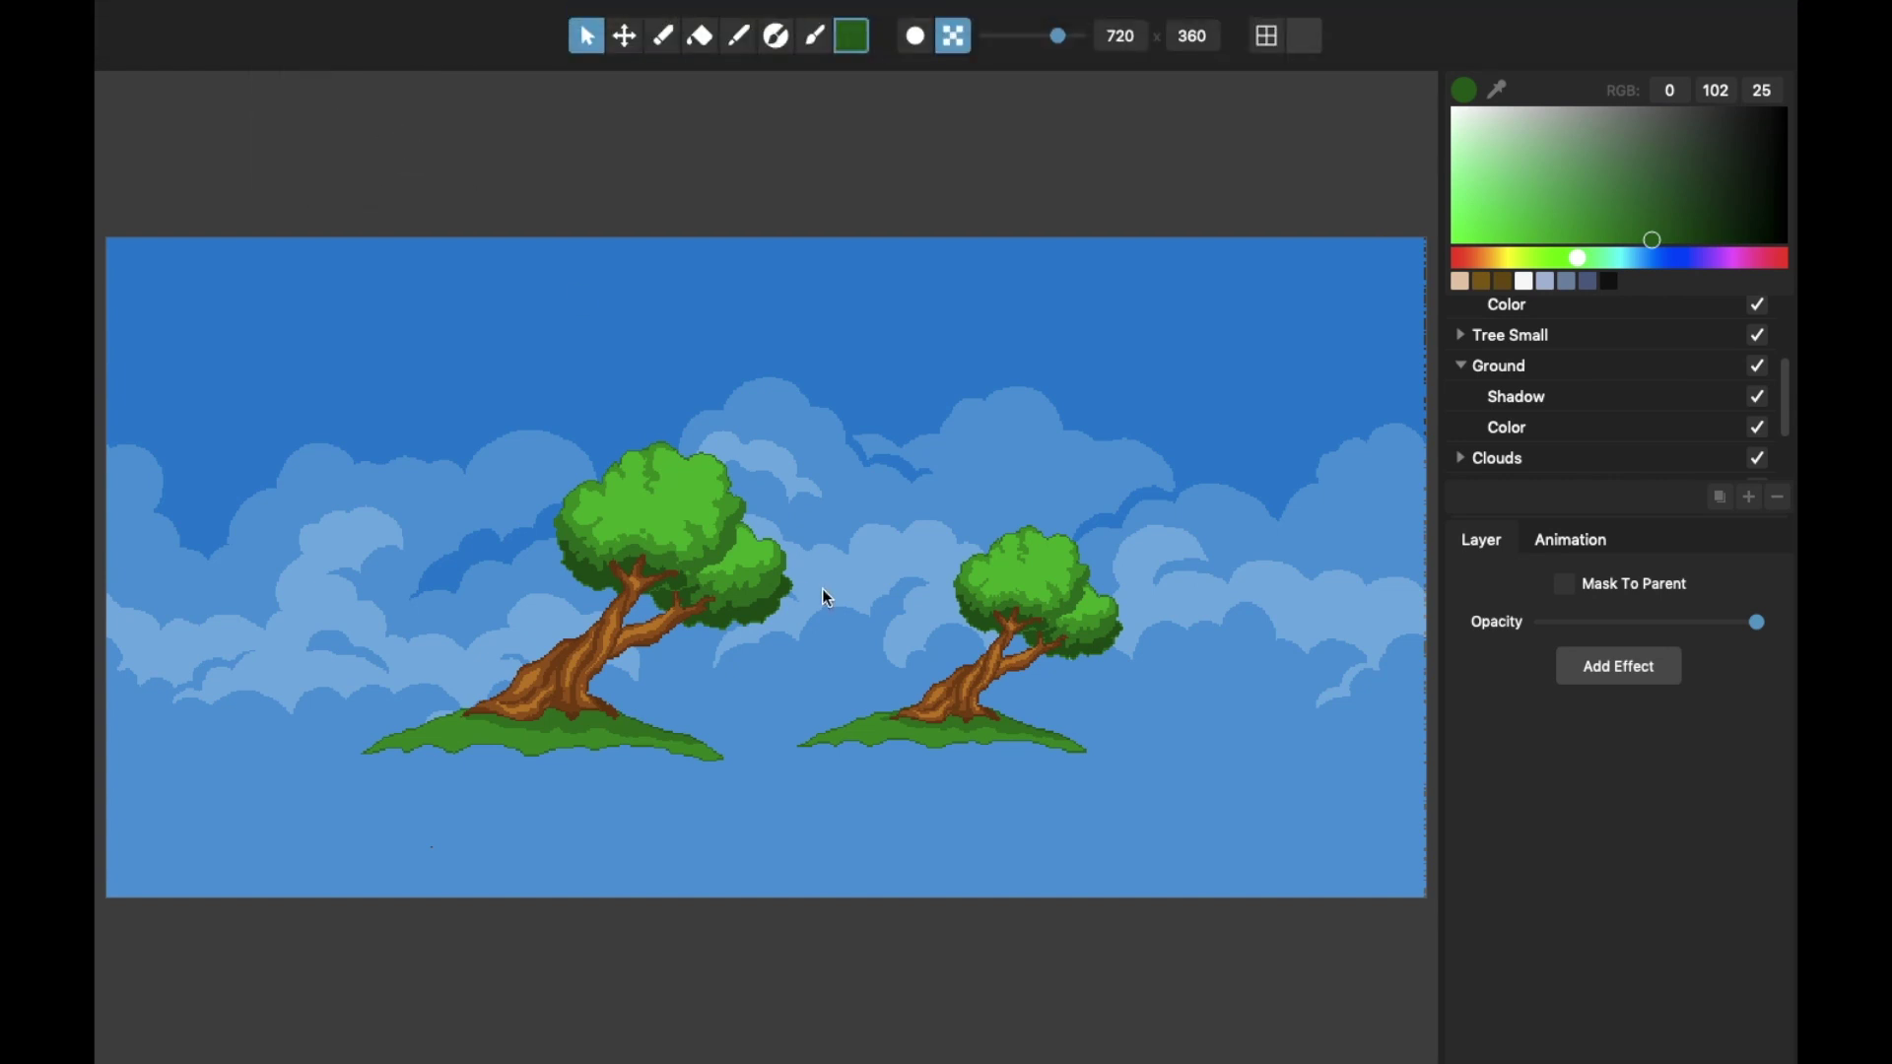
{"action": "scroll", "coordinate": [824, 591], "scroll_direction": "up", "scroll_amount": 3}
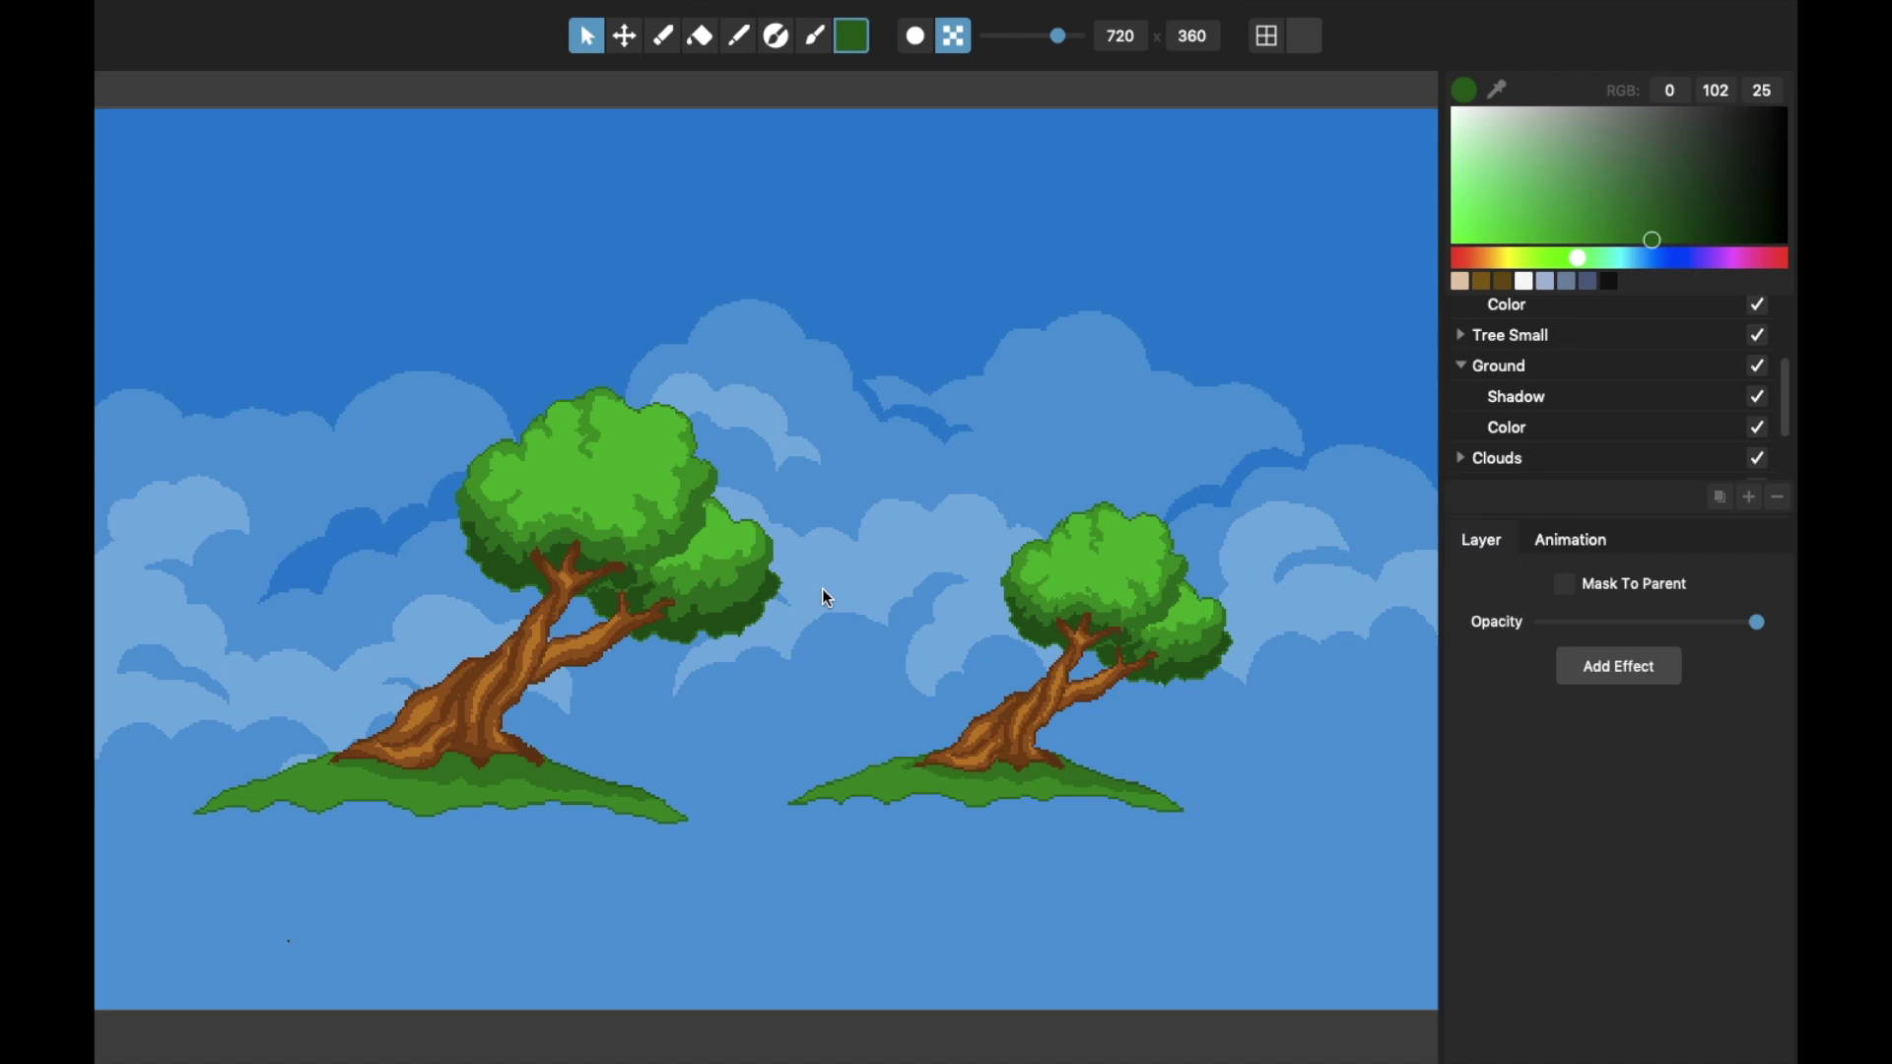
{"action": "scroll", "coordinate": [821, 588], "scroll_direction": "down", "scroll_amount": 3}
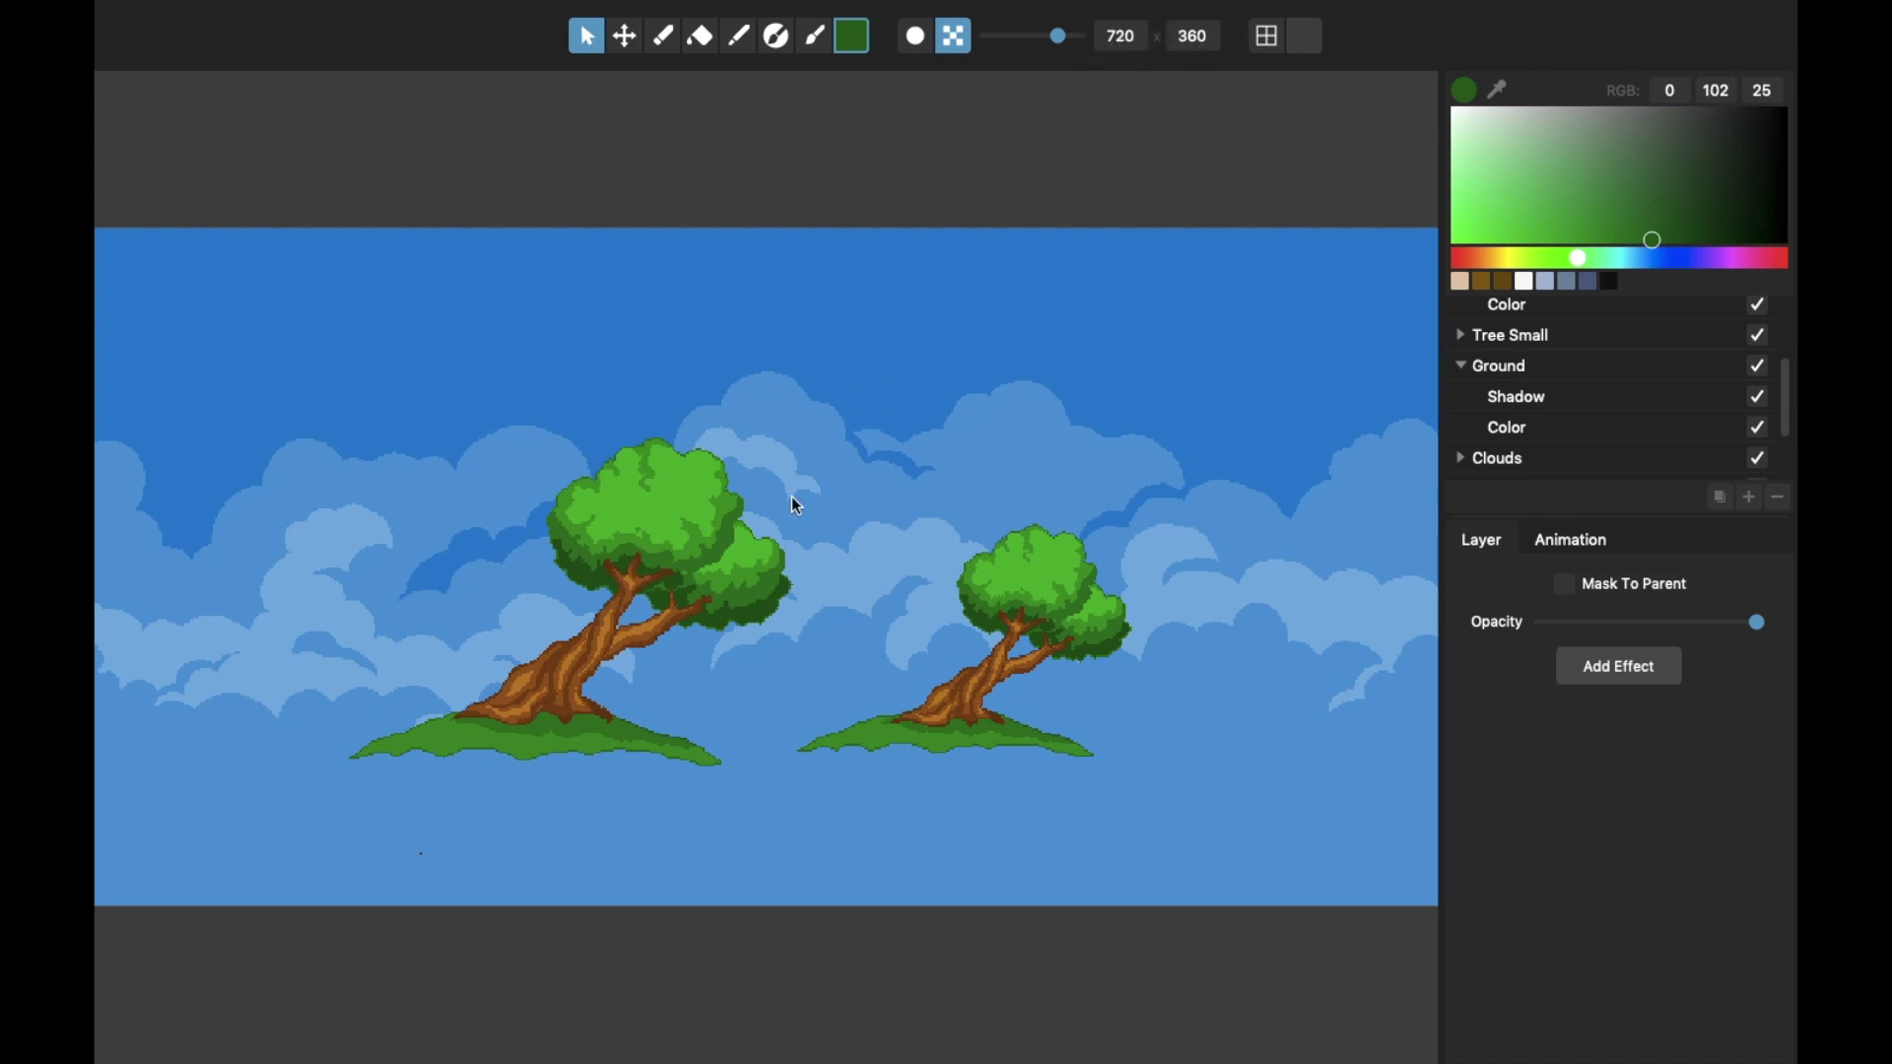
{"action": "scroll", "coordinate": [727, 613], "scroll_direction": "up", "scroll_amount": 2}
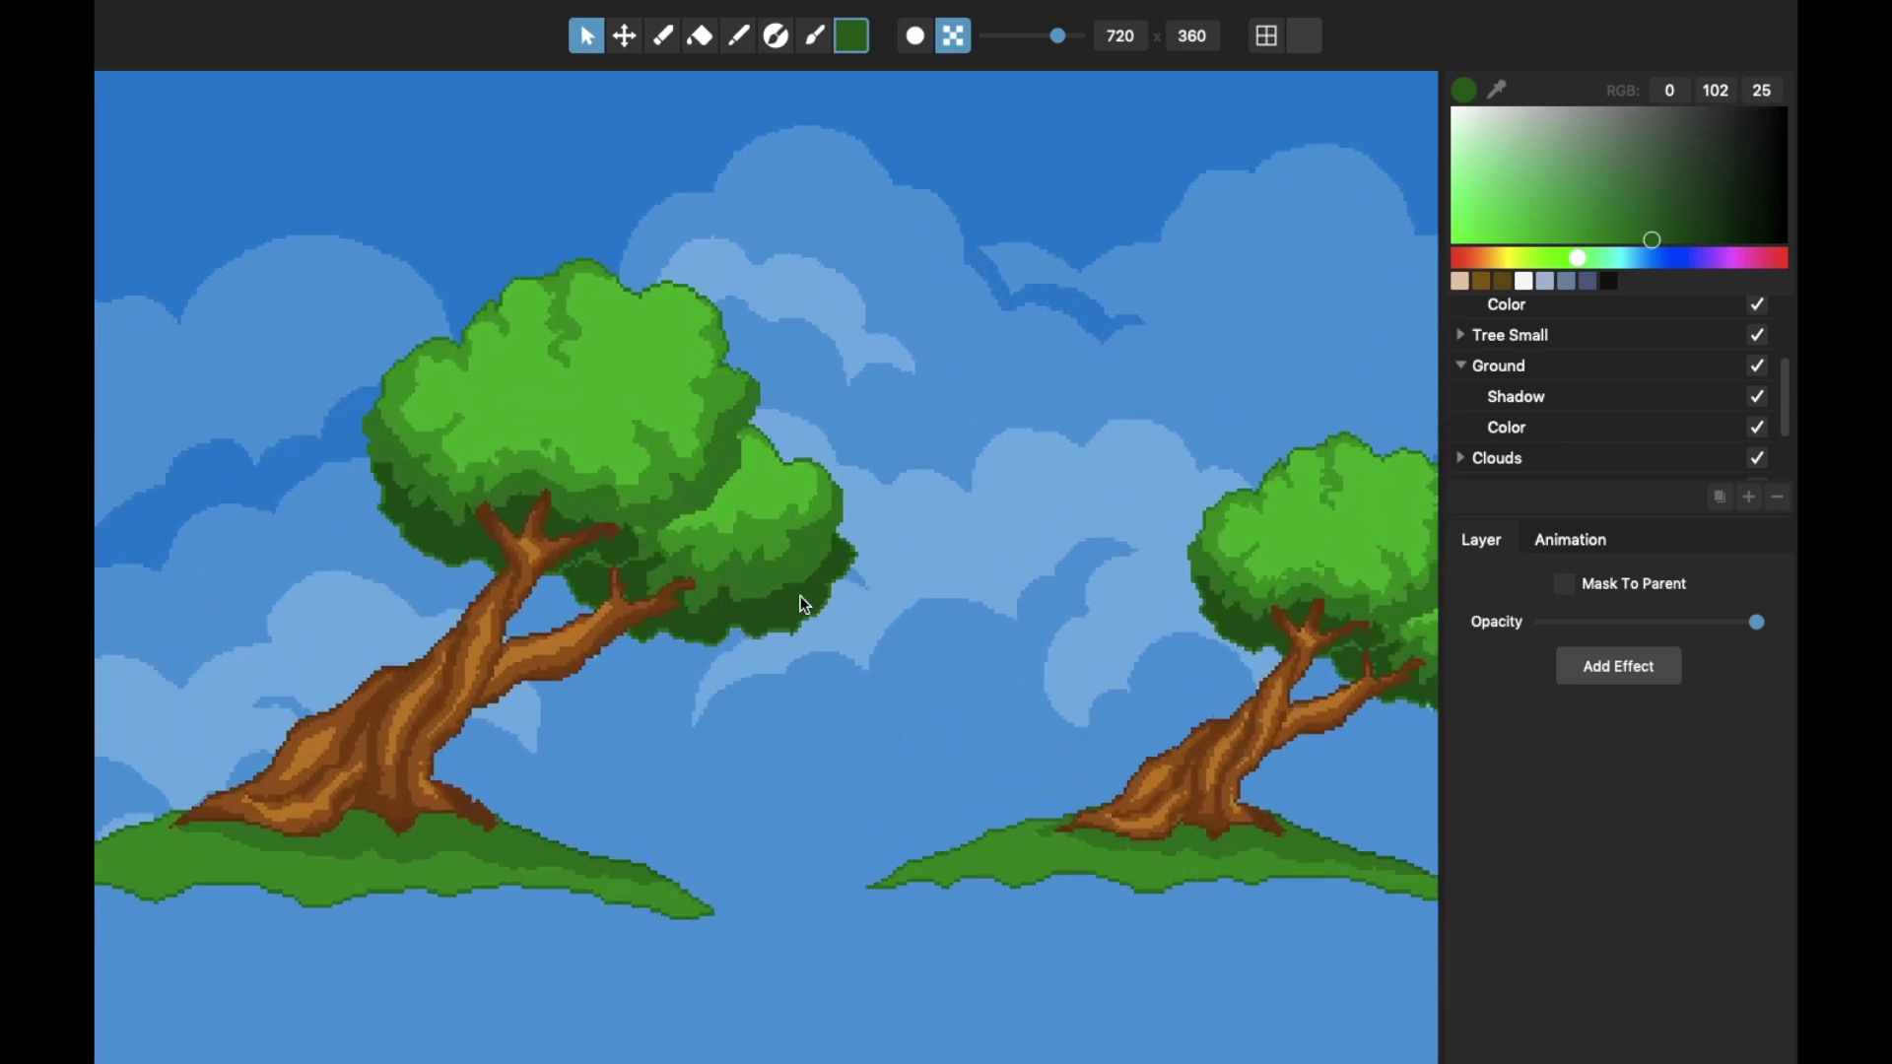
{"action": "scroll", "coordinate": [1081, 773], "scroll_direction": "down", "scroll_amount": 3}
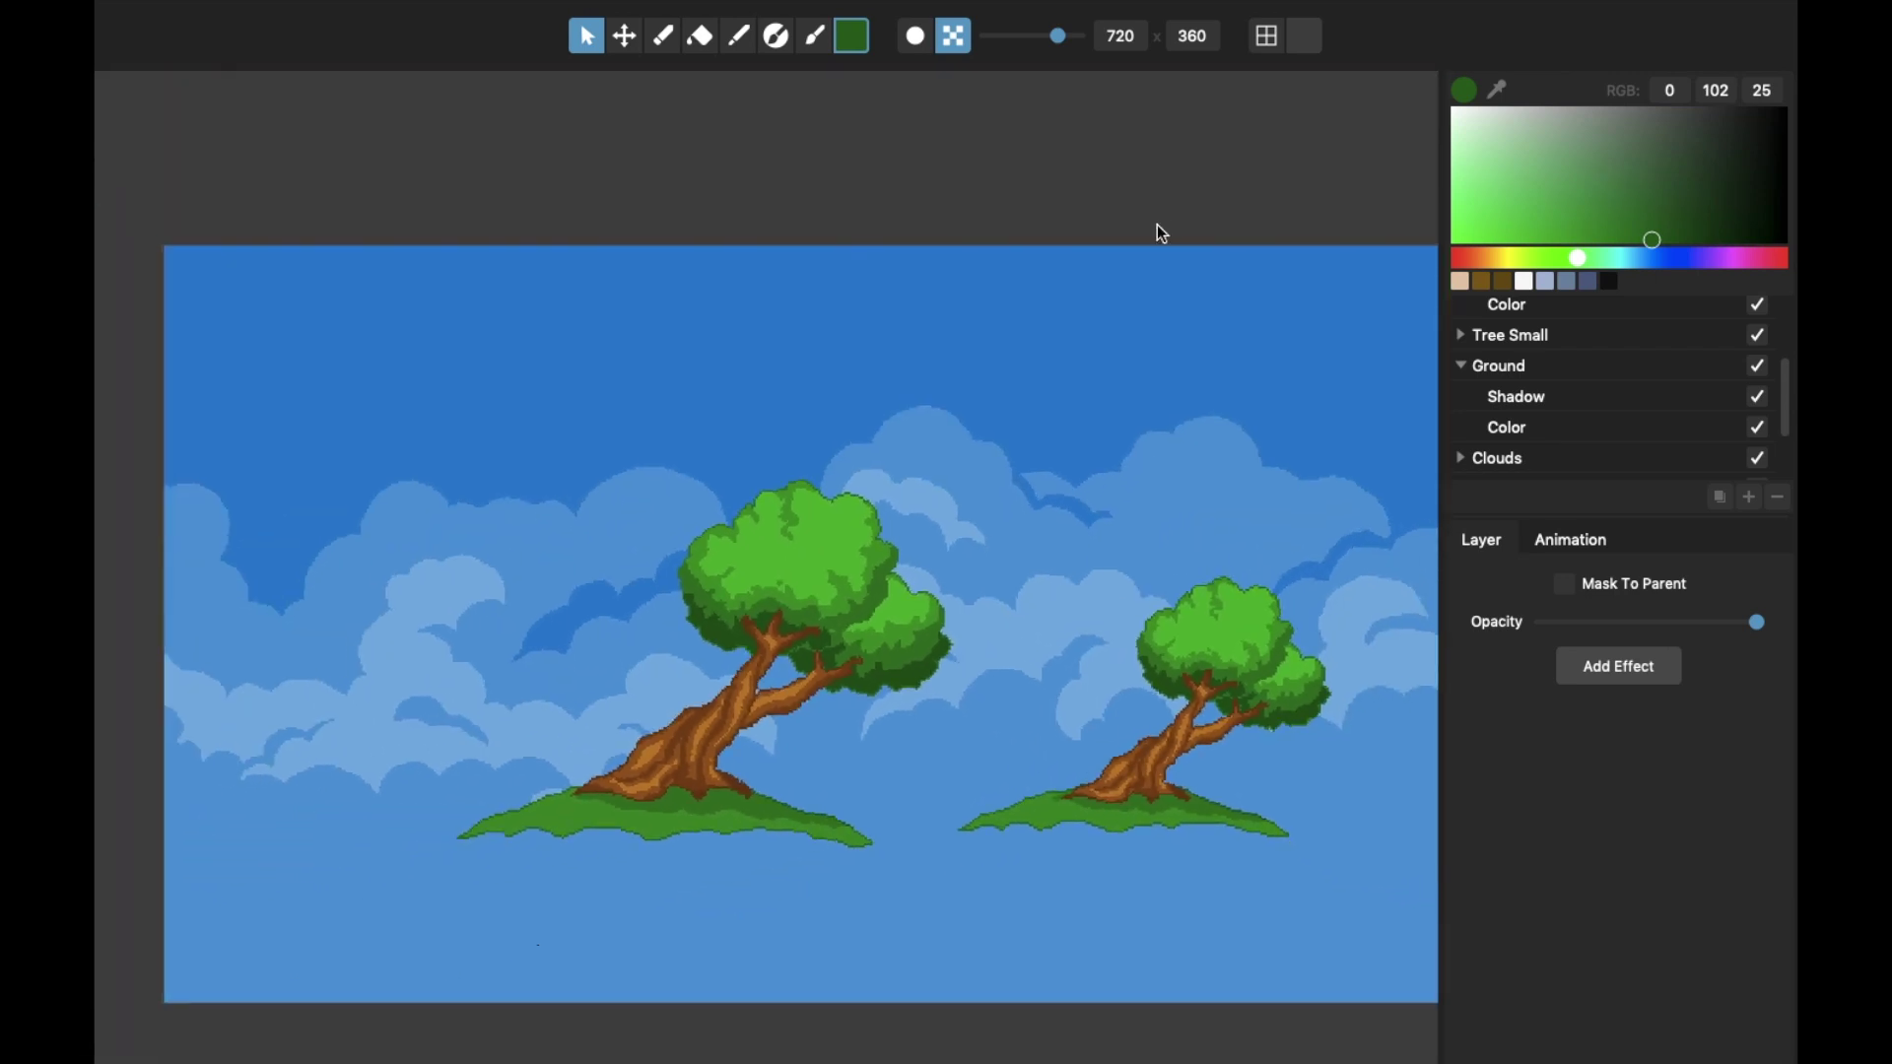
{"action": "left_click", "coordinate": [1081, 190]}
{"action": "scroll", "coordinate": [1017, 182], "scroll_direction": "right", "scroll_amount": 2}
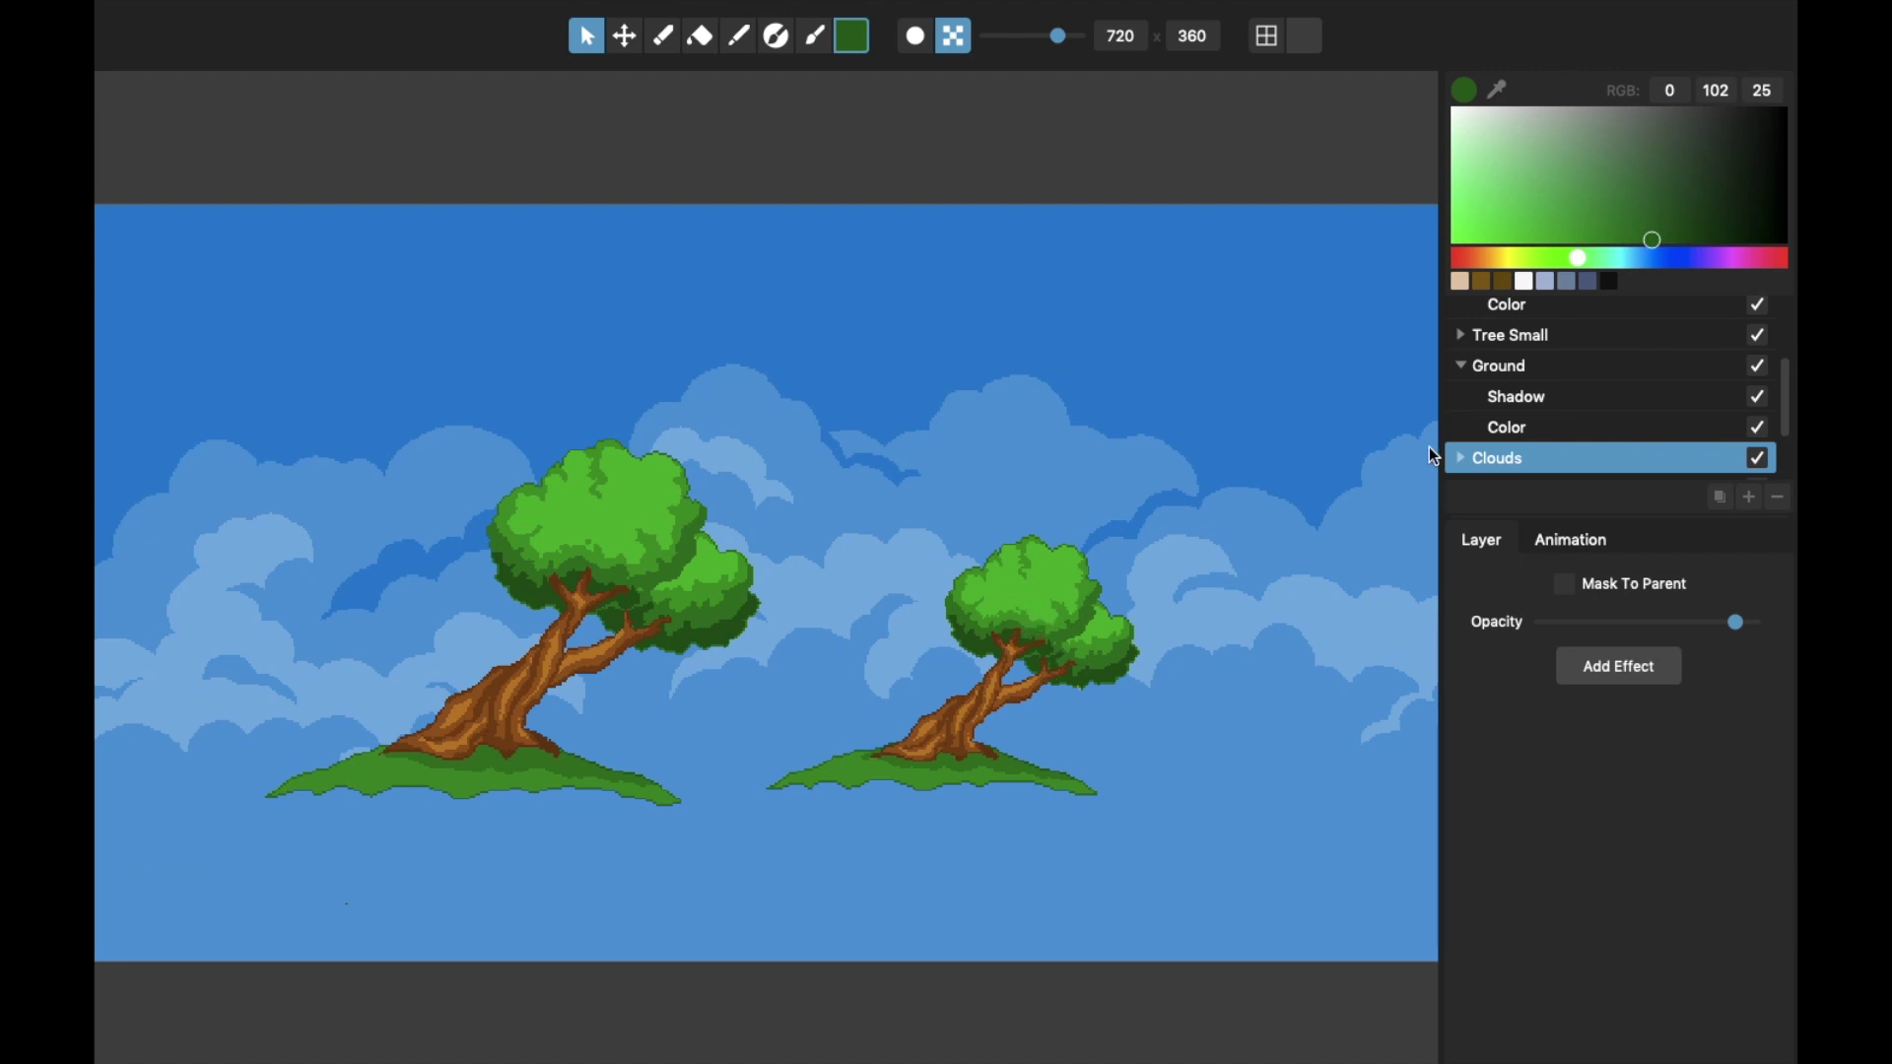
{"action": "left_click", "coordinate": [1515, 335]}
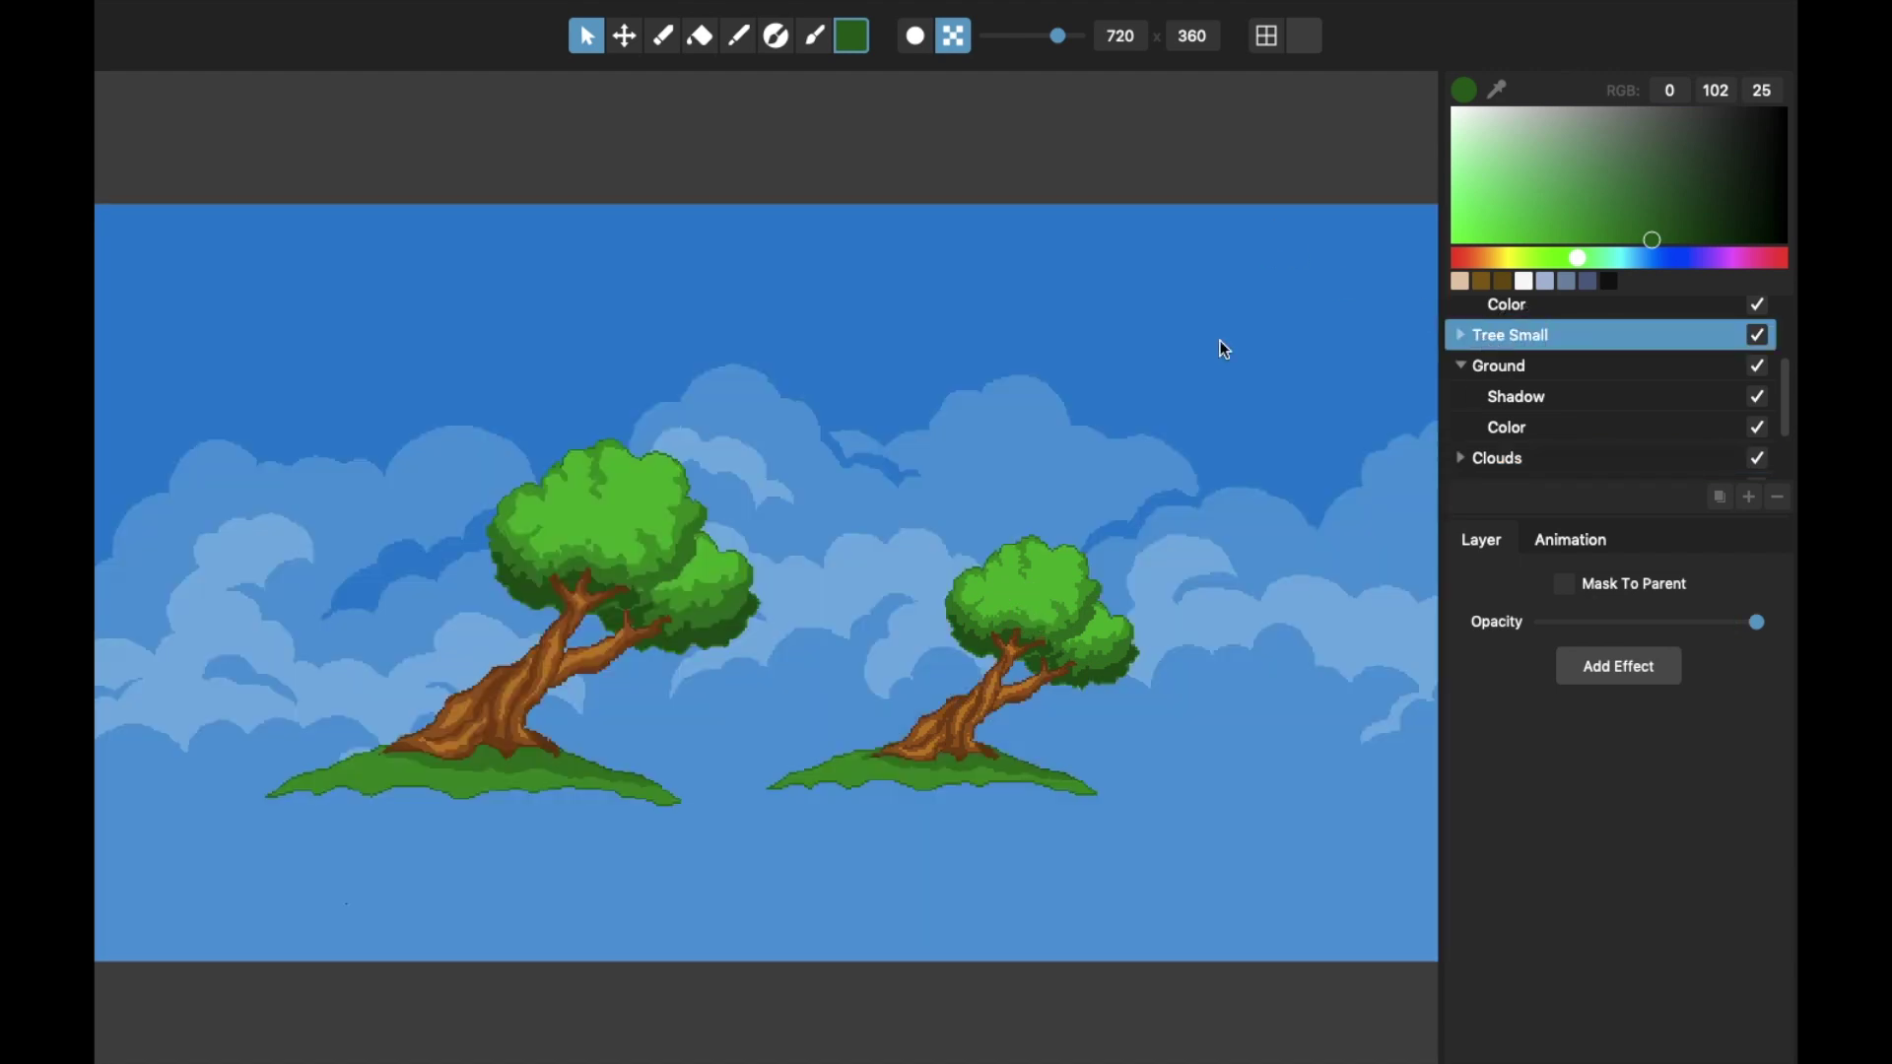
{"action": "scroll", "coordinate": [1082, 631], "scroll_direction": "up", "scroll_amount": 5}
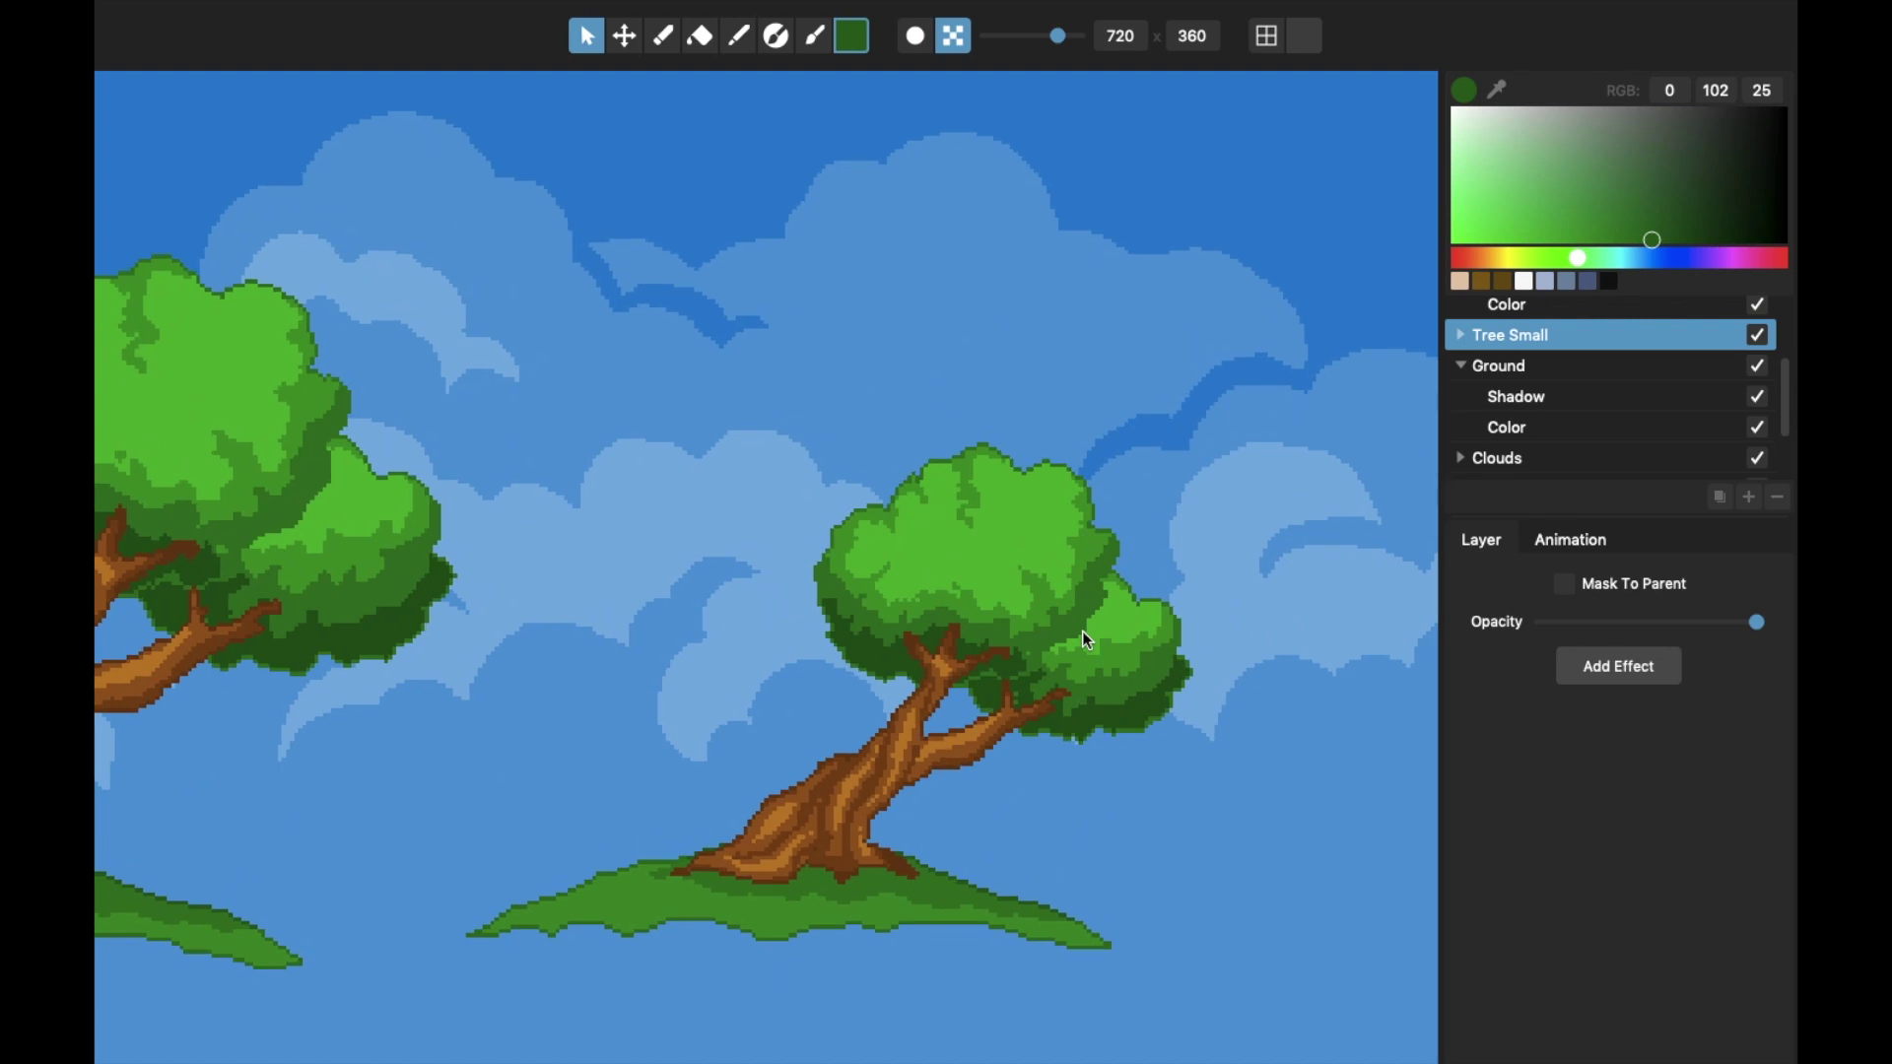
Export the selected layer at pixel scale 10 (7200×3600), naming the file Tree_small
{"action": "mouse_move", "coordinate": [421, 8]}
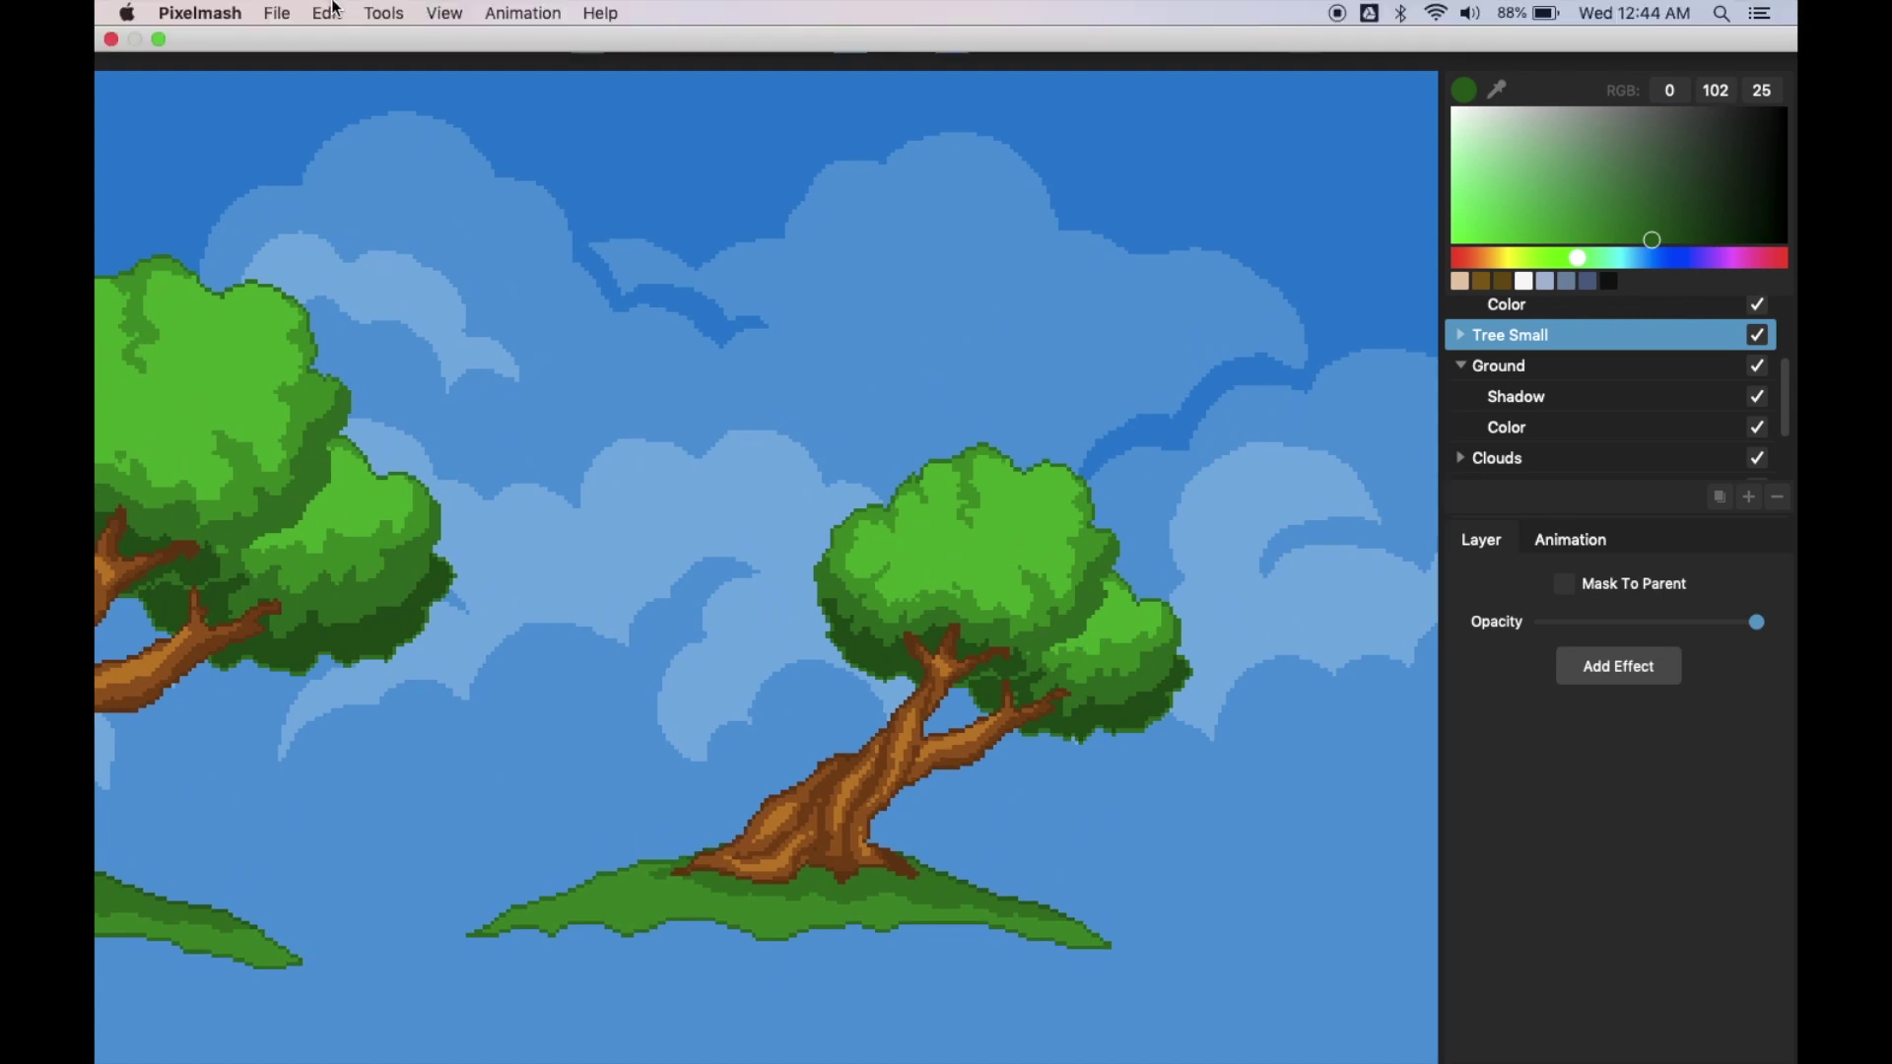
{"action": "left_click", "coordinate": [277, 13]}
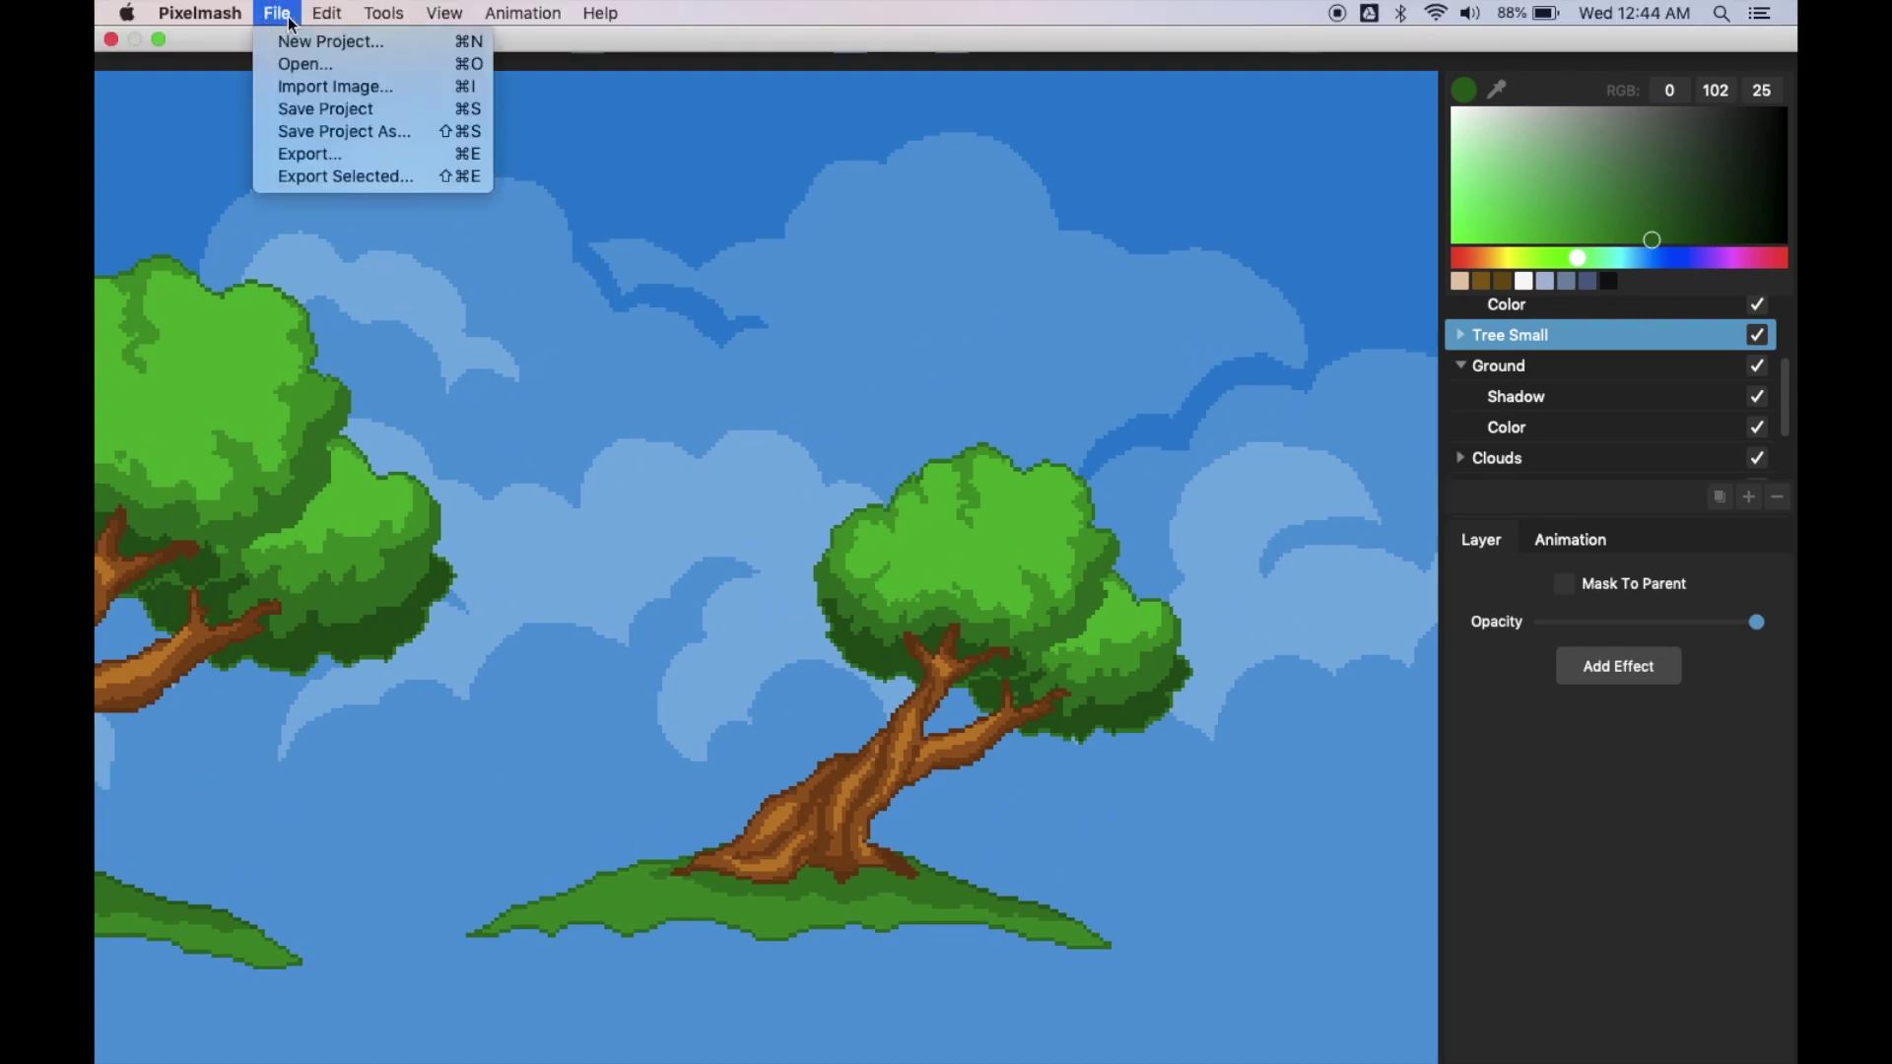
{"action": "left_click", "coordinate": [325, 177]}
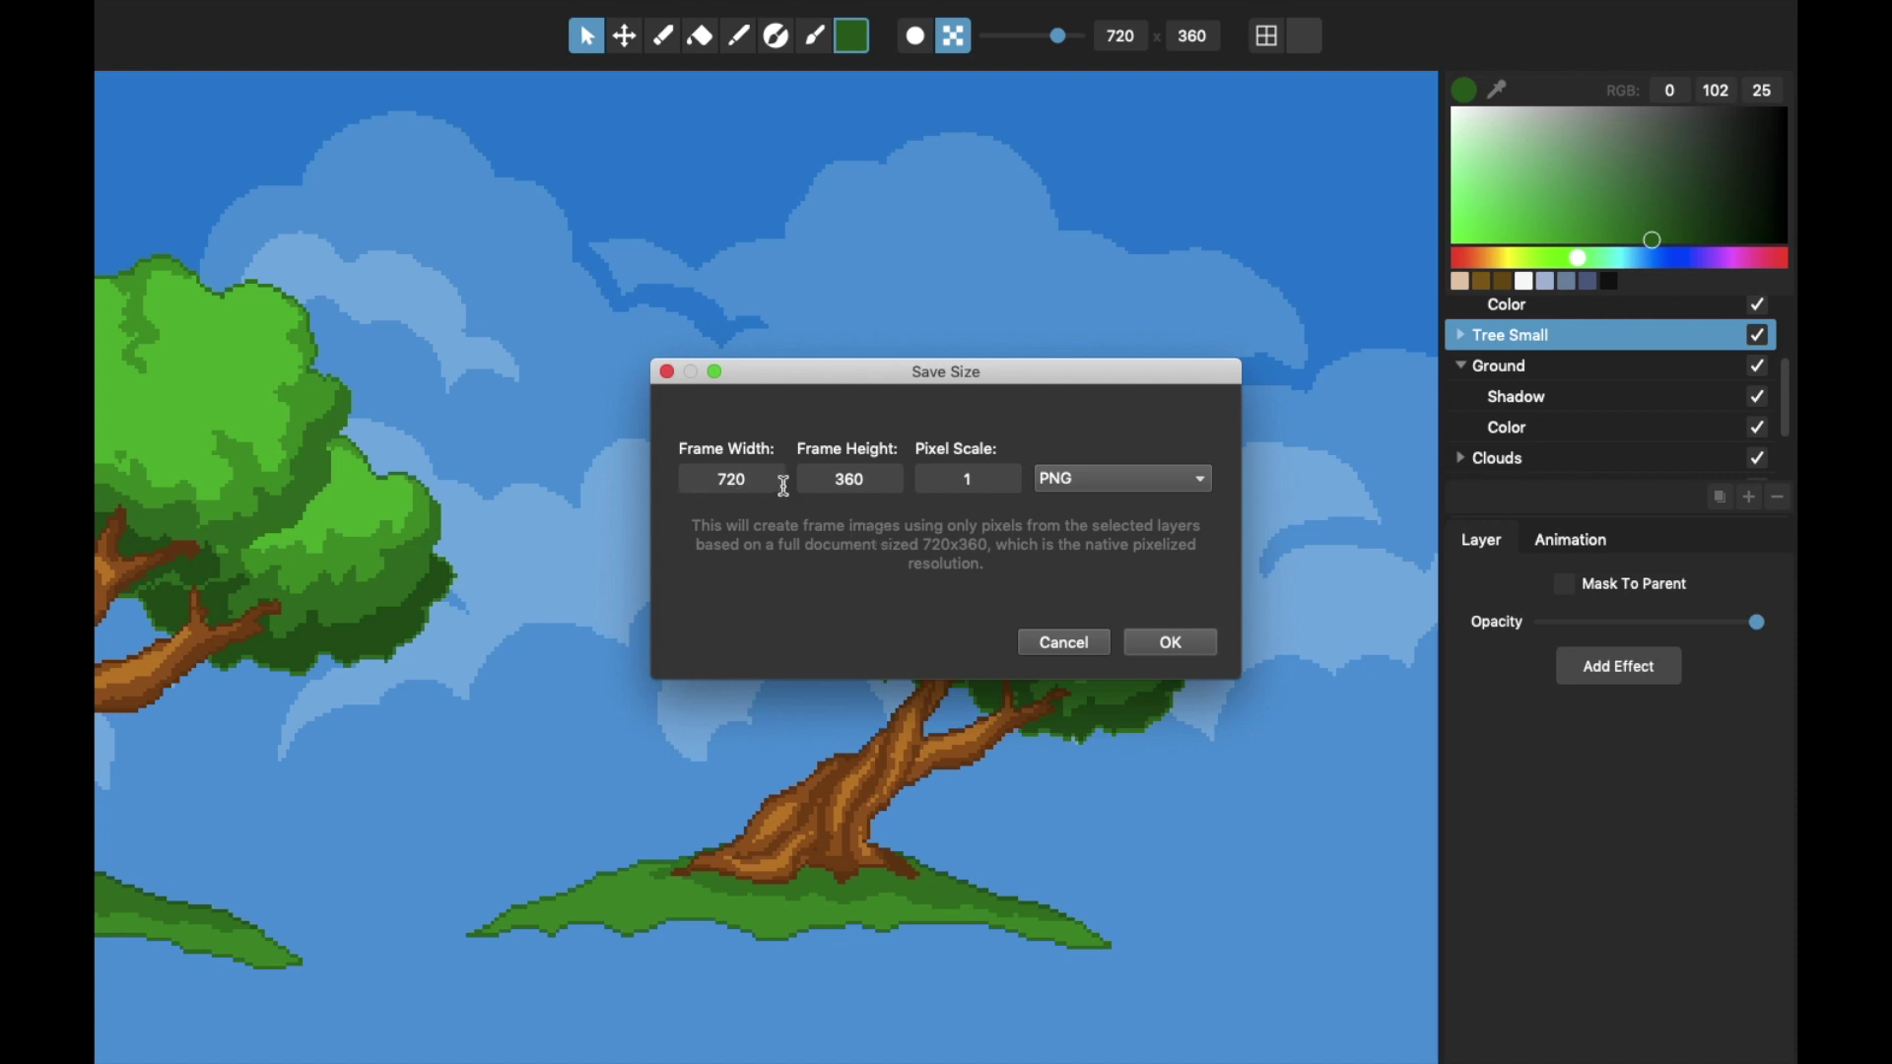
{"action": "left_click", "coordinate": [985, 480]}
{"action": "type", "text": "0"}
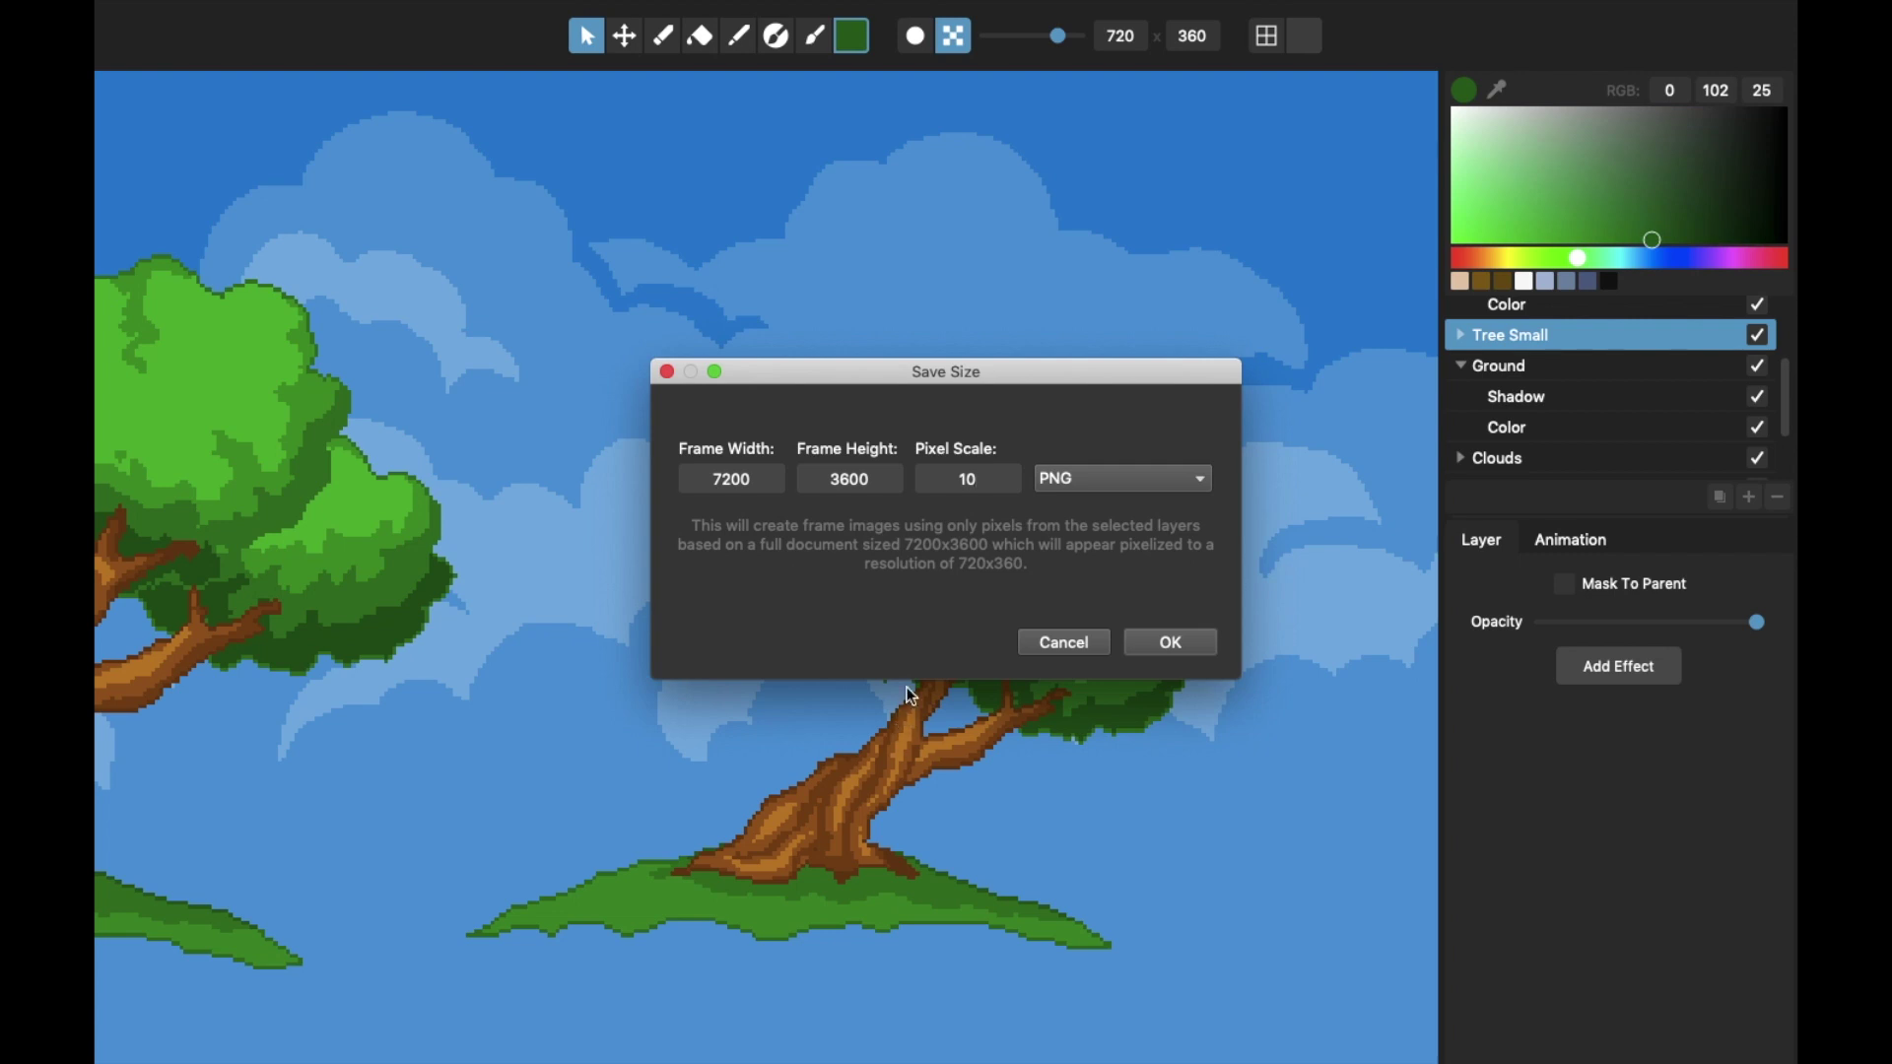
{"action": "left_click", "coordinate": [1182, 646]}
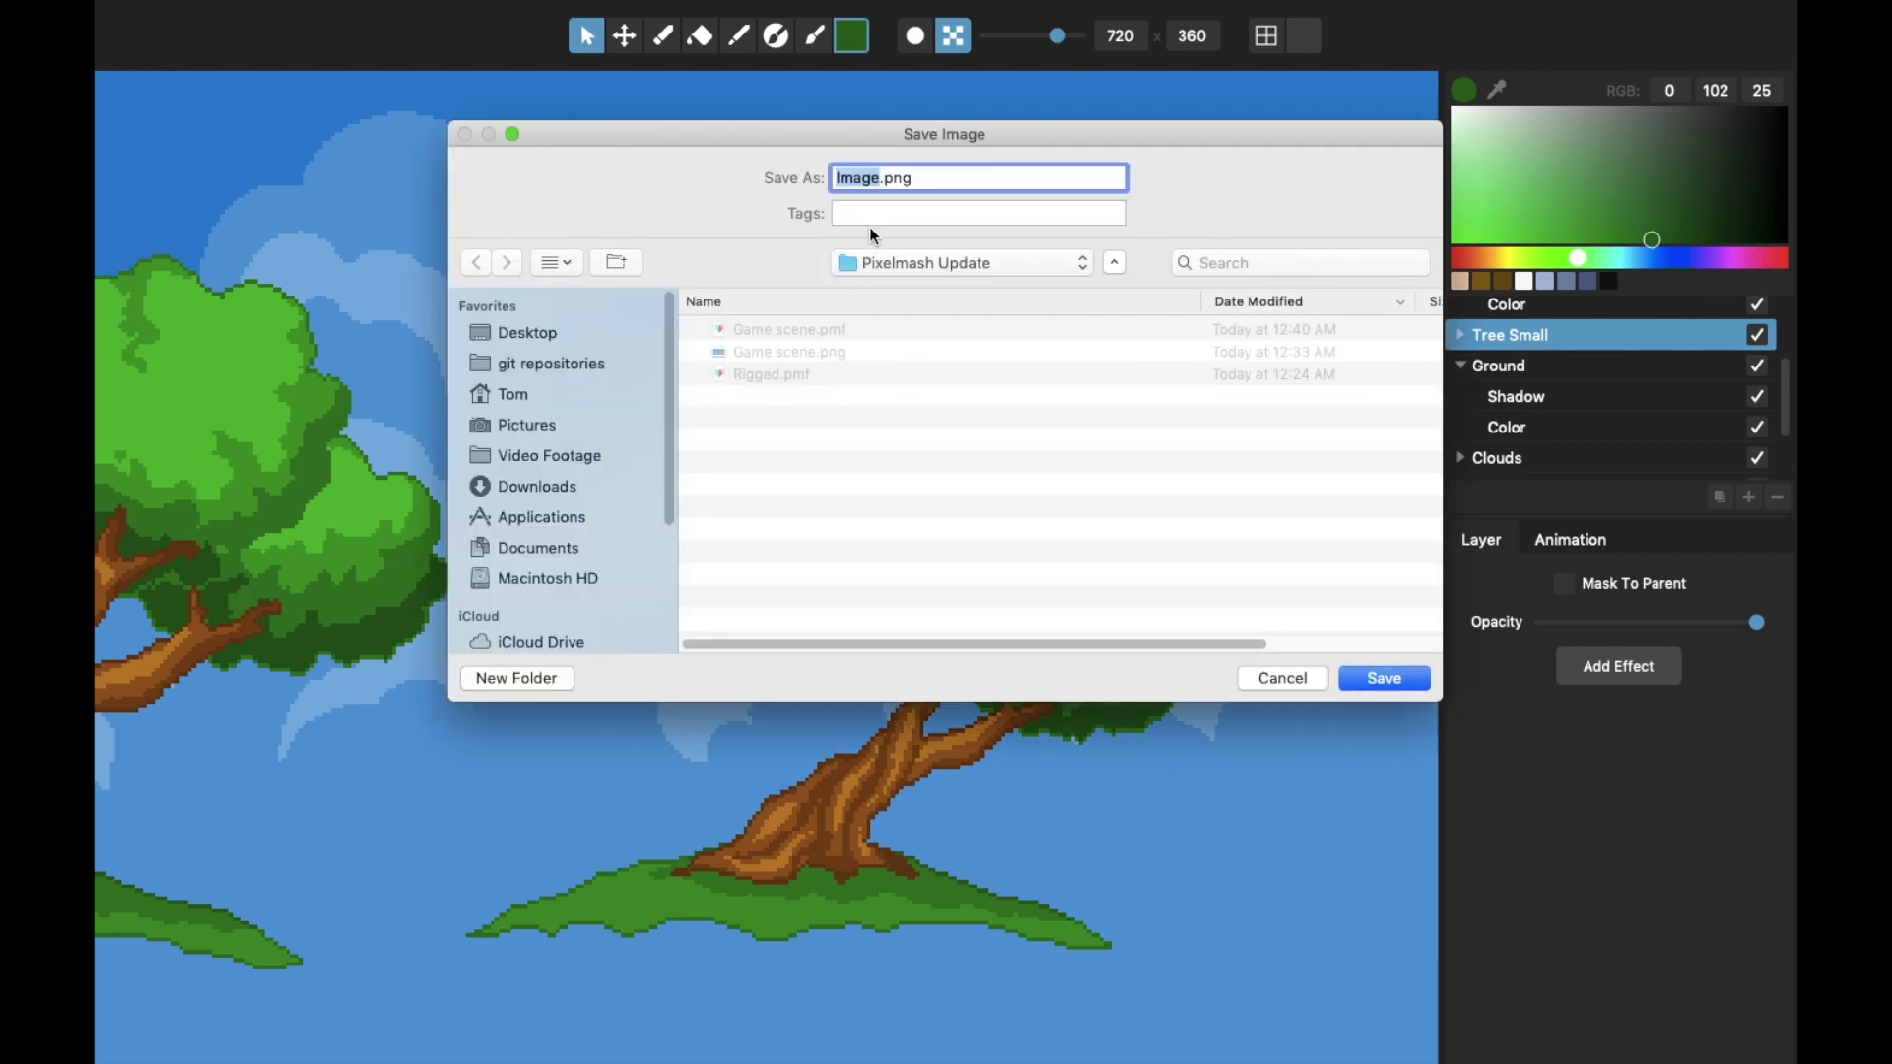
{"action": "type", "text": "Tree_small"}
Save Tree_small.png, preview it with Quick Look in Finder, and return to Pixelmash
{"action": "key", "text": "Return"}
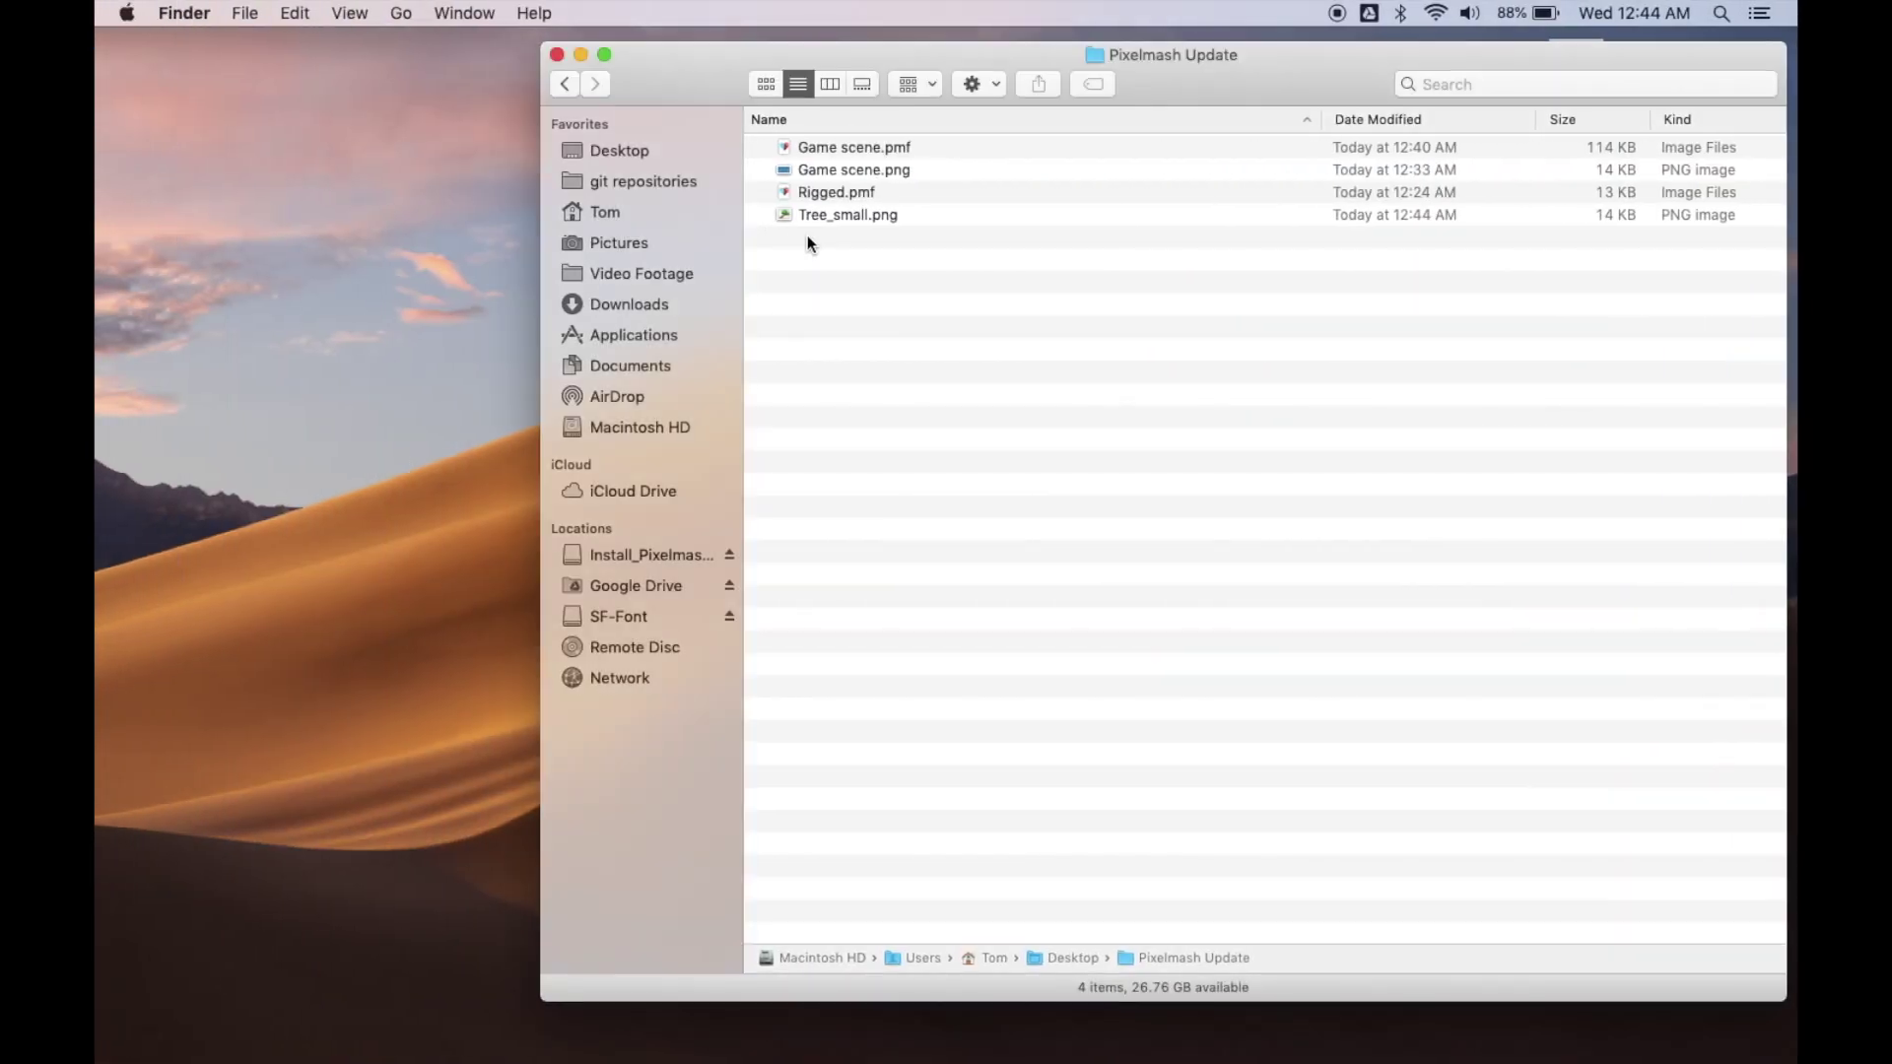
{"action": "left_click", "coordinate": [830, 216]}
{"action": "key", "text": "space"}
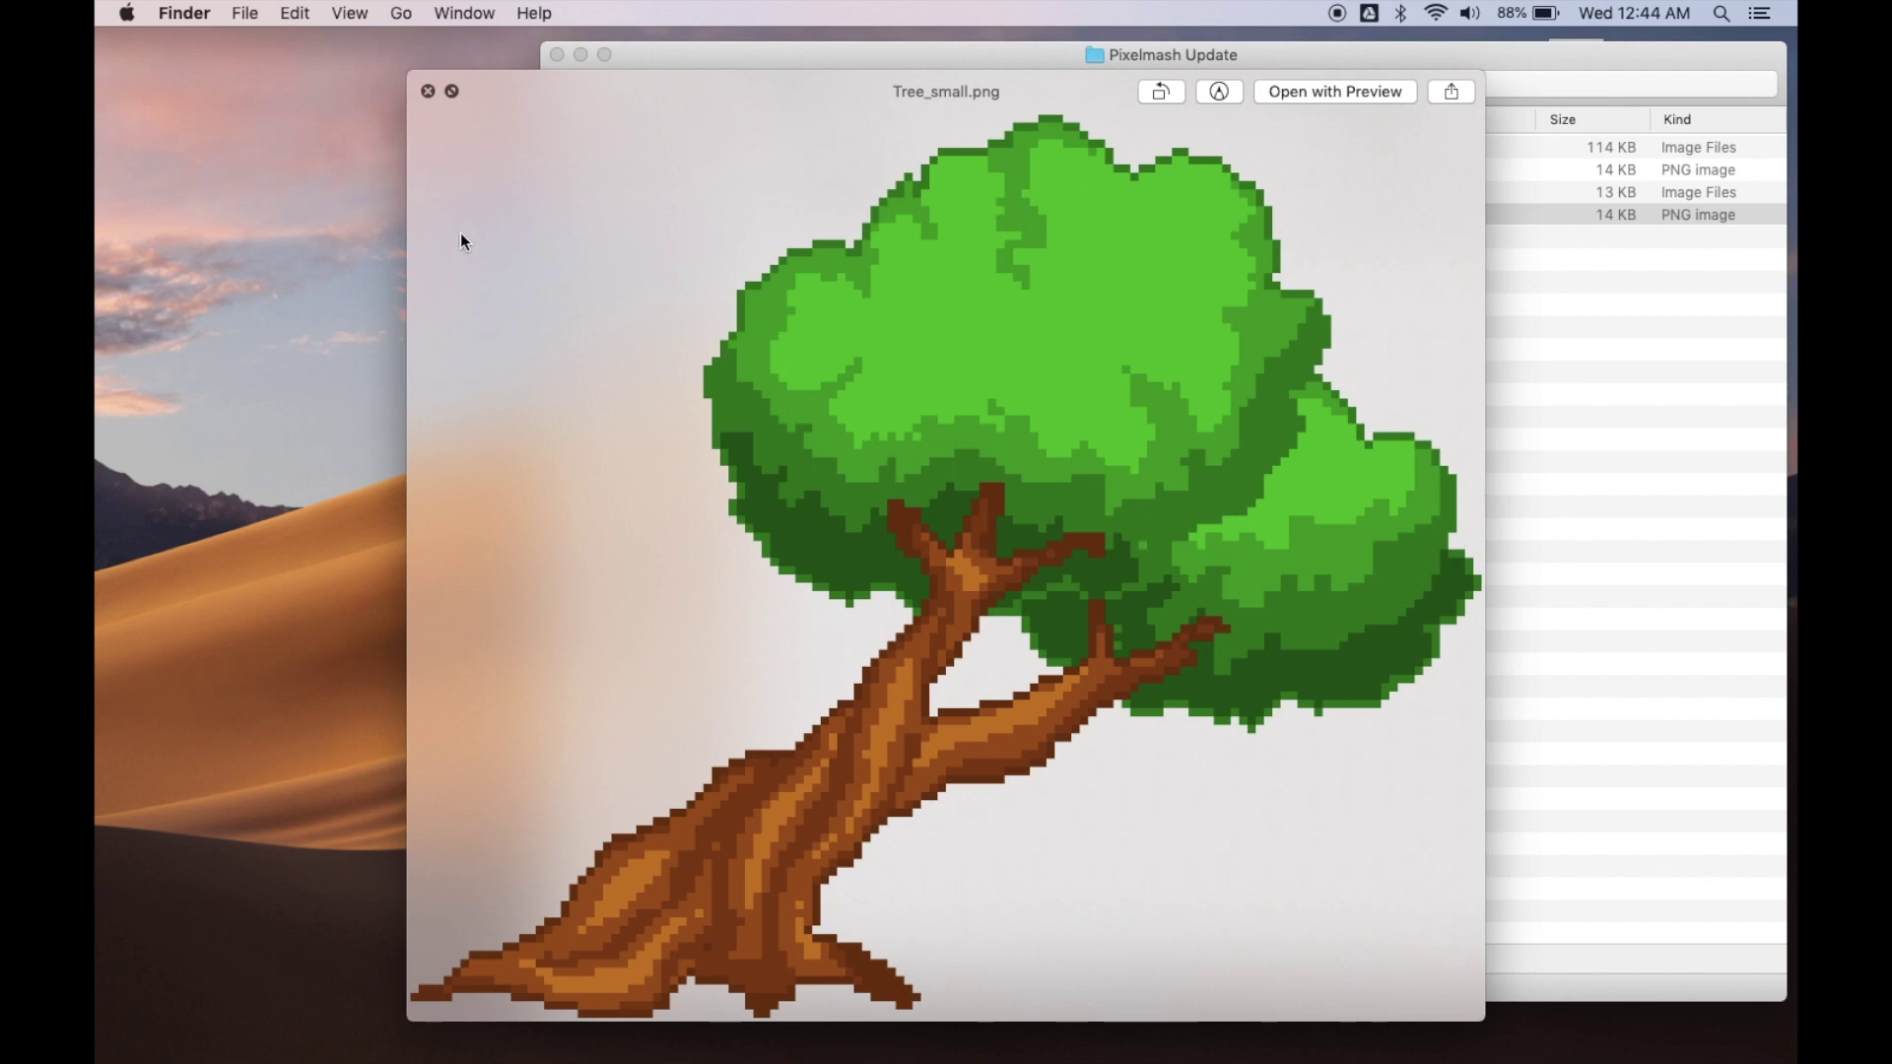
{"action": "left_click", "coordinate": [428, 93]}
{"action": "key", "text": "ctrl+Right"}
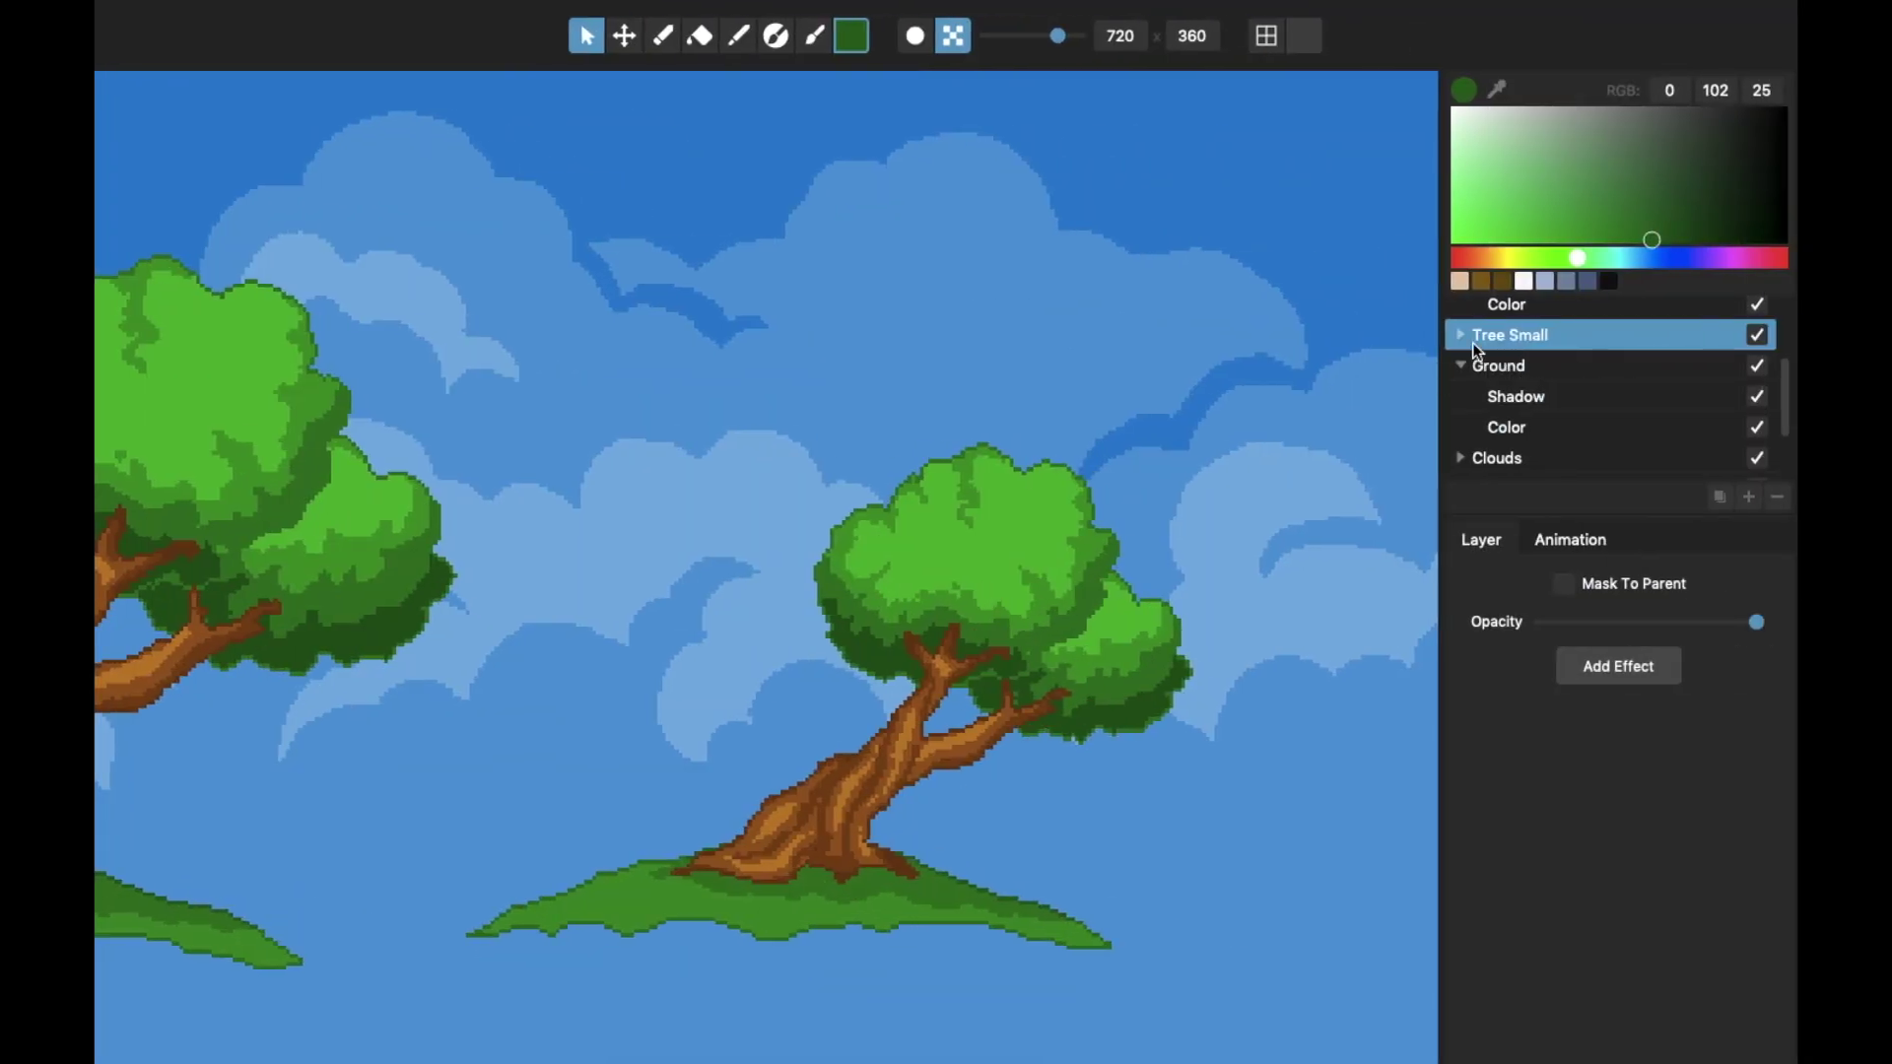
Select Tree Small's Trunk Left layer with the Move tool and add a second animation frame
{"action": "left_click", "coordinate": [1461, 336]}
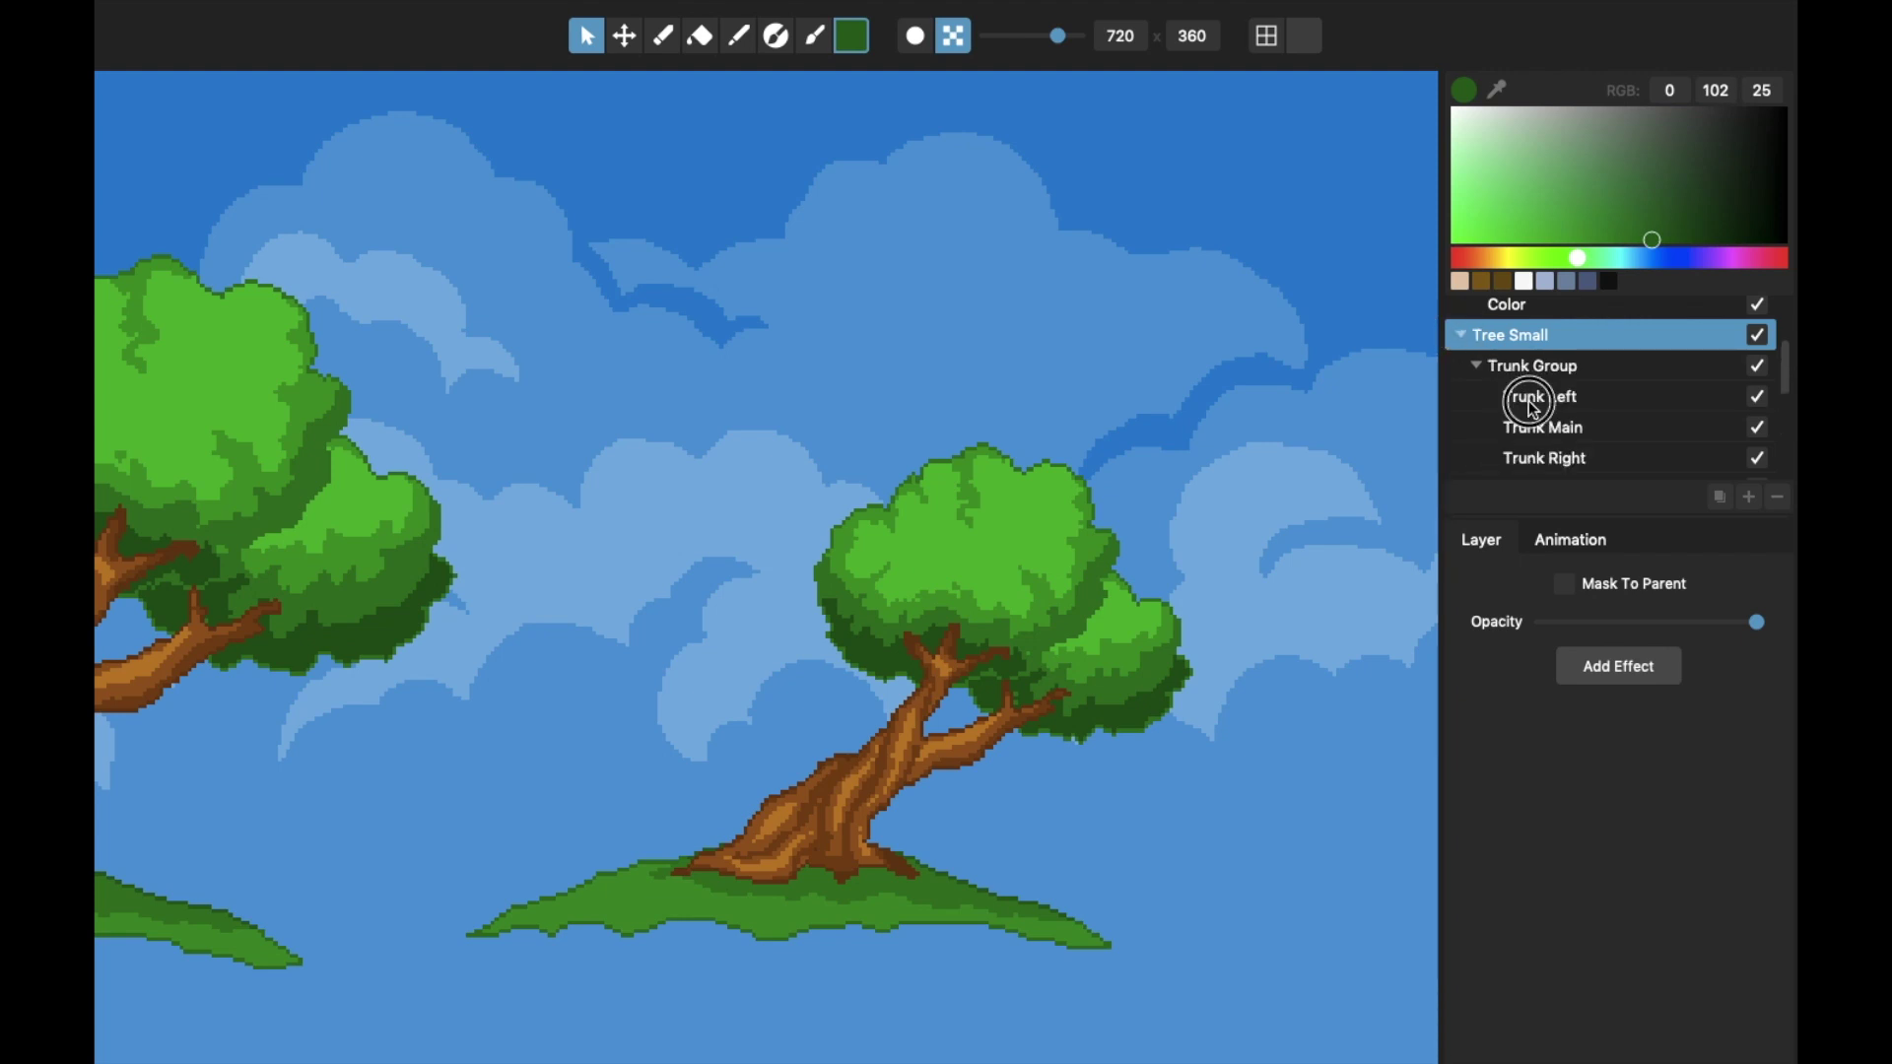
{"action": "left_click", "coordinate": [1530, 399]}
{"action": "left_click", "coordinate": [623, 37]}
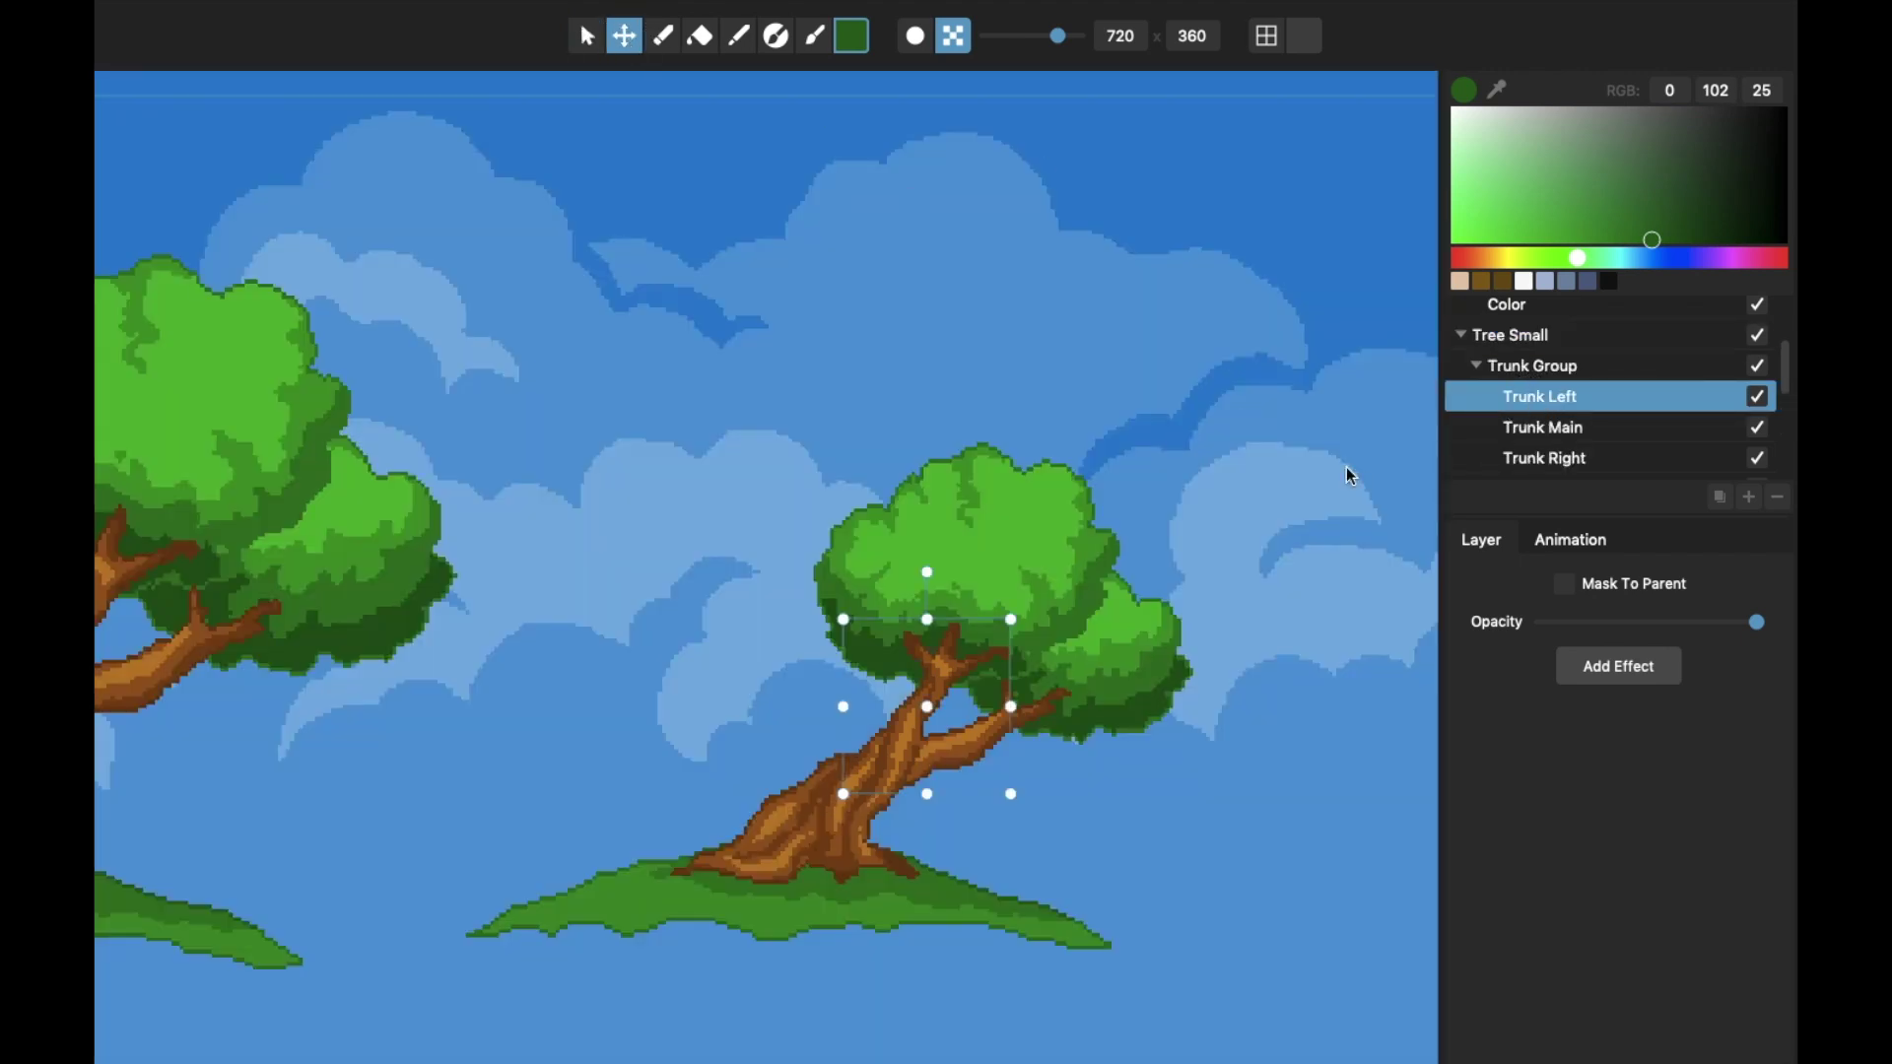
{"action": "left_click", "coordinate": [1590, 547]}
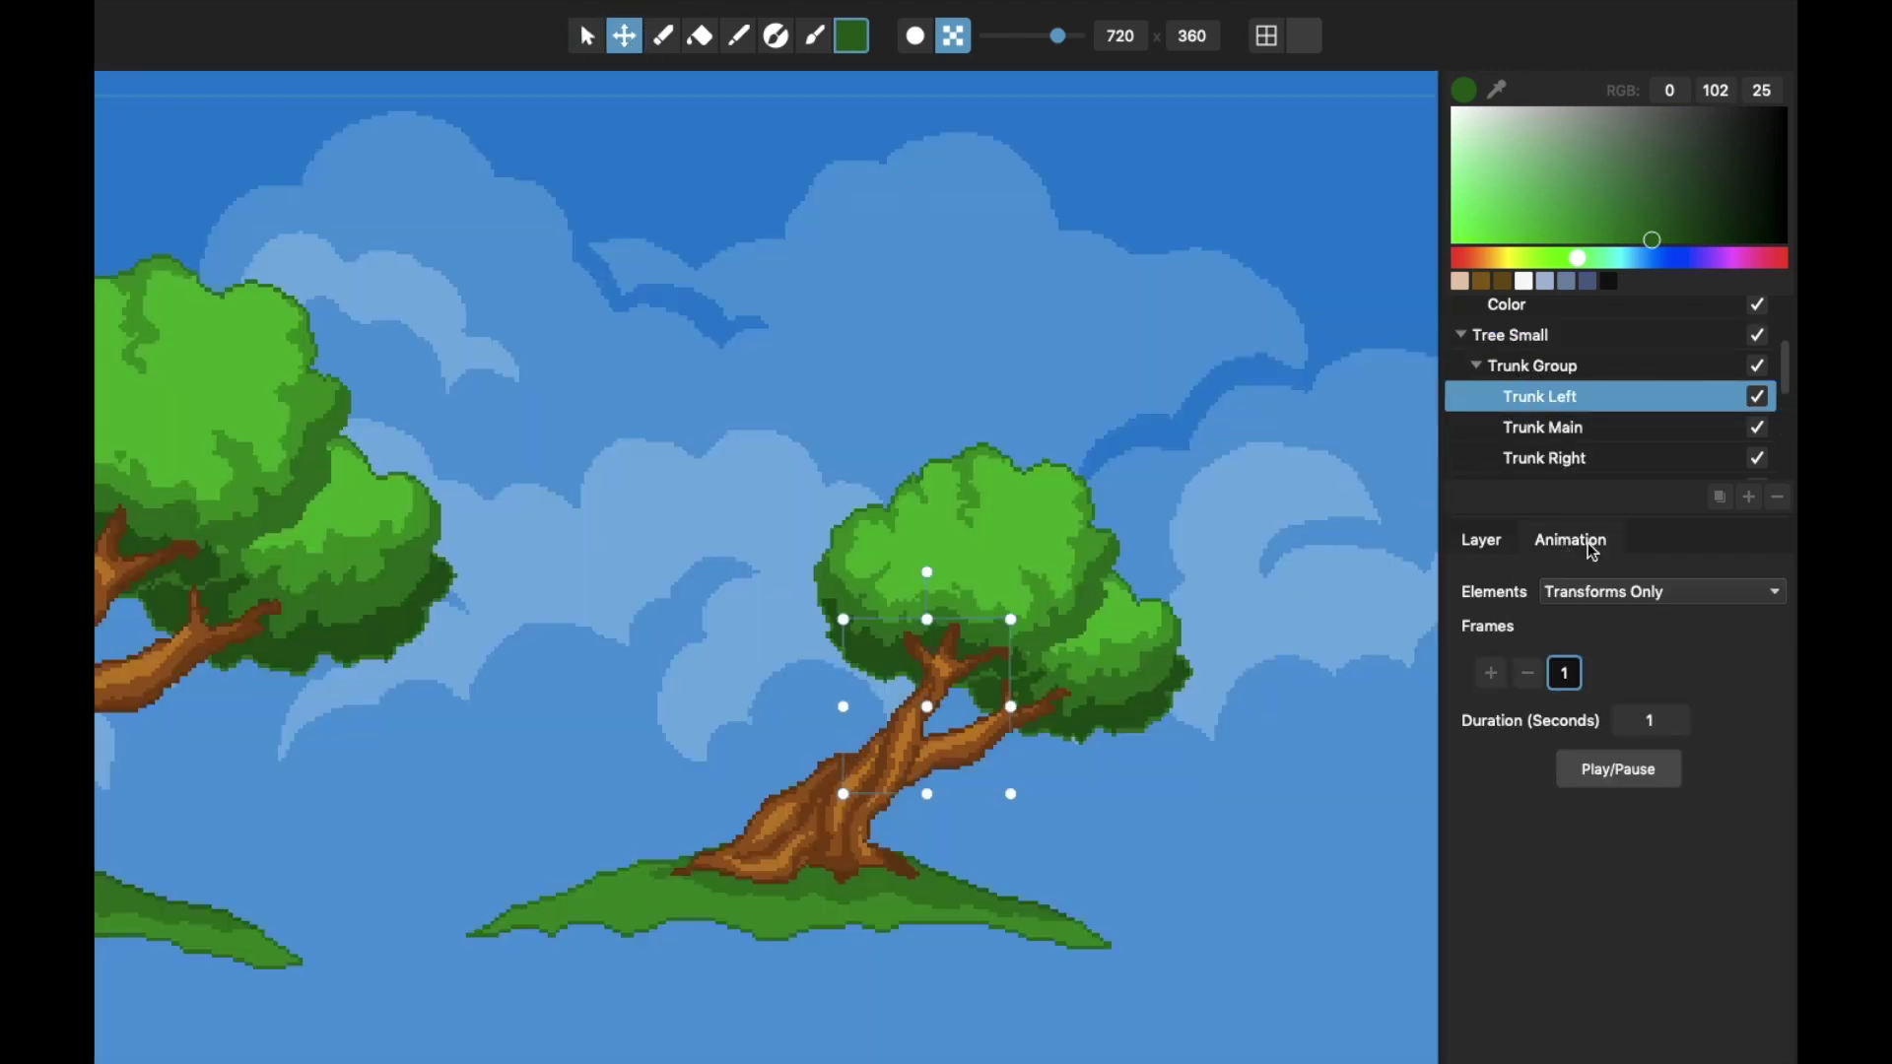
{"action": "left_click", "coordinate": [1491, 673]}
In frame 2, re-pivot and rotate the left trunk and right branch, then select the canopy
{"action": "left_click_drag", "start_coordinate": [929, 575], "coordinate": [949, 576]}
{"action": "key", "text": "super+z"}
{"action": "left_click_drag", "start_coordinate": [929, 707], "coordinate": [868, 775]}
{"action": "left_click_drag", "start_coordinate": [927, 573], "coordinate": [1009, 549]}
{"action": "left_click", "coordinate": [987, 739]}
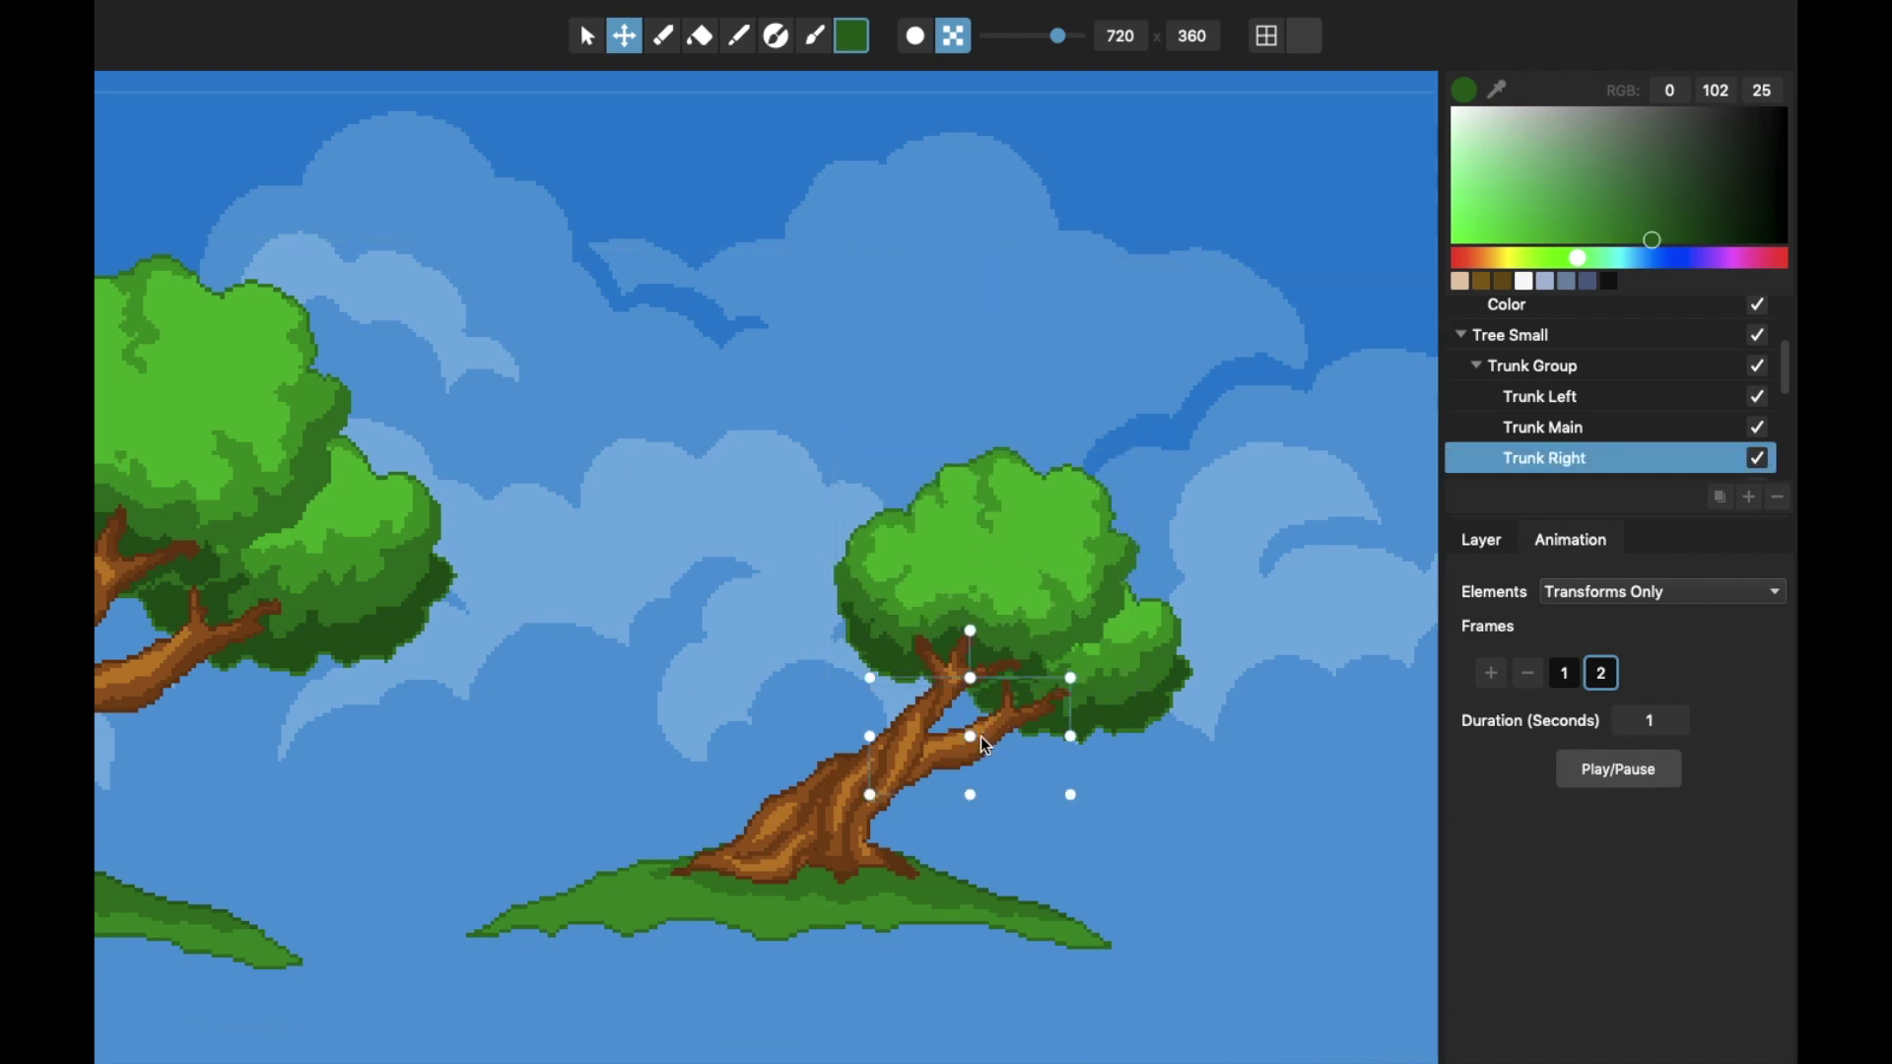
{"action": "left_click_drag", "start_coordinate": [976, 737], "coordinate": [910, 760]}
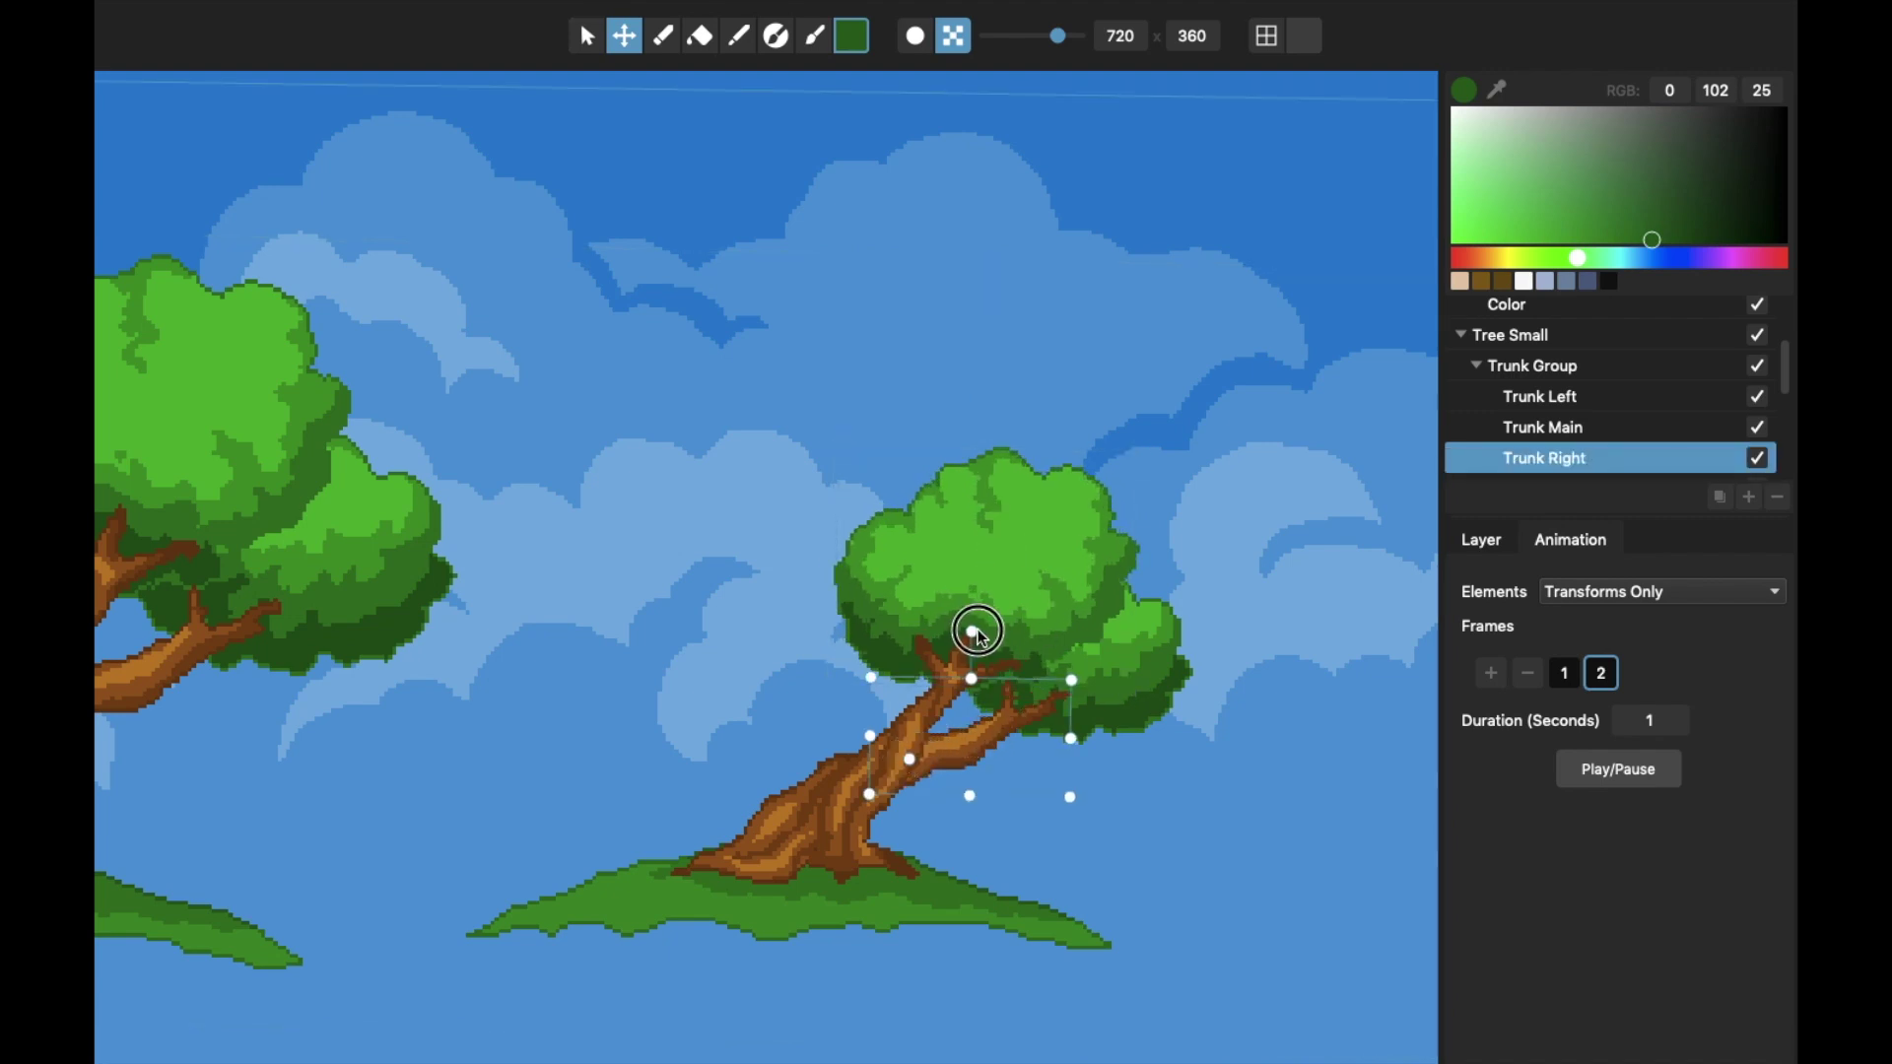
{"action": "left_click_drag", "start_coordinate": [972, 633], "coordinate": [1151, 676]}
{"action": "left_click", "coordinate": [1080, 656]}
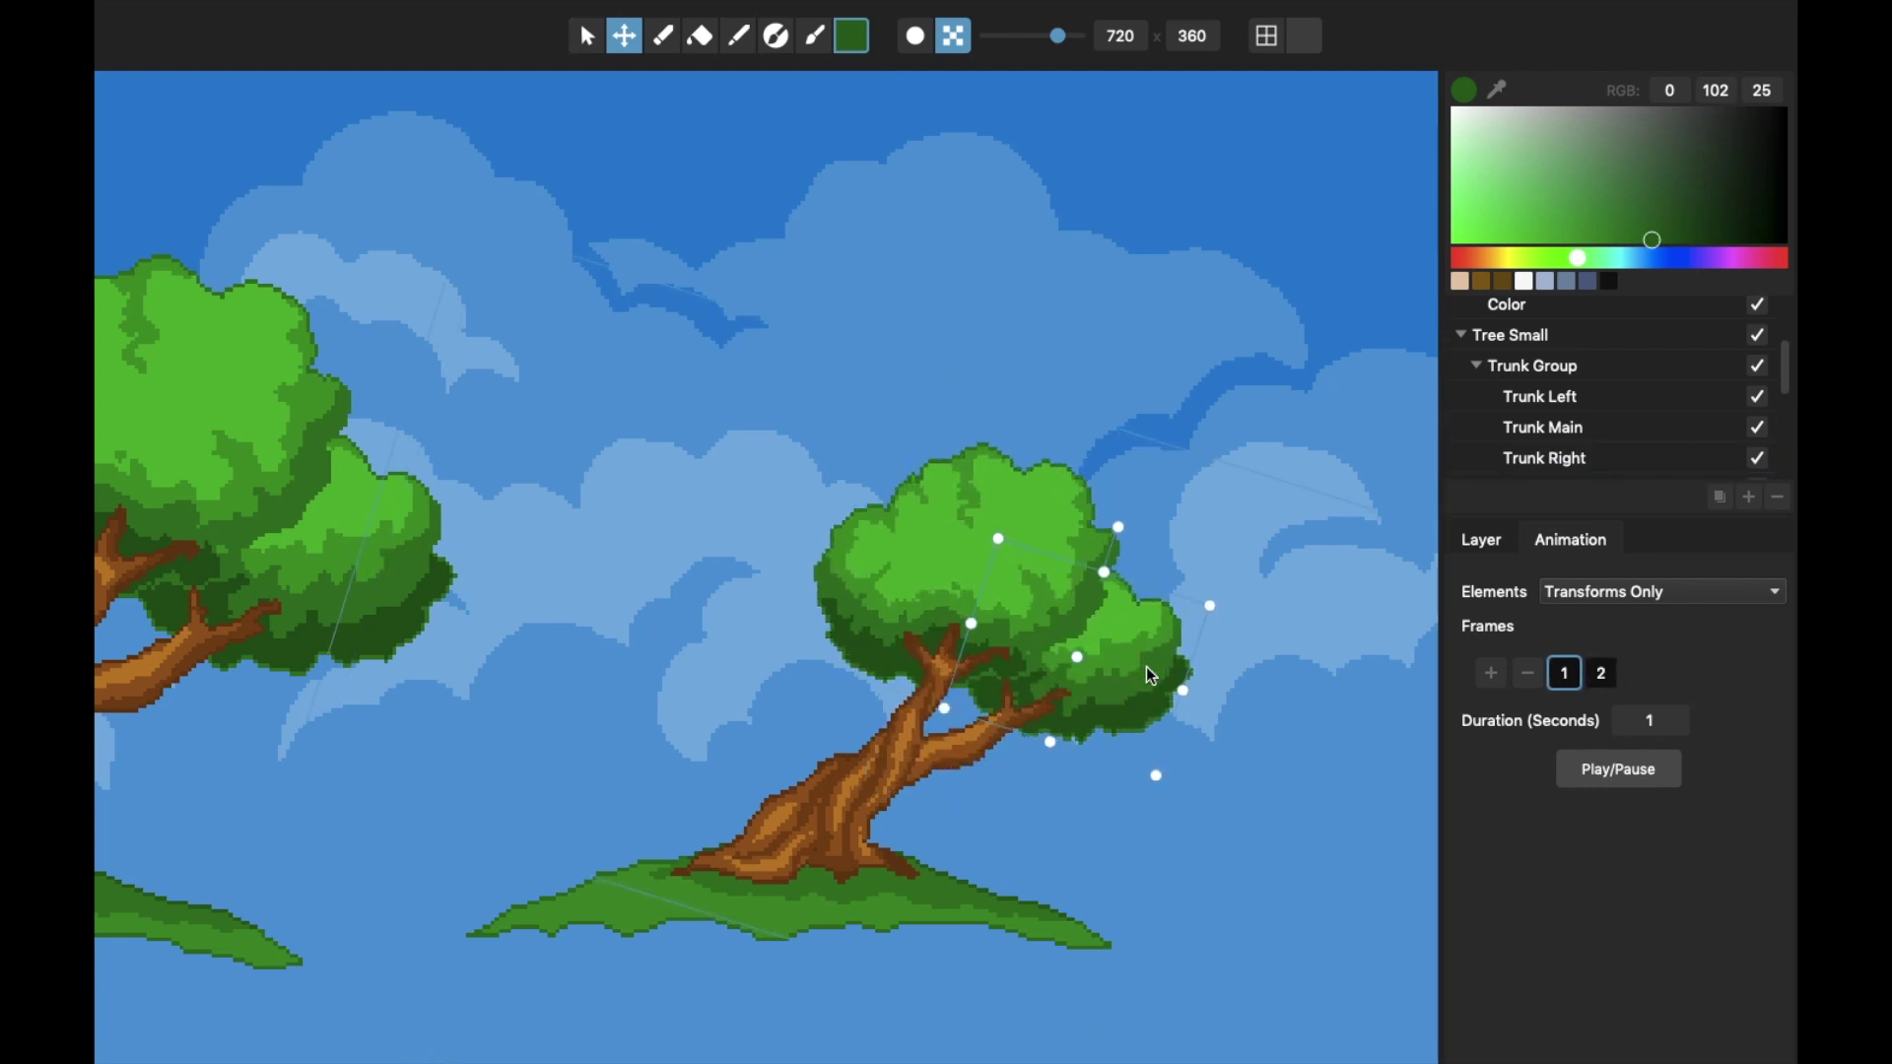
Select the whole Tree Small layer and set up a PNG Sprite Sheet export at pixel scale 1
{"action": "left_click", "coordinate": [587, 36]}
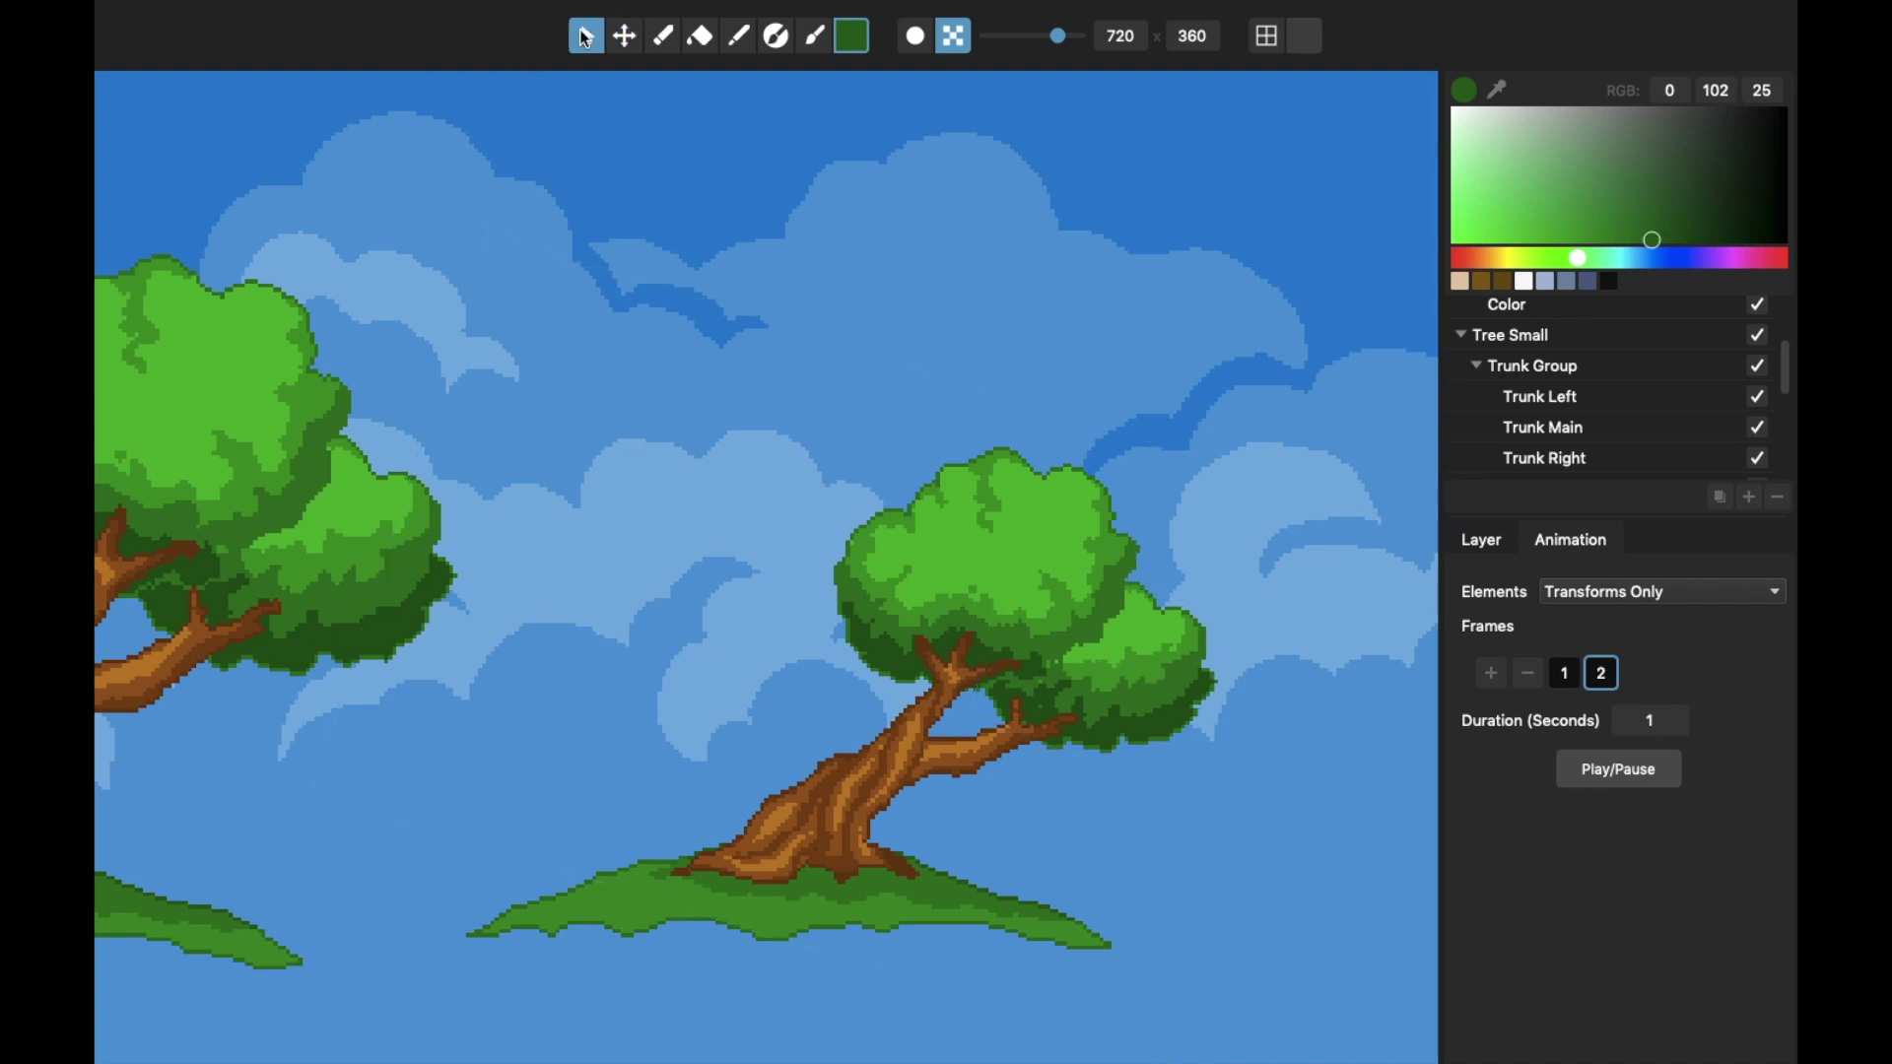
{"action": "scroll", "coordinate": [1559, 366], "scroll_direction": "up", "scroll_amount": 1}
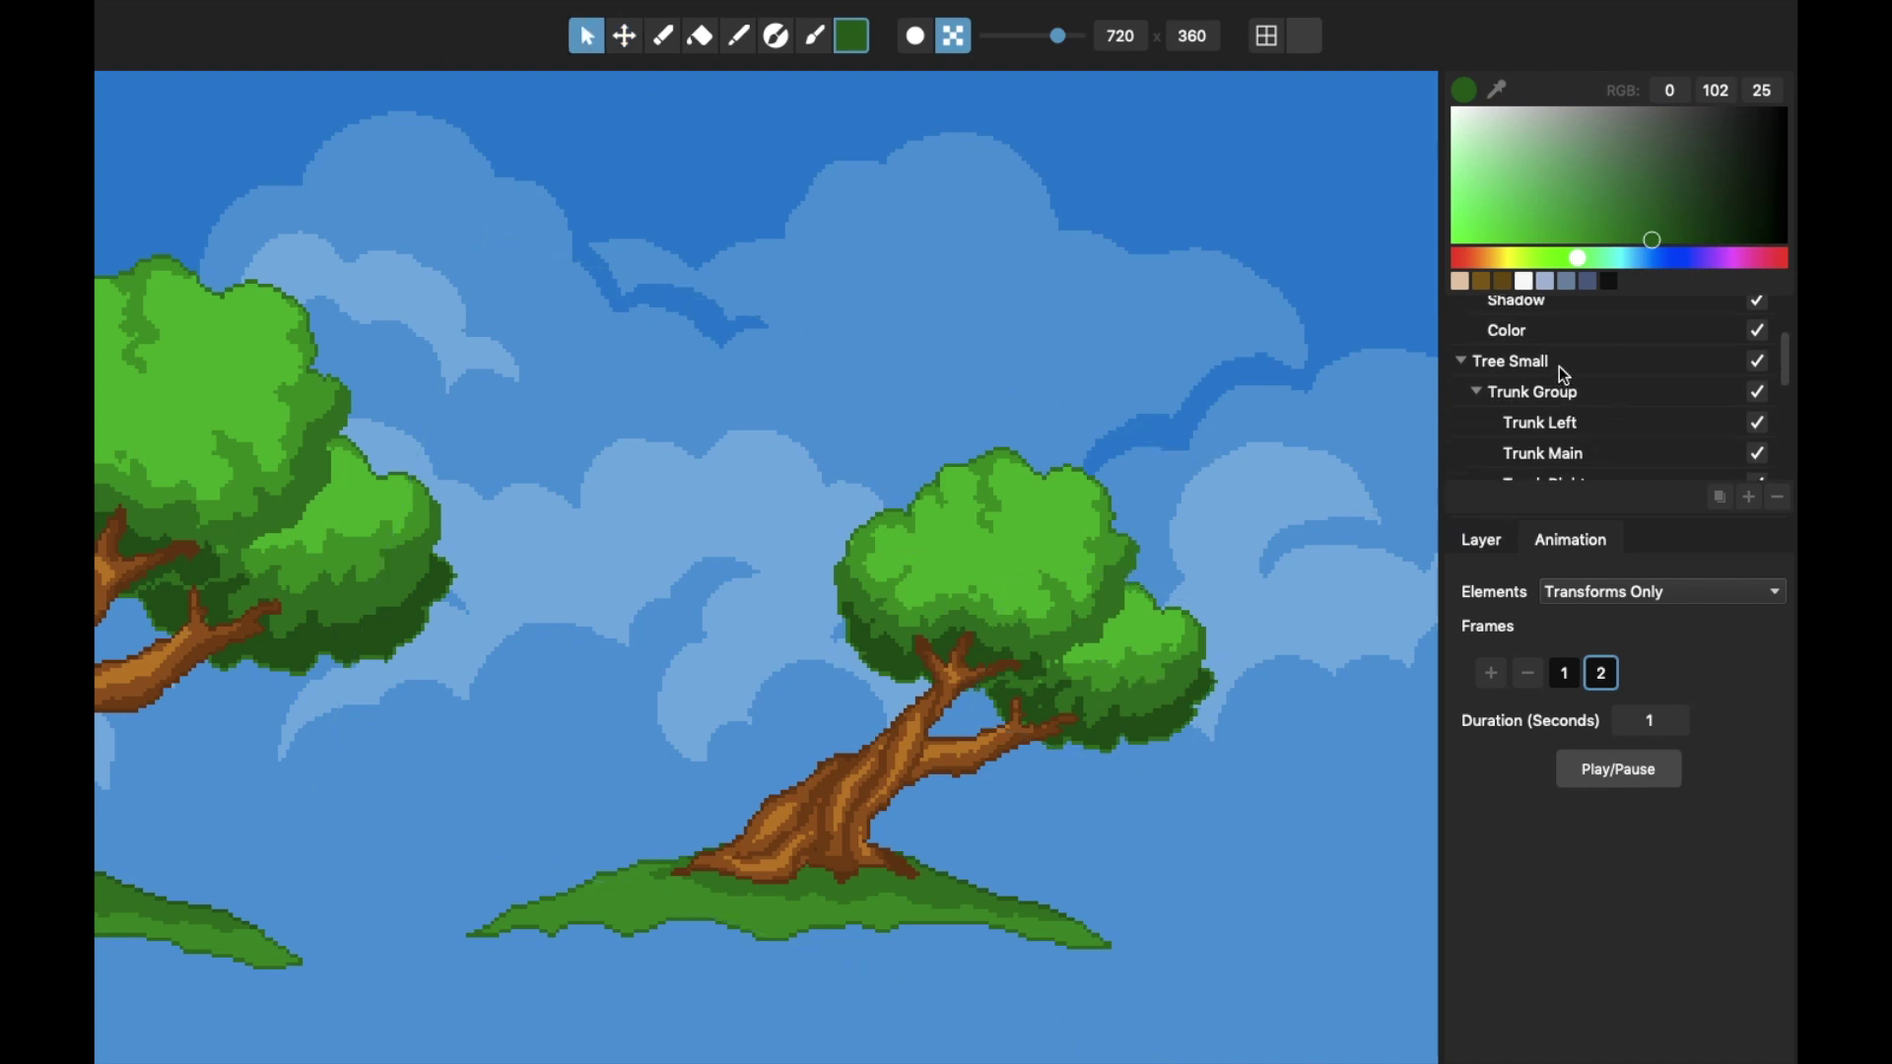
{"action": "left_click", "coordinate": [1559, 363]}
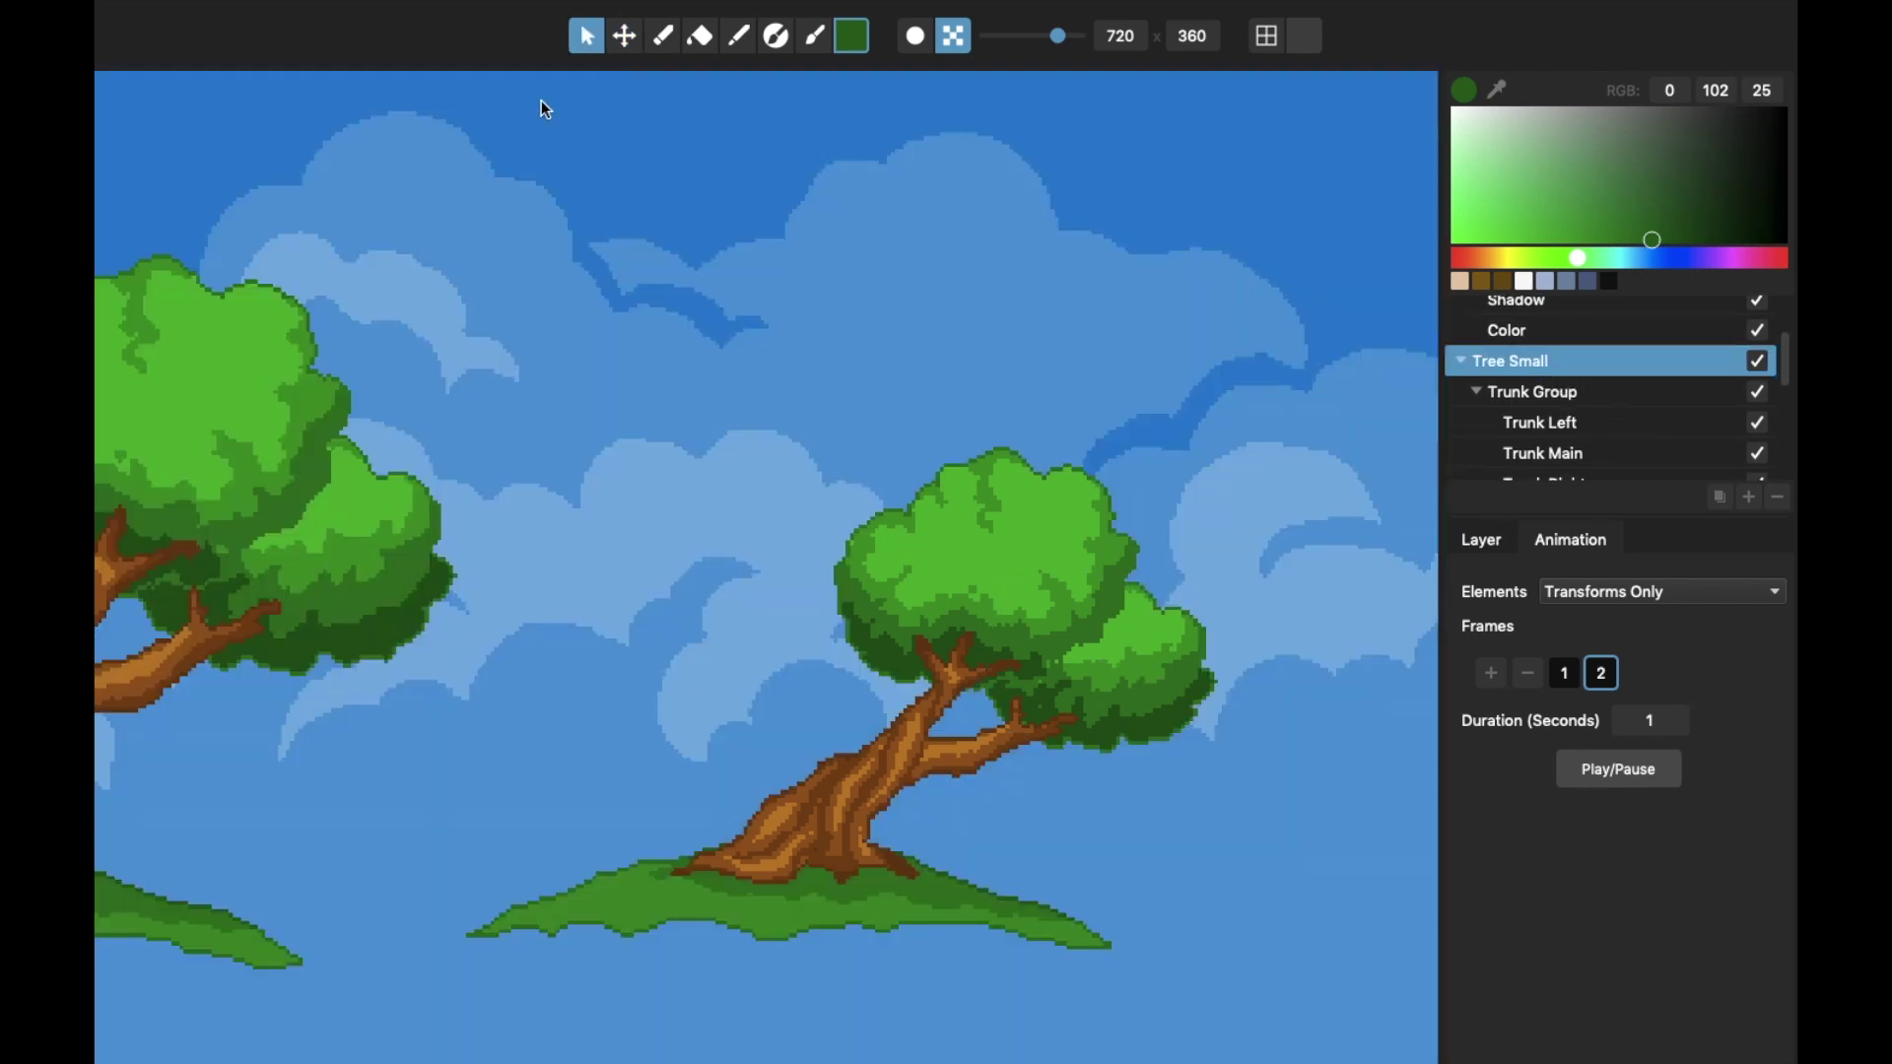
{"action": "left_click", "coordinate": [276, 13]}
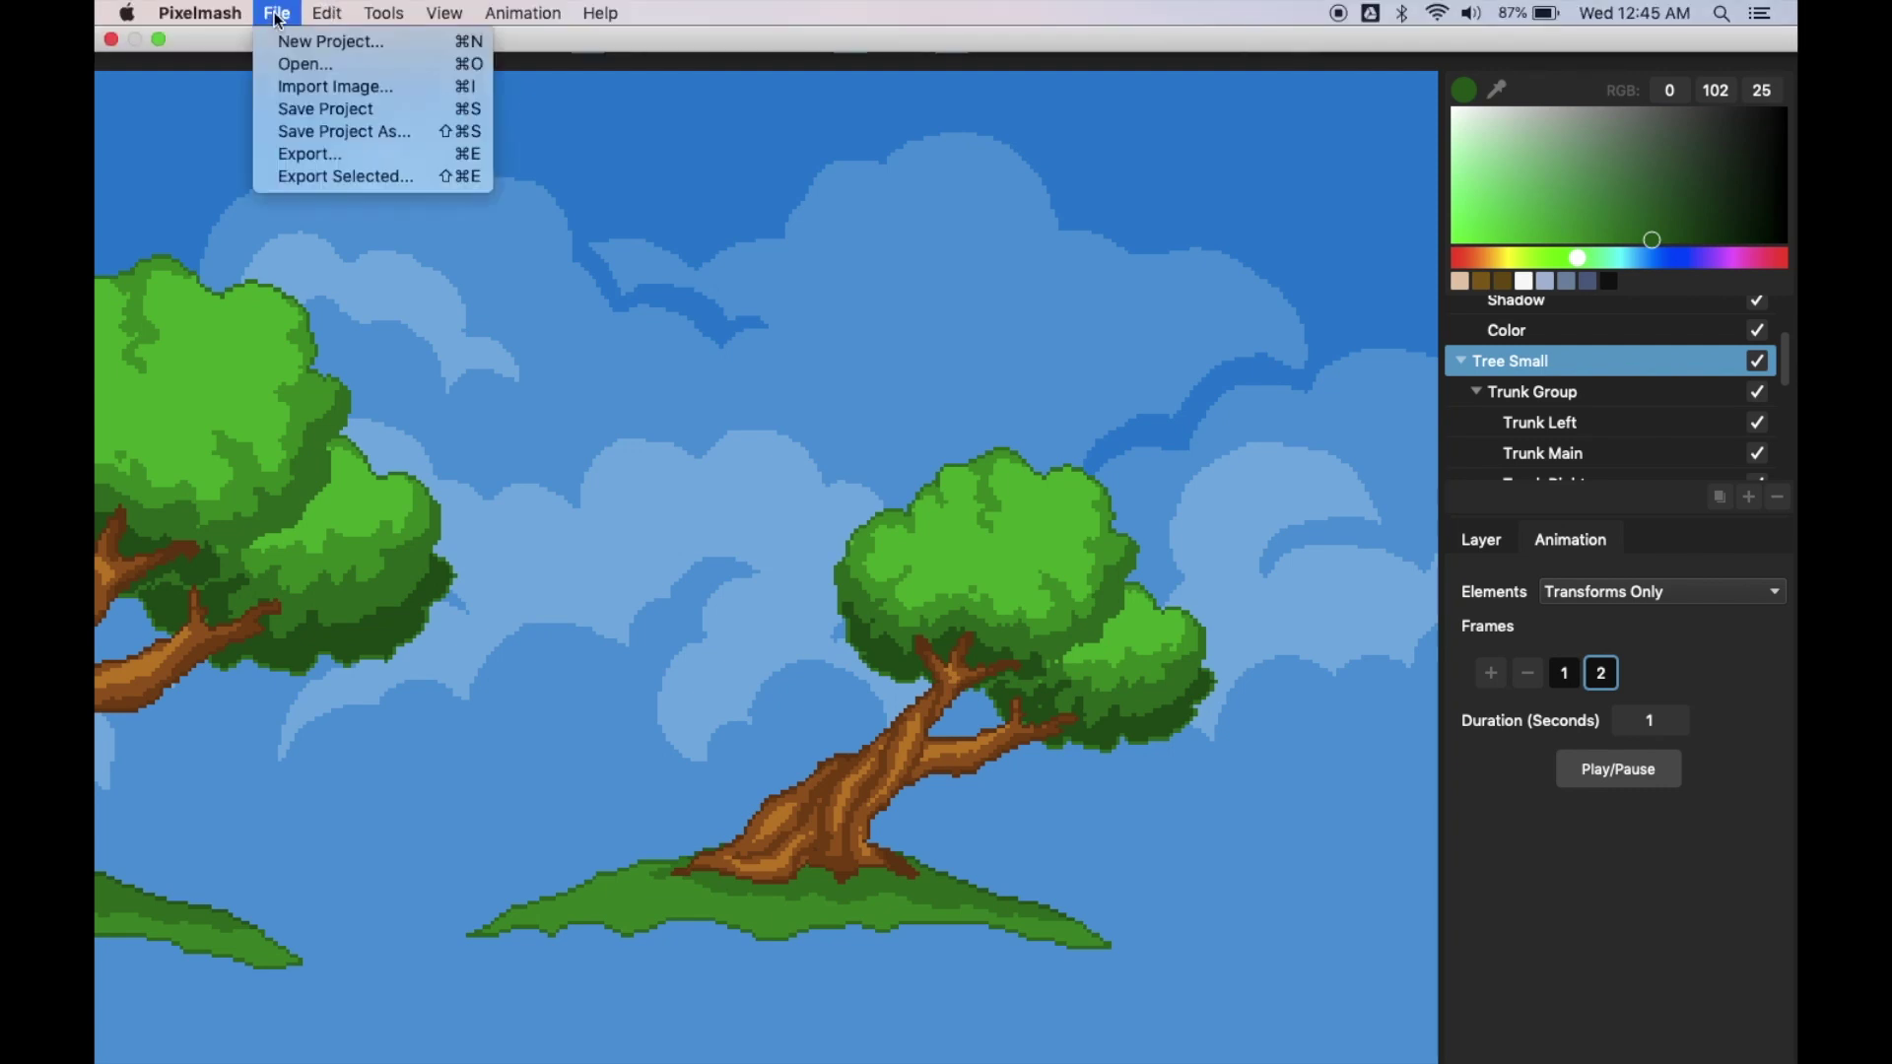
{"action": "left_click", "coordinate": [316, 173]}
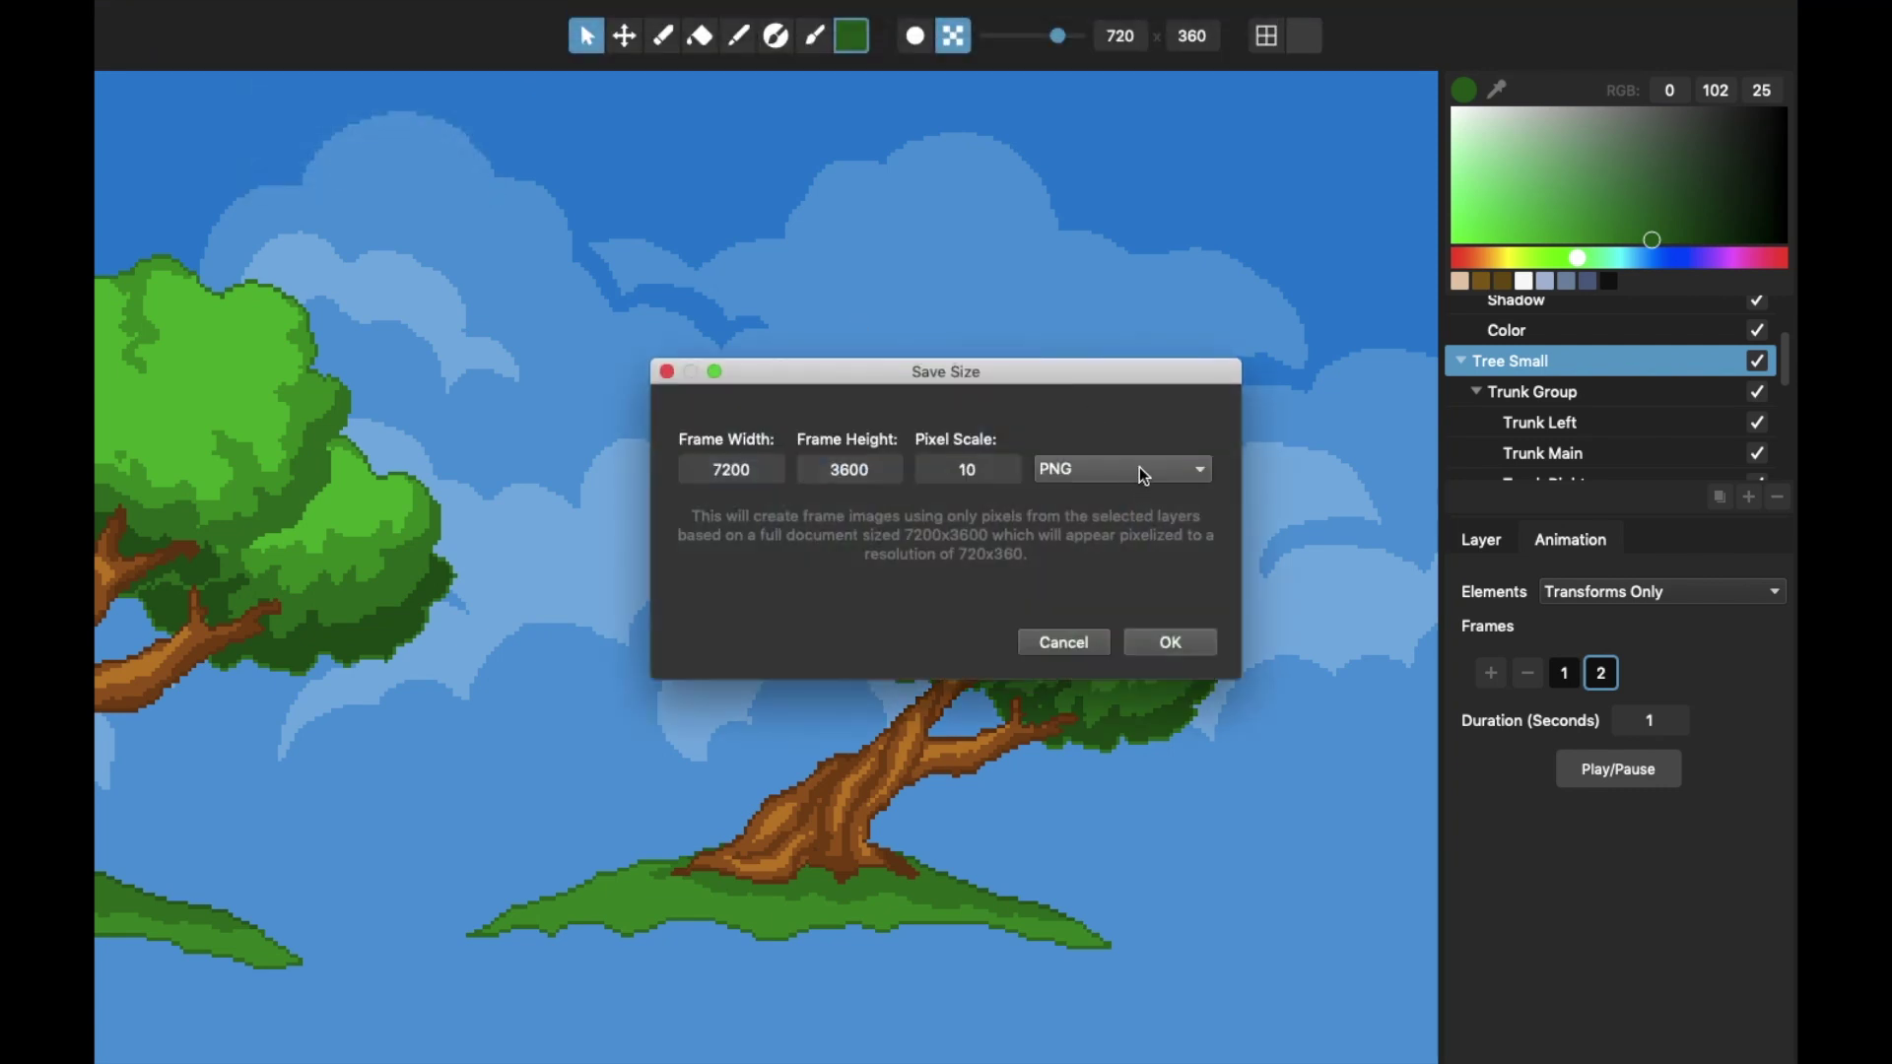
{"action": "left_click", "coordinate": [1139, 469]}
{"action": "left_click", "coordinate": [1143, 500]}
{"action": "key", "text": "BackSpace"}
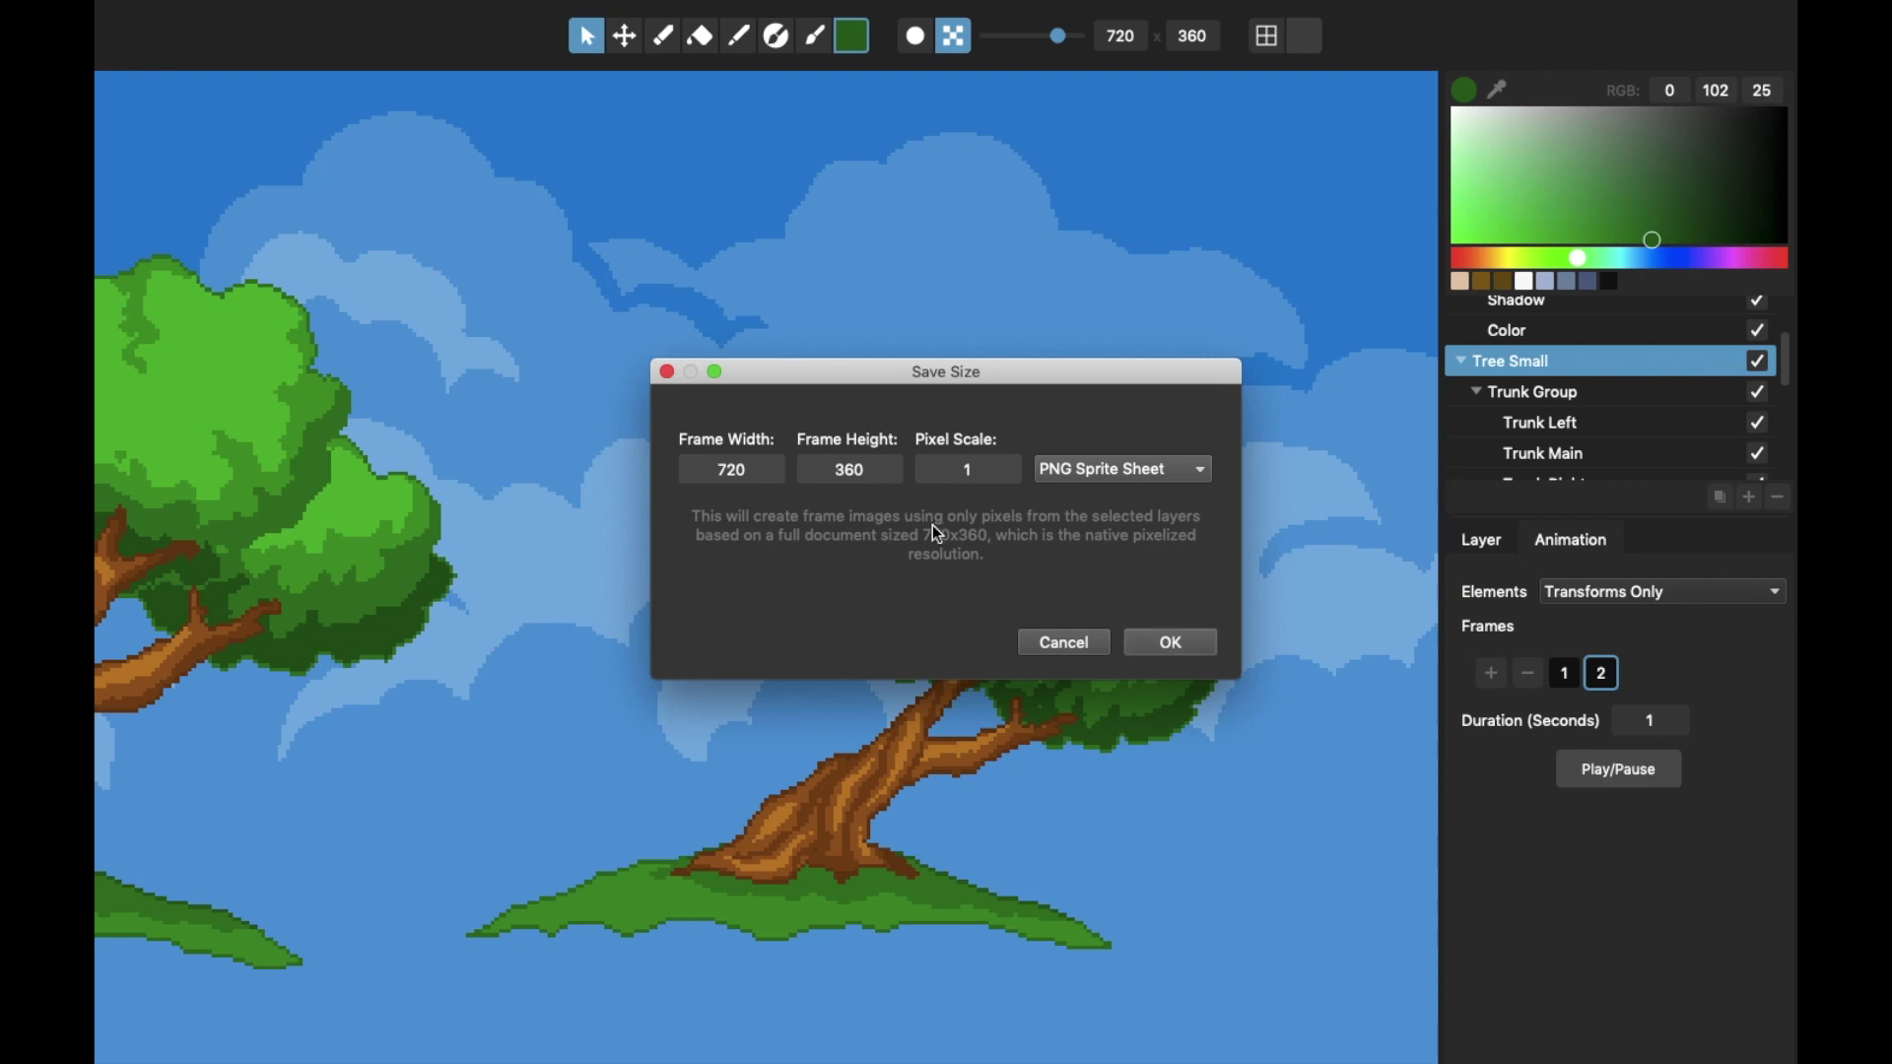
{"action": "left_click", "coordinate": [1171, 645]}
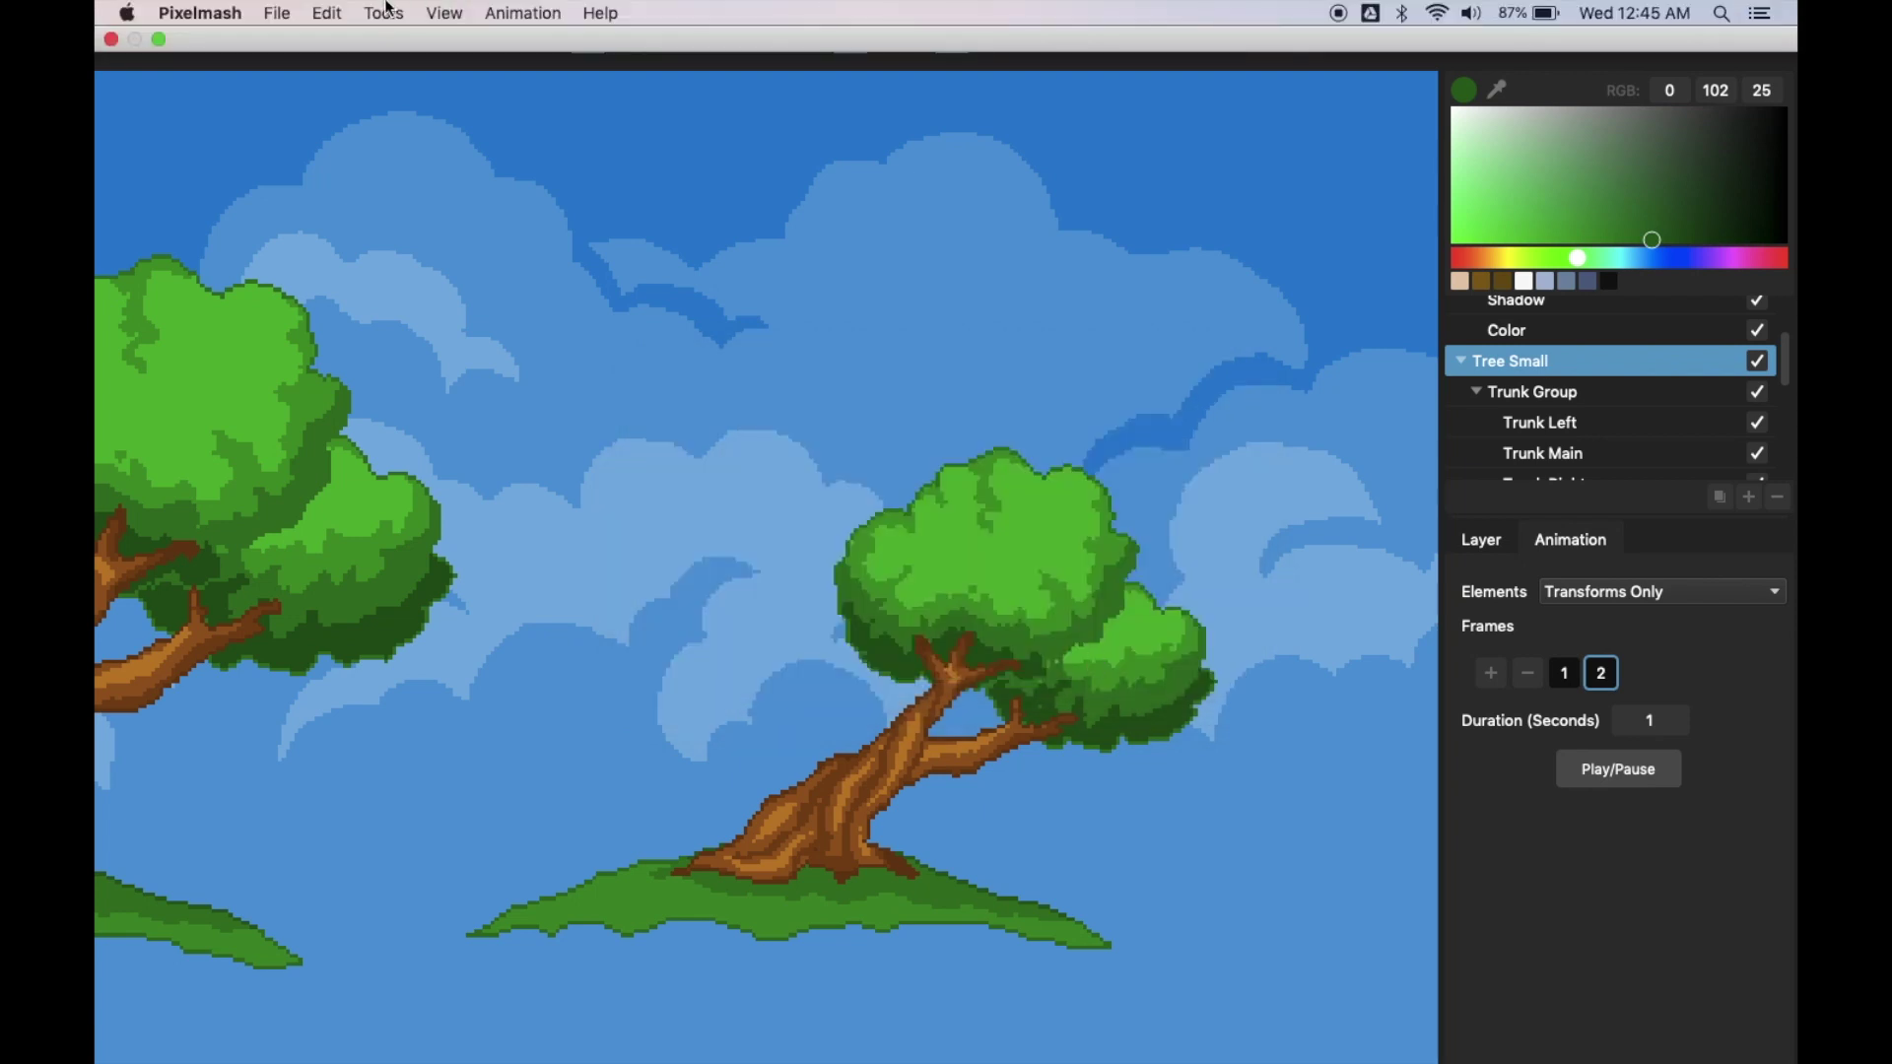
Redo the PNG Sprite Sheet export at pixel scale 1 and append _spritesheet to the file name
{"action": "left_click", "coordinate": [293, 11]}
{"action": "left_click", "coordinate": [357, 176]}
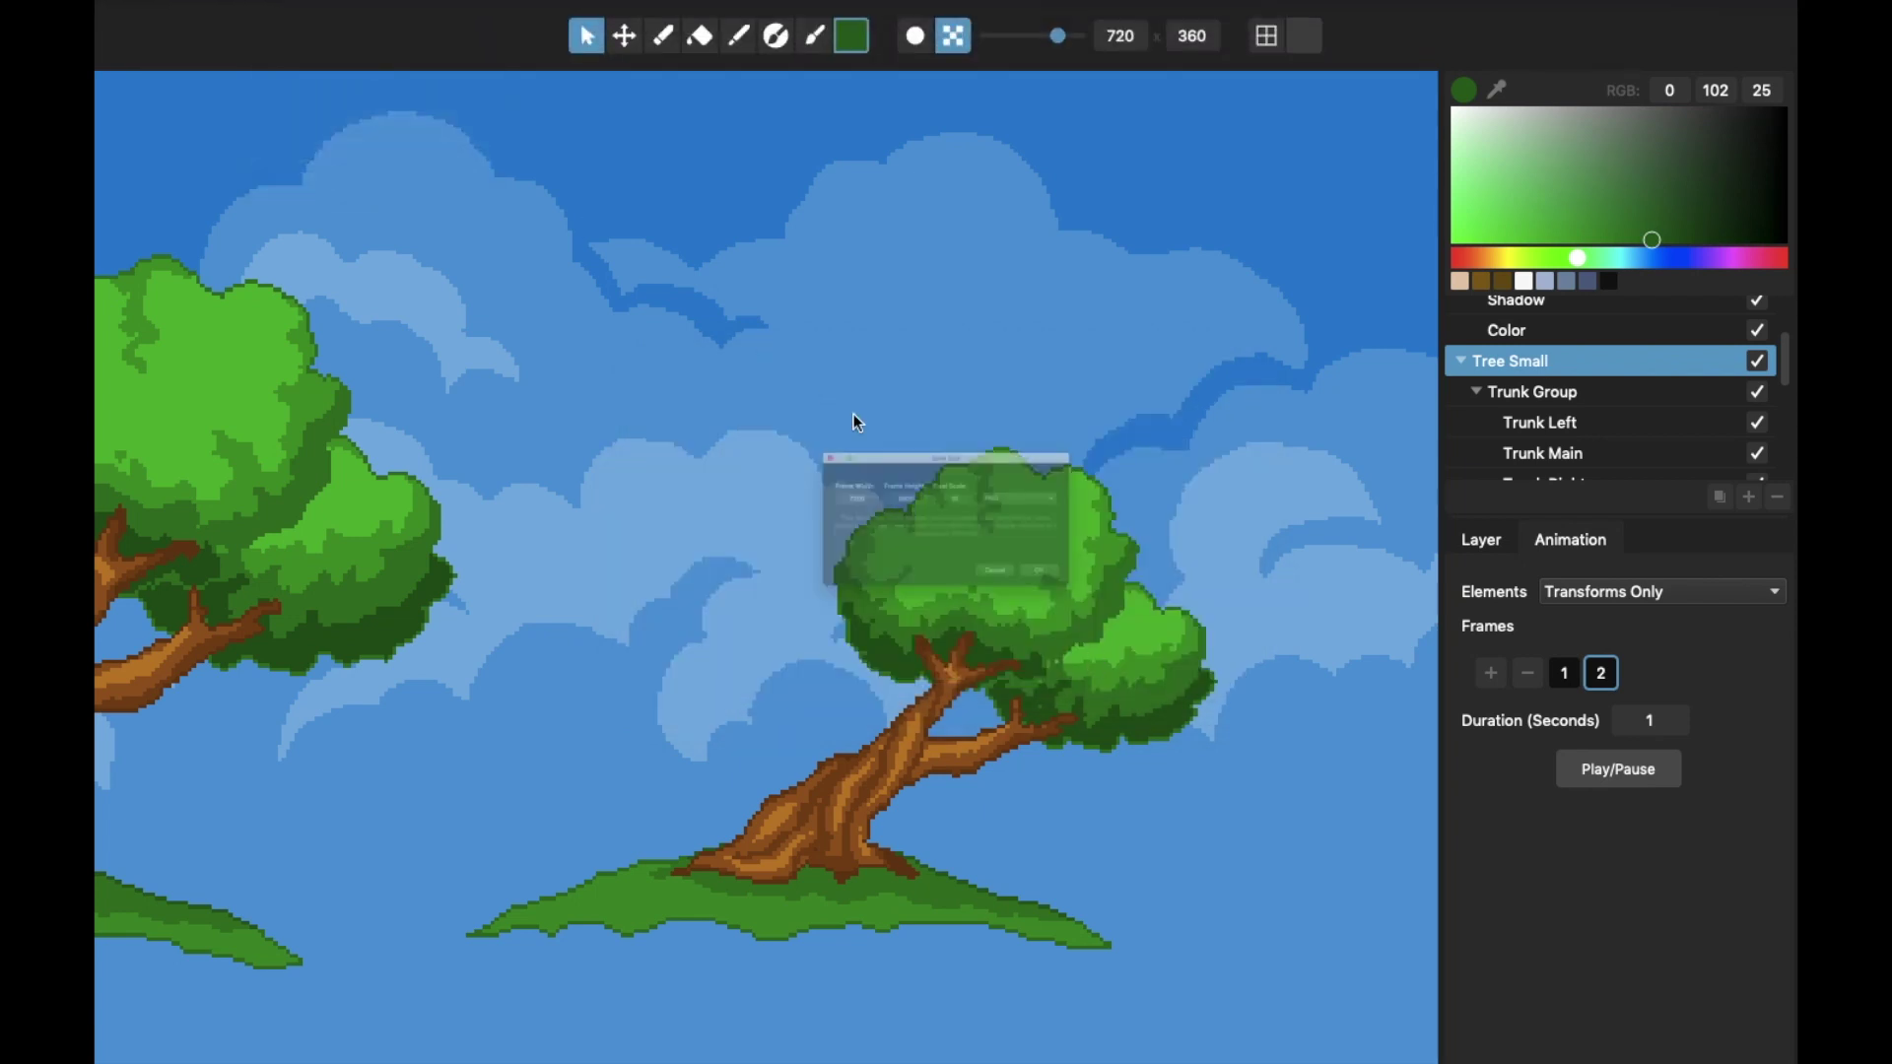
{"action": "left_click", "coordinate": [1097, 470]}
{"action": "left_click", "coordinate": [1106, 498]}
{"action": "left_click", "coordinate": [1005, 469]}
{"action": "key", "text": "BackSpace"}
{"action": "left_click", "coordinate": [1170, 642]}
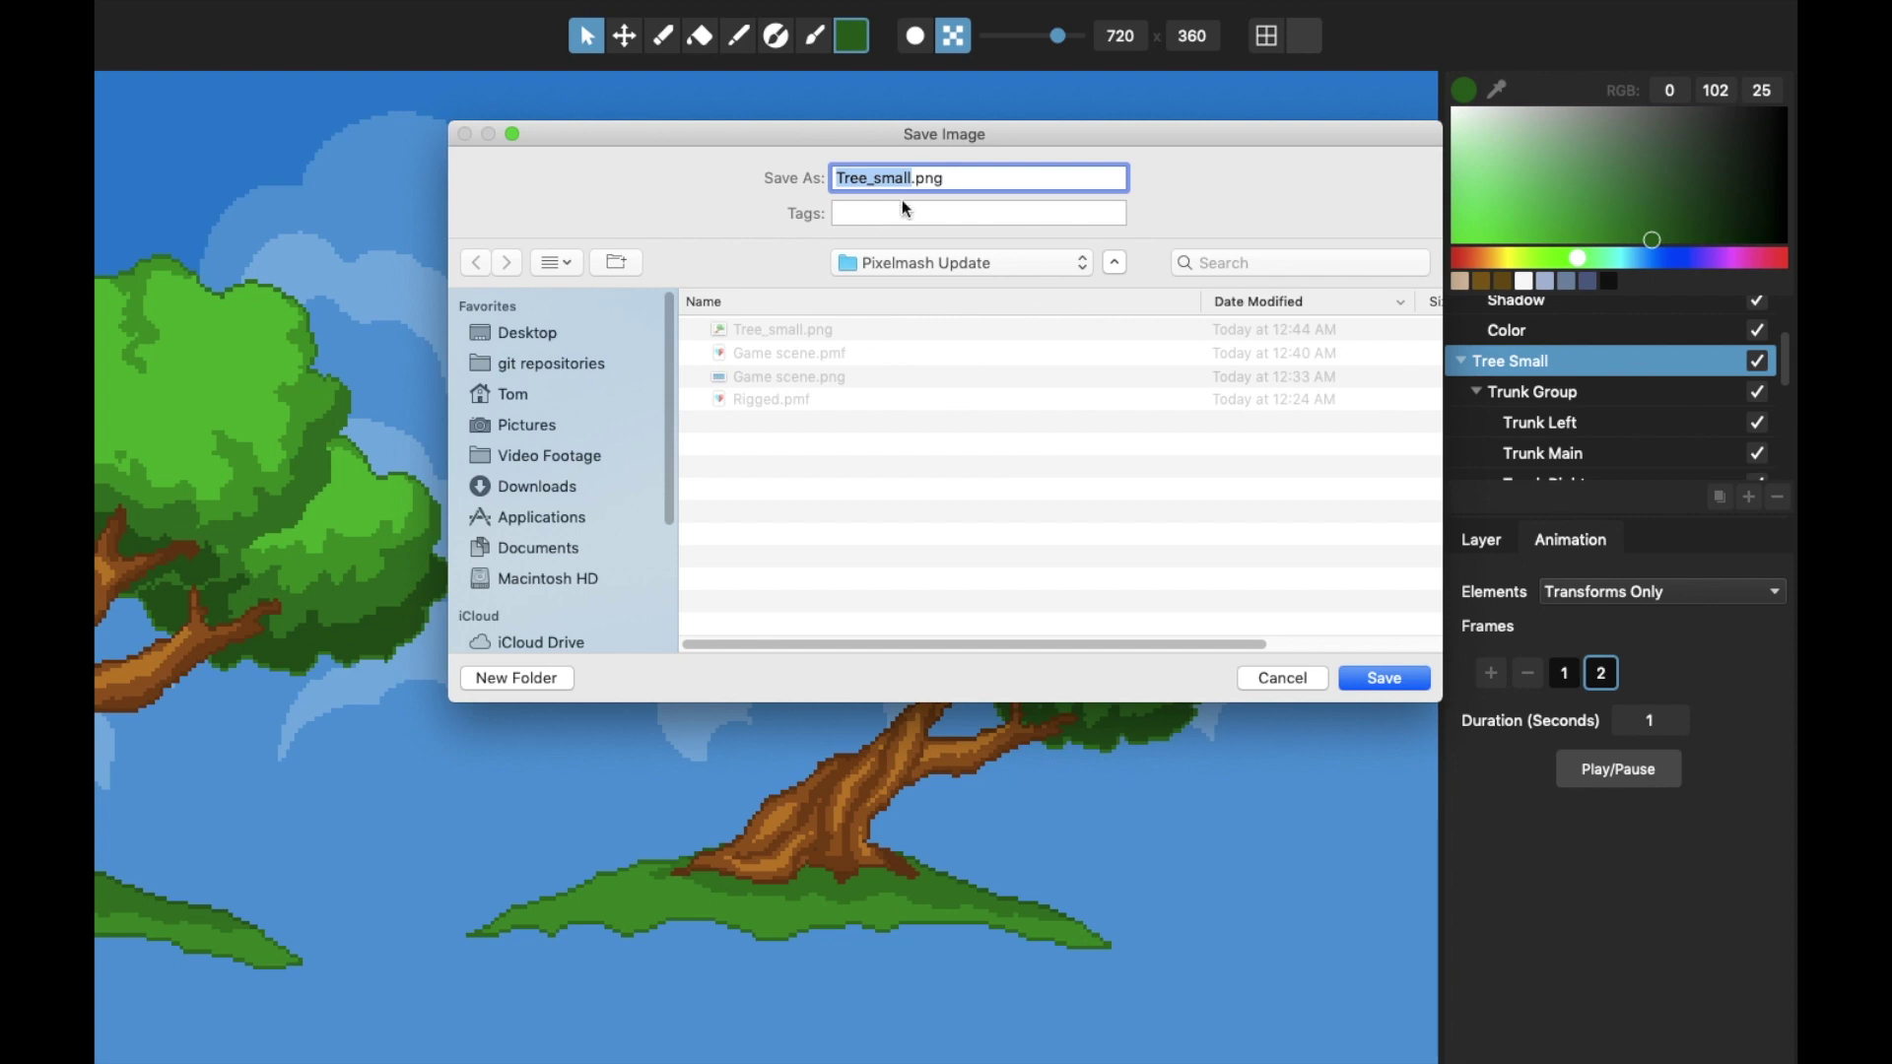
{"action": "left_click", "coordinate": [909, 186]}
{"action": "type", "text": "_spritesheet"}
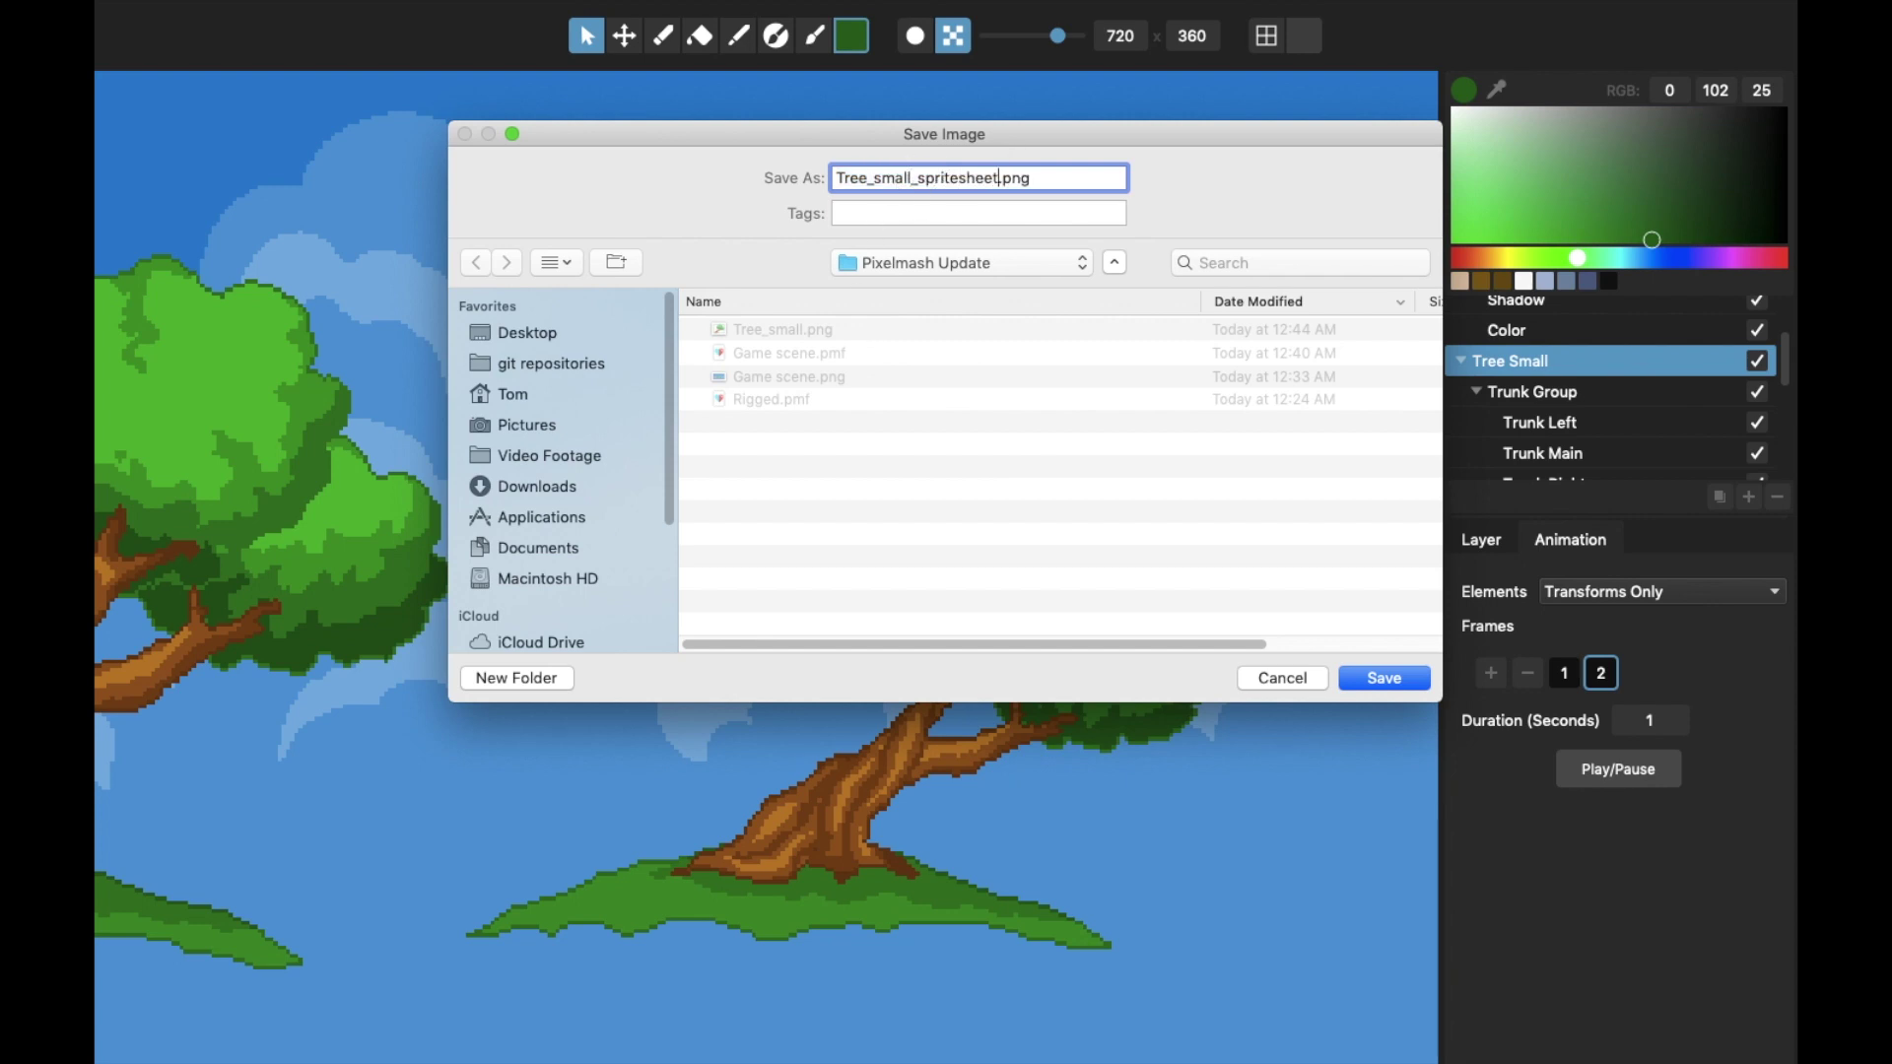
Save Tree_small_spritesheet.png, inspect an enlarged Quick Look preview in Finder, then return to Pixelmash
{"action": "key", "text": "Return"}
{"action": "key", "text": "super+Tab"}
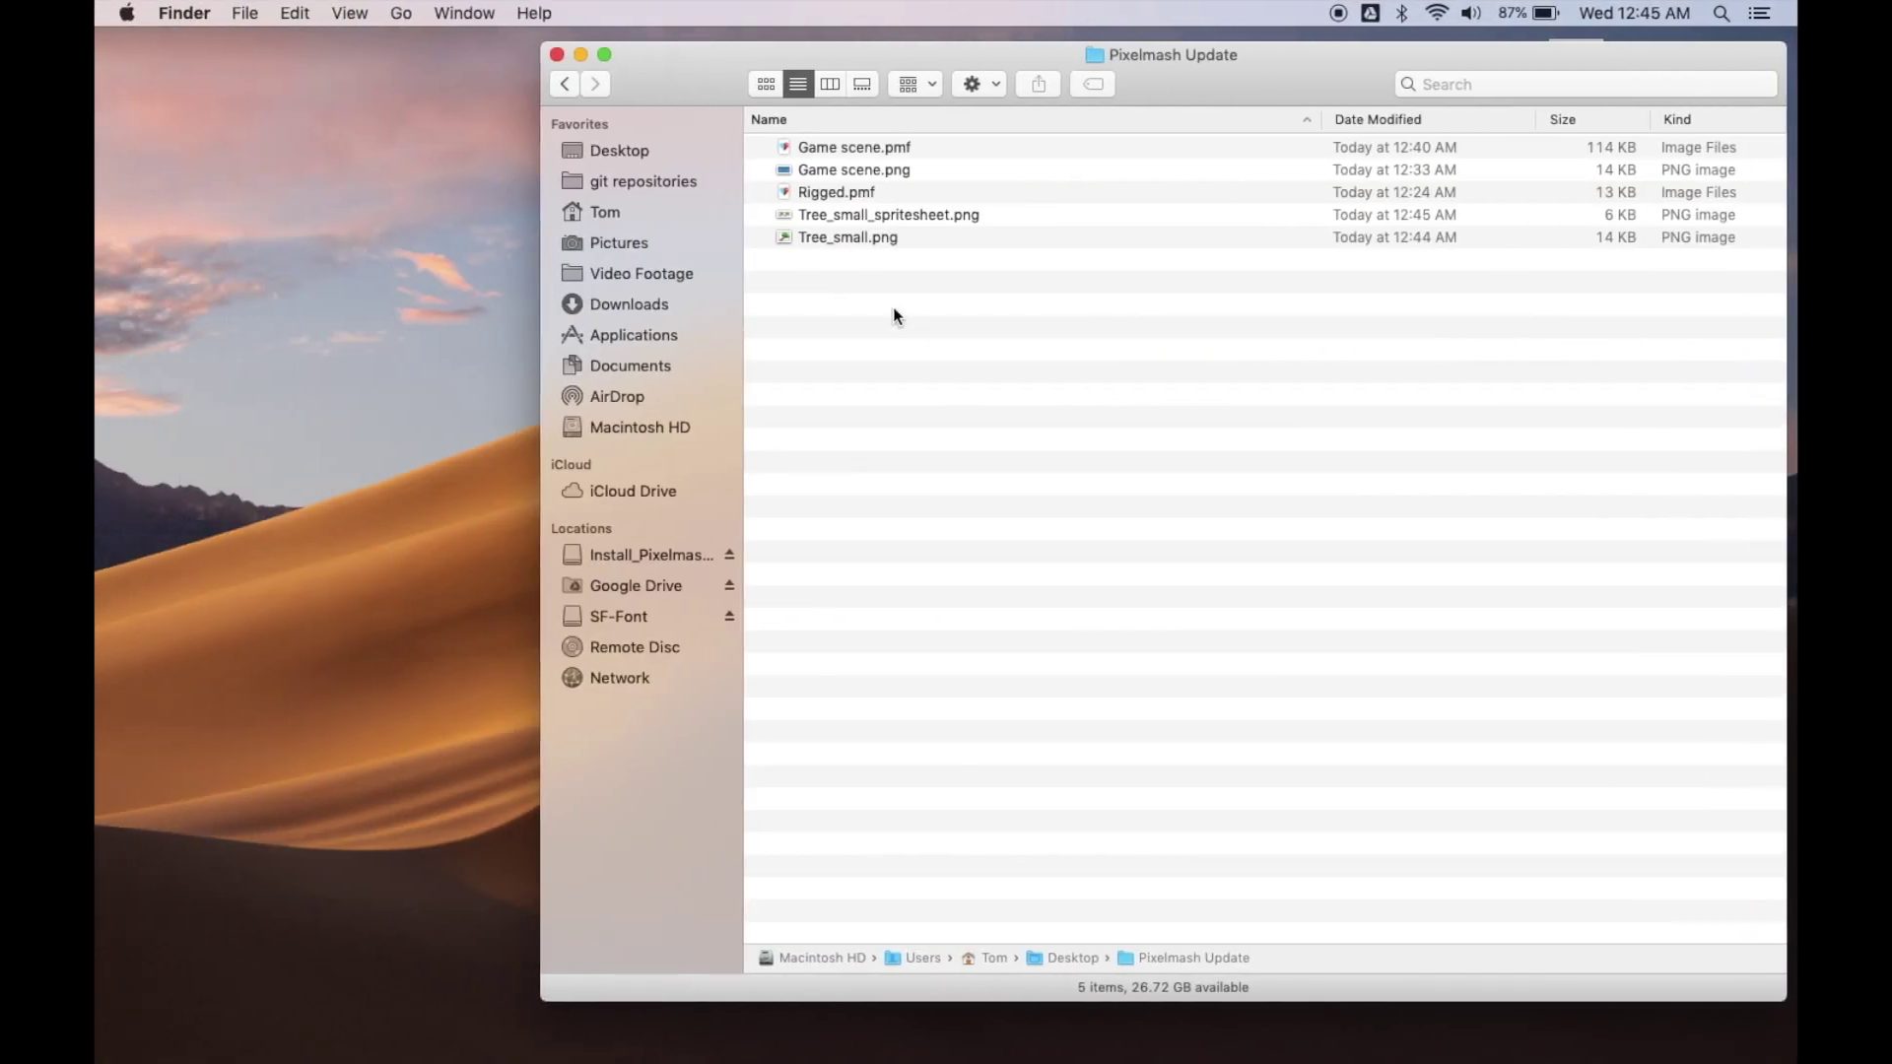
{"action": "left_click", "coordinate": [885, 219]}
{"action": "key", "text": "space"}
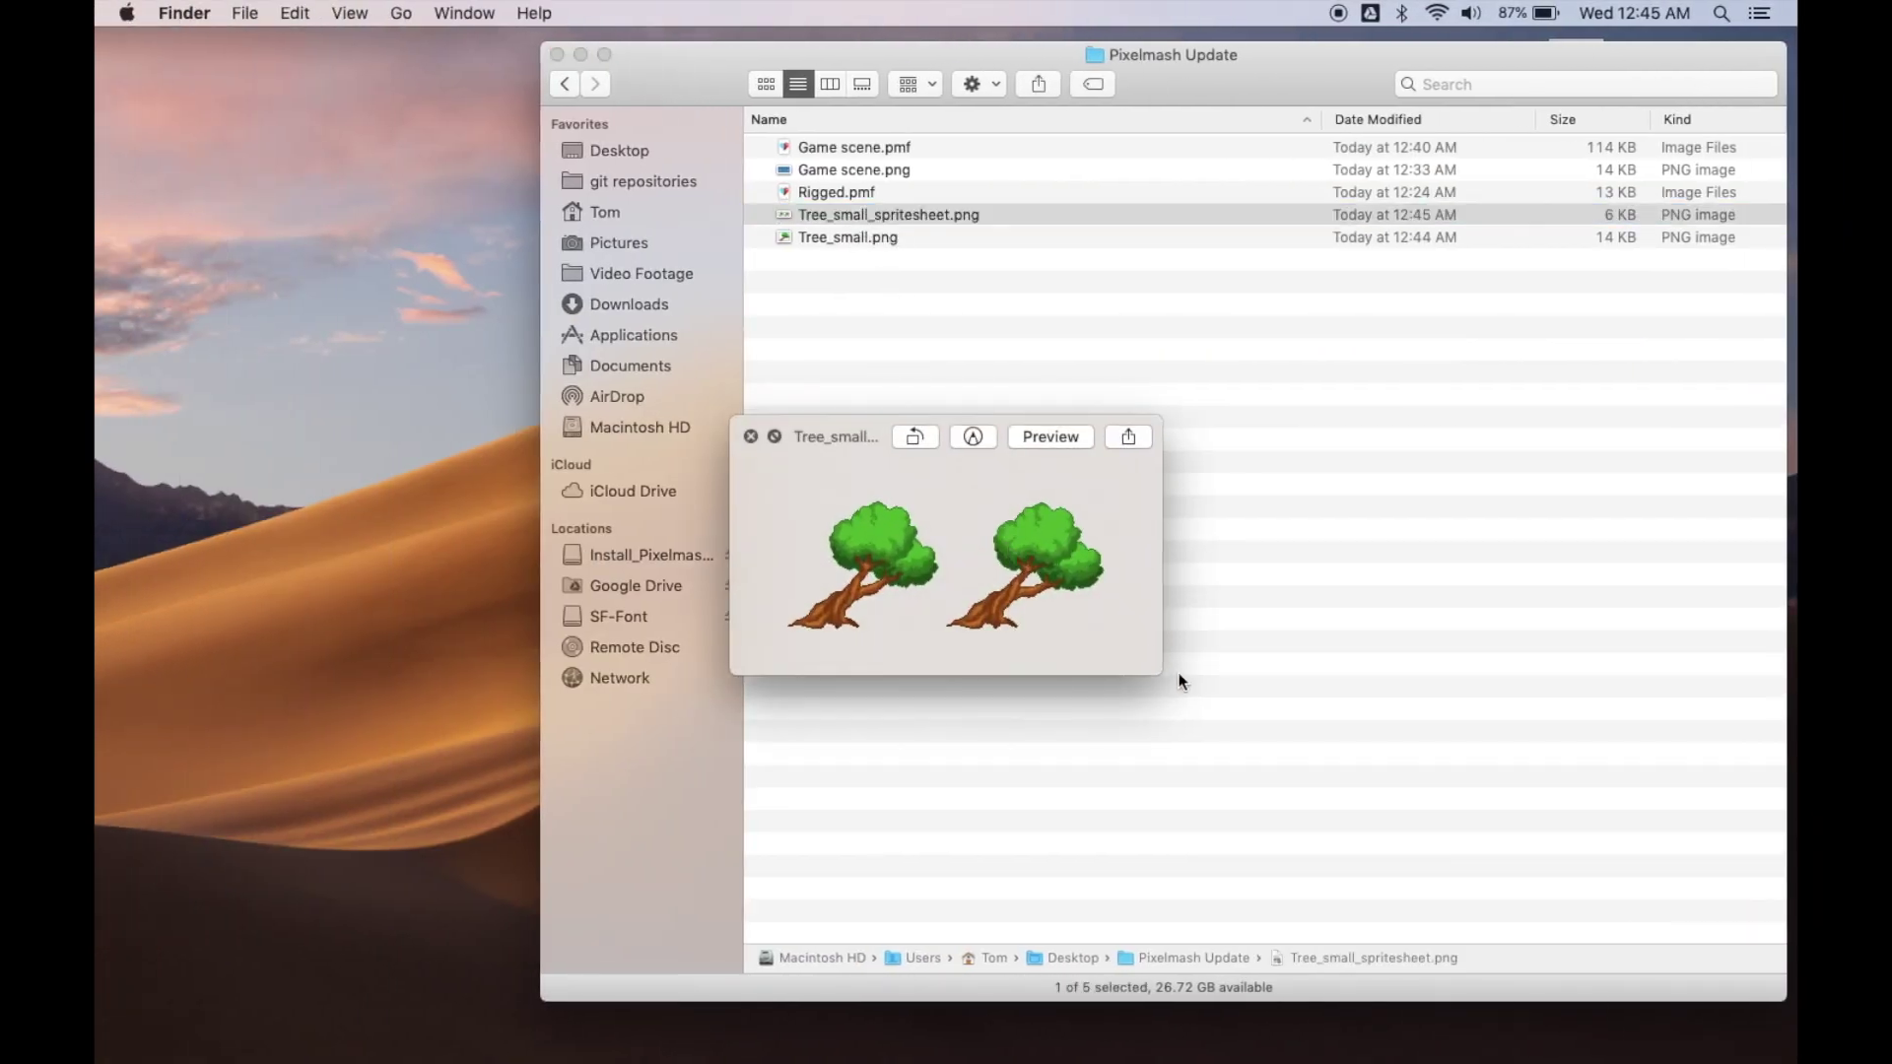
{"action": "left_click_drag", "start_coordinate": [1159, 673], "coordinate": [1550, 917]}
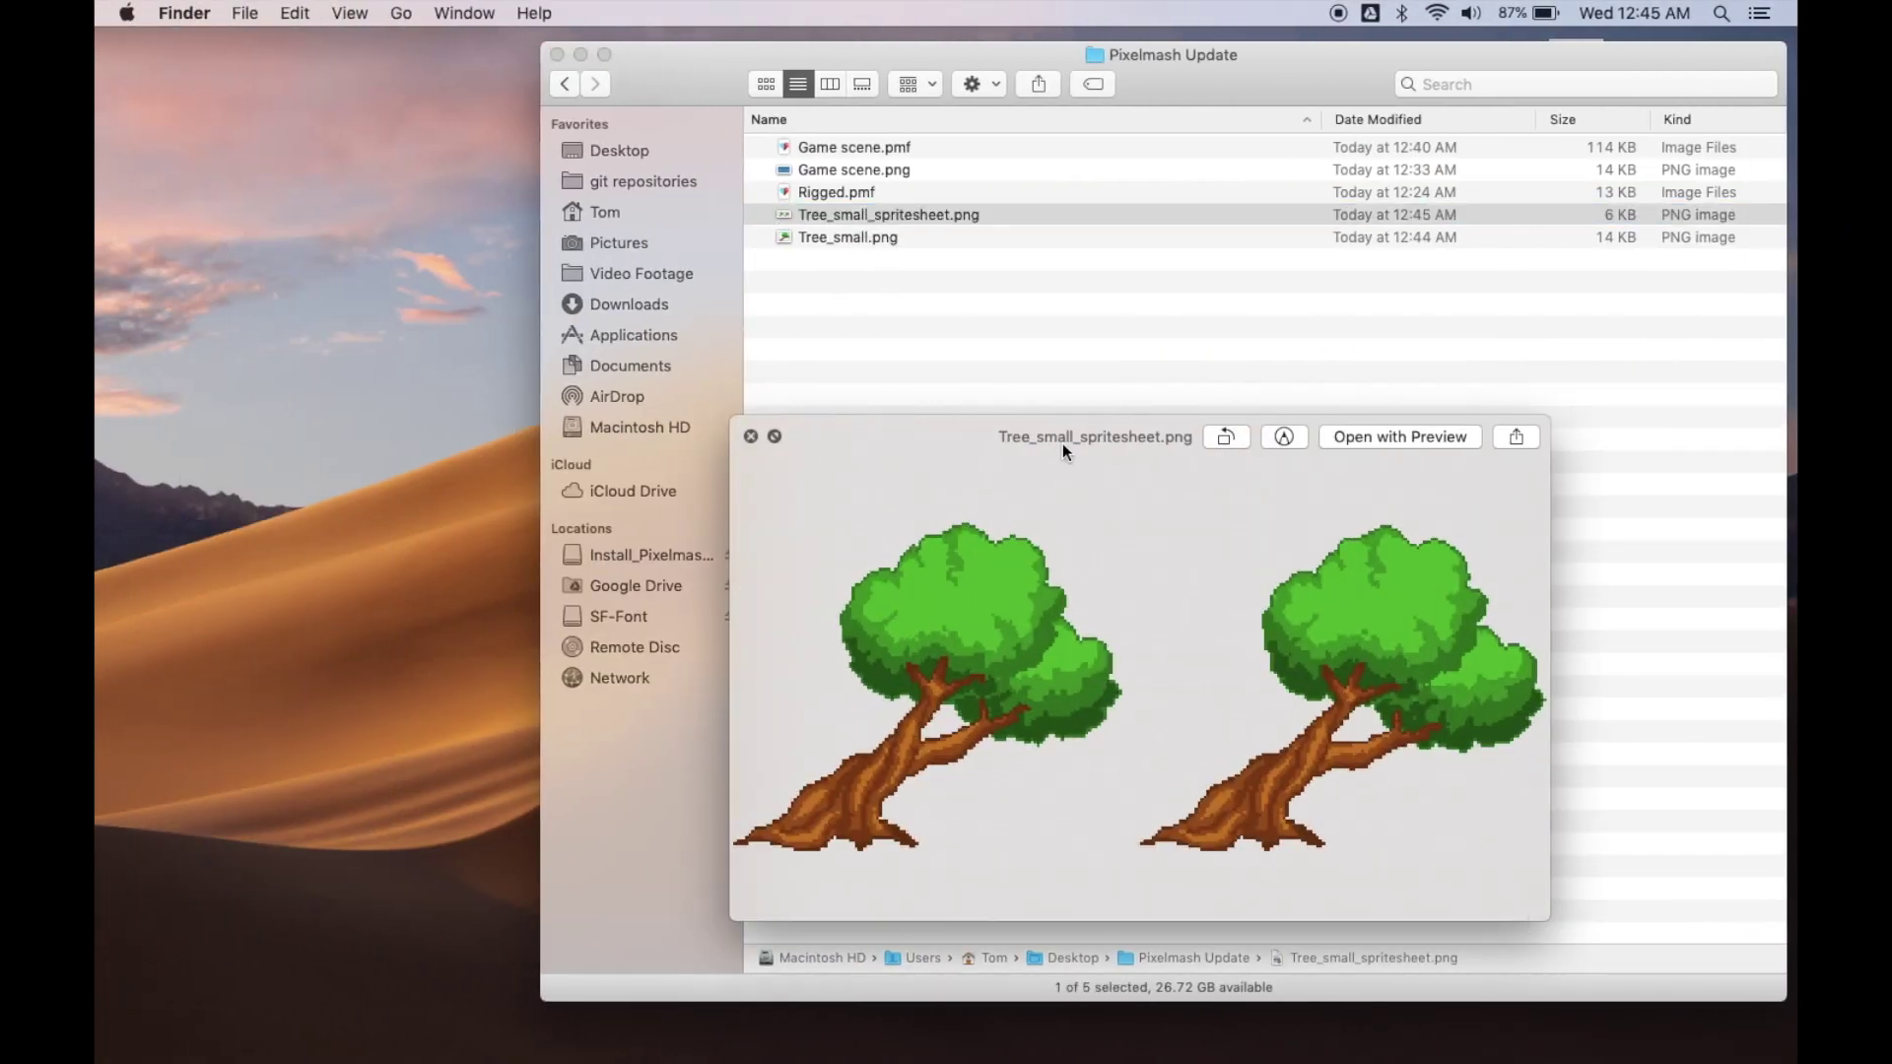
{"action": "left_click_drag", "start_coordinate": [1063, 448], "coordinate": [817, 330]}
{"action": "left_click_drag", "start_coordinate": [1293, 800], "coordinate": [1406, 859]}
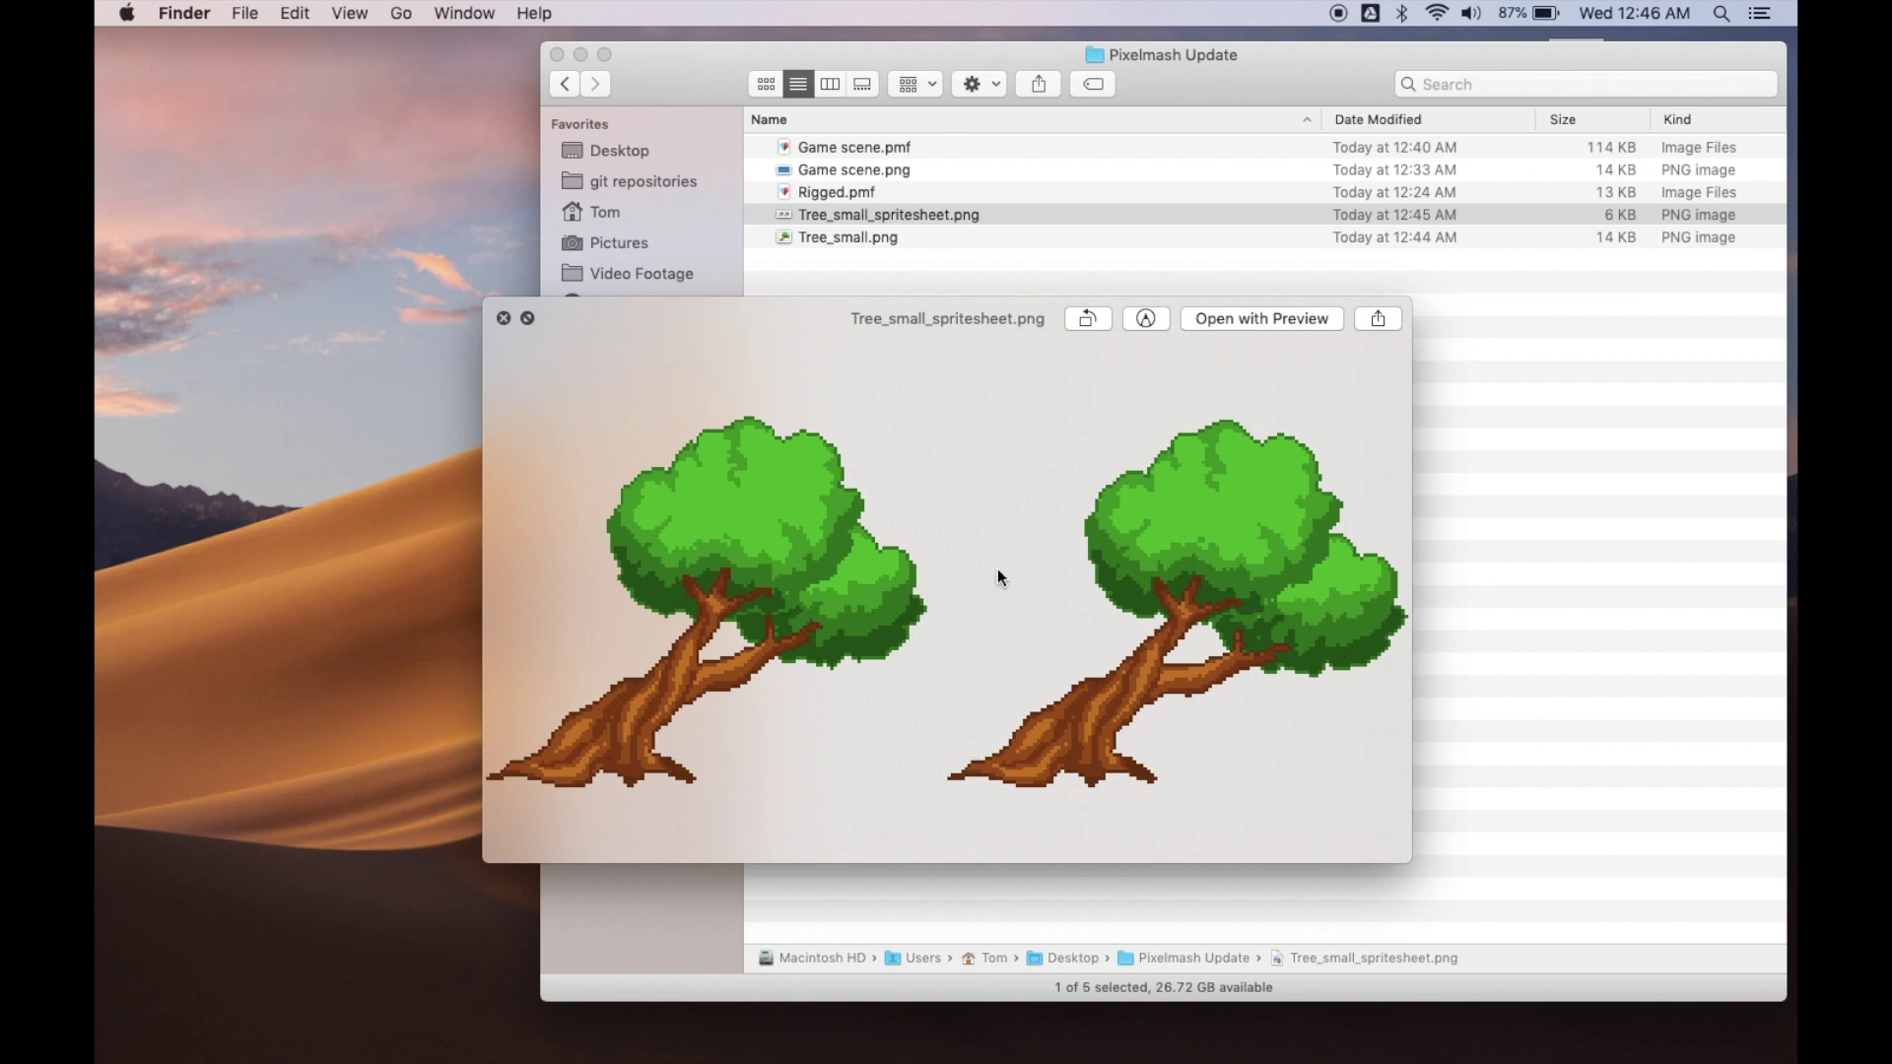
{"action": "key", "text": "ctrl+Right"}
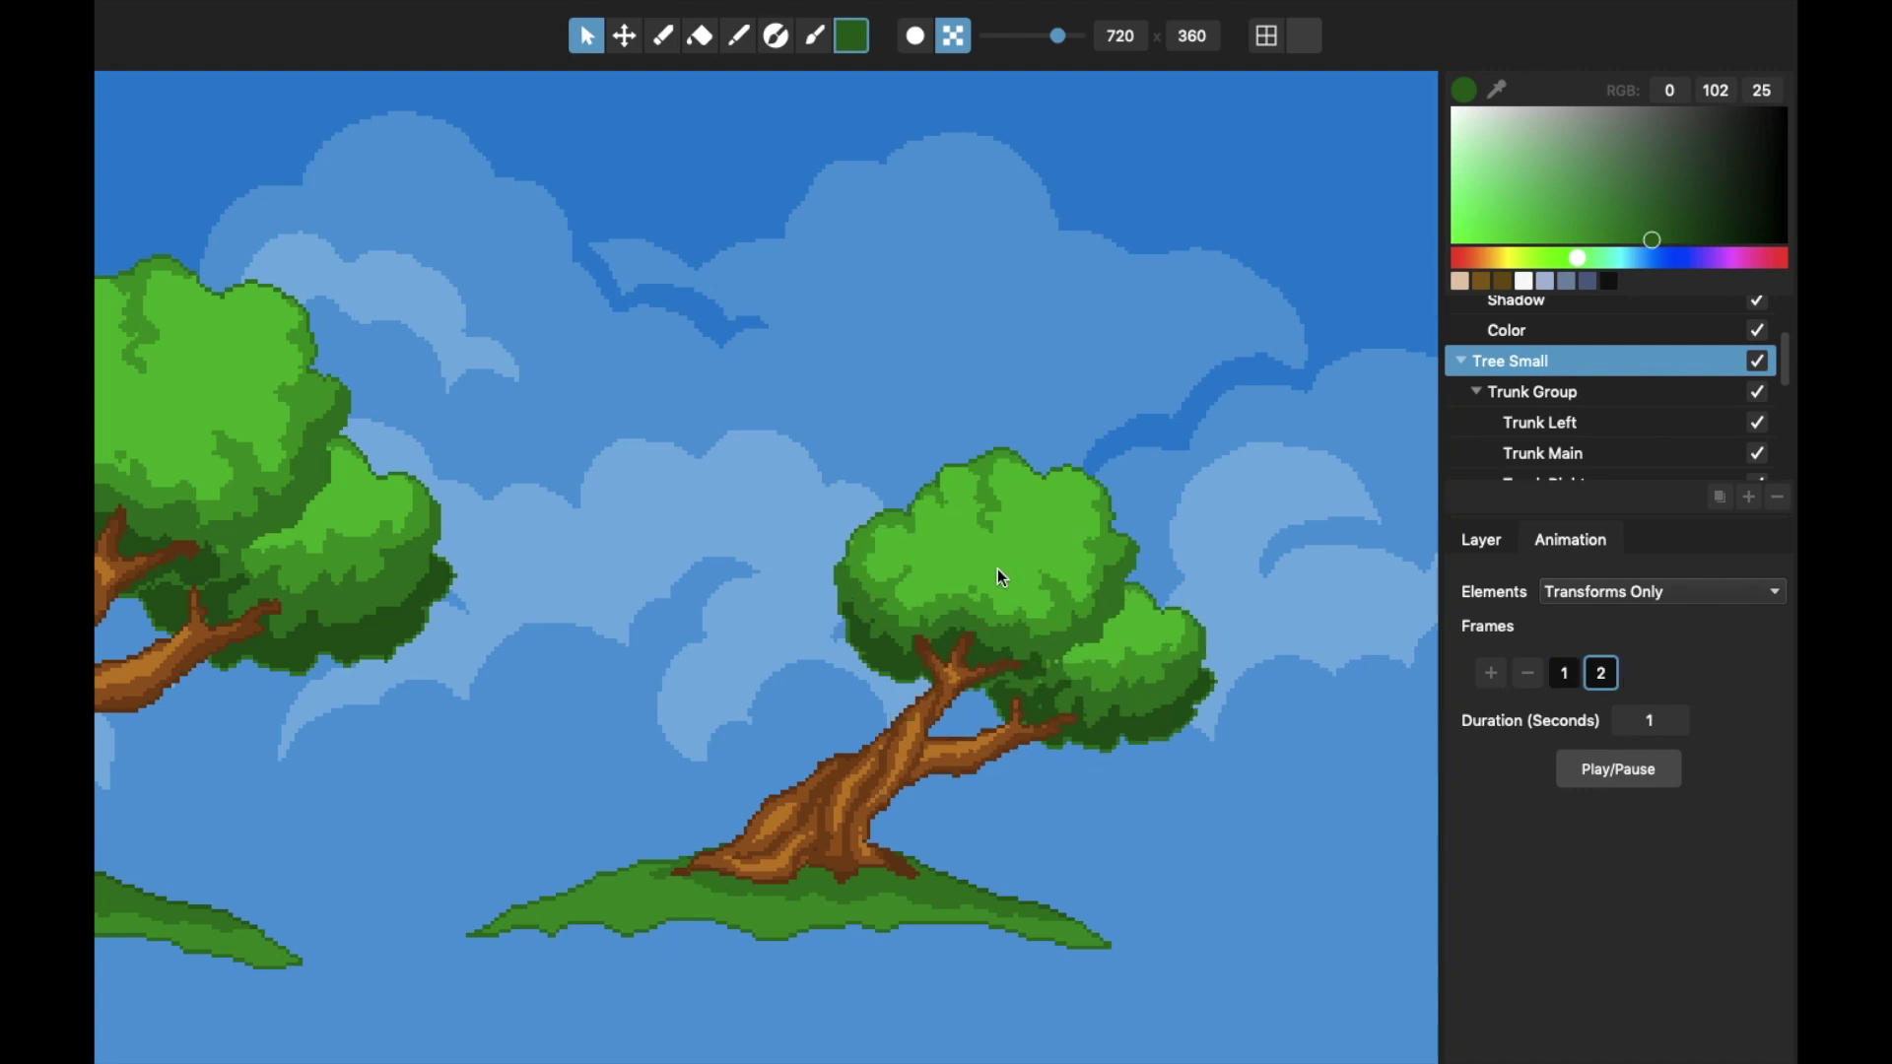
{"action": "scroll", "coordinate": [997, 569], "scroll_direction": "down", "scroll_amount": 10}
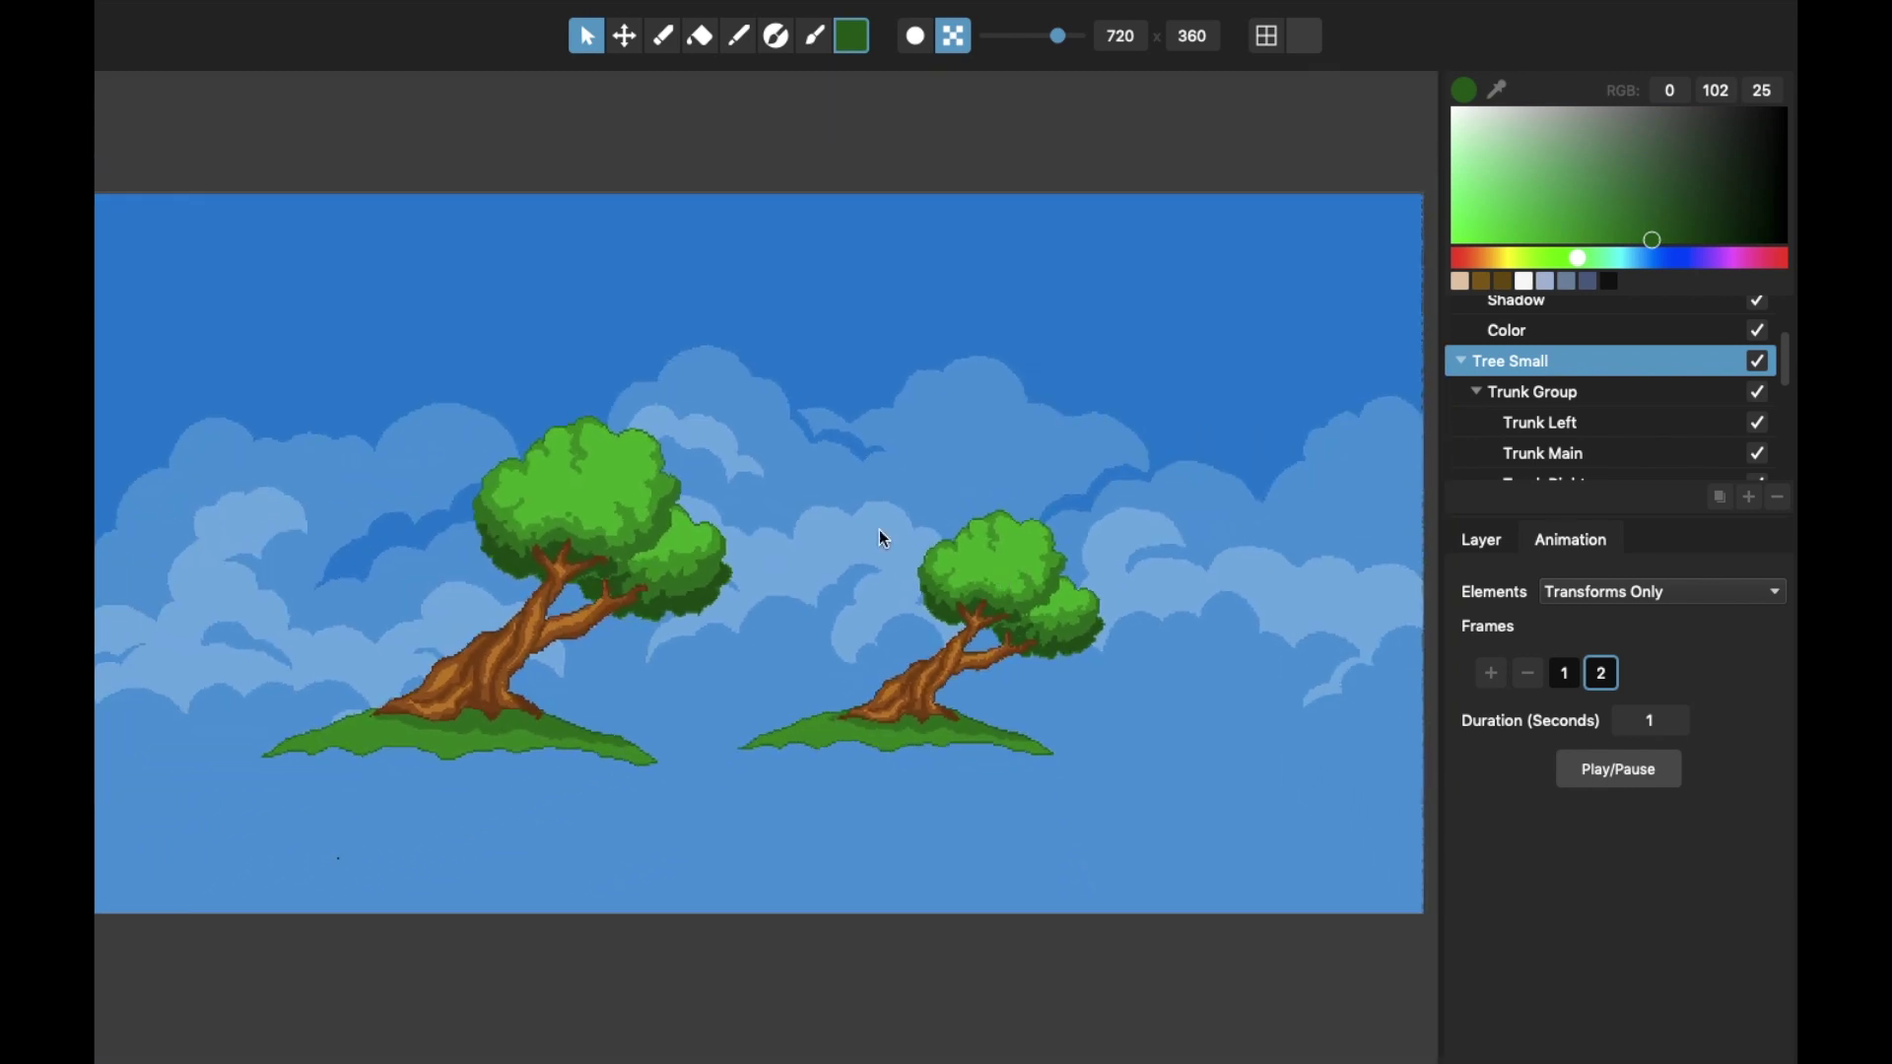
{"action": "scroll", "coordinate": [1011, 548], "scroll_direction": "up", "scroll_amount": 5}
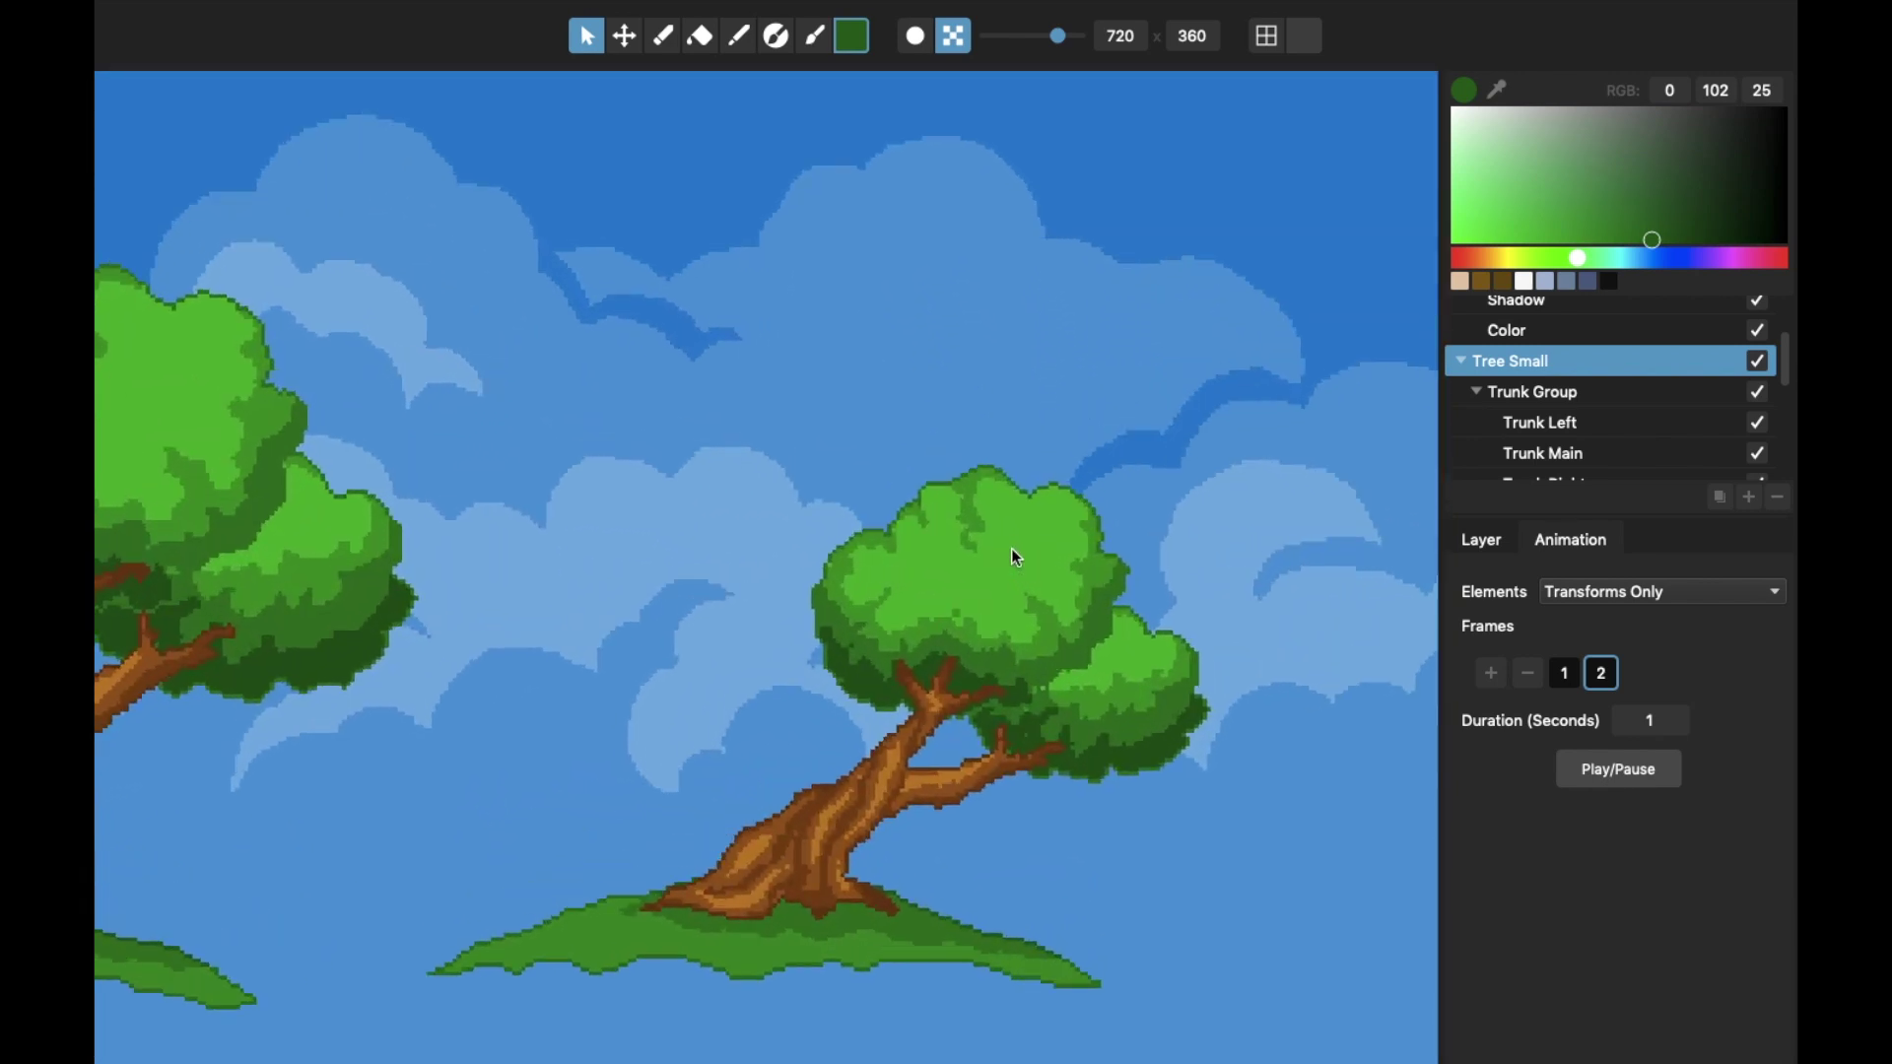
{"action": "scroll", "coordinate": [1011, 548], "scroll_direction": "down", "scroll_amount": 4}
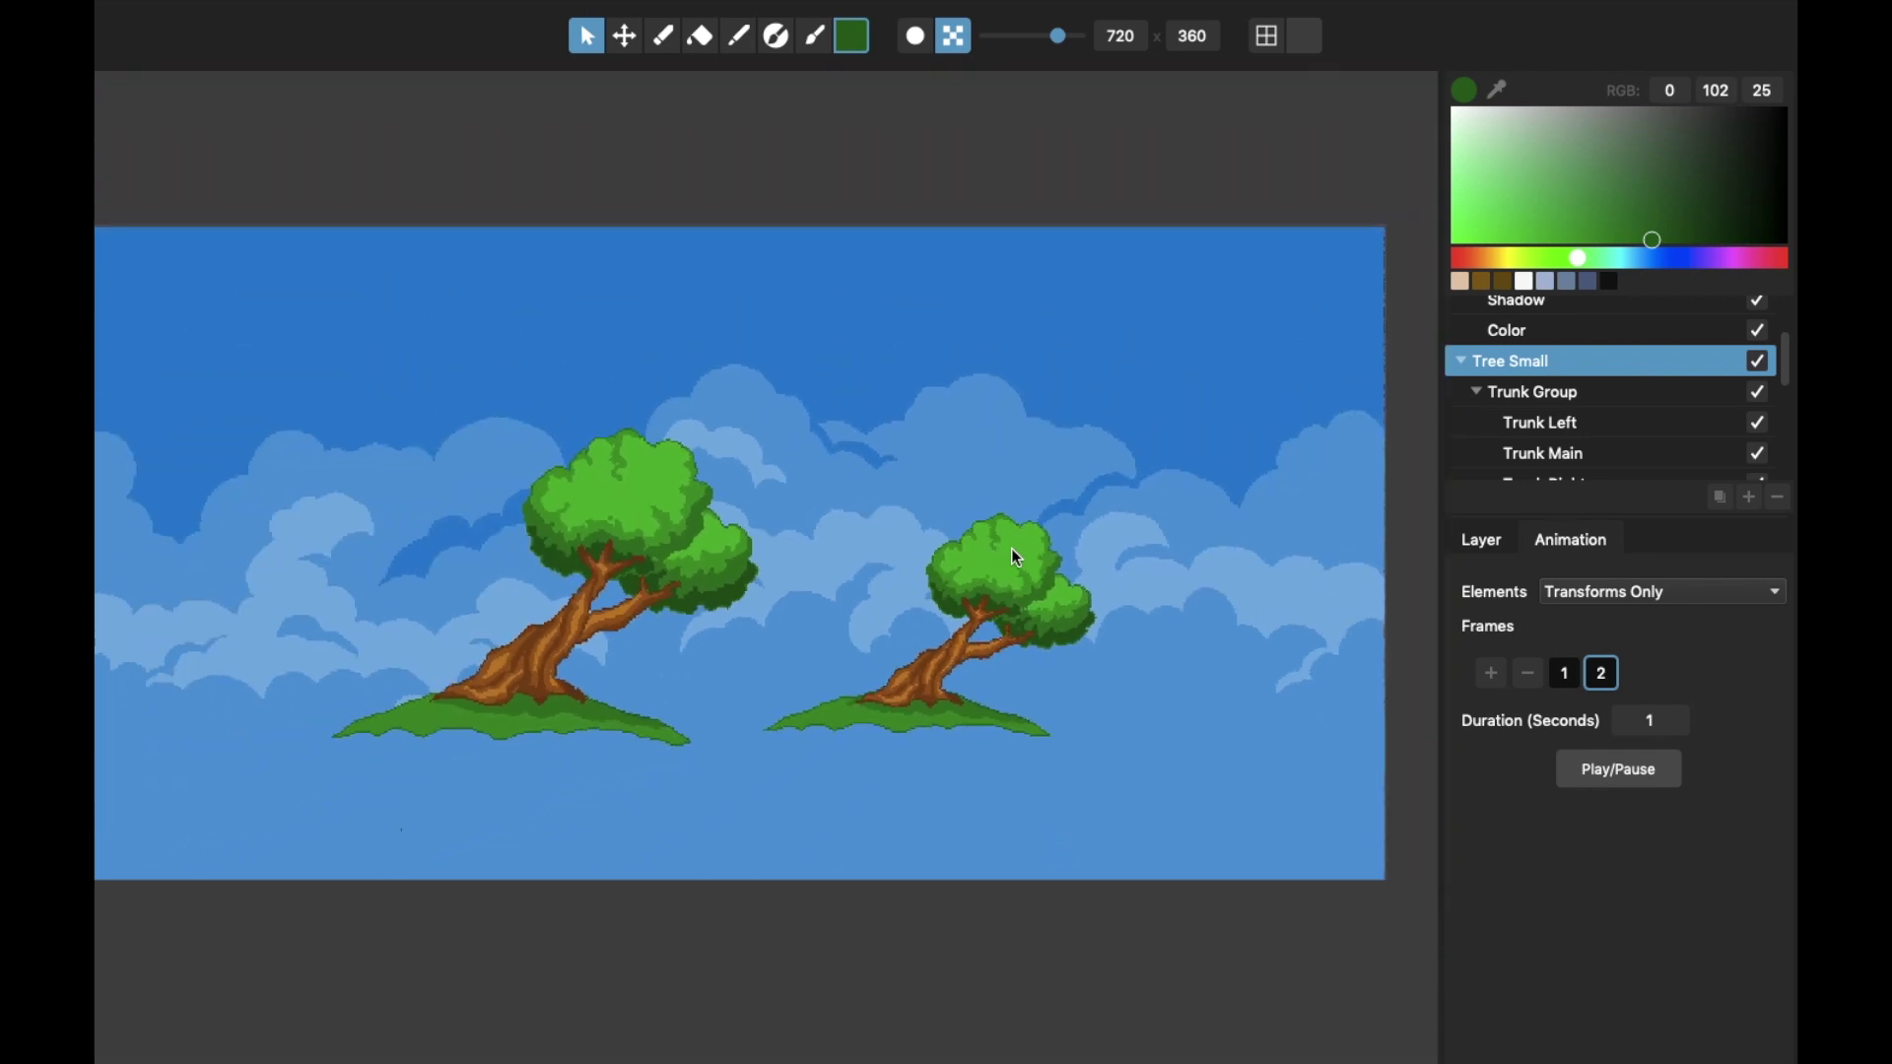
{"action": "scroll", "coordinate": [1011, 548], "scroll_direction": "up", "scroll_amount": 3}
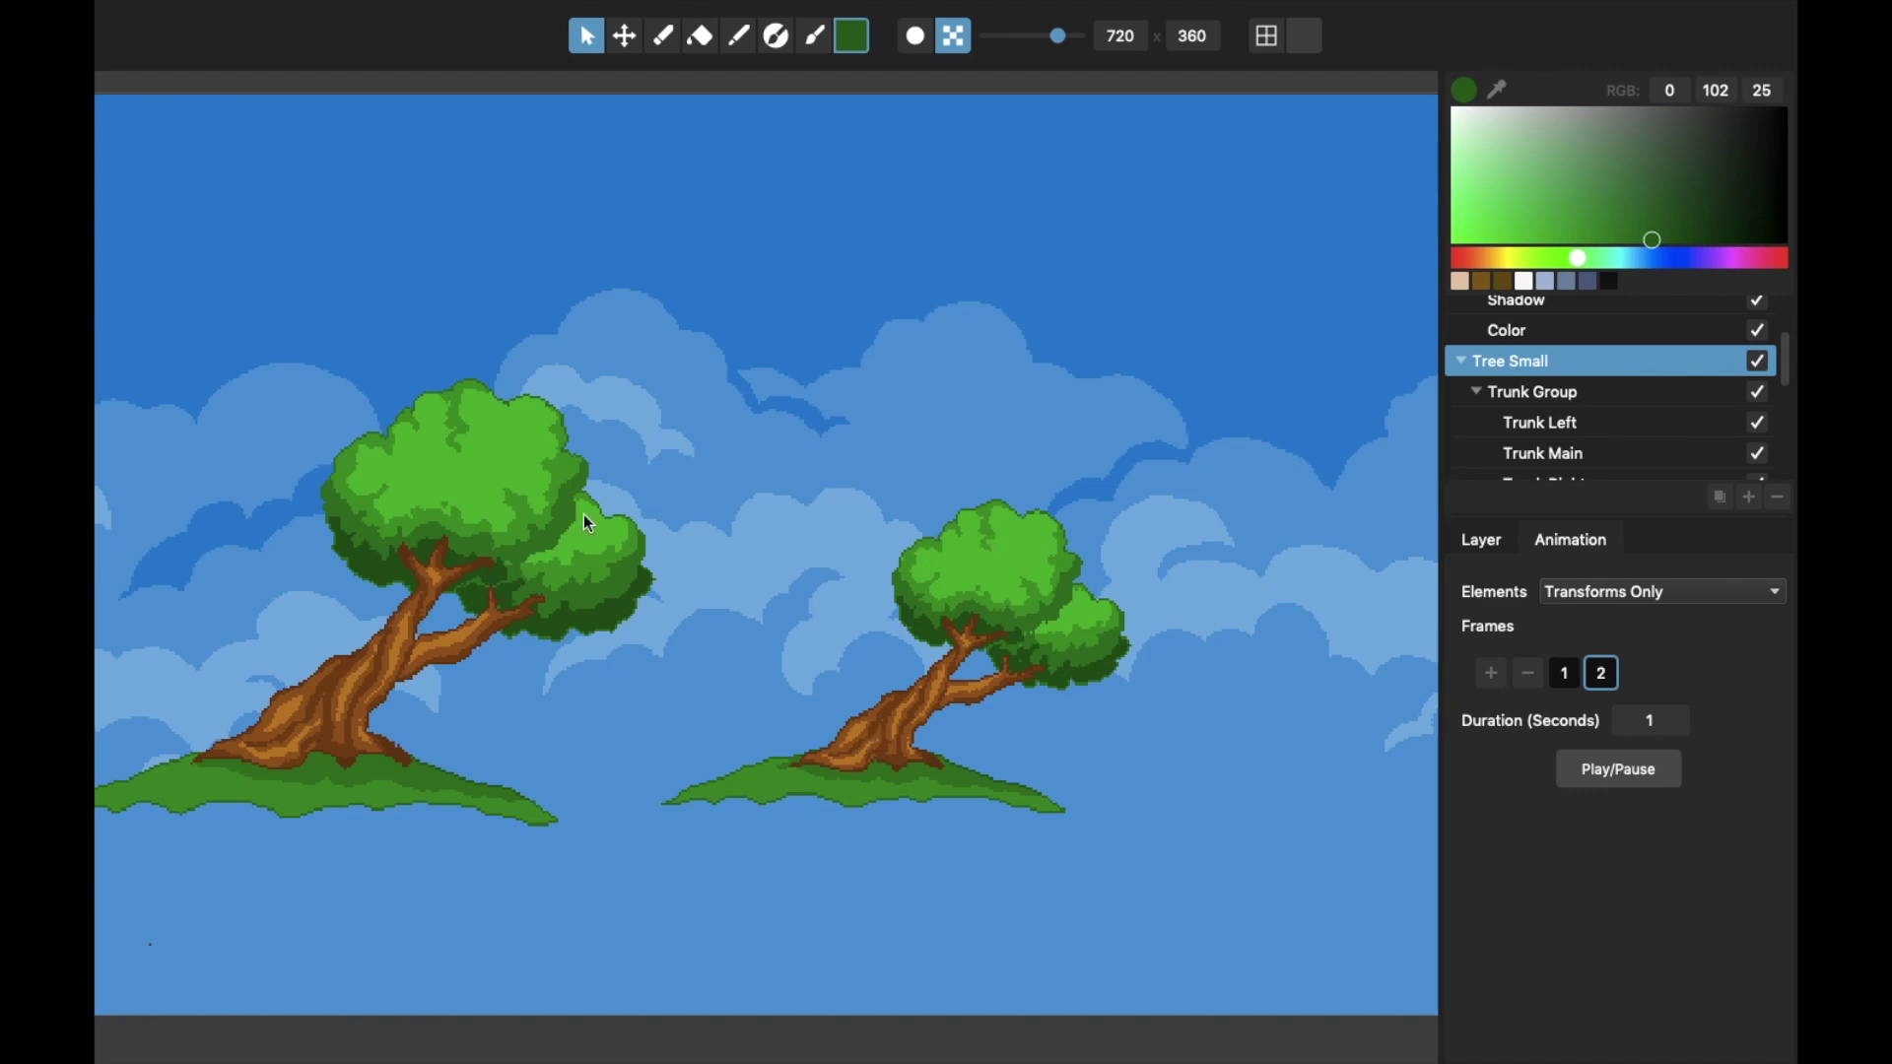
{"action": "left_click_drag", "start_coordinate": [515, 90], "coordinate": [774, 109]}
{"action": "scroll", "coordinate": [534, 861], "scroll_direction": "up", "scroll_amount": 5}
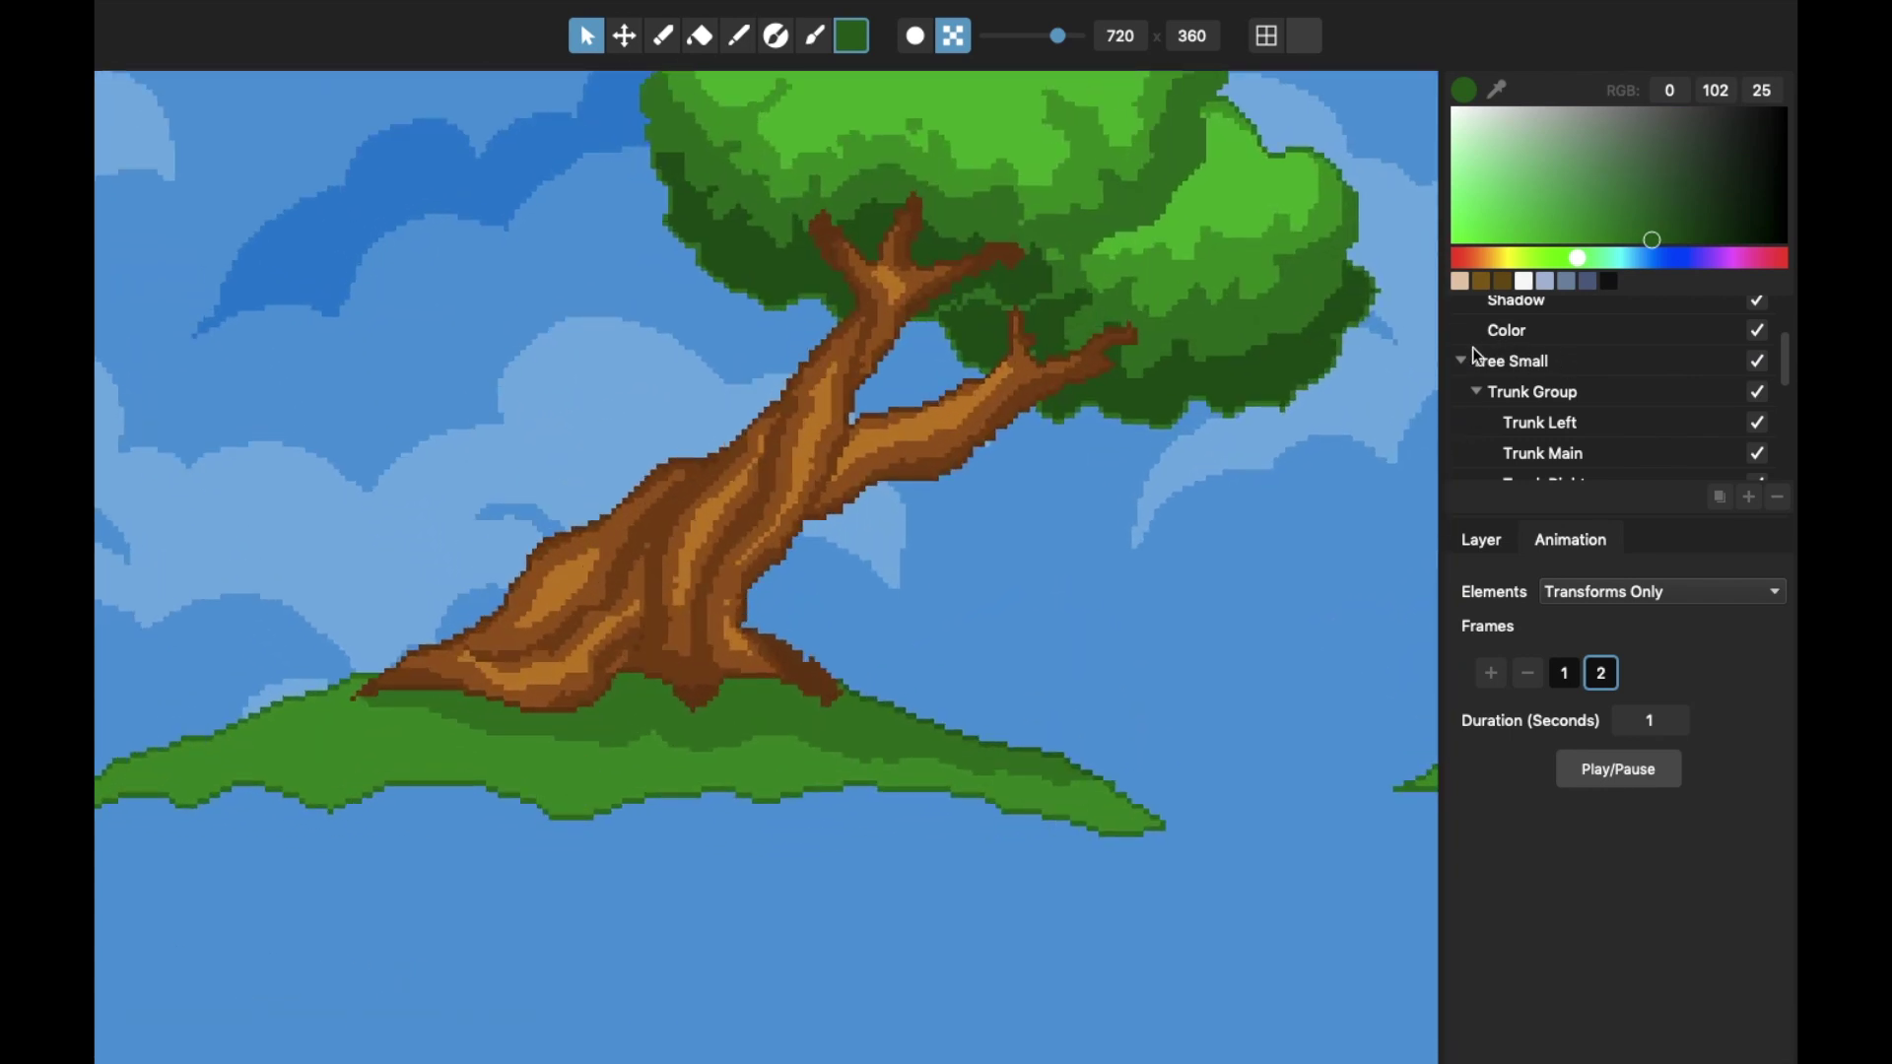
Collapse Tree Small and add a new empty layer inside the Ground group, then select it
{"action": "left_click", "coordinate": [1462, 361]}
{"action": "scroll", "coordinate": [1478, 365], "scroll_direction": "up", "scroll_amount": 3}
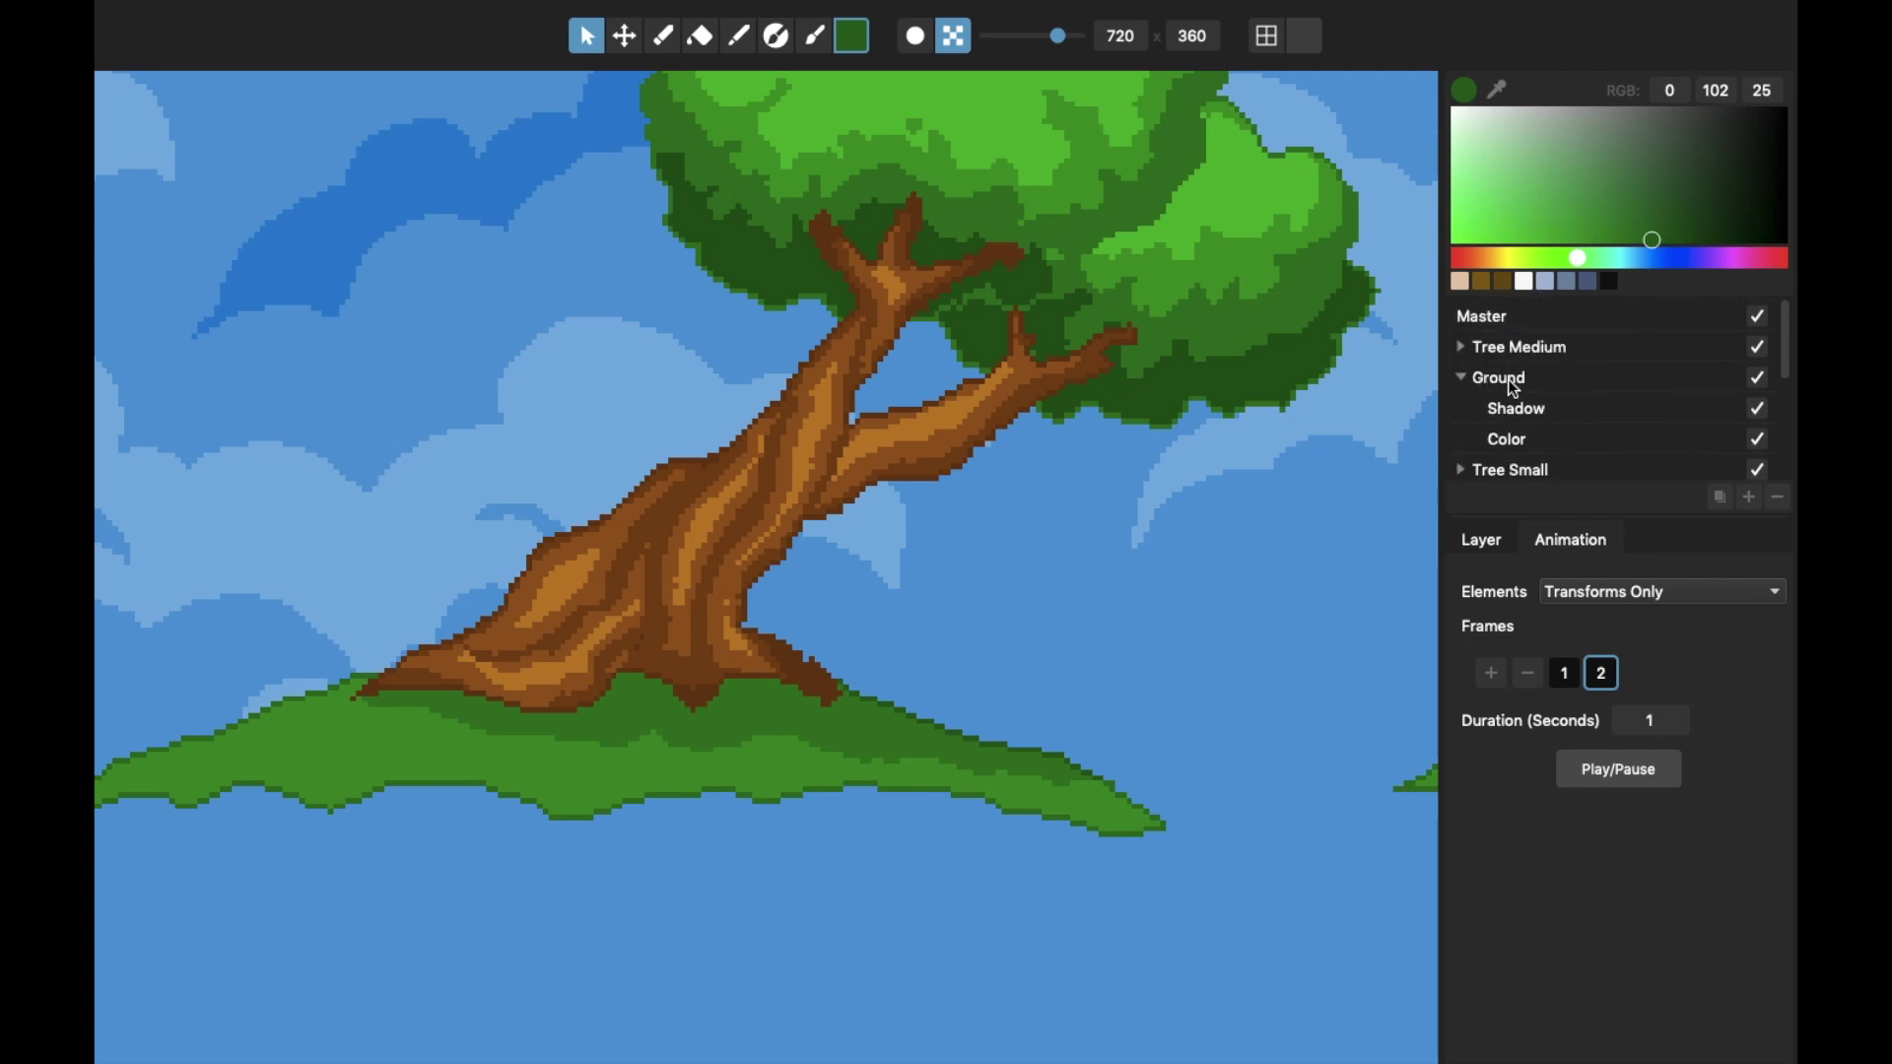
{"action": "left_click", "coordinate": [1529, 443]}
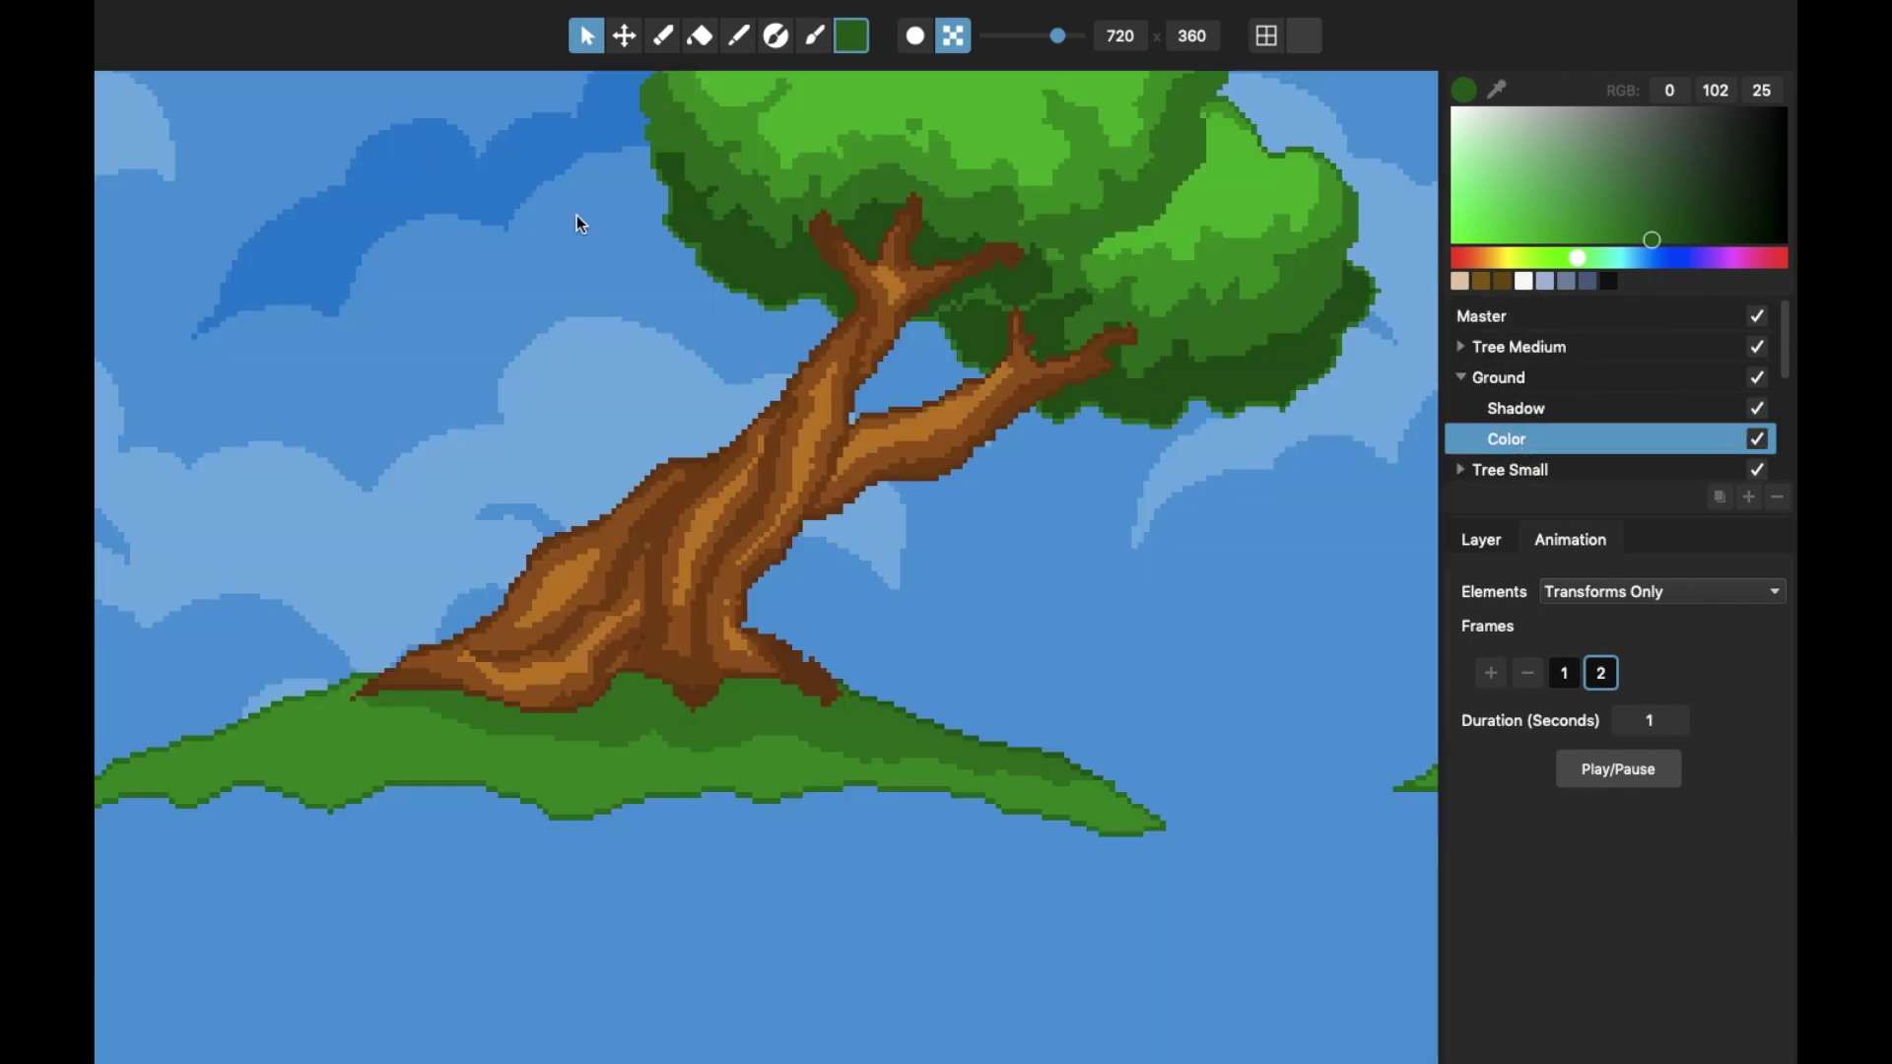
{"action": "left_click", "coordinate": [623, 37]}
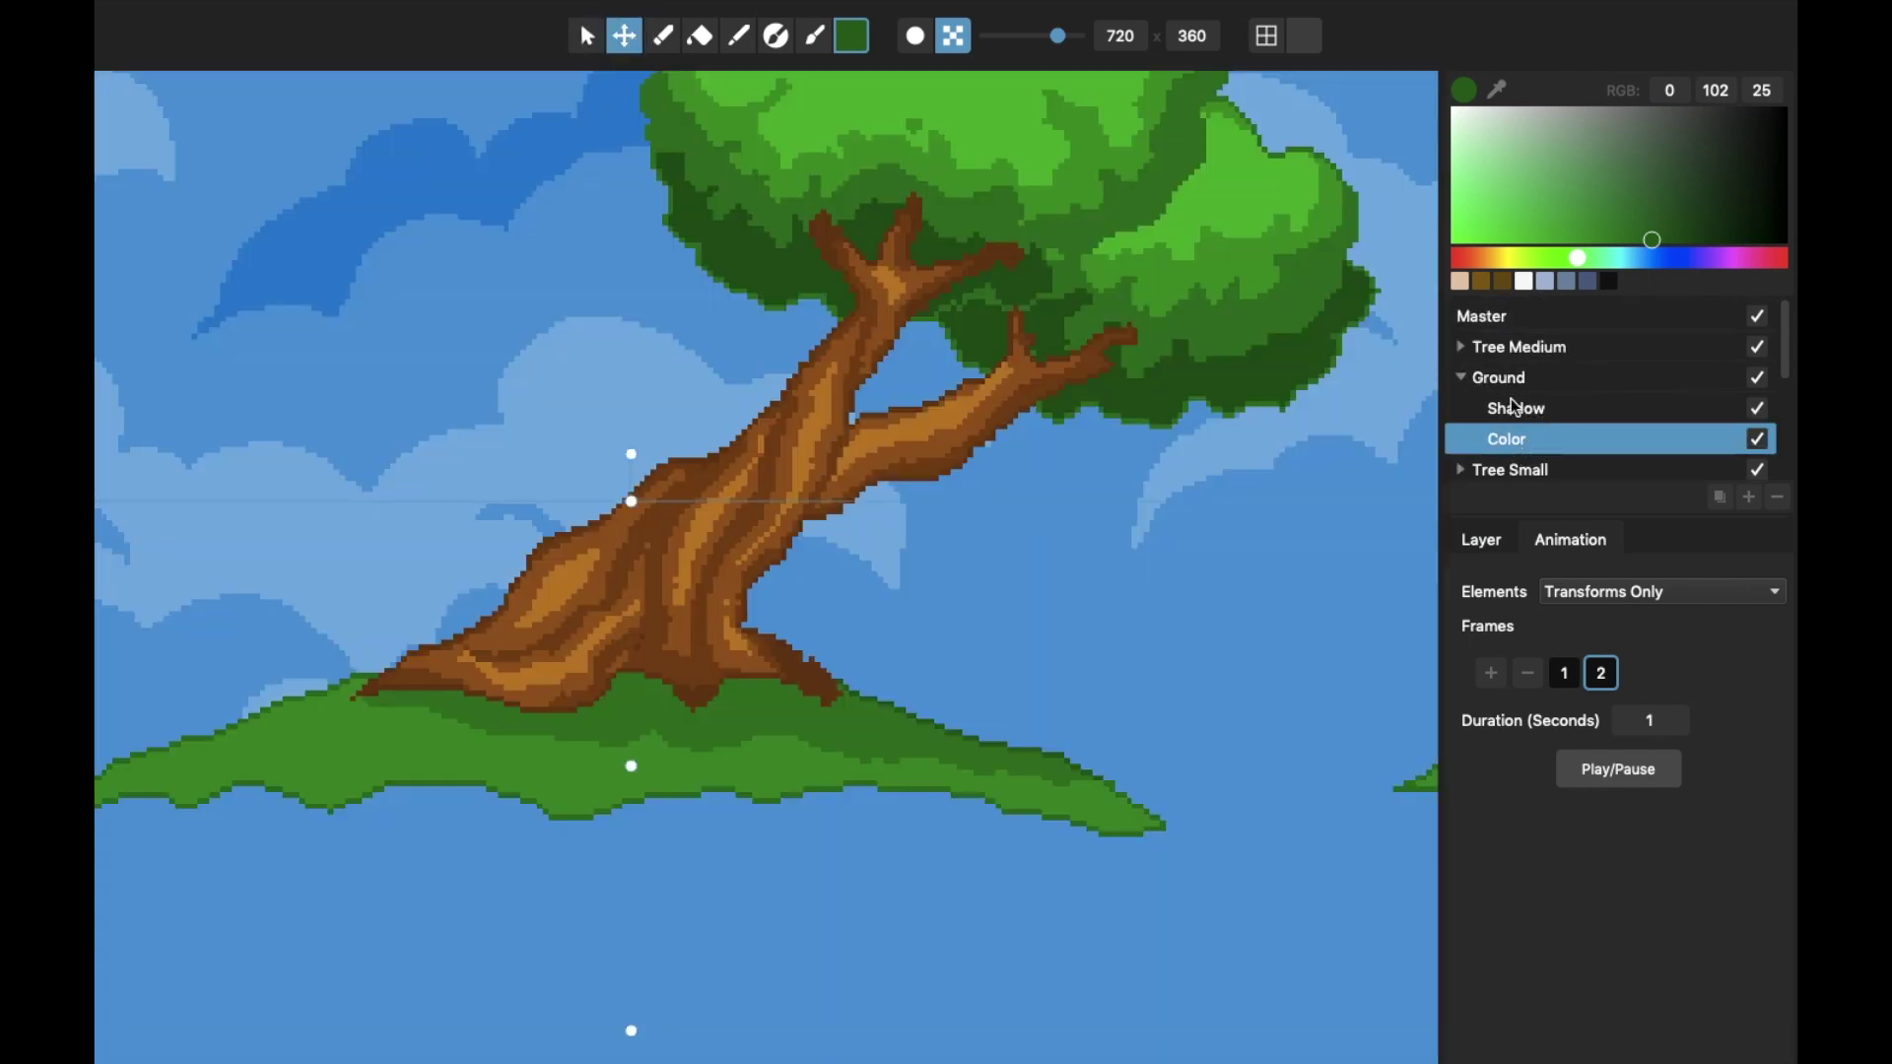
{"action": "left_click", "coordinate": [1557, 413]}
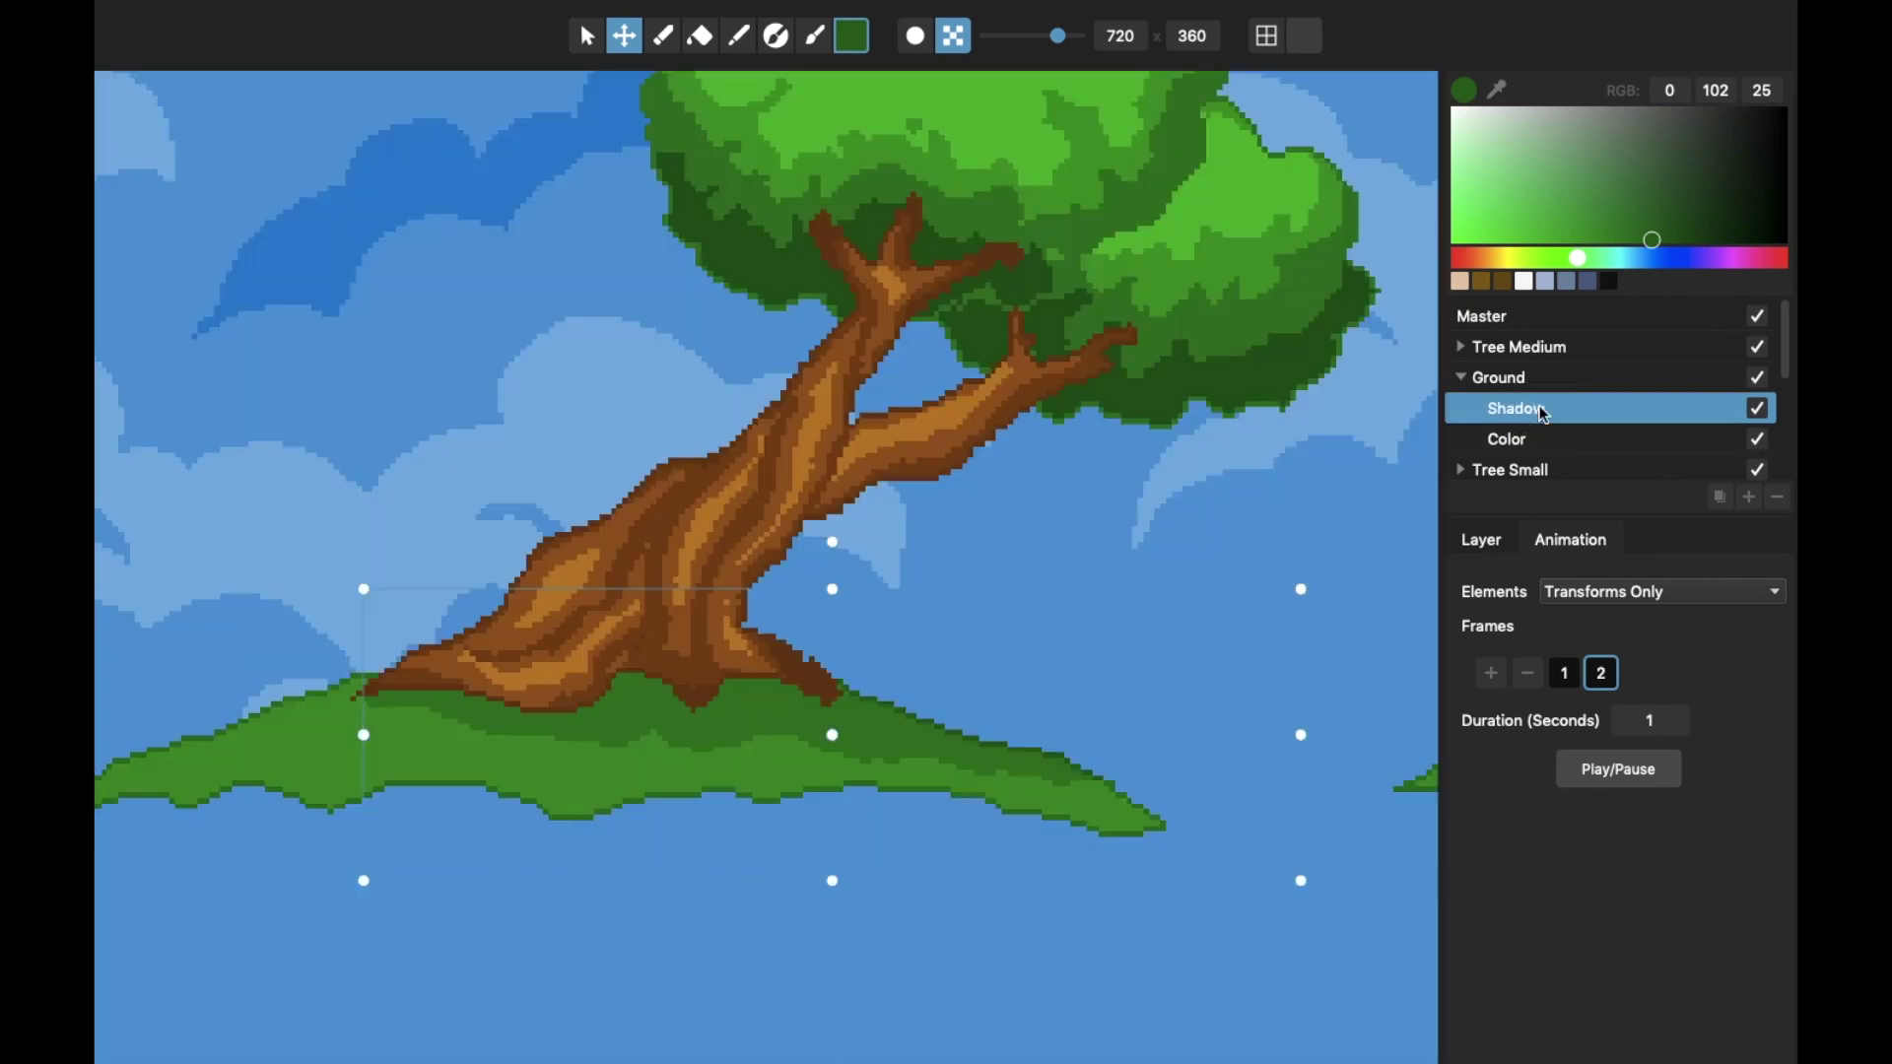
{"action": "left_click", "coordinate": [1750, 498]}
{"action": "left_click", "coordinate": [1523, 383]}
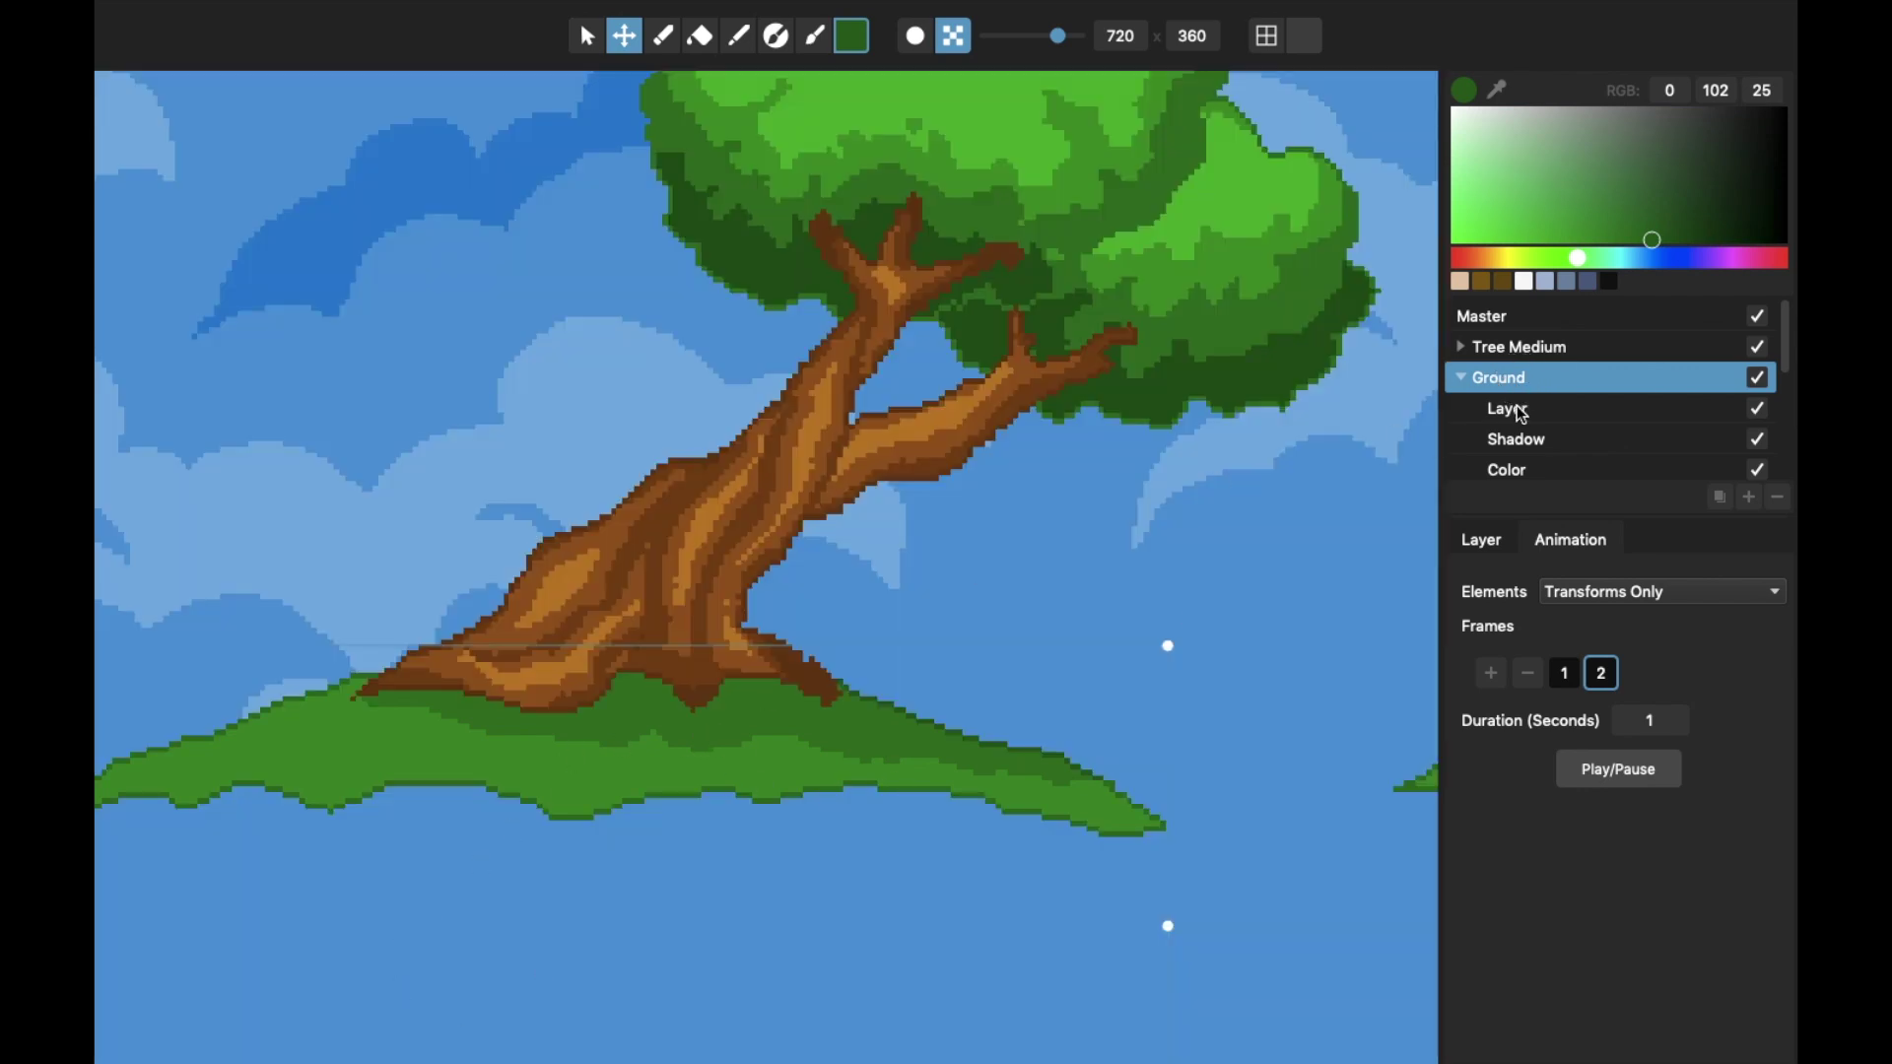
{"action": "left_click", "coordinate": [1510, 405]}
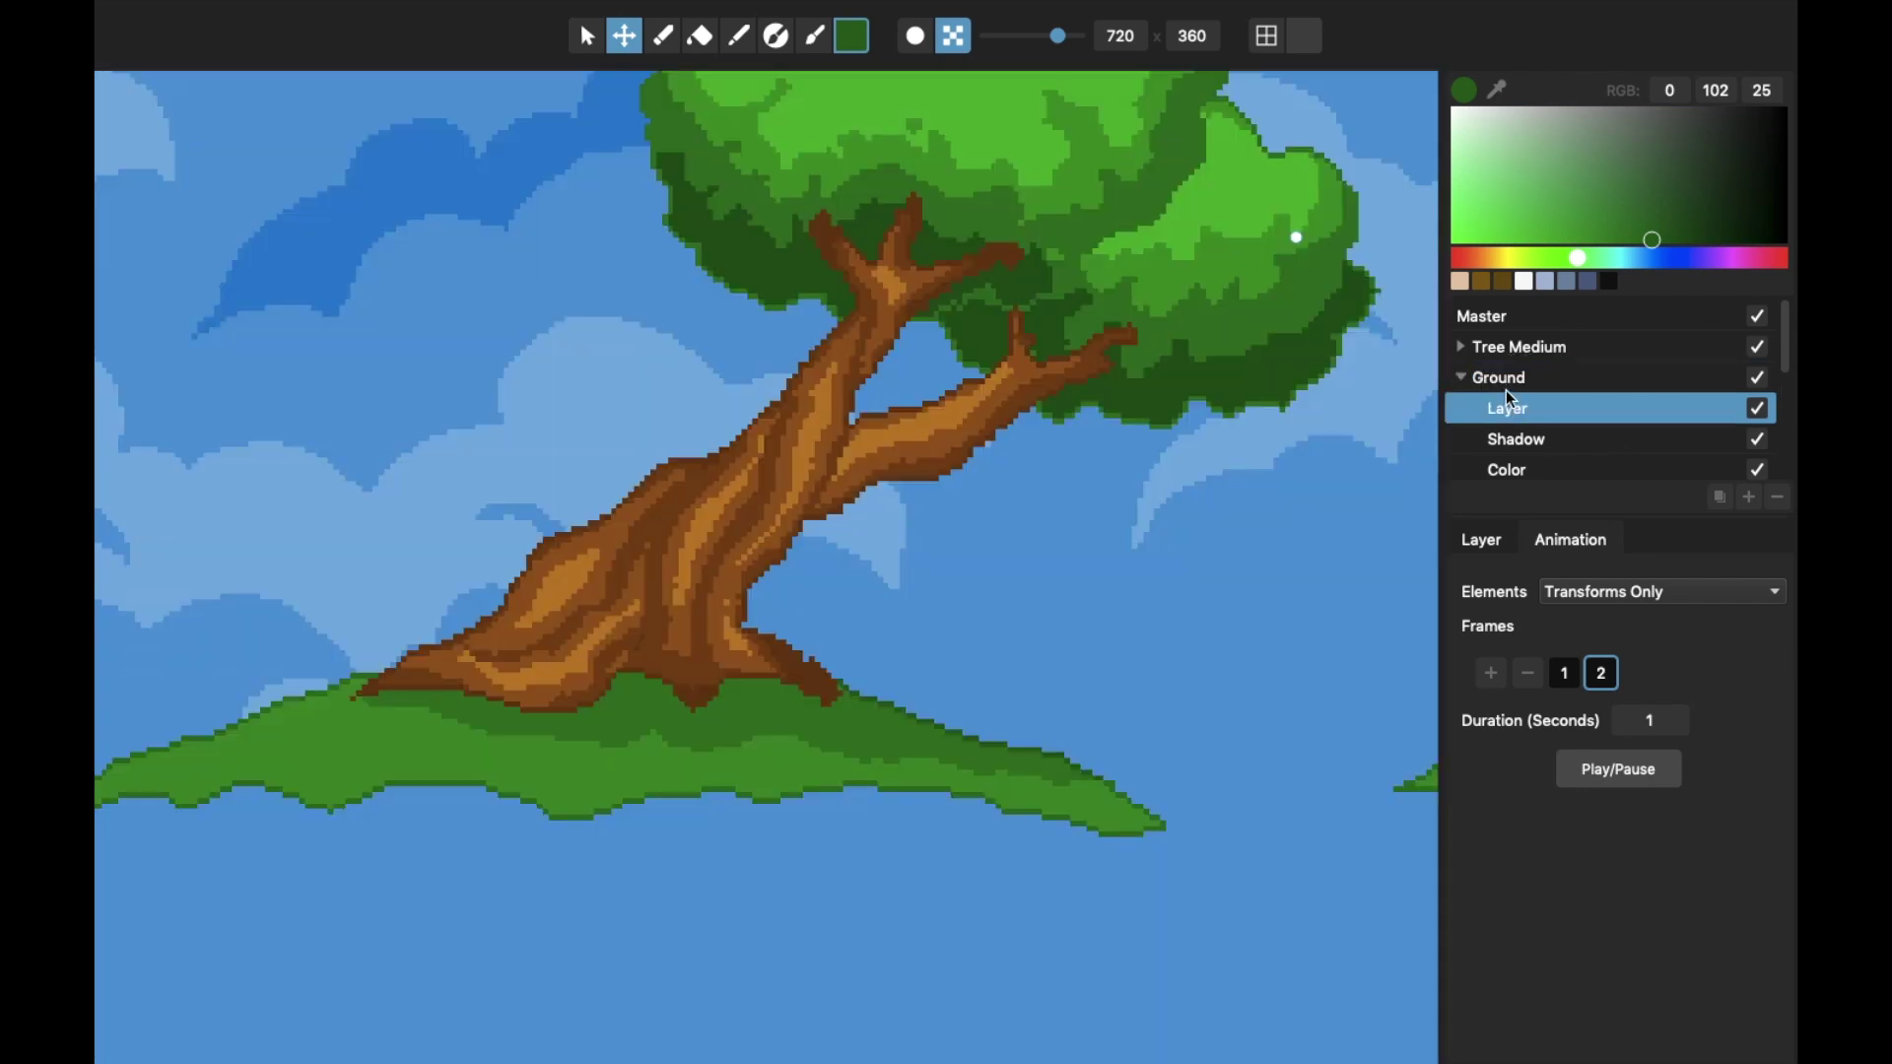
{"action": "left_click", "coordinate": [1496, 554]}
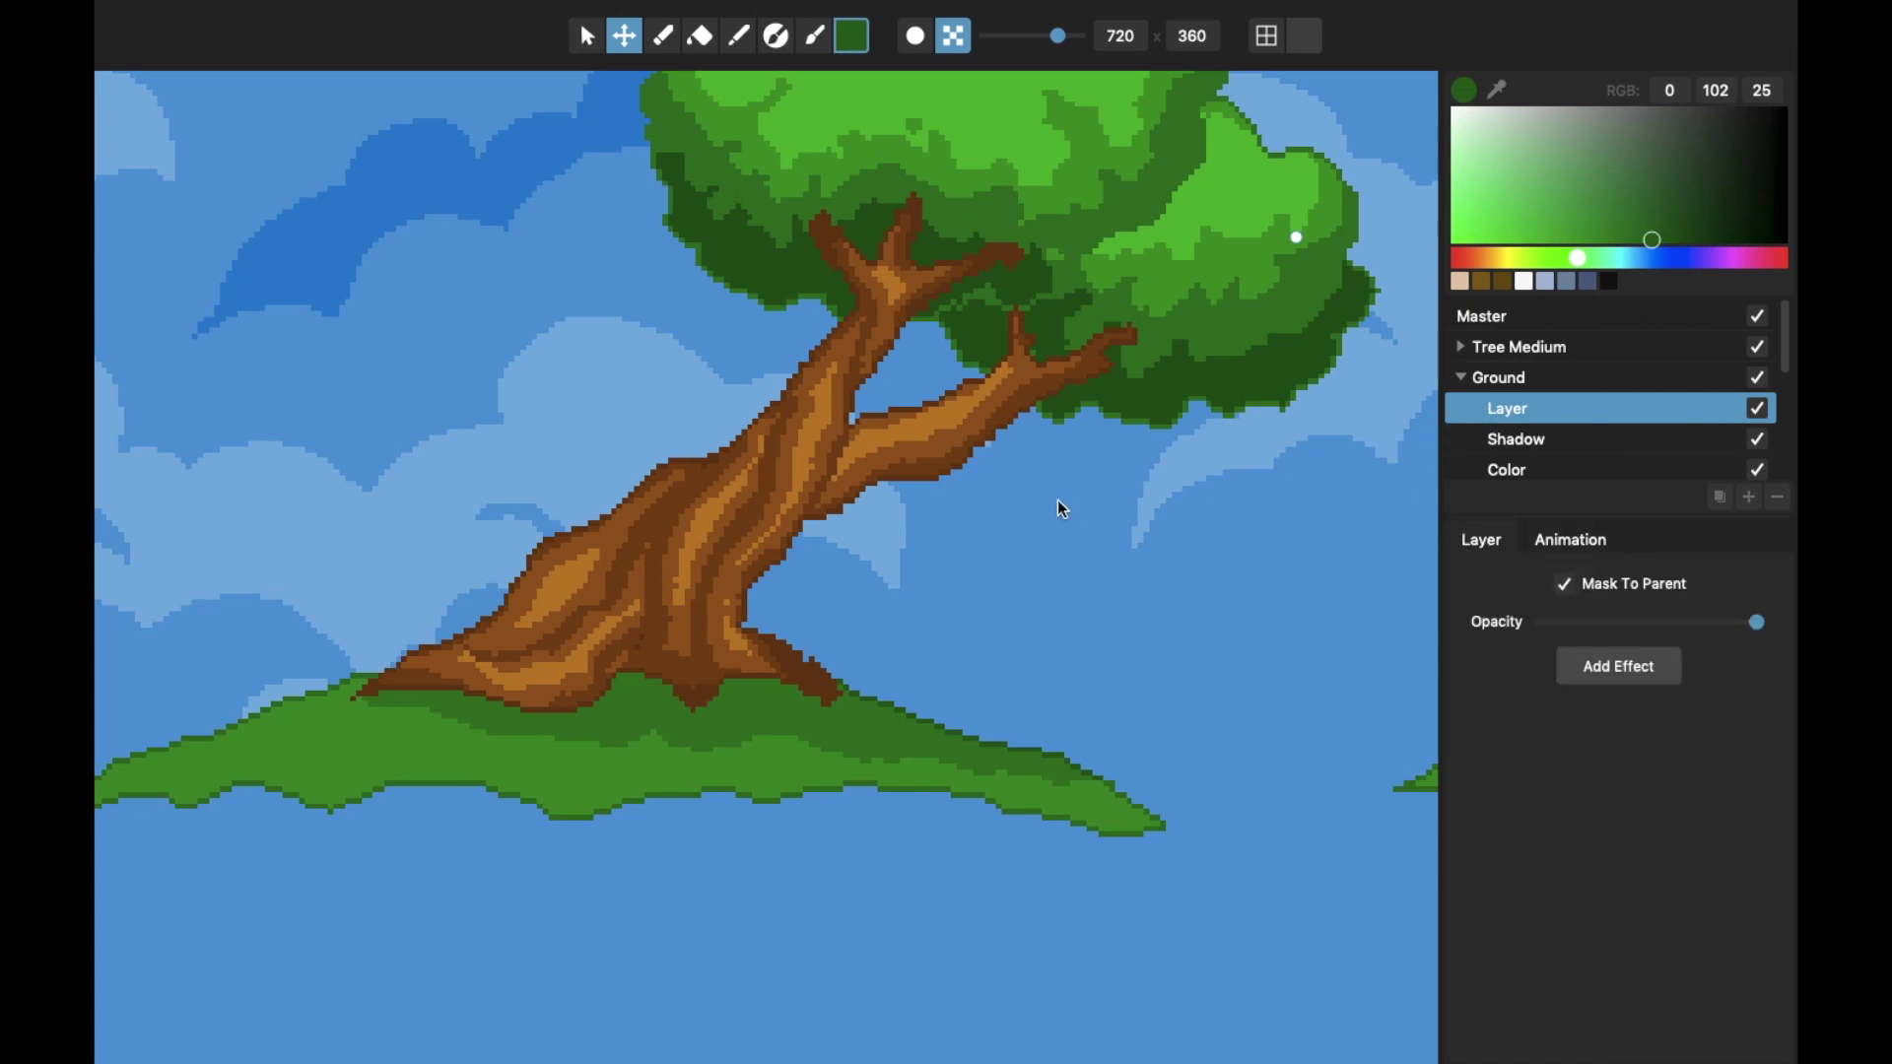
With the pencil, draw a dark green (0 102 25) swirl on the grass under the big tree
{"action": "scroll", "coordinate": [678, 746], "scroll_direction": "up", "scroll_amount": 3}
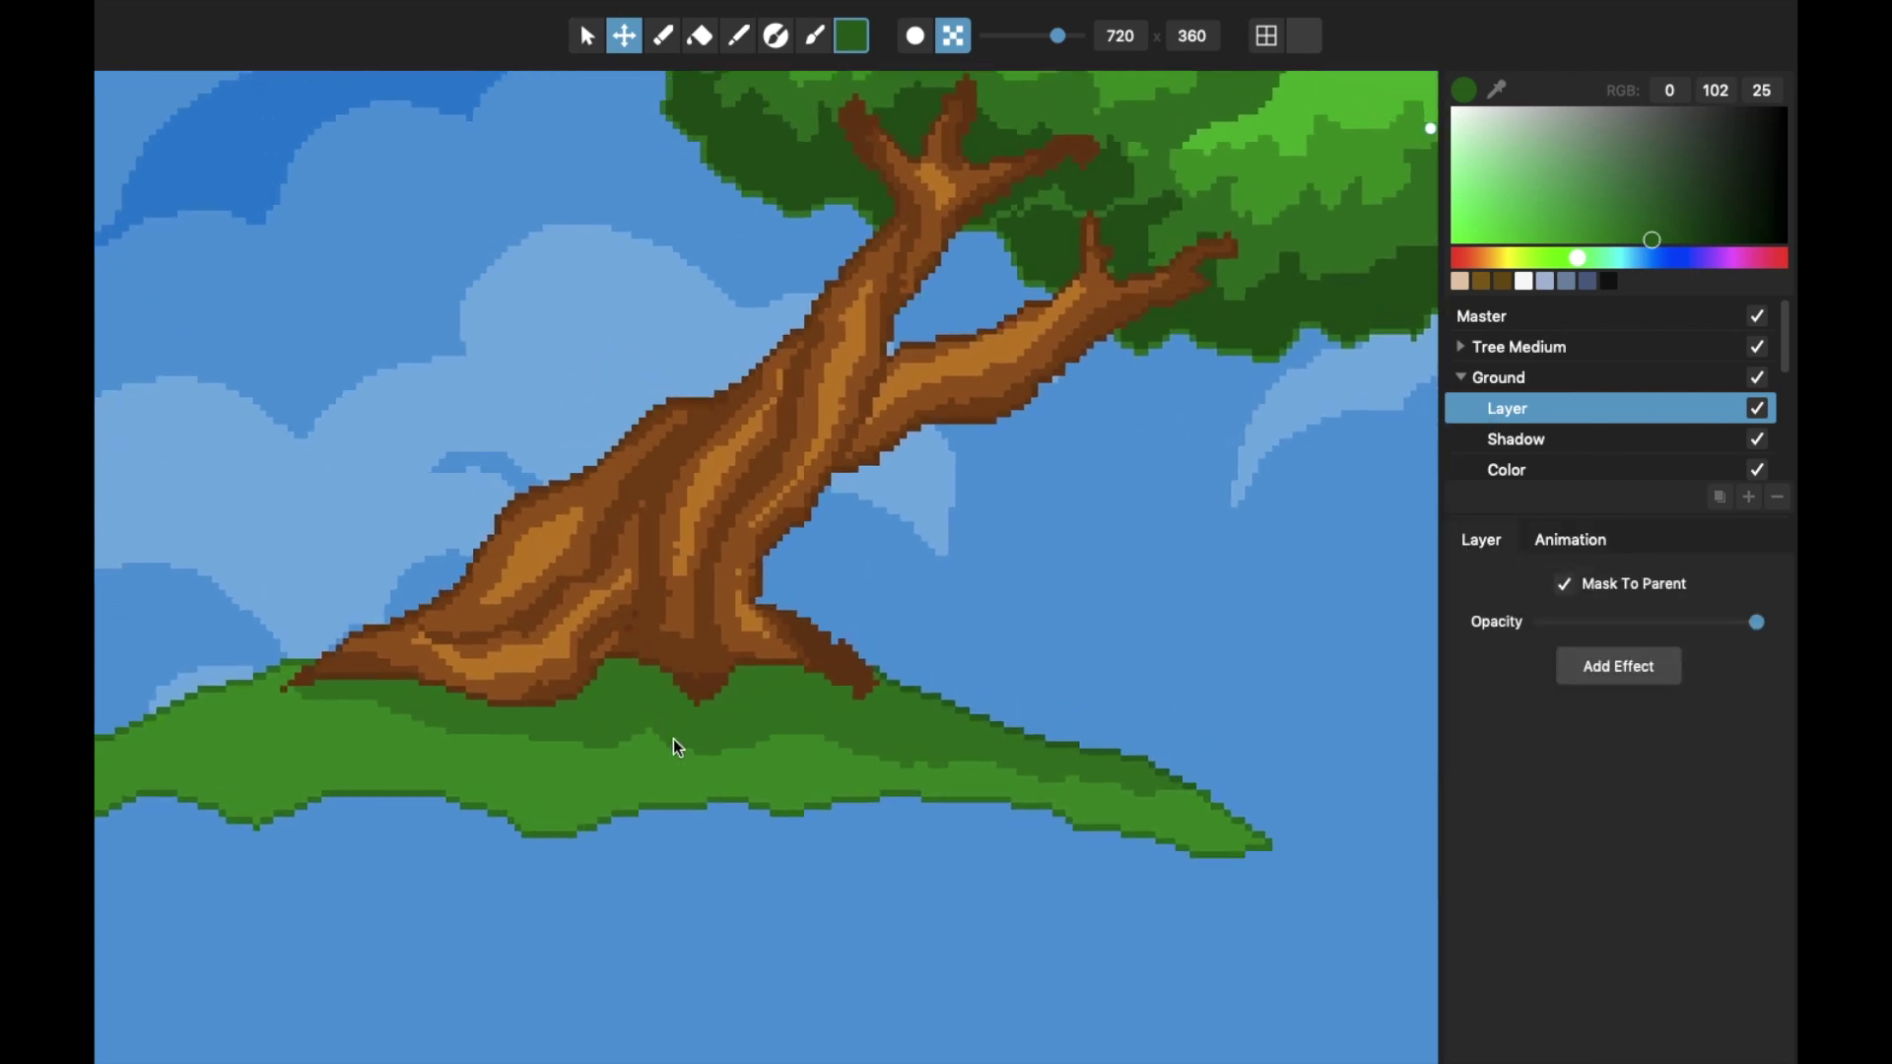
{"action": "left_click", "coordinate": [741, 41]}
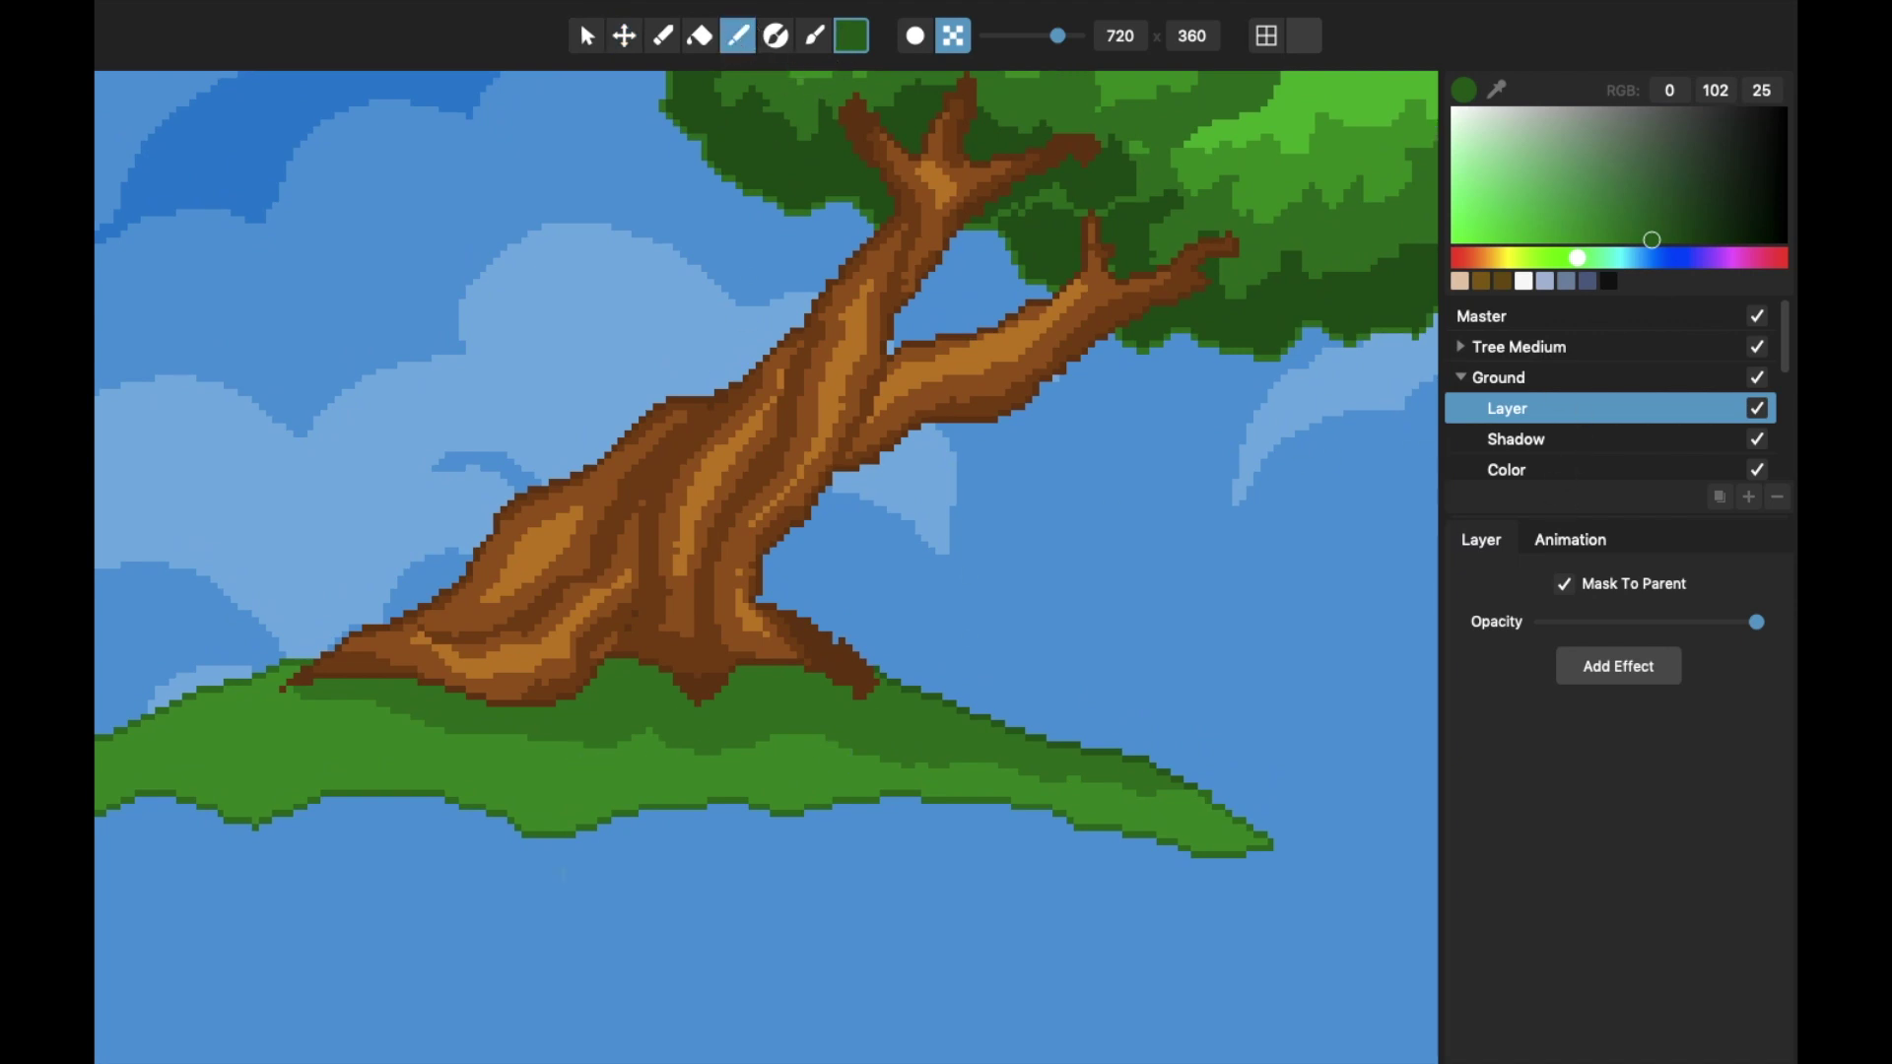
{"action": "scroll", "coordinate": [522, 826], "scroll_direction": "up", "scroll_amount": 3}
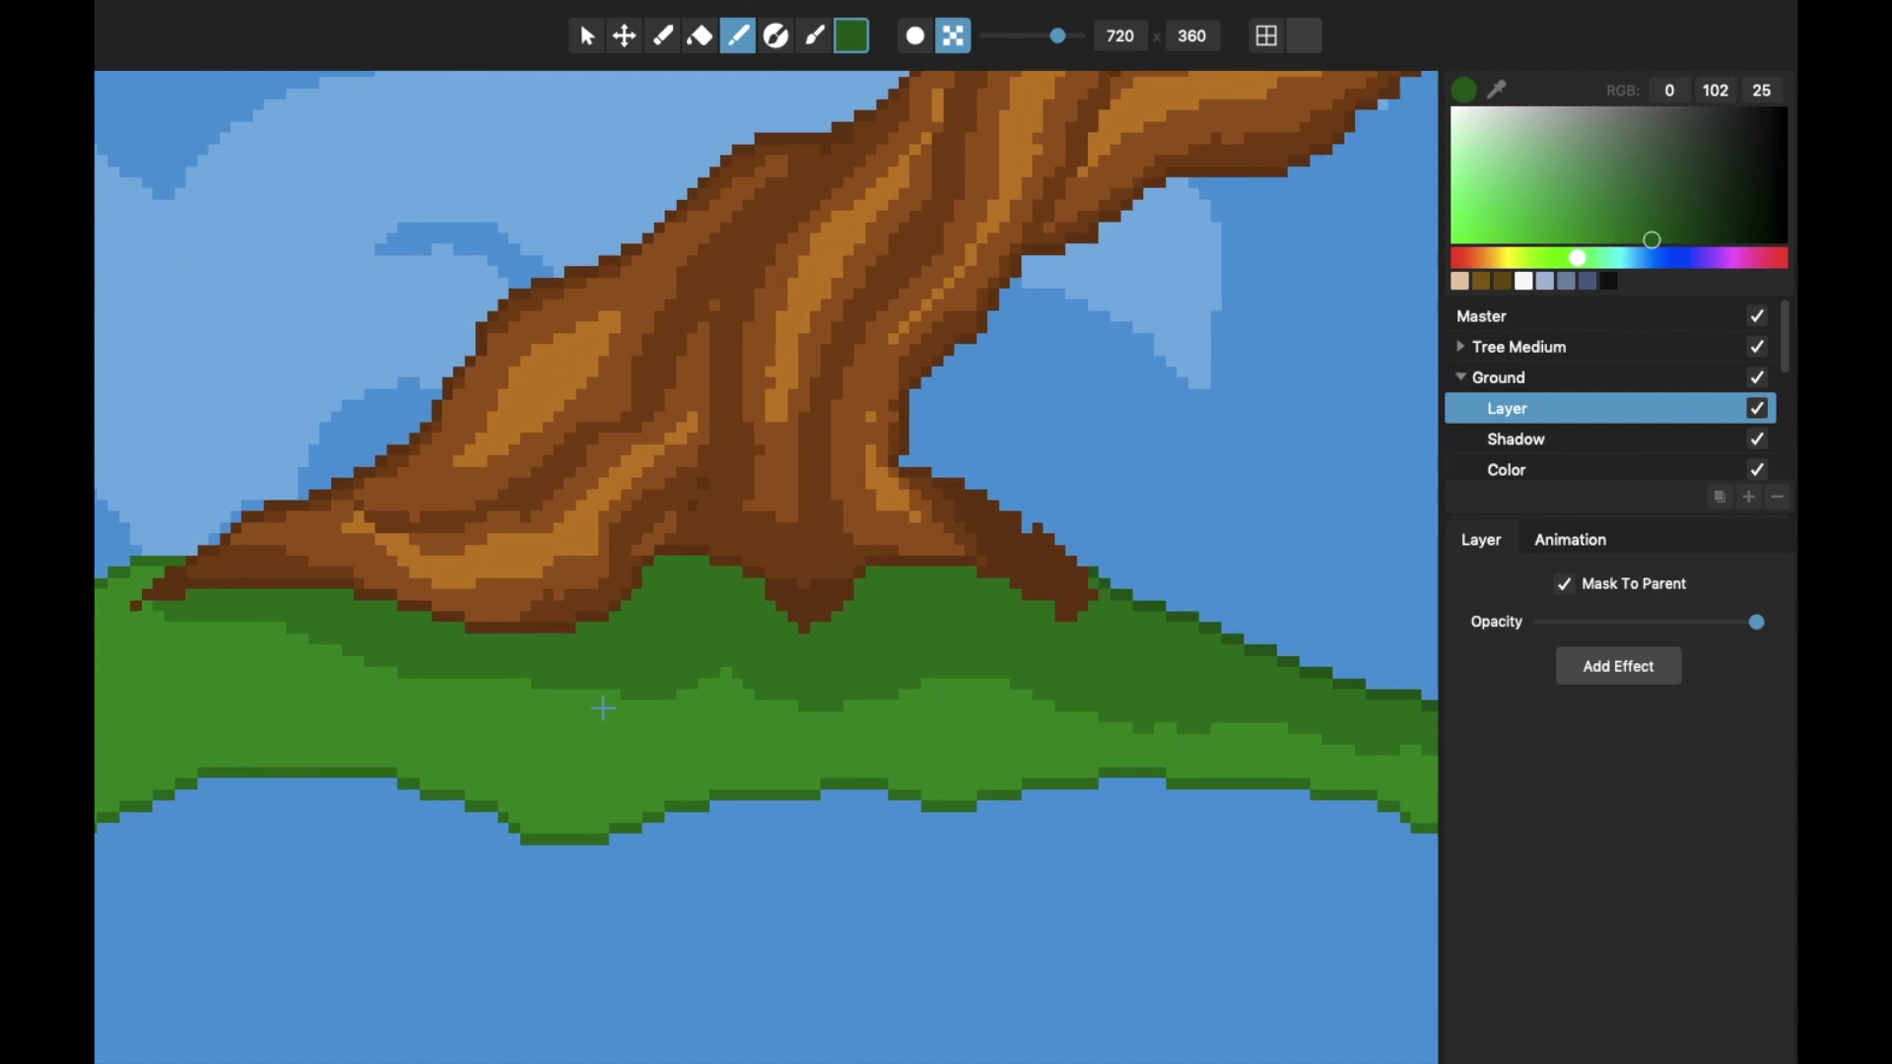
{"action": "mouse_move", "coordinate": [595, 783]}
{"action": "left_mouse_down"}
{"action": "mouse_move", "coordinate": [625, 706]}
{"action": "mouse_move", "coordinate": [696, 718]}
{"action": "mouse_move", "coordinate": [676, 663]}
{"action": "mouse_move", "coordinate": [653, 666]}
{"action": "mouse_move", "coordinate": [675, 702]}
{"action": "left_mouse_up"}
{"action": "key", "text": "super+z"}
{"action": "mouse_move", "coordinate": [663, 774]}
{"action": "left_mouse_down"}
{"action": "mouse_move", "coordinate": [628, 710]}
{"action": "mouse_move", "coordinate": [663, 681]}
{"action": "mouse_move", "coordinate": [724, 660]}
{"action": "mouse_move", "coordinate": [748, 685]}
{"action": "mouse_move", "coordinate": [733, 739]}
{"action": "mouse_move", "coordinate": [672, 733]}
{"action": "mouse_move", "coordinate": [706, 710]}
{"action": "left_mouse_up"}
{"action": "left_click", "coordinate": [586, 36]}
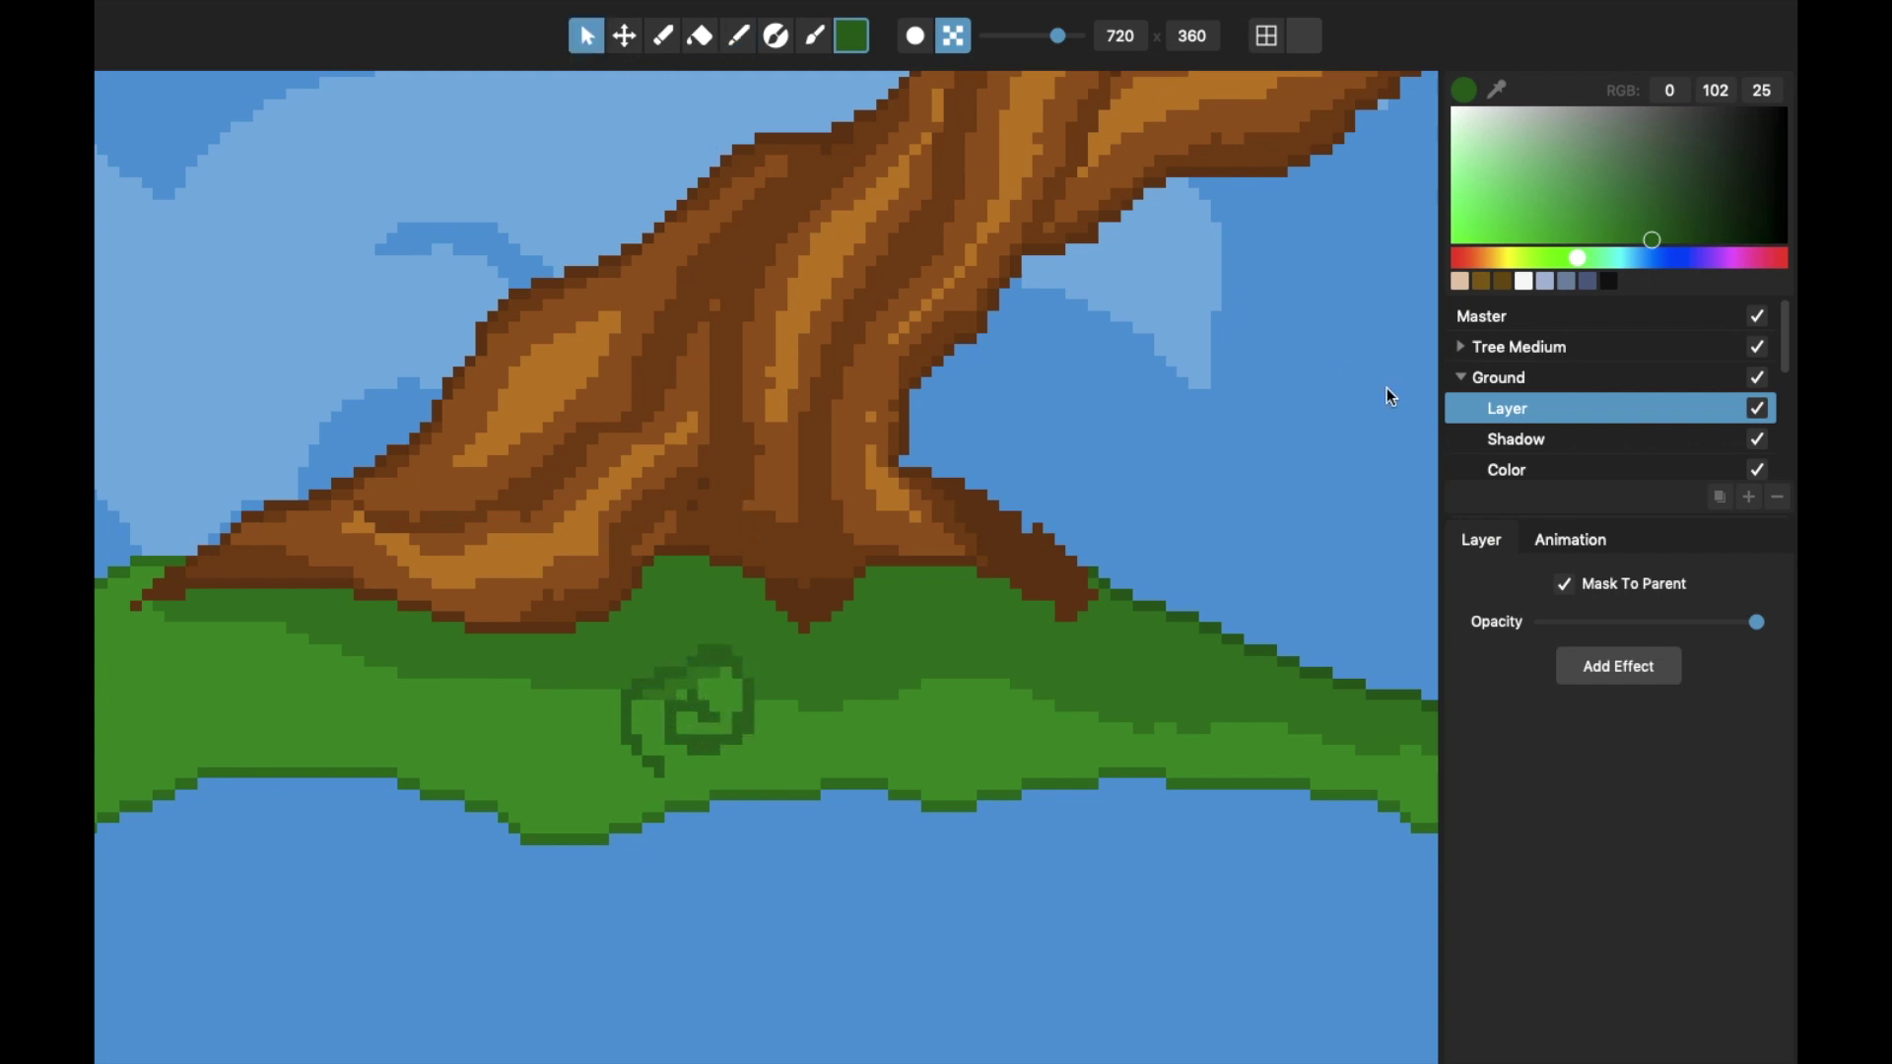
Add a Repeat effect to the swirl, then toggle Mask To Parent off and back on
{"action": "left_click", "coordinate": [1616, 668]}
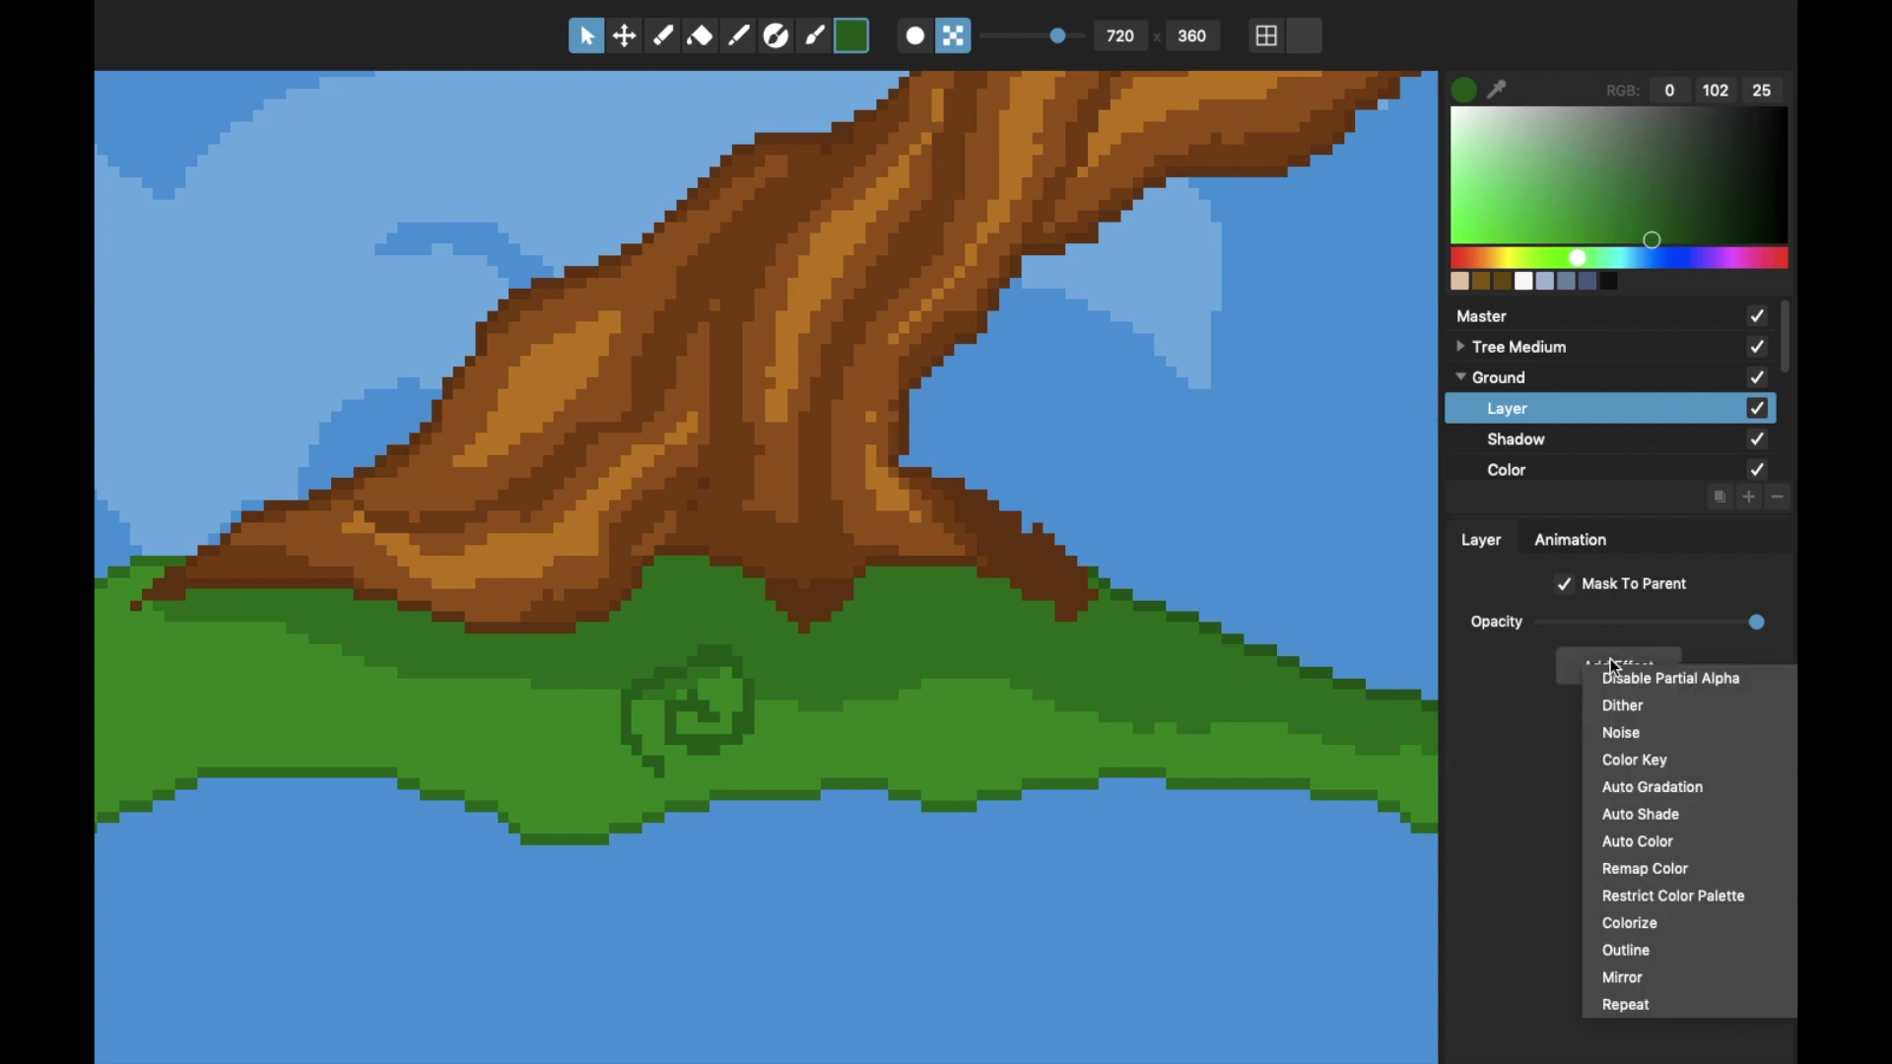
{"action": "left_click", "coordinate": [1635, 1005]}
{"action": "scroll", "coordinate": [771, 743], "scroll_direction": "down", "scroll_amount": 2}
{"action": "scroll", "coordinate": [770, 743], "scroll_direction": "down", "scroll_amount": 1}
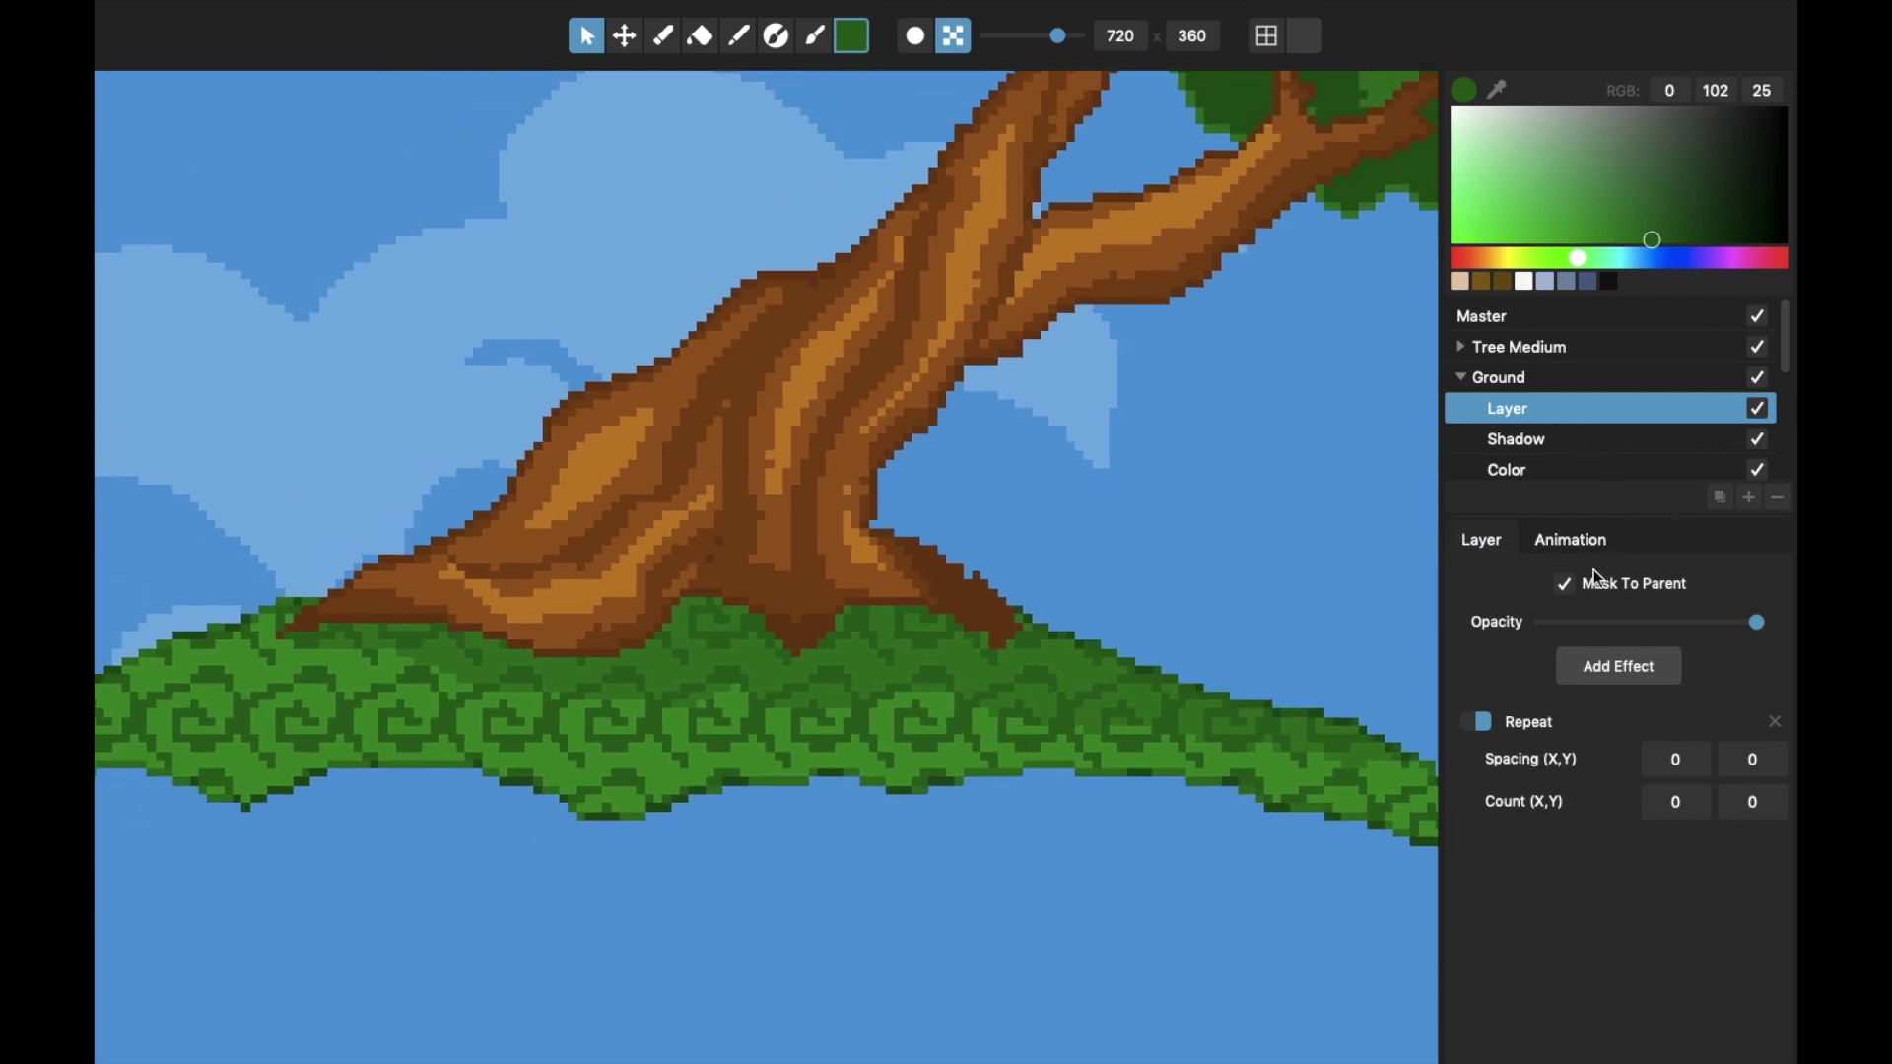
{"action": "left_click", "coordinate": [1564, 585]}
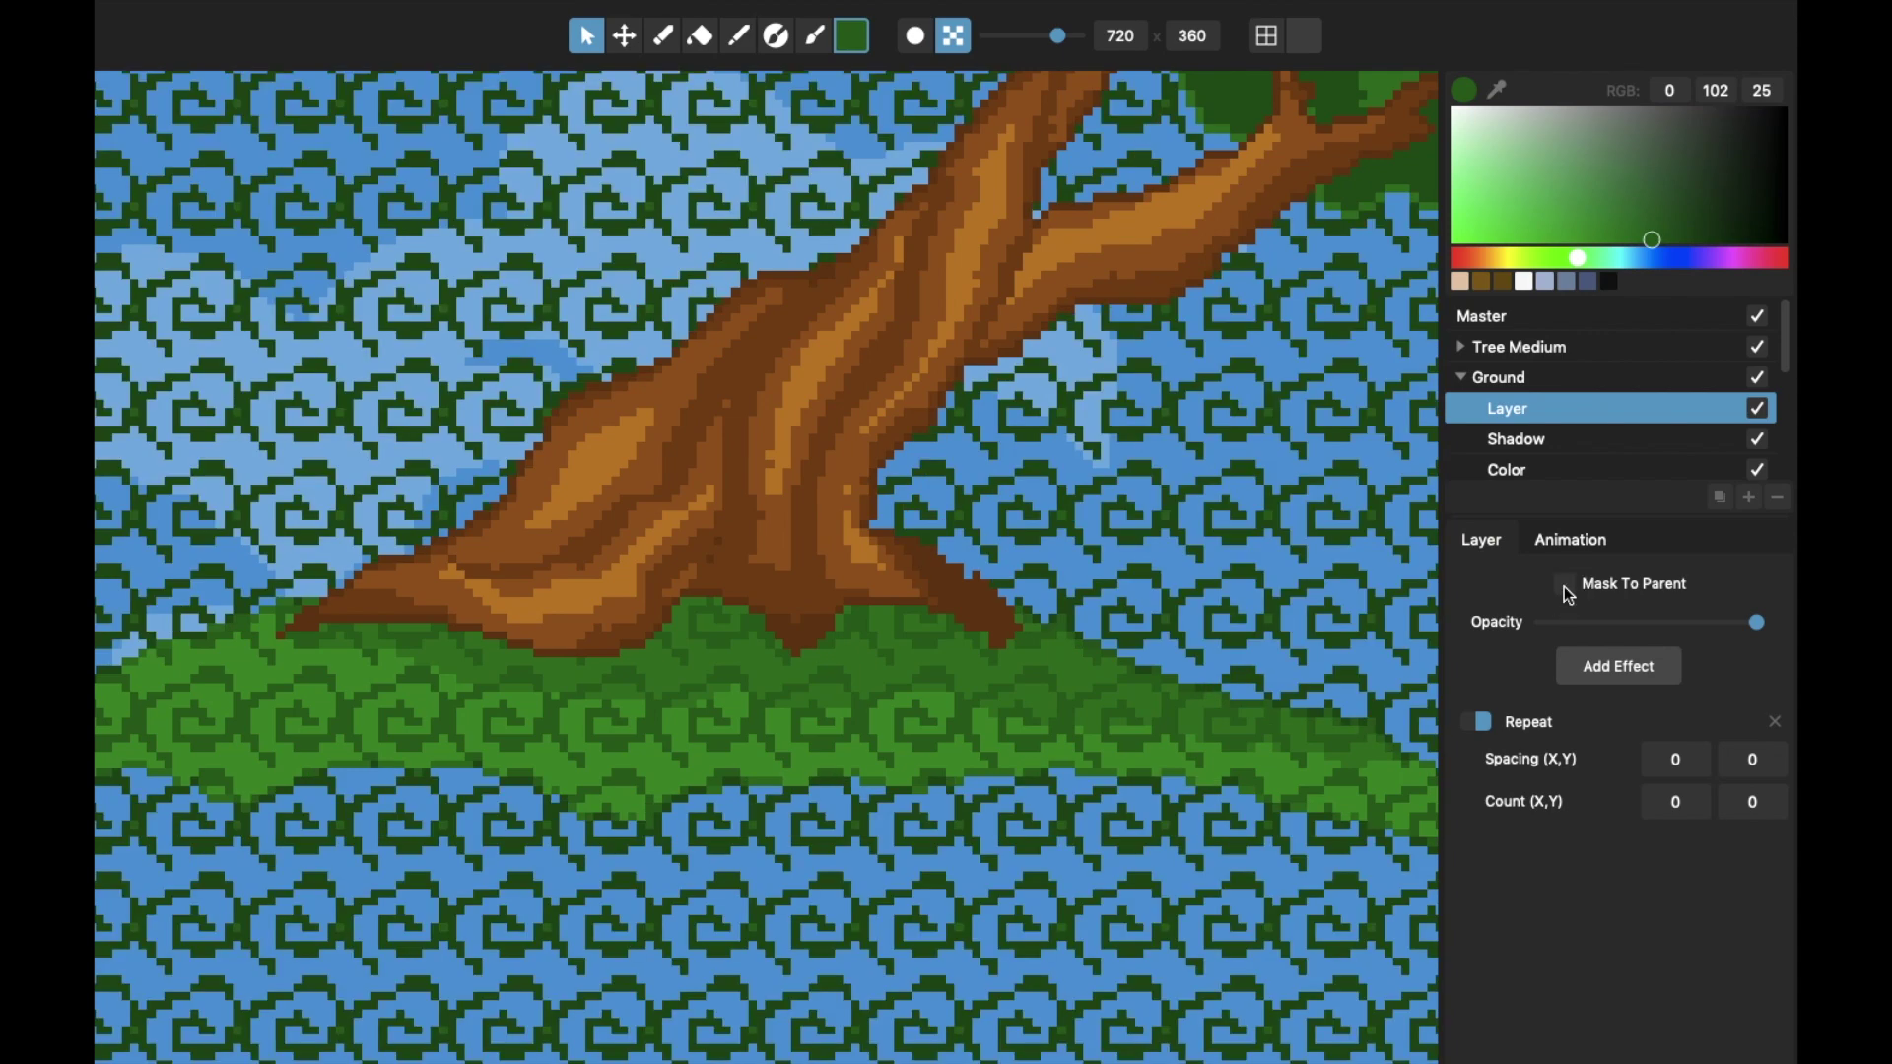
{"action": "scroll", "coordinate": [1044, 504], "scroll_direction": "down", "scroll_amount": 3}
{"action": "scroll", "coordinate": [1044, 505], "scroll_direction": "up", "scroll_amount": 3}
{"action": "left_click", "coordinate": [1565, 585]}
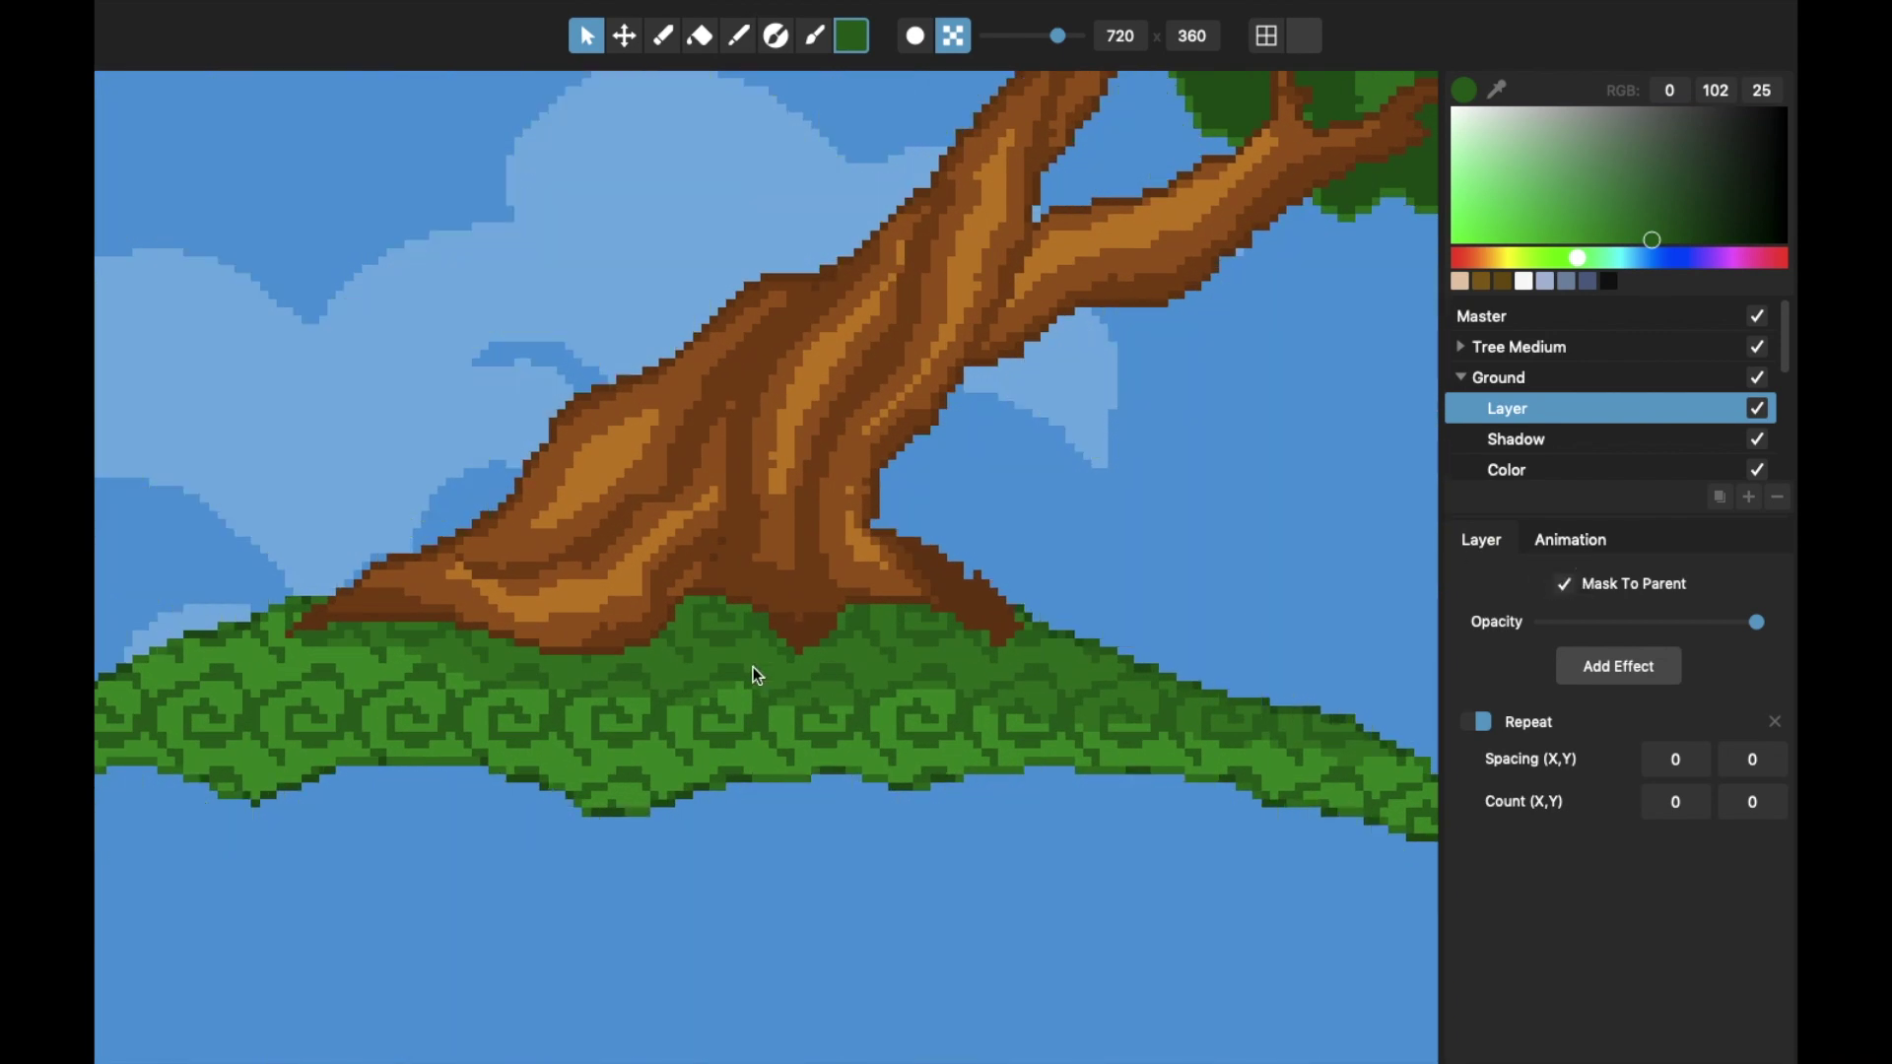
Nudge the swirl tile up and left and shrink it slightly
{"action": "left_click", "coordinate": [624, 37]}
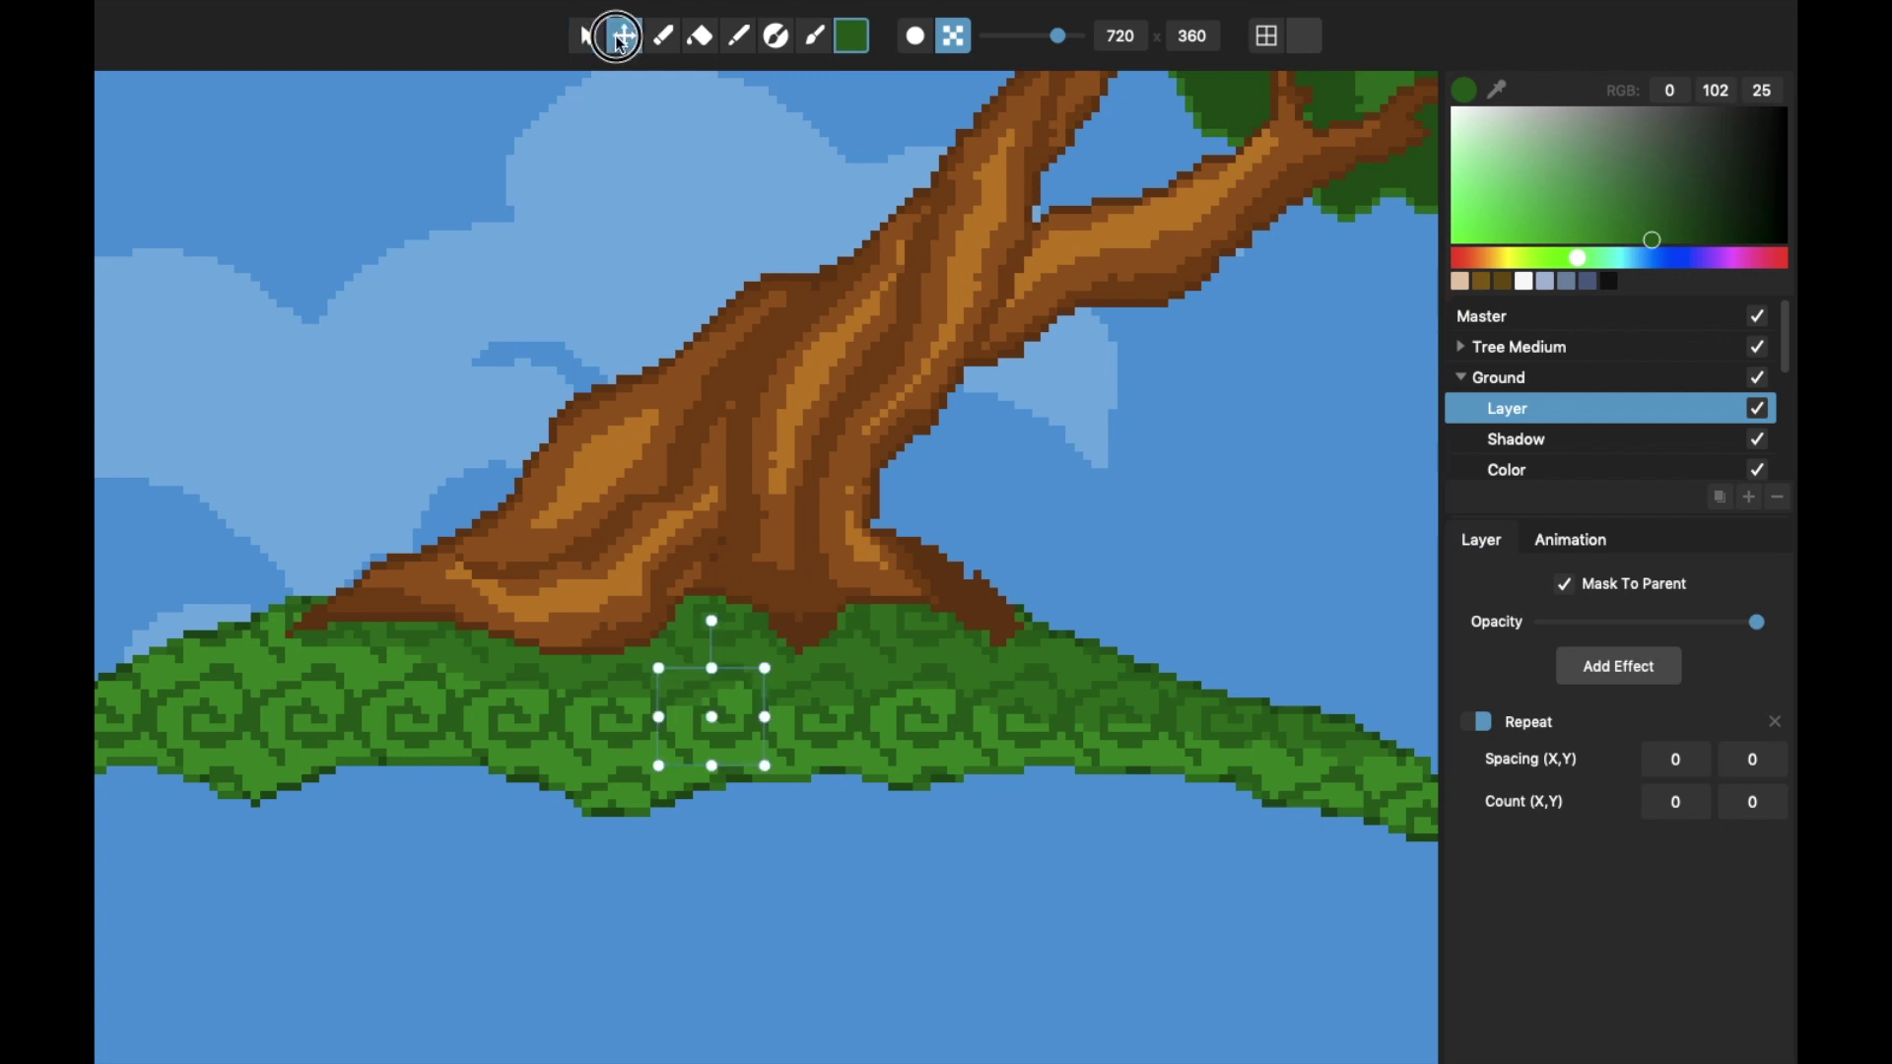
{"action": "mouse_move", "coordinate": [726, 698]}
{"action": "left_mouse_down"}
{"action": "mouse_move", "coordinate": [744, 670]}
{"action": "mouse_move", "coordinate": [720, 685]}
{"action": "left_mouse_up"}
{"action": "mouse_move", "coordinate": [757, 753]}
{"action": "left_mouse_down"}
{"action": "mouse_move", "coordinate": [823, 781]}
{"action": "mouse_move", "coordinate": [729, 727]}
{"action": "mouse_move", "coordinate": [810, 781]}
{"action": "mouse_move", "coordinate": [735, 730]}
{"action": "mouse_move", "coordinate": [790, 781]}
{"action": "mouse_move", "coordinate": [767, 752]}
{"action": "left_mouse_up"}
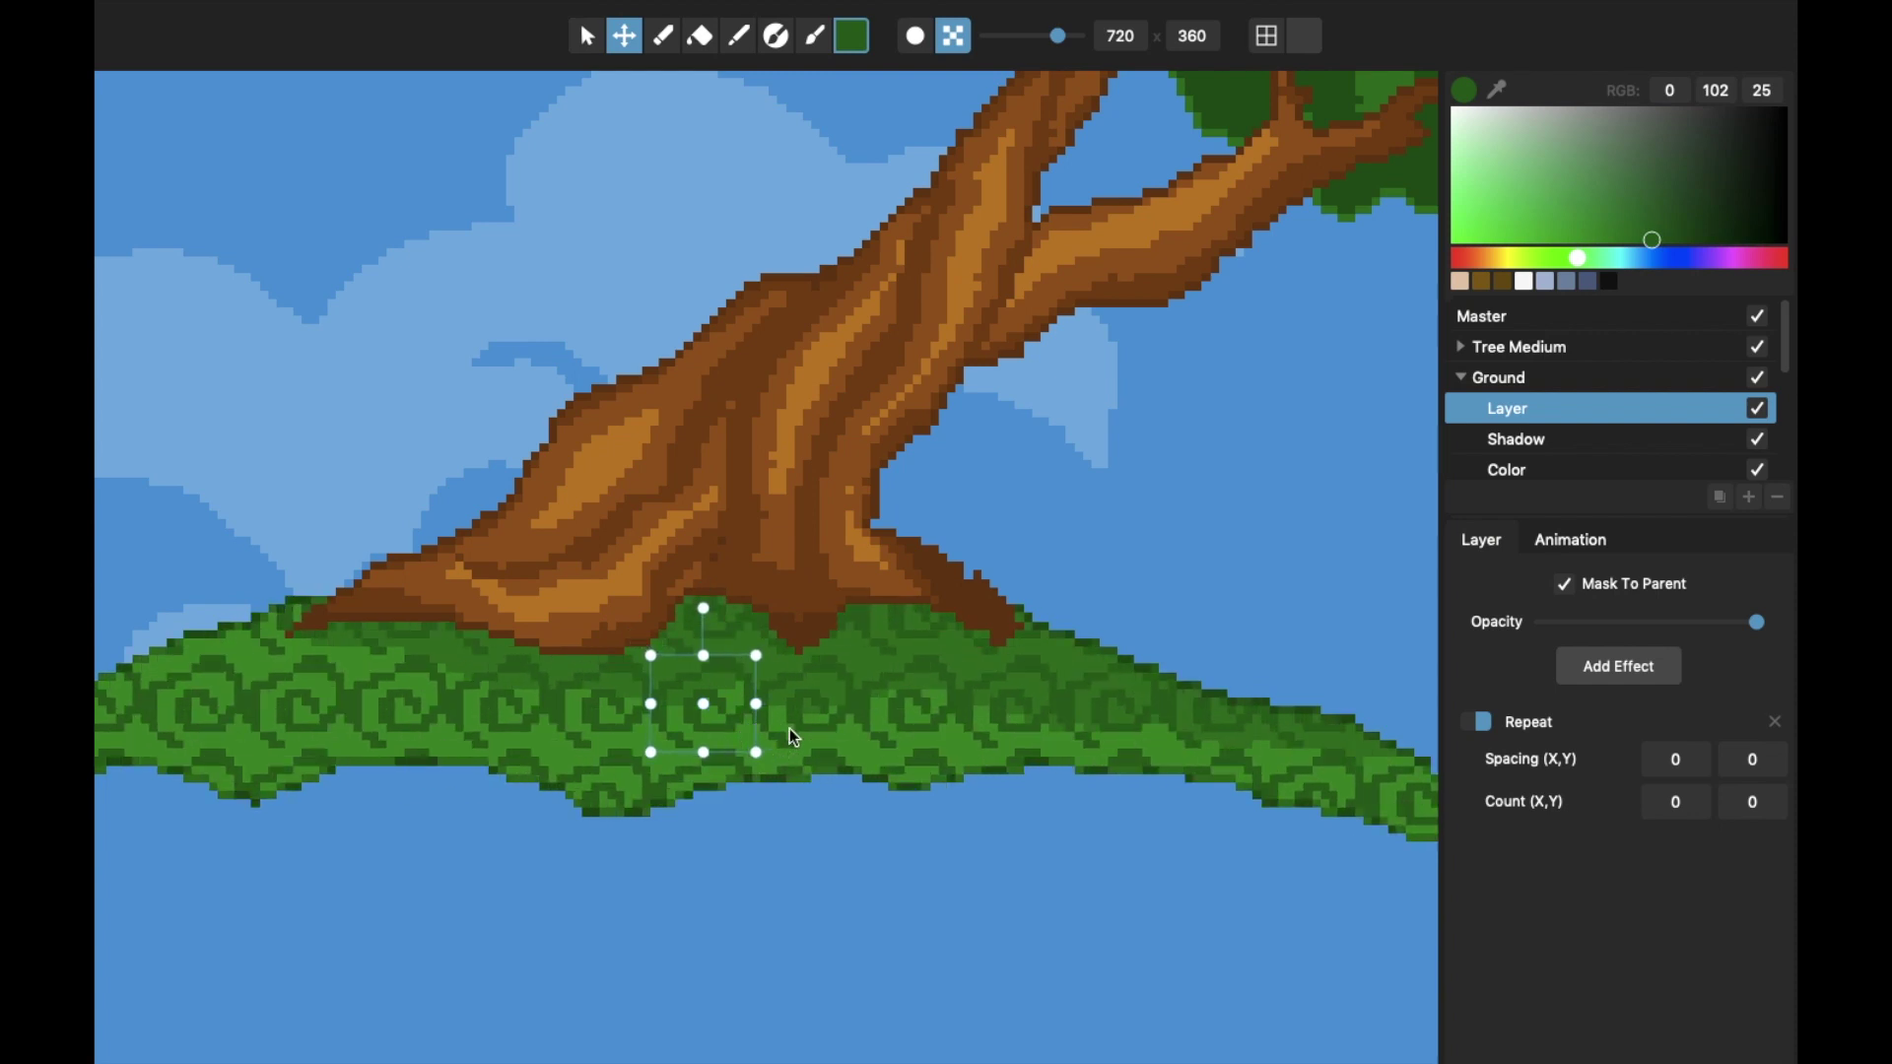
Set the Repeat effect's horizontal and vertical spacing to 2
{"action": "left_click", "coordinate": [1692, 761]}
{"action": "type", "text": "2"}
{"action": "key", "text": "Tab"}
{"action": "type", "text": "2"}
{"action": "key", "text": "Tab"}
Try repeat counts of 1, 2 and 3, then set the horizontal count to 0 for endless tiling
{"action": "double_click", "coordinate": [1702, 808]}
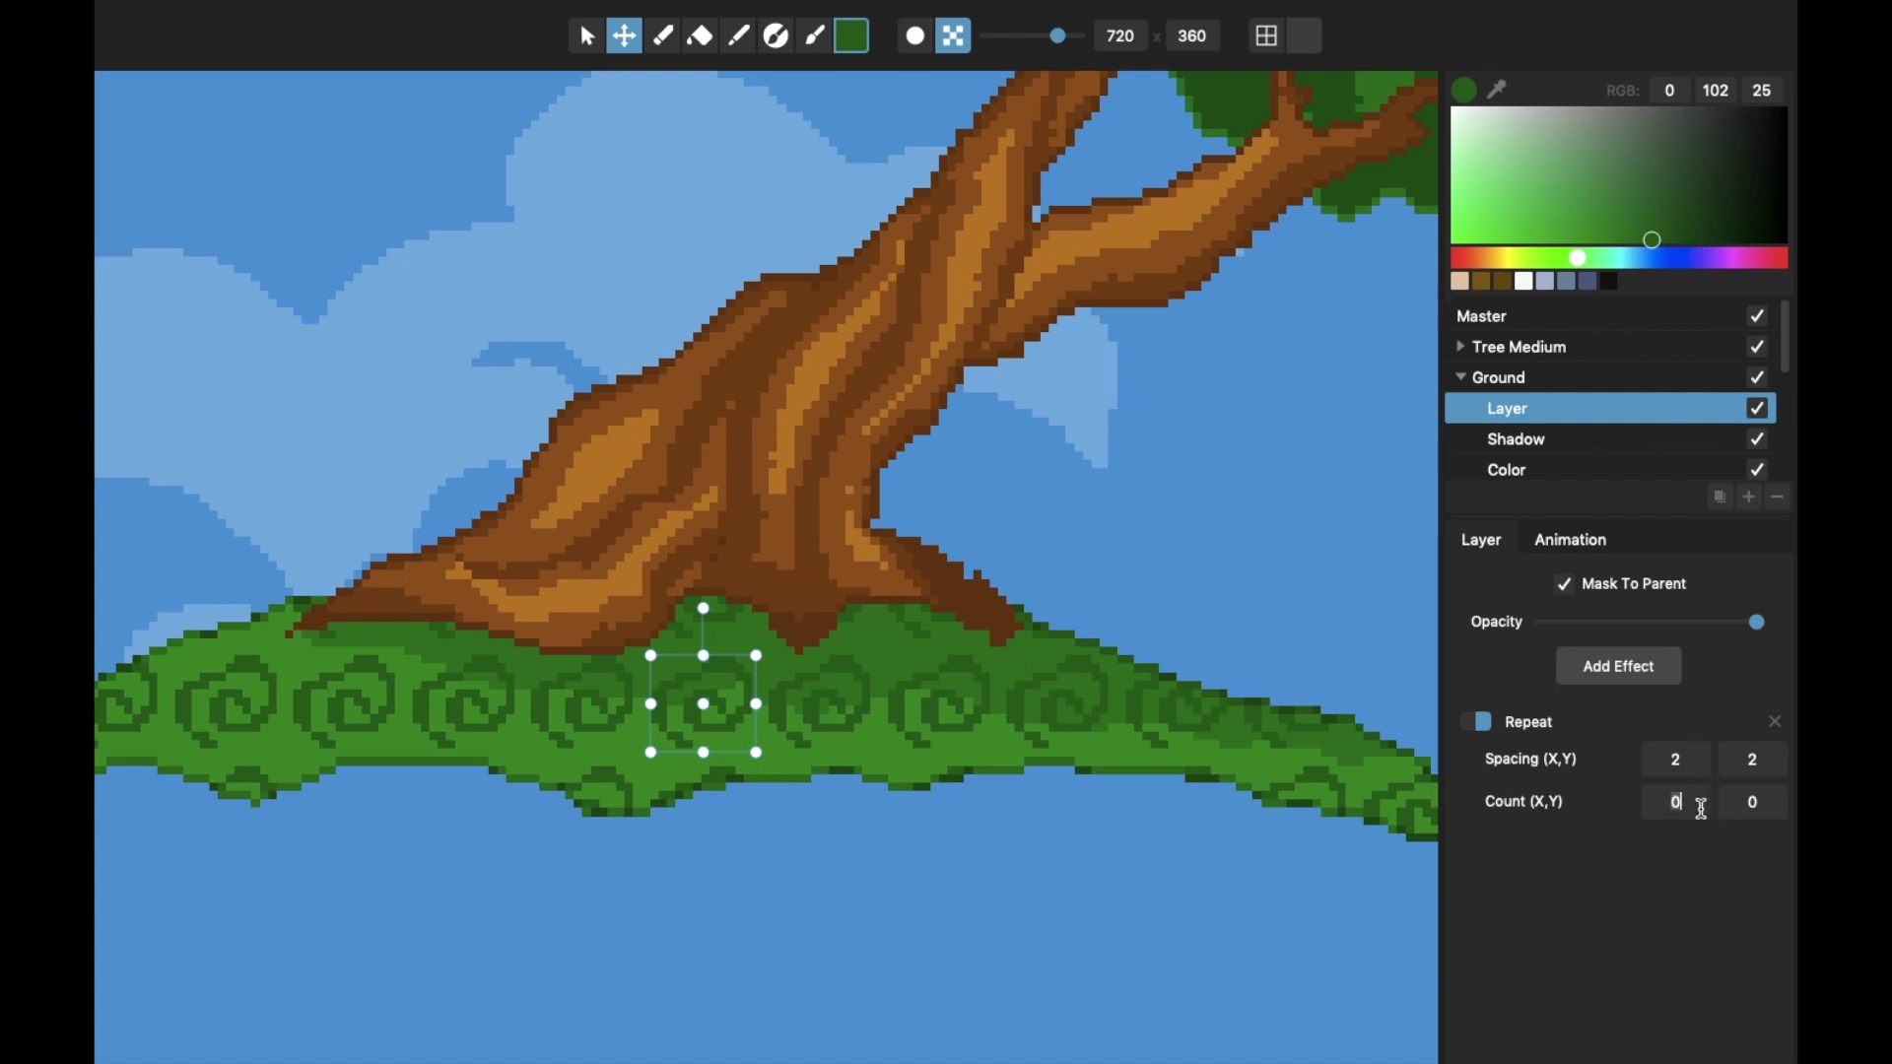
{"action": "double_click", "coordinate": [1771, 800]}
{"action": "type", "text": "1"}
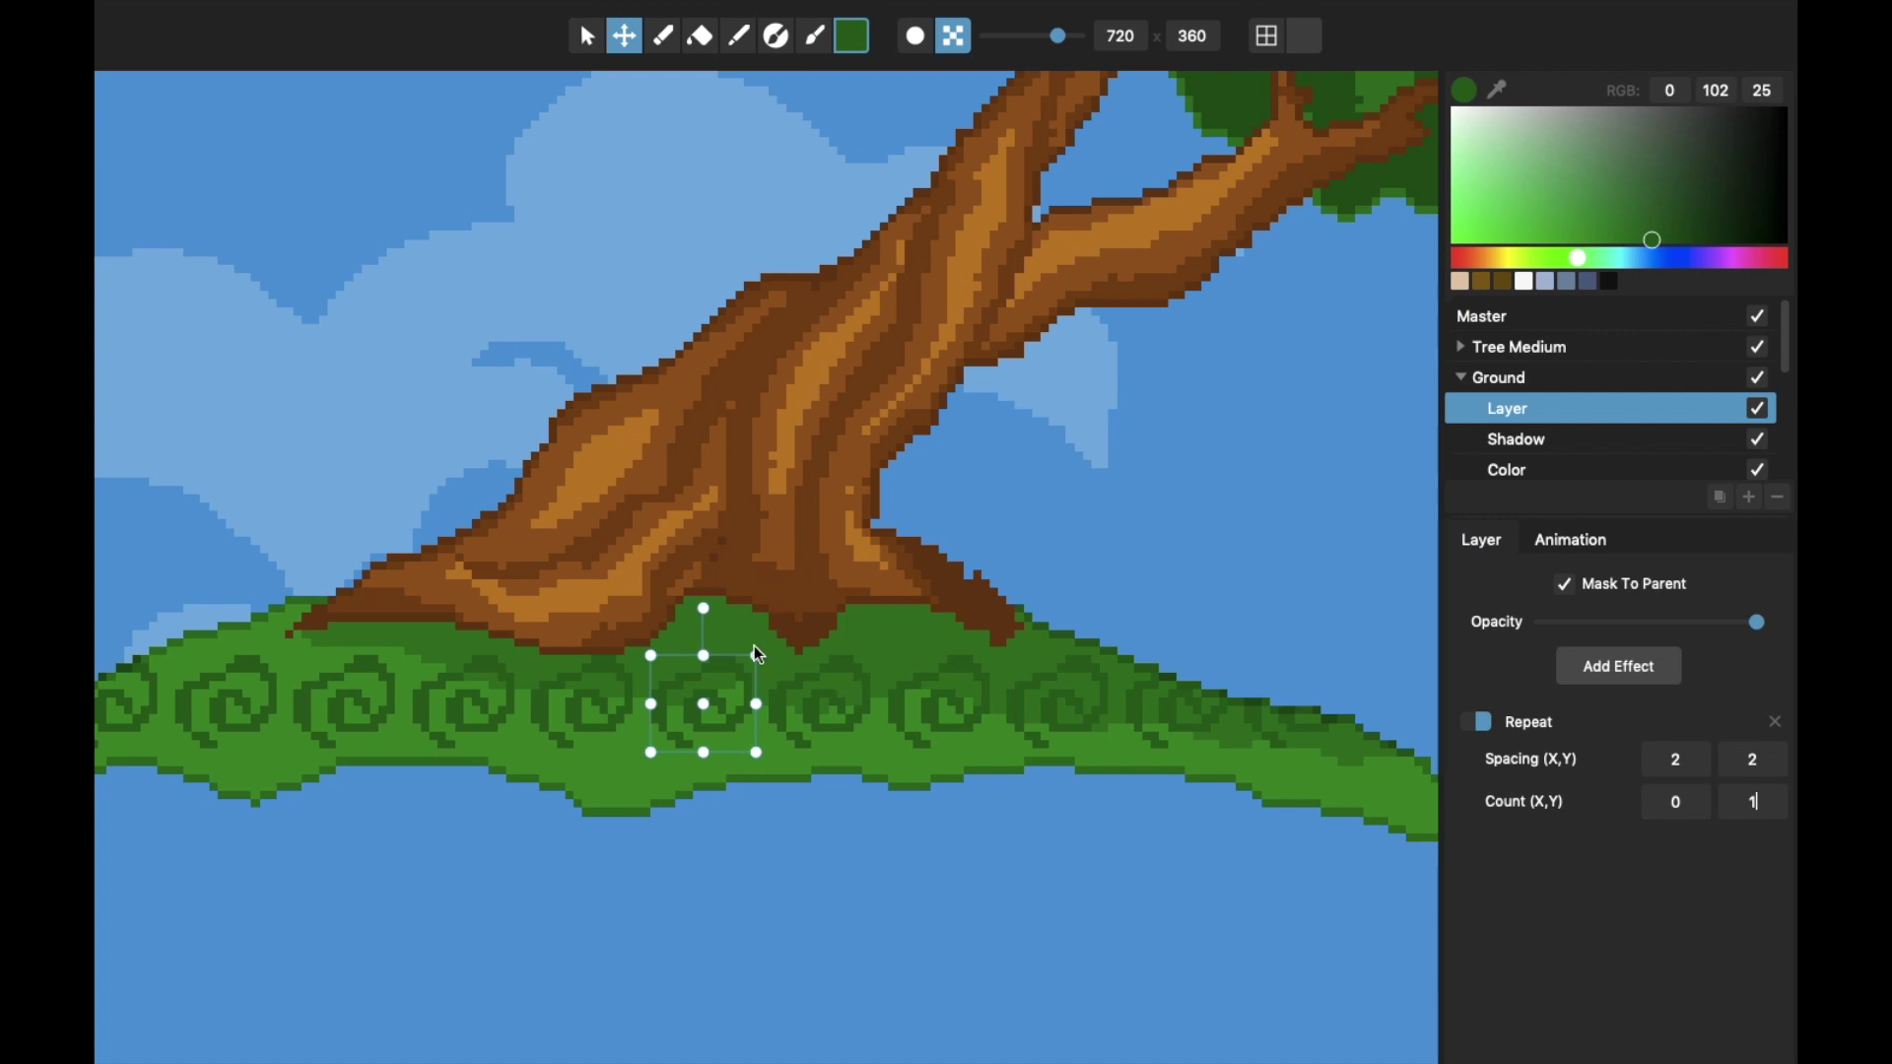
{"action": "mouse_move", "coordinate": [731, 716]}
{"action": "left_mouse_down"}
{"action": "mouse_move", "coordinate": [808, 696]}
{"action": "mouse_move", "coordinate": [765, 725]}
{"action": "left_mouse_up"}
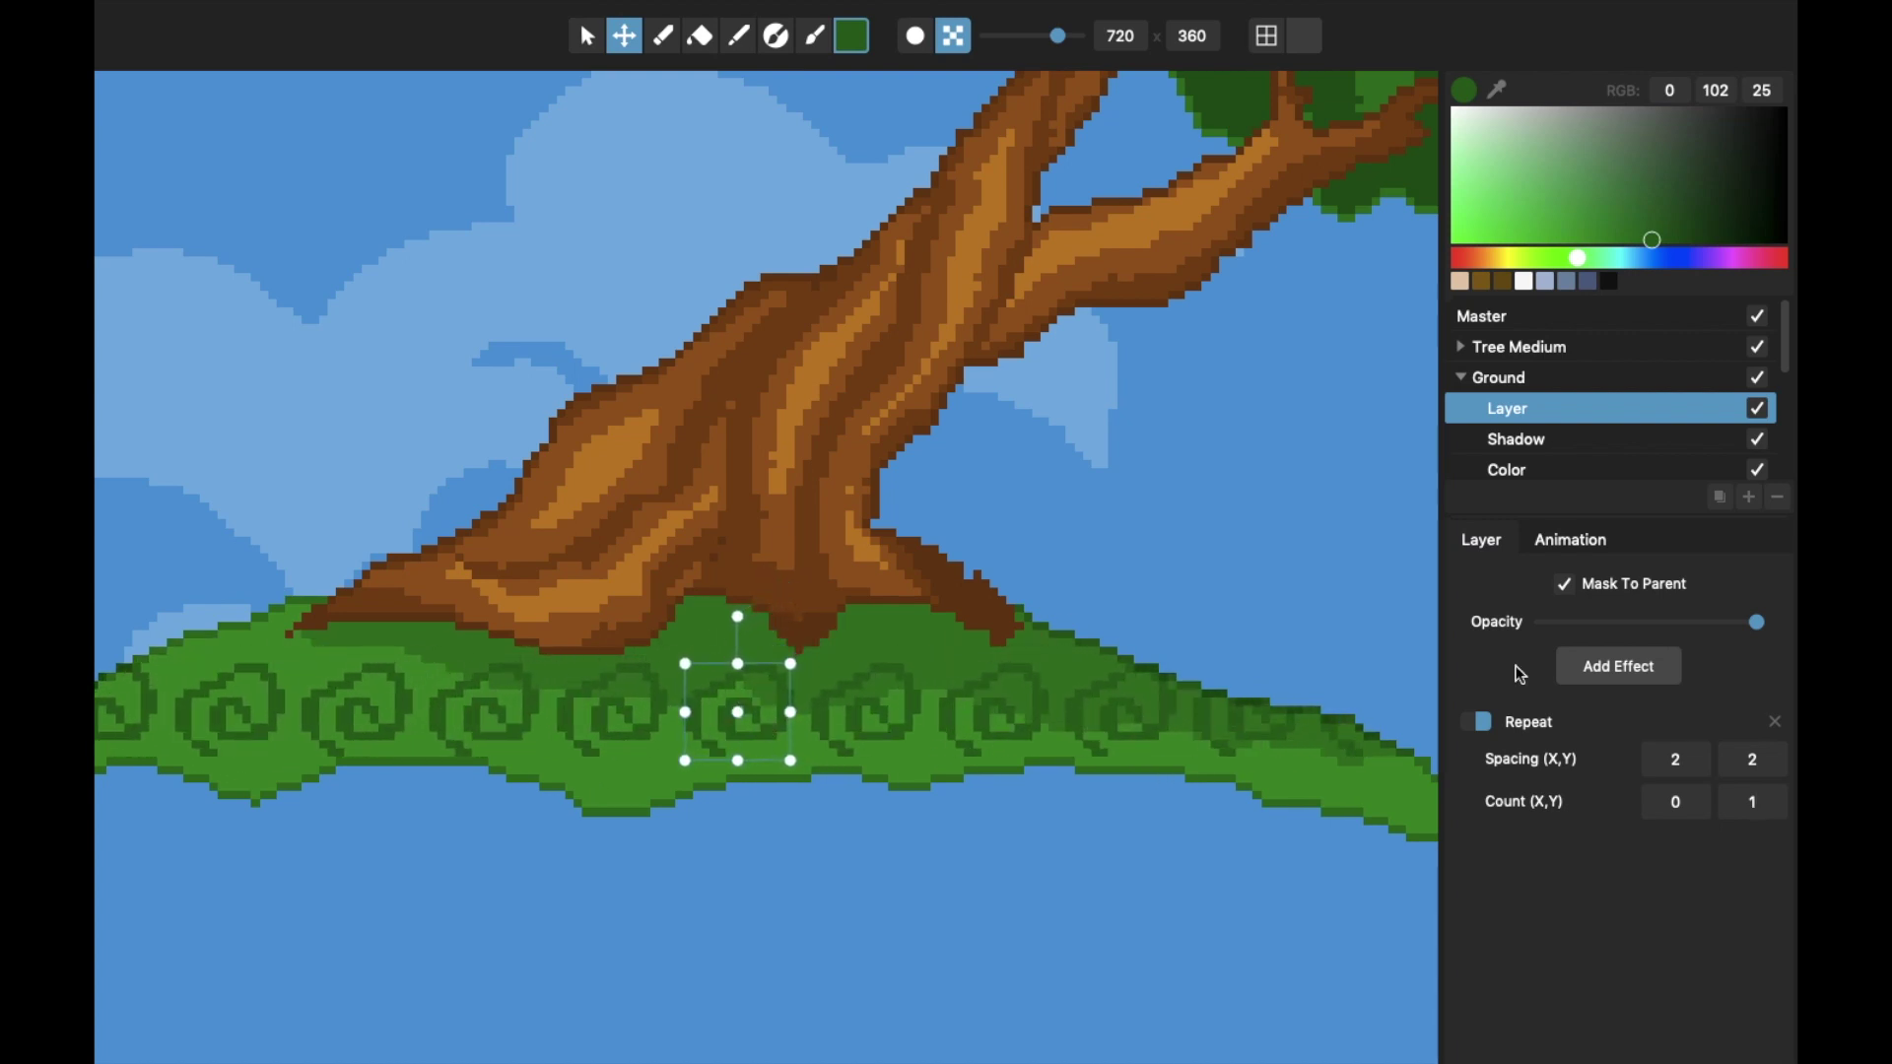
{"action": "double_click", "coordinate": [1679, 802]}
{"action": "type", "text": "2"}
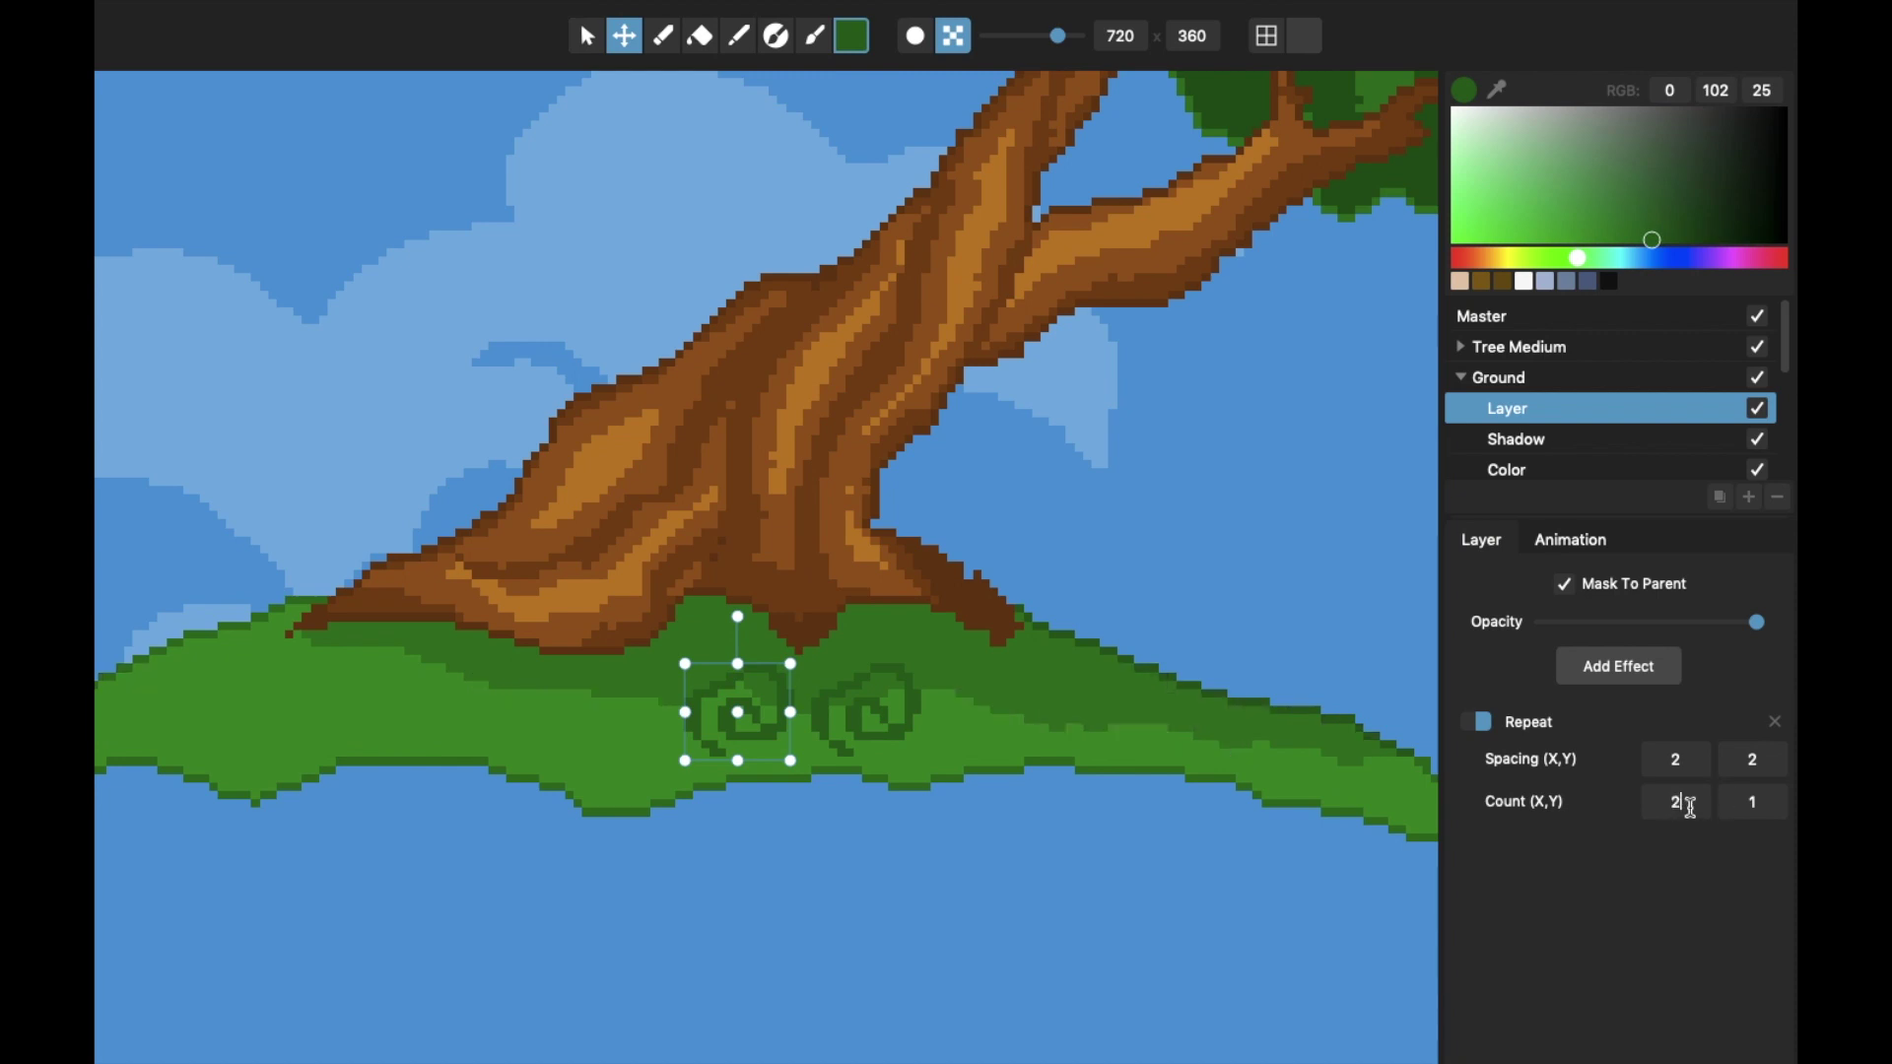
{"action": "left_click", "coordinate": [1748, 798]}
{"action": "key", "text": "BackSpace"}
{"action": "type", "text": "3"}
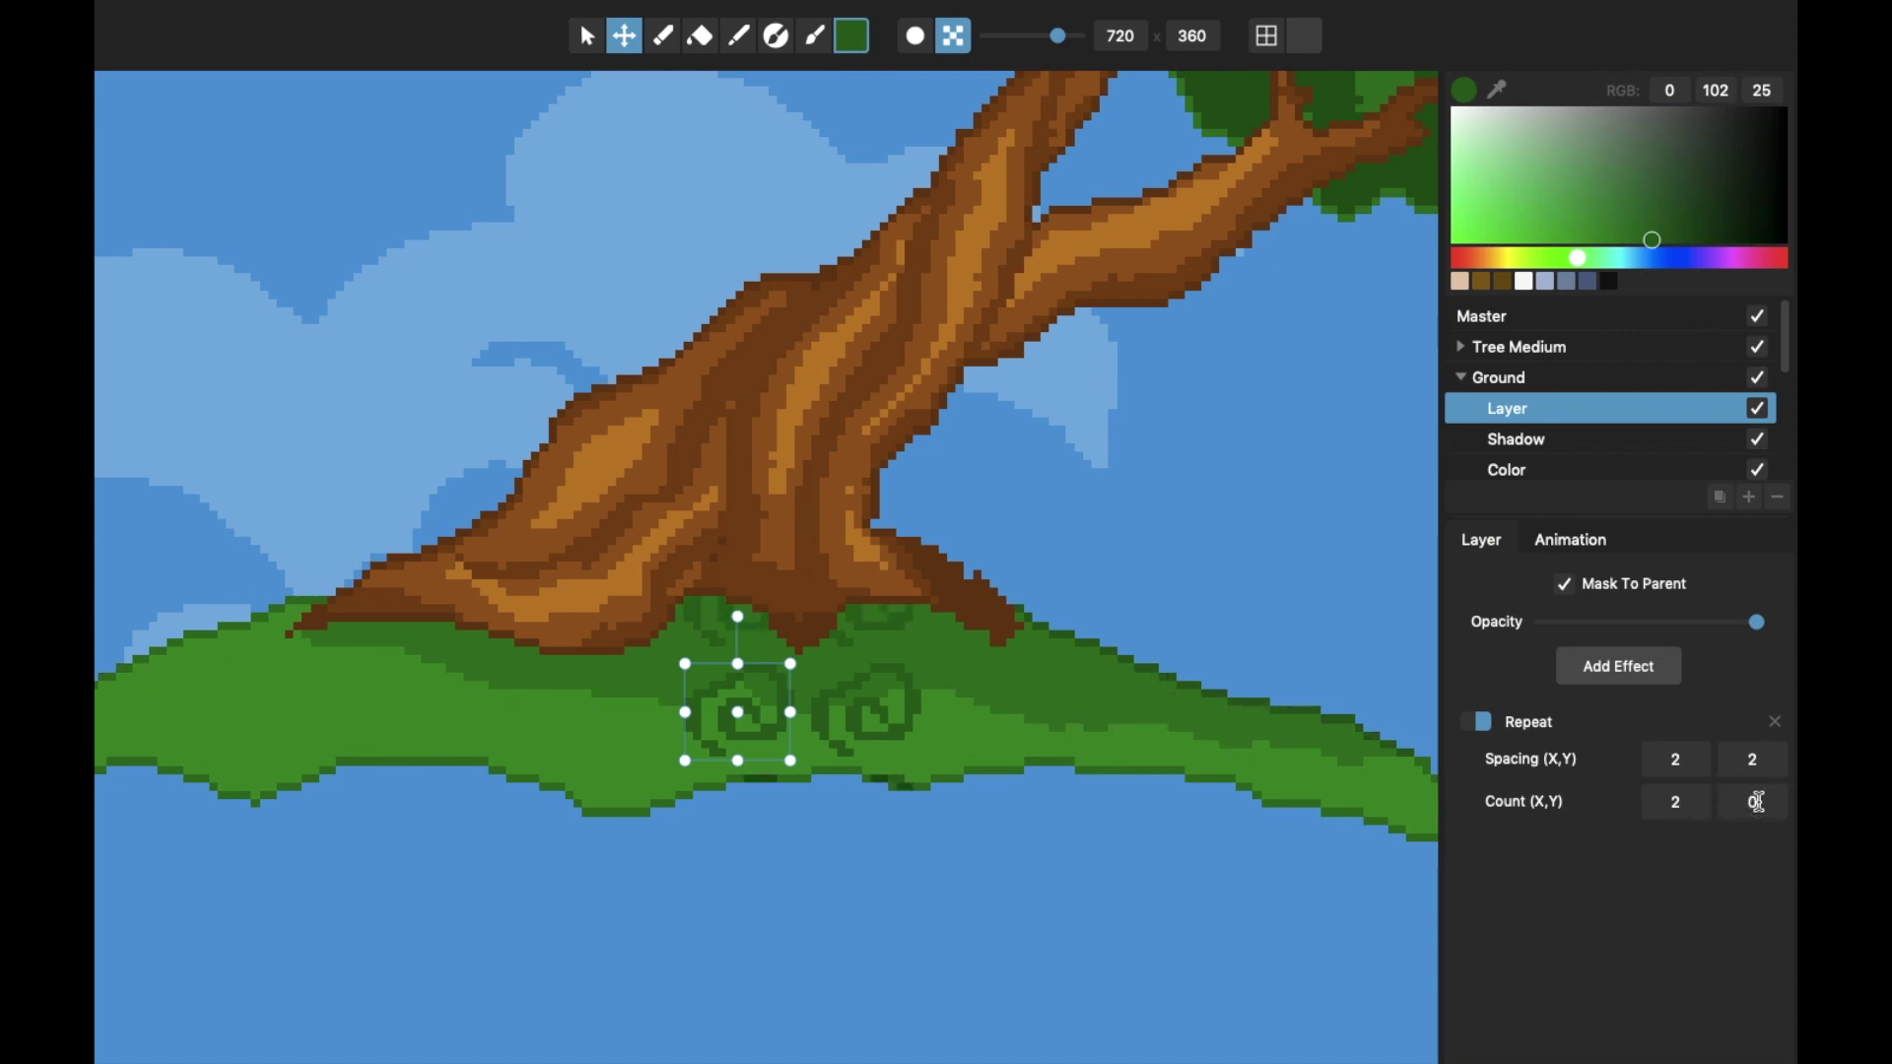
{"action": "double_click", "coordinate": [1676, 801]}
{"action": "type", "text": "0"}
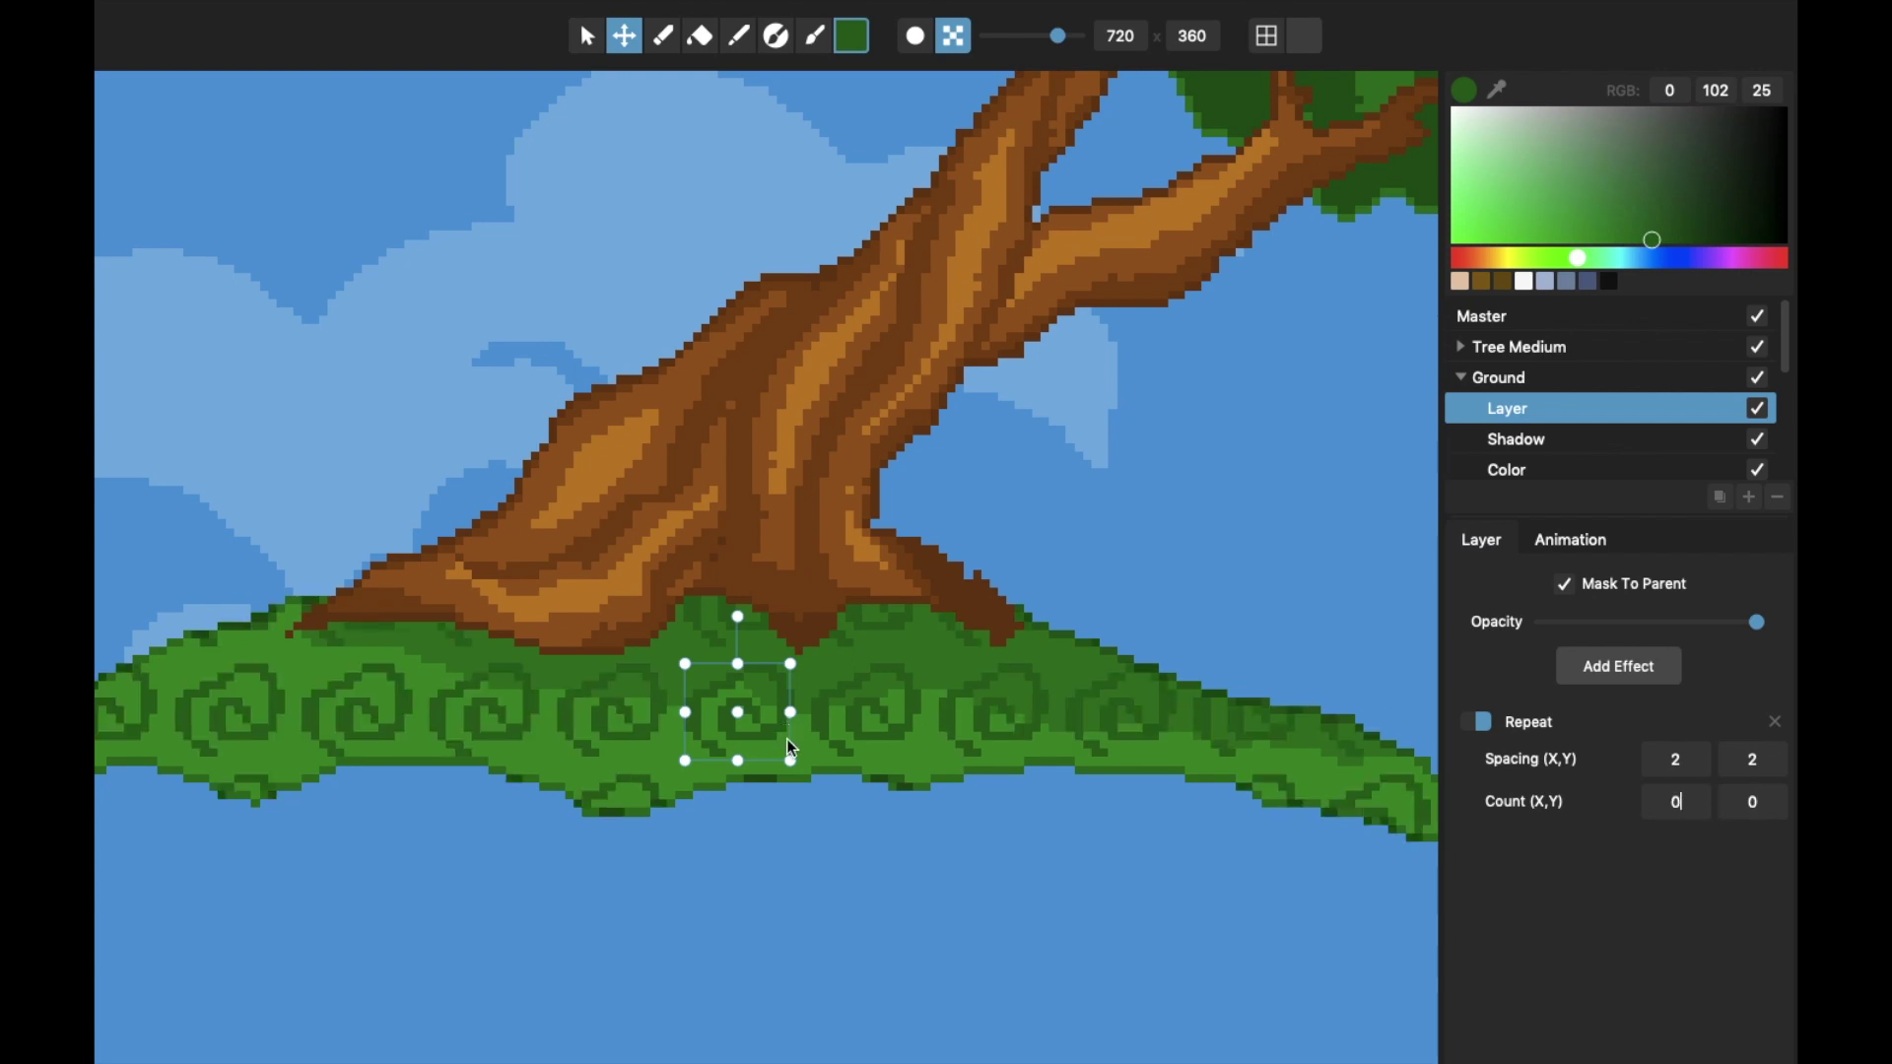
Drag the tile's corner handle to enlarge the swirl tile so bigger swirls pattern the grass
{"action": "mouse_move", "coordinate": [795, 754]}
{"action": "left_mouse_down"}
{"action": "mouse_move", "coordinate": [768, 739]}
{"action": "mouse_move", "coordinate": [795, 759]}
{"action": "mouse_move", "coordinate": [782, 696]}
{"action": "mouse_move", "coordinate": [770, 731]}
{"action": "left_mouse_up"}
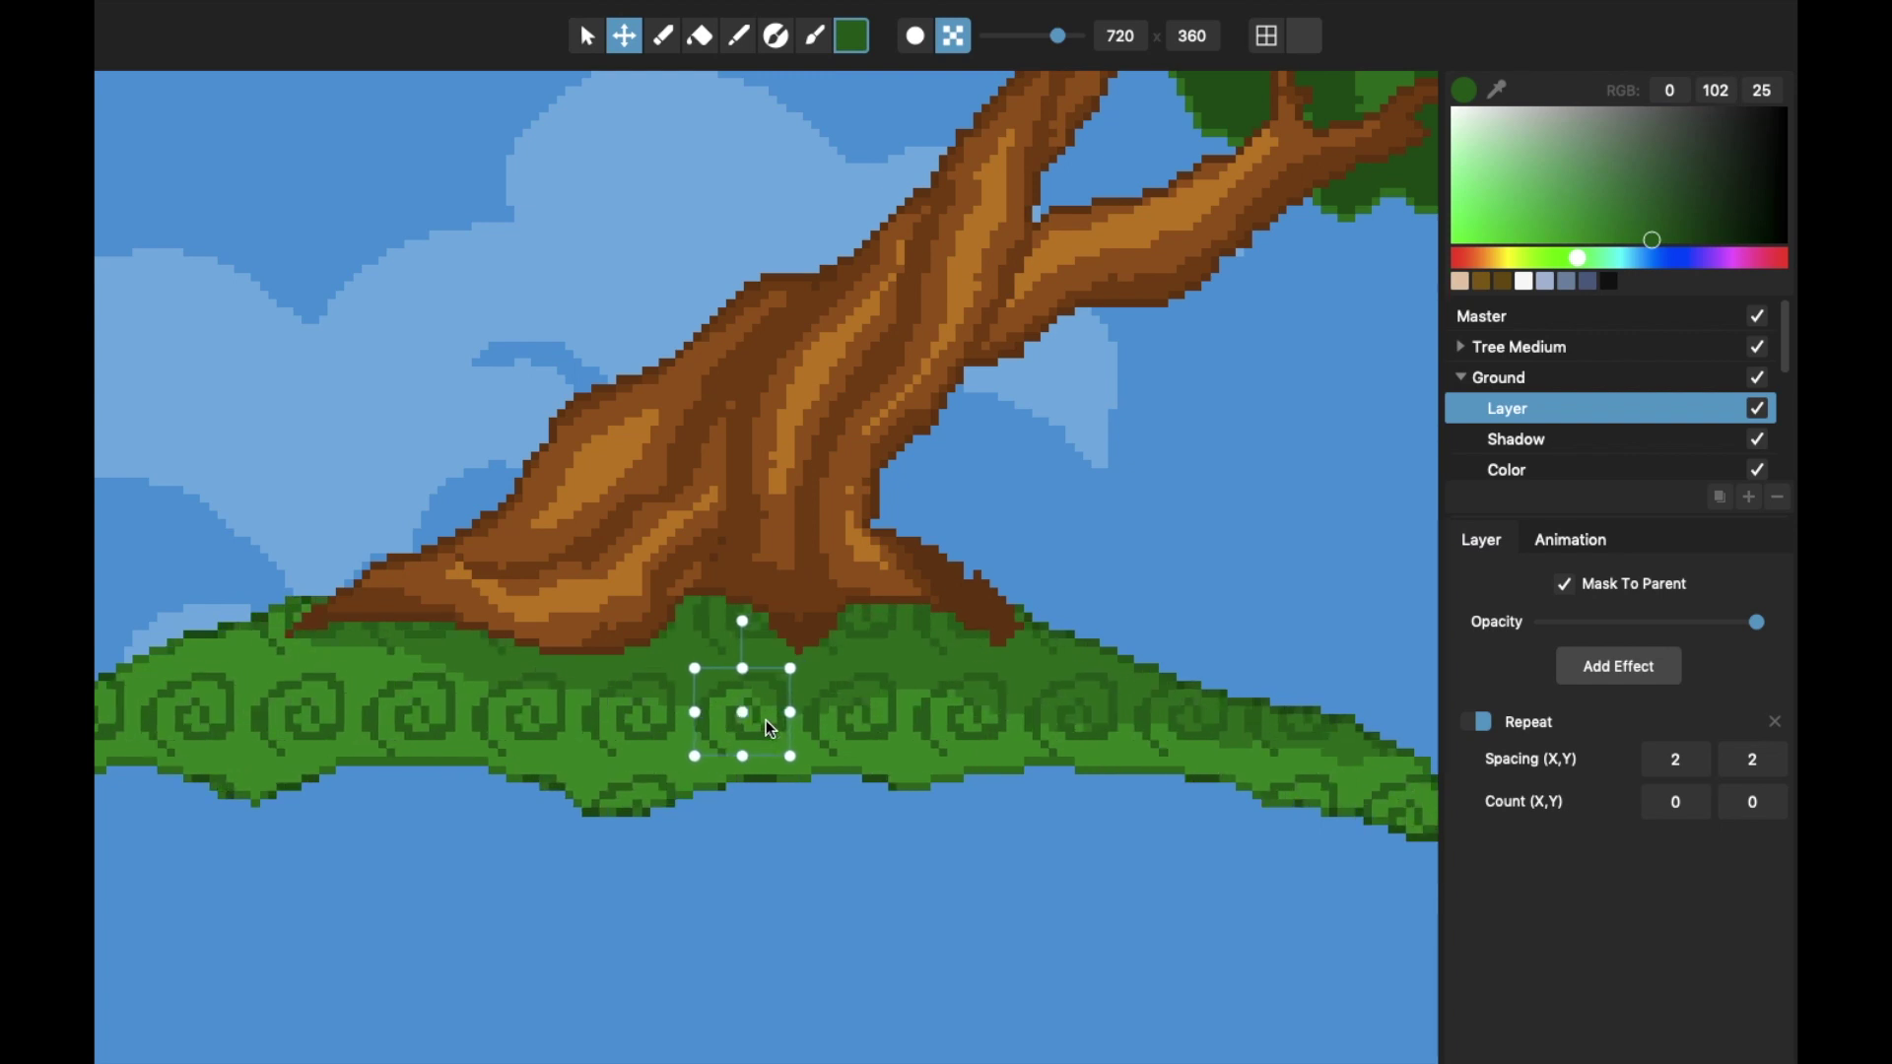
{"action": "left_click_drag", "start_coordinate": [789, 756], "coordinate": [794, 759]}
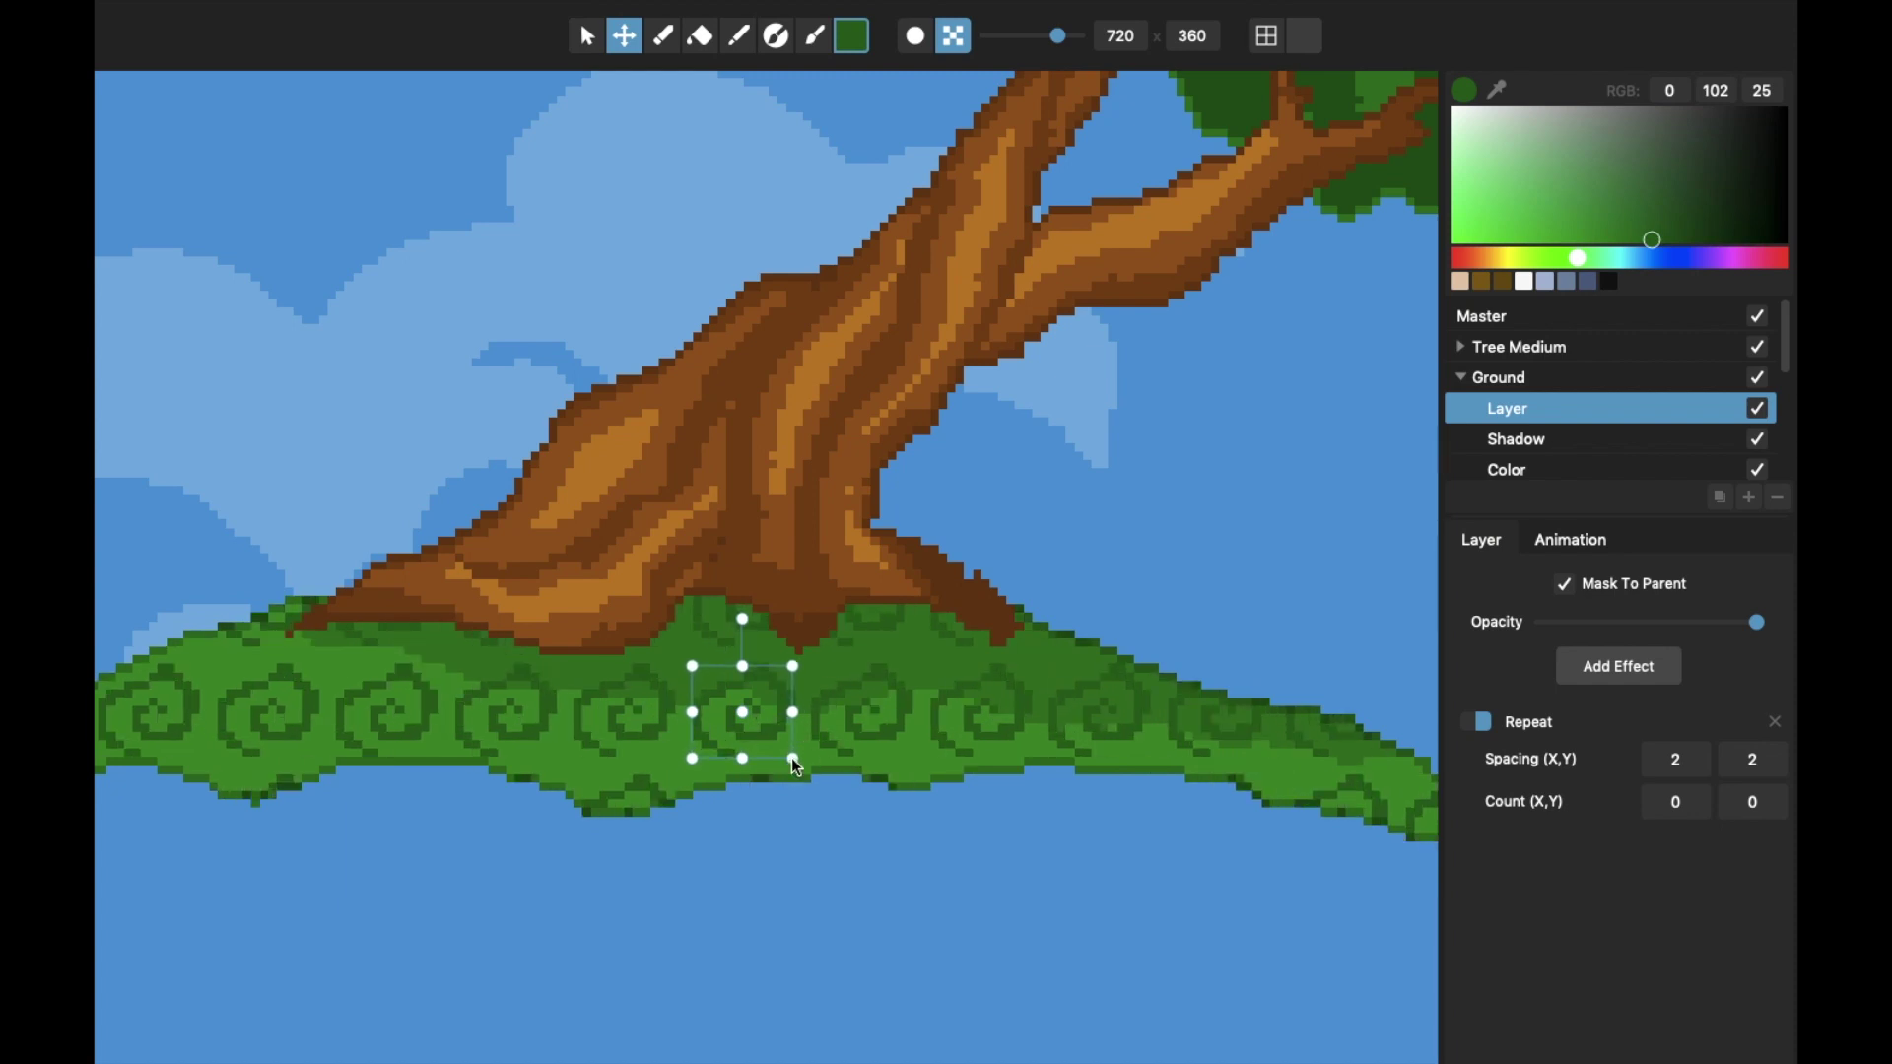
{"action": "mouse_move", "coordinate": [794, 761]}
{"action": "left_mouse_down"}
{"action": "mouse_move", "coordinate": [823, 785]}
{"action": "mouse_move", "coordinate": [798, 776]}
{"action": "left_mouse_up"}
Brush green pixels into the swirl tile so the edit repeats across the ground, then zoom out
{"action": "scroll", "coordinate": [764, 746], "scroll_direction": "up", "scroll_amount": 5}
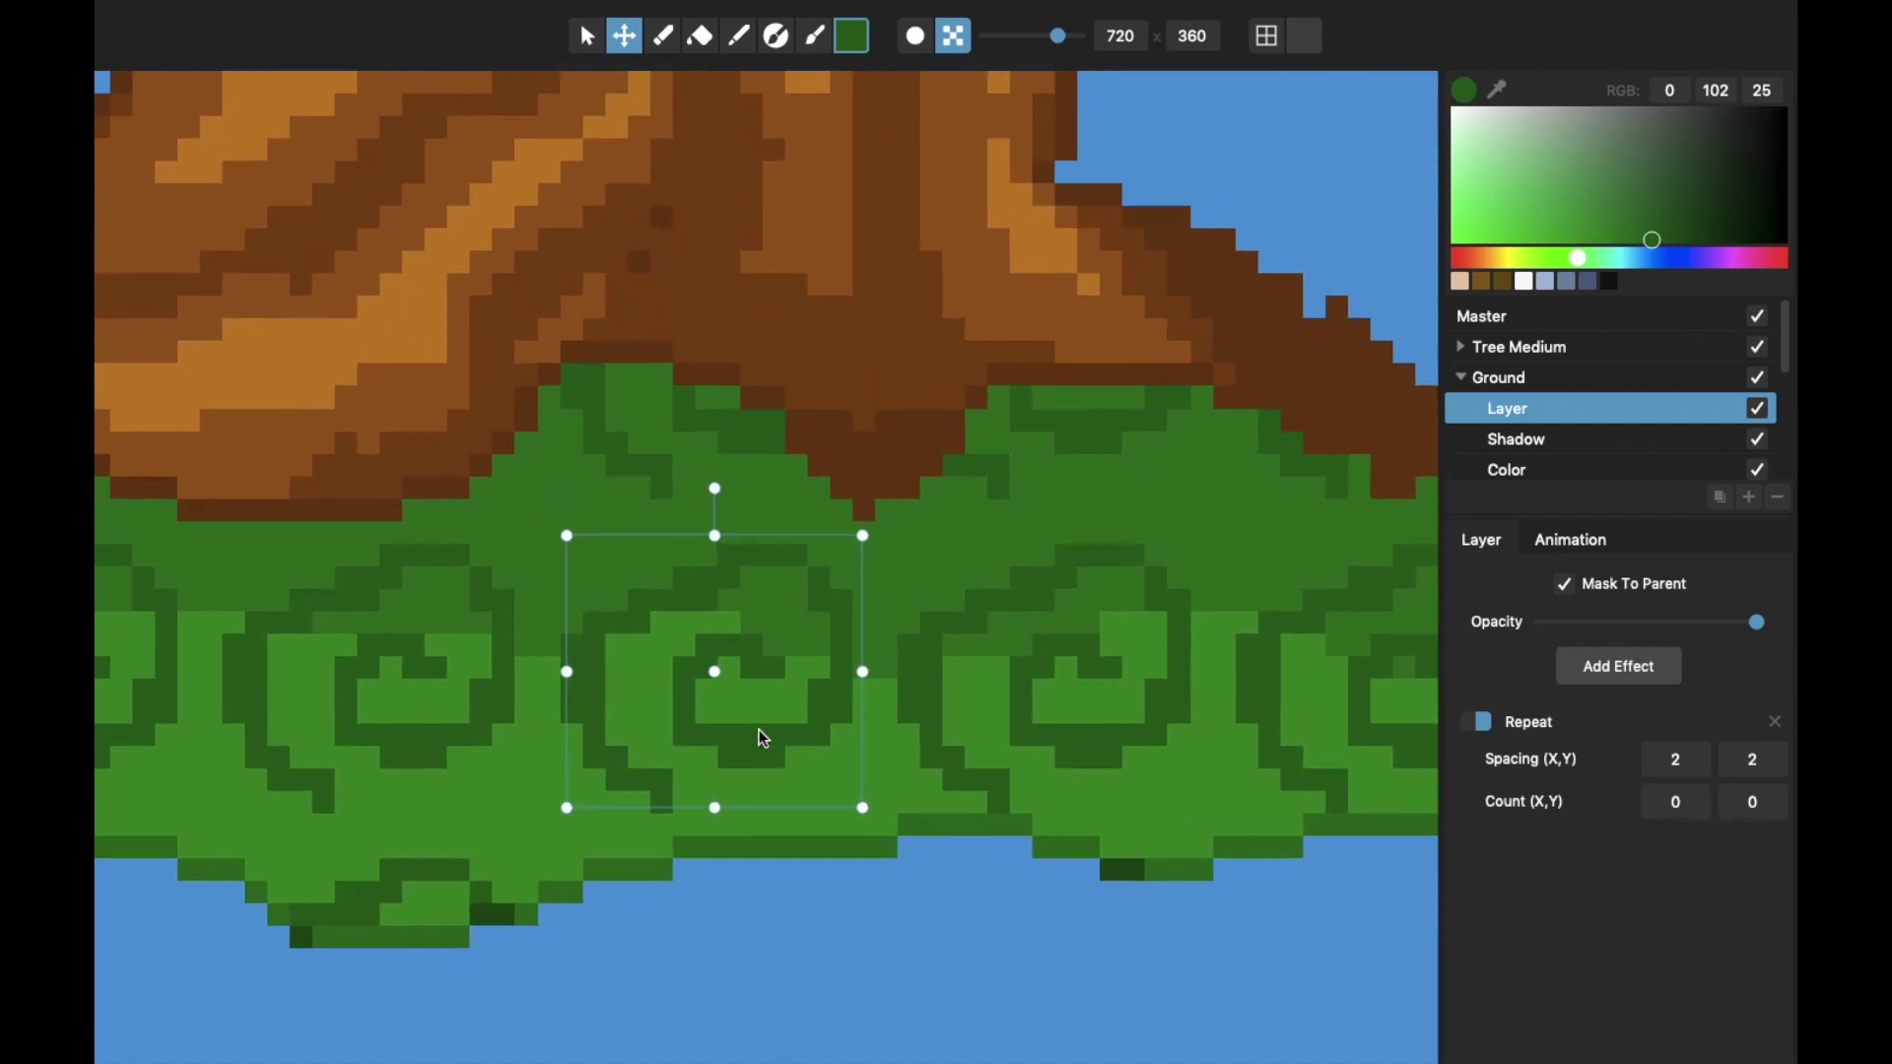
{"action": "left_click", "coordinate": [738, 37]}
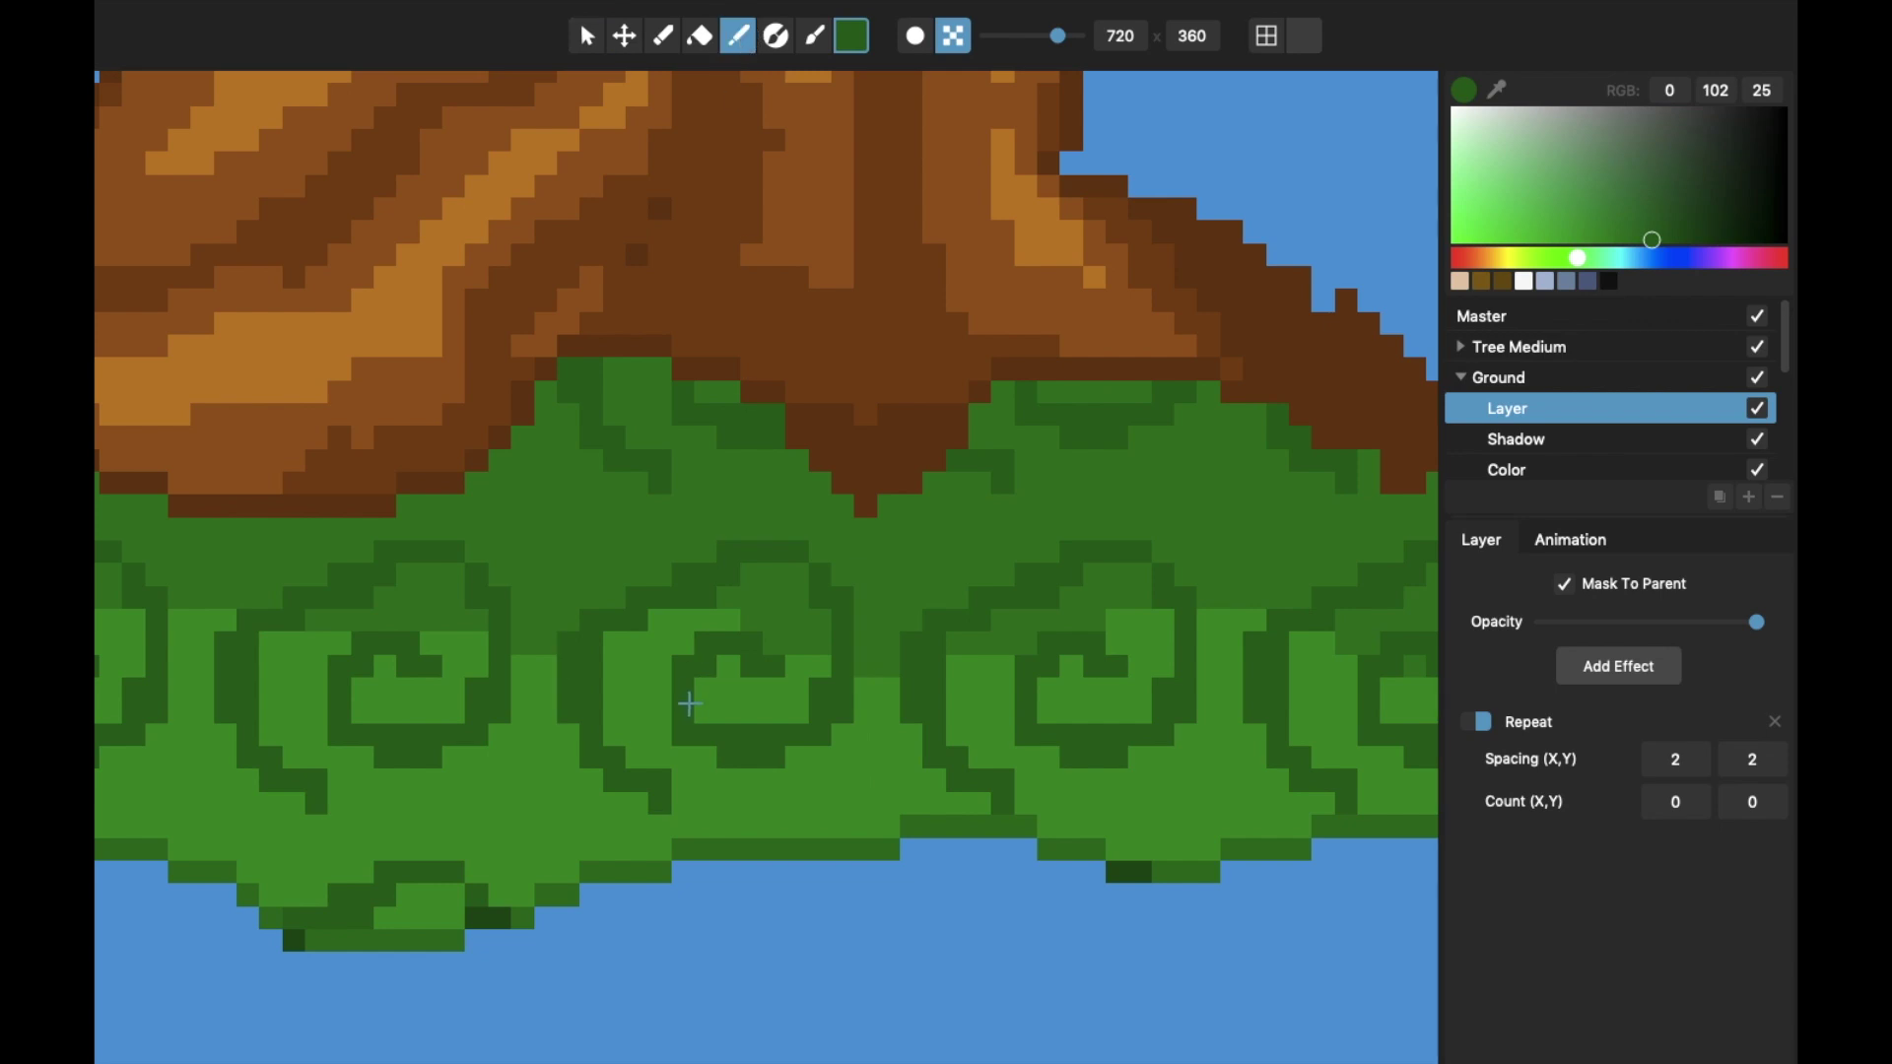
{"action": "mouse_move", "coordinate": [673, 674]}
{"action": "left_mouse_down"}
{"action": "mouse_move", "coordinate": [626, 505]}
{"action": "mouse_move", "coordinate": [700, 495]}
{"action": "mouse_move", "coordinate": [841, 537]}
{"action": "mouse_move", "coordinate": [869, 591]}
{"action": "mouse_move", "coordinate": [852, 681]}
{"action": "mouse_move", "coordinate": [877, 776]}
{"action": "mouse_move", "coordinate": [766, 835]}
{"action": "mouse_move", "coordinate": [688, 837]}
{"action": "mouse_move", "coordinate": [570, 674]}
{"action": "mouse_move", "coordinate": [595, 561]}
{"action": "left_mouse_up"}
{"action": "scroll", "coordinate": [592, 563], "scroll_direction": "down", "scroll_amount": 5}
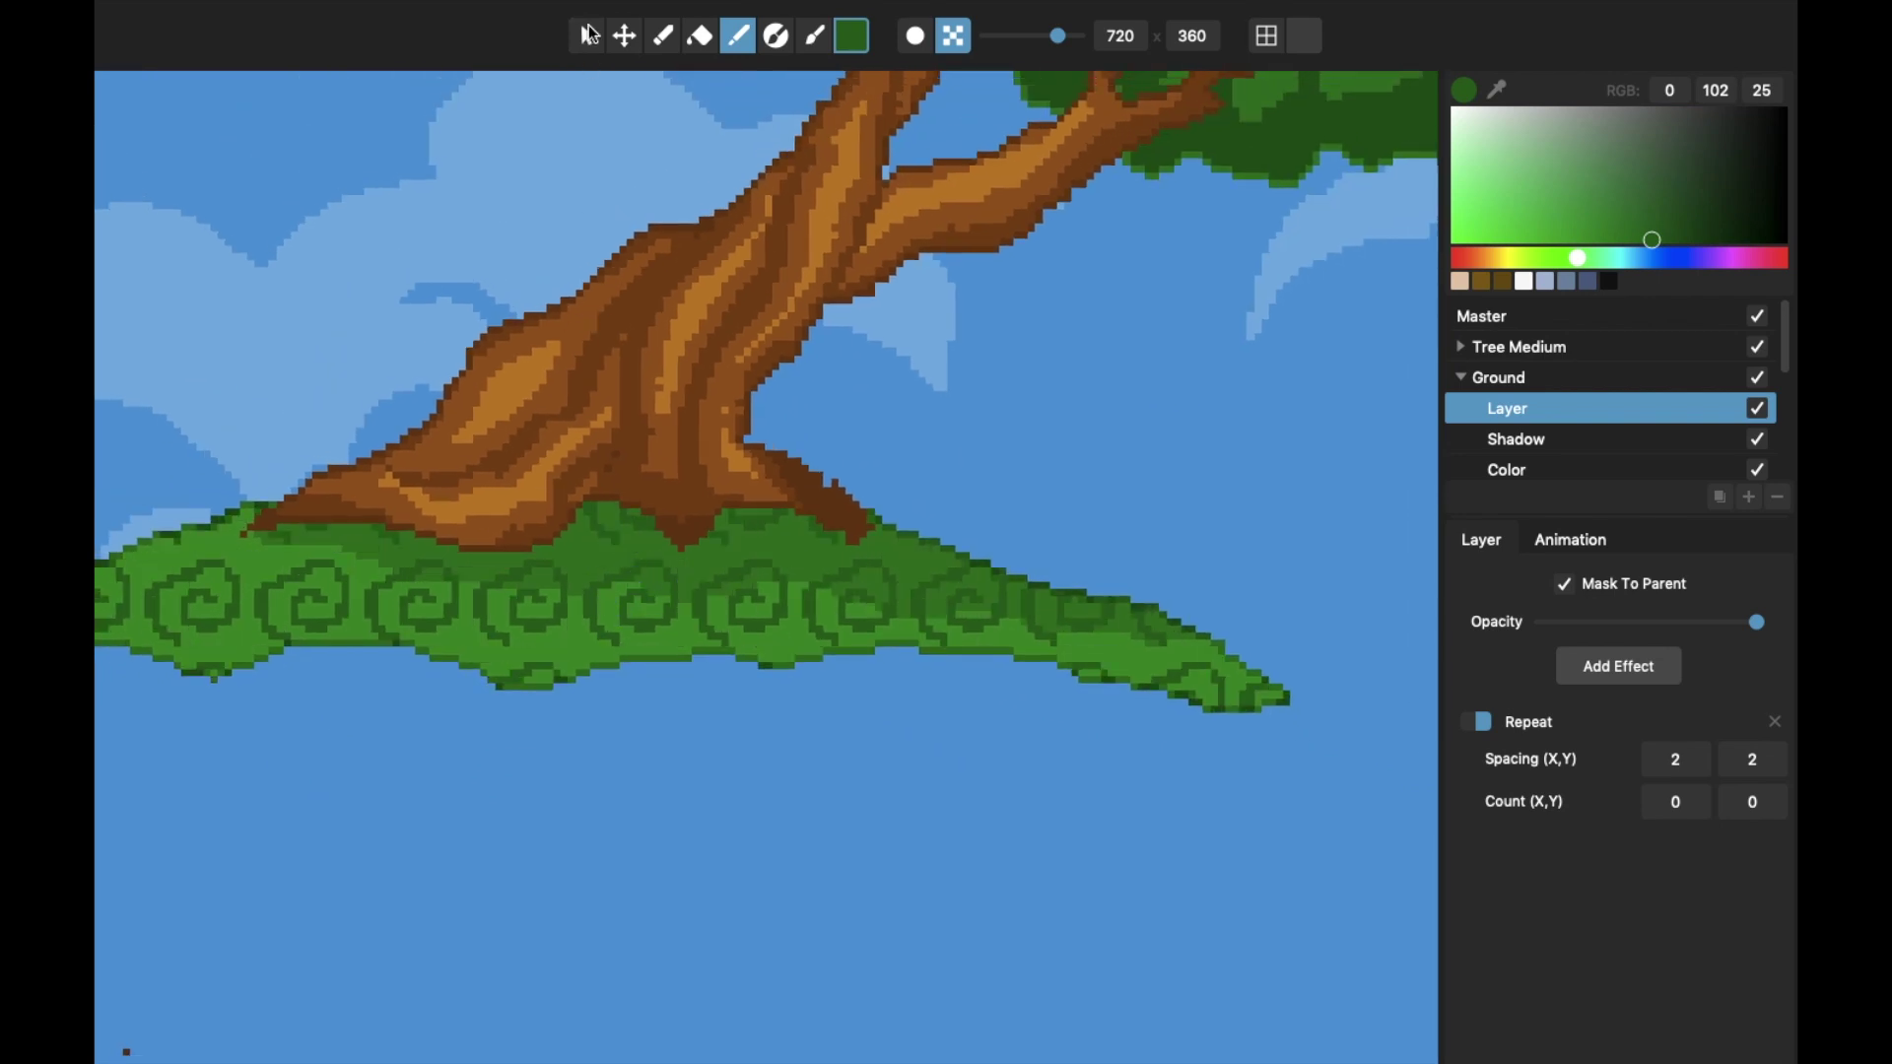
{"action": "key", "text": "v"}
{"action": "scroll", "coordinate": [902, 458], "scroll_direction": "down", "scroll_amount": 3}
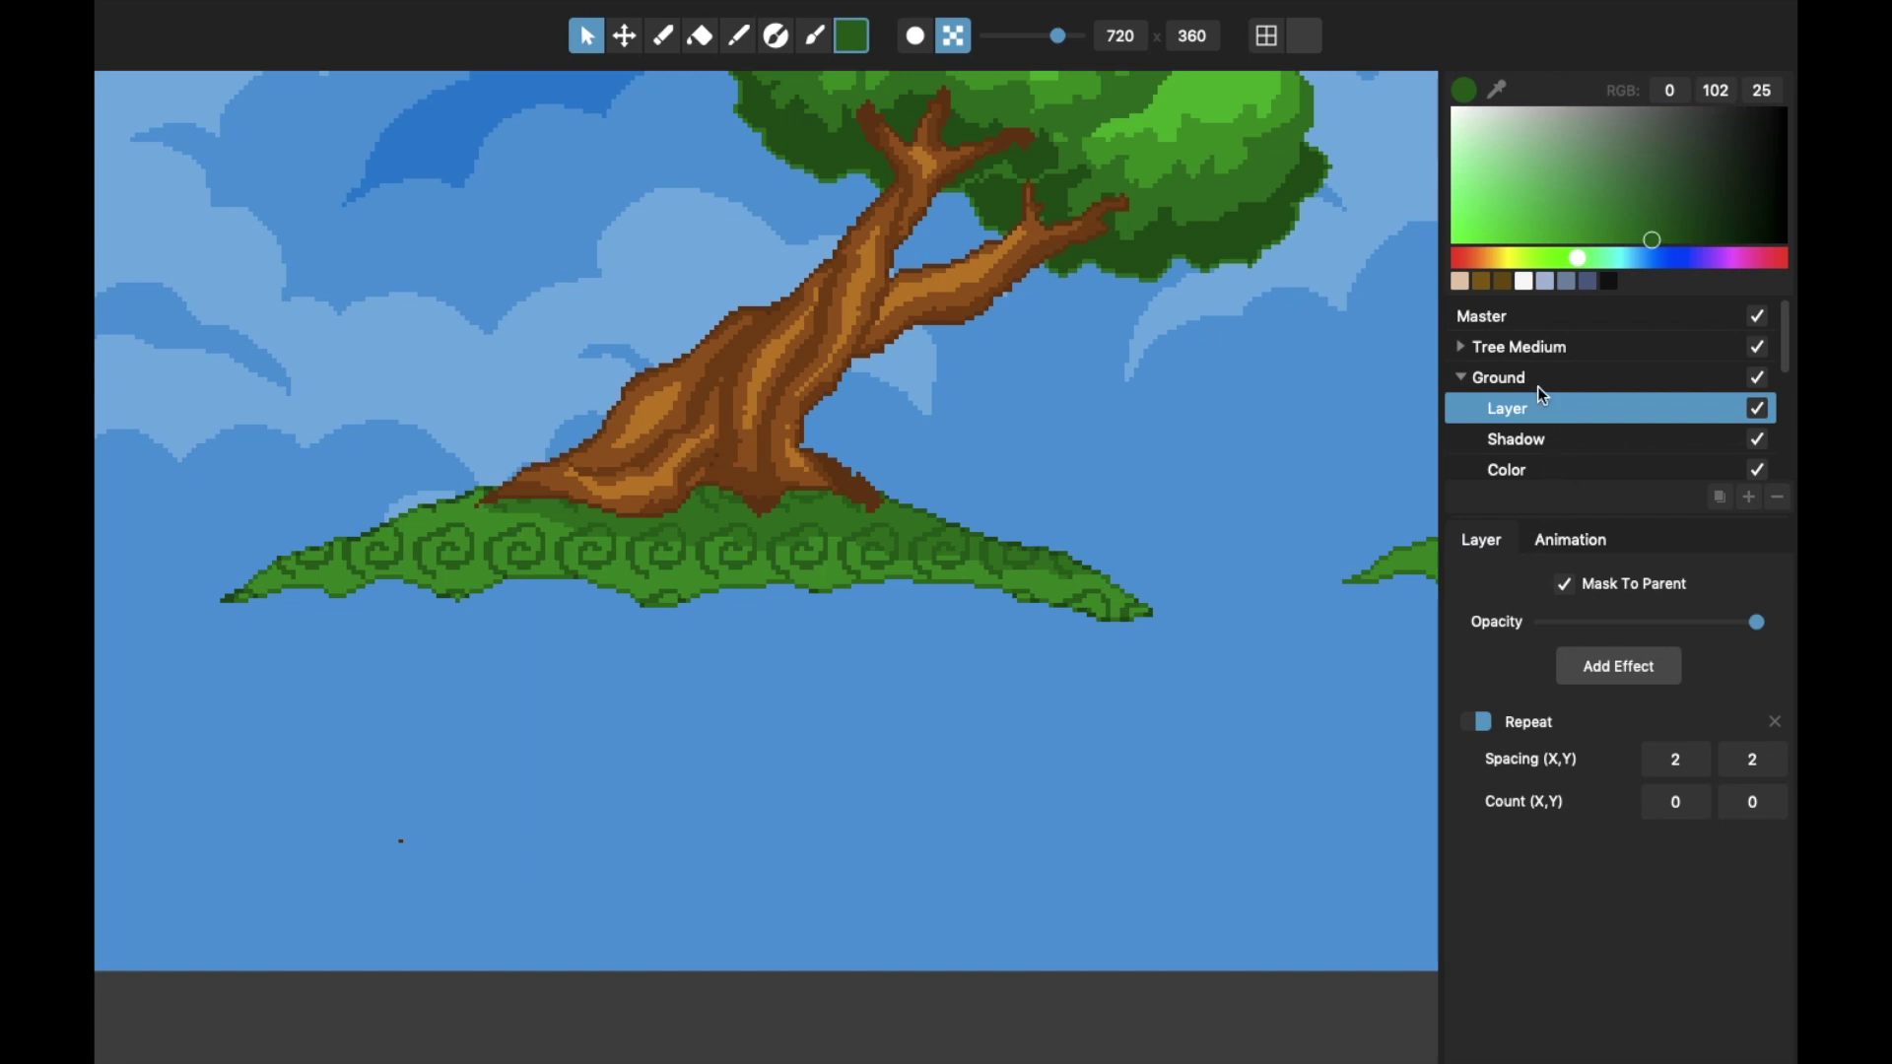
{"action": "scroll", "coordinate": [1543, 394], "scroll_direction": "down", "scroll_amount": 1}
Delete the swirl pattern layer from the Ground group
{"action": "left_click", "coordinate": [1539, 432]}
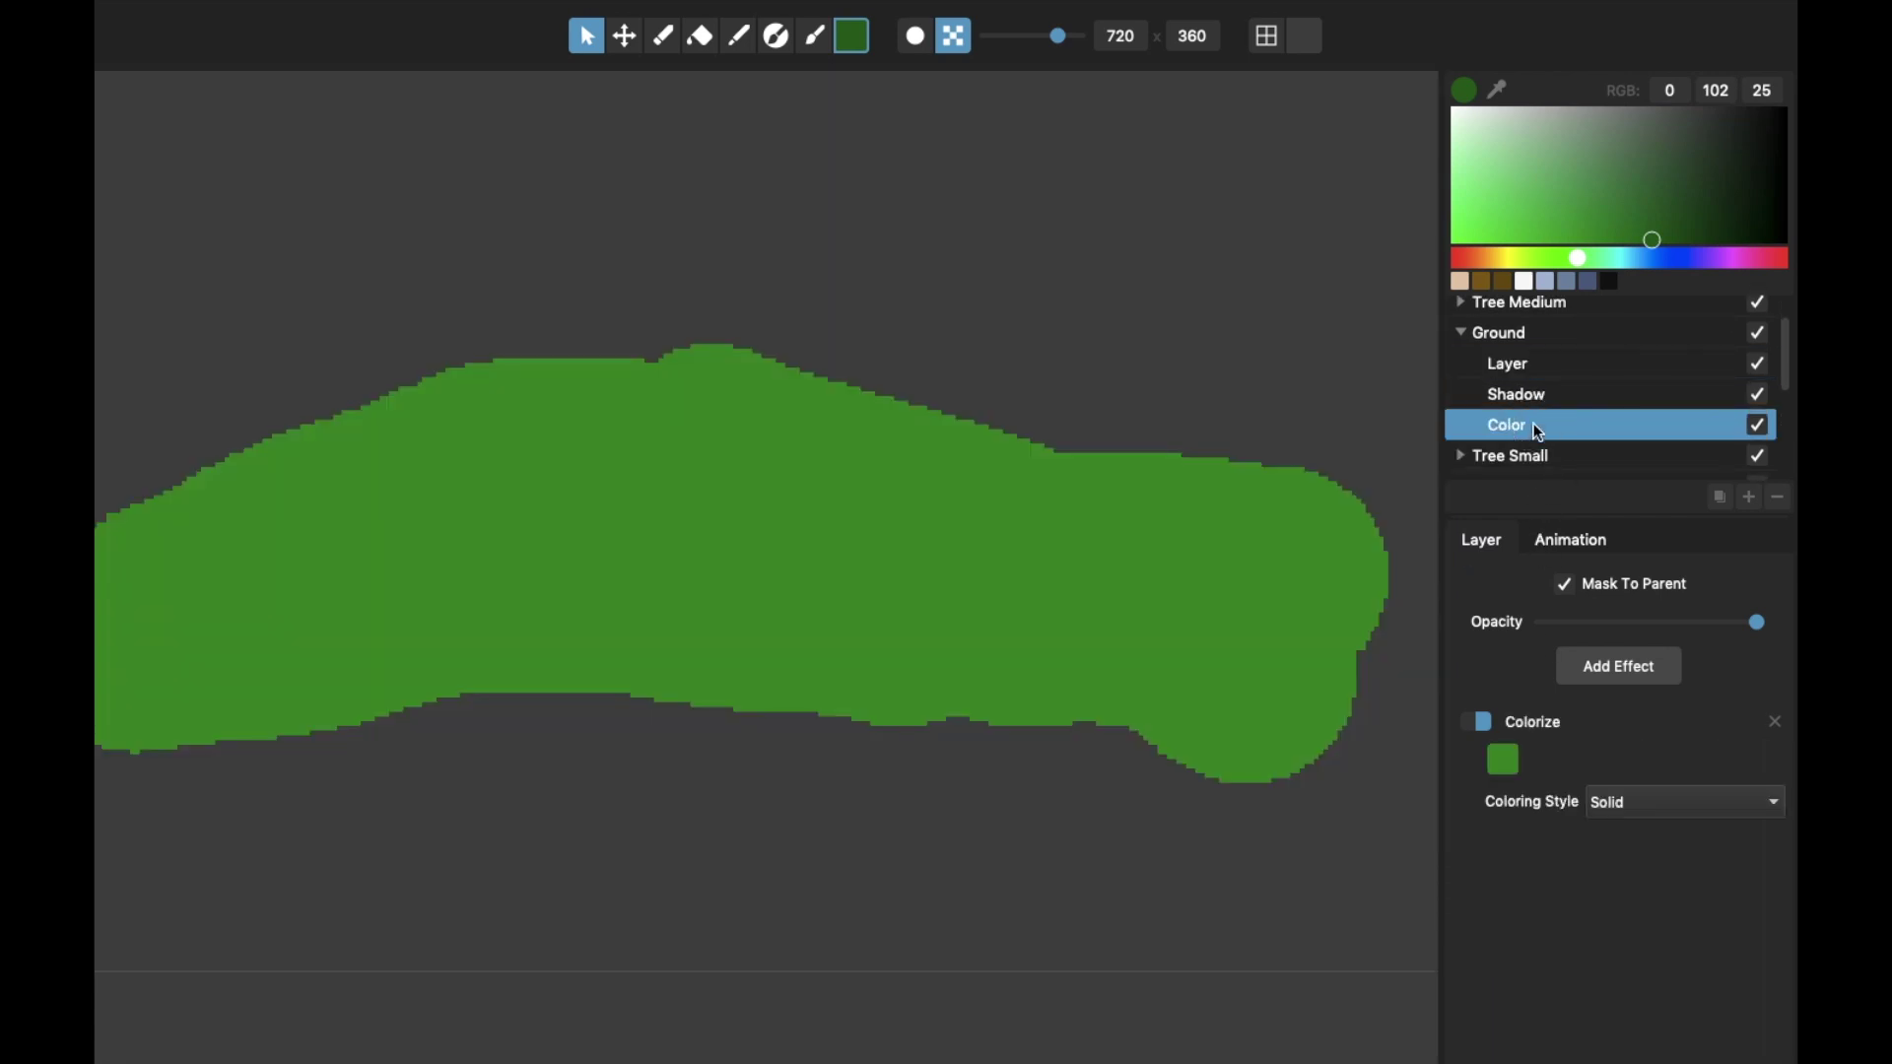
{"action": "left_click", "coordinate": [1569, 362]}
{"action": "left_click", "coordinate": [1778, 503]}
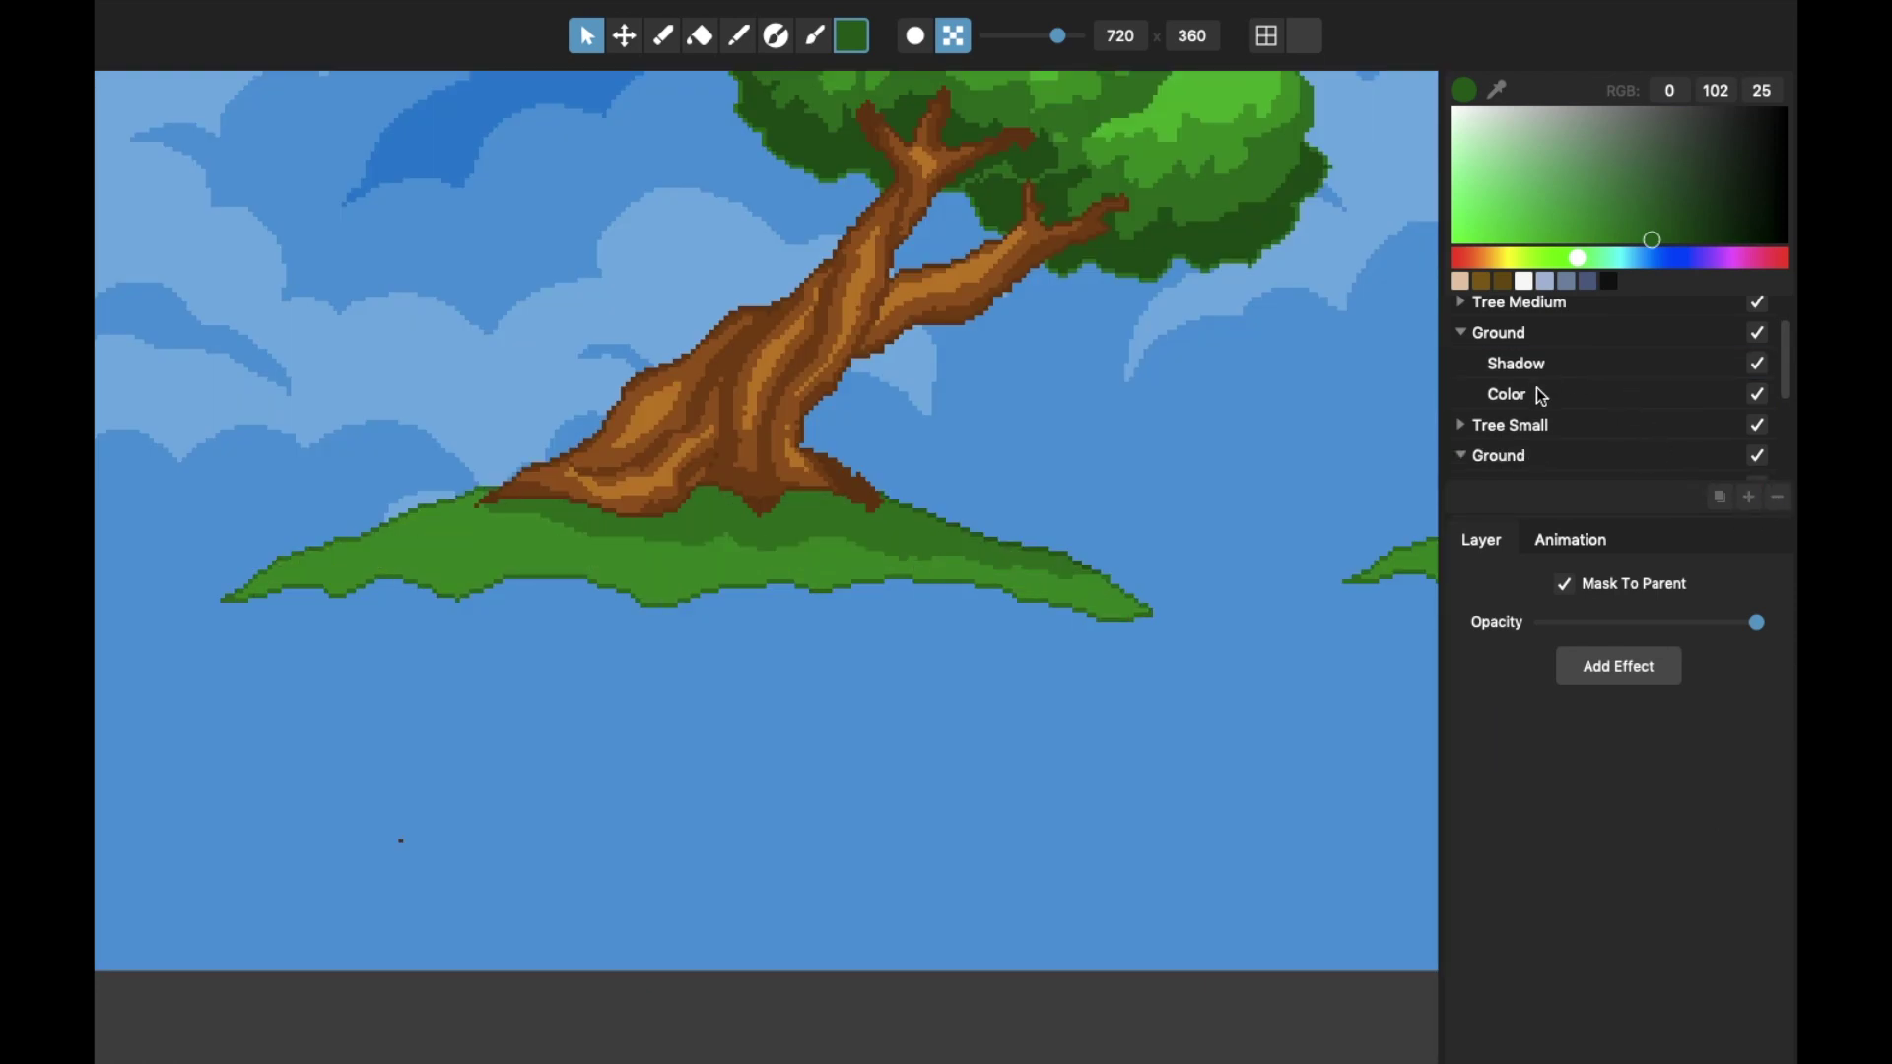
On the ground's Color layer, compare Hue and Solid coloring styles, leaving Hue selected
{"action": "left_click", "coordinate": [1542, 398]}
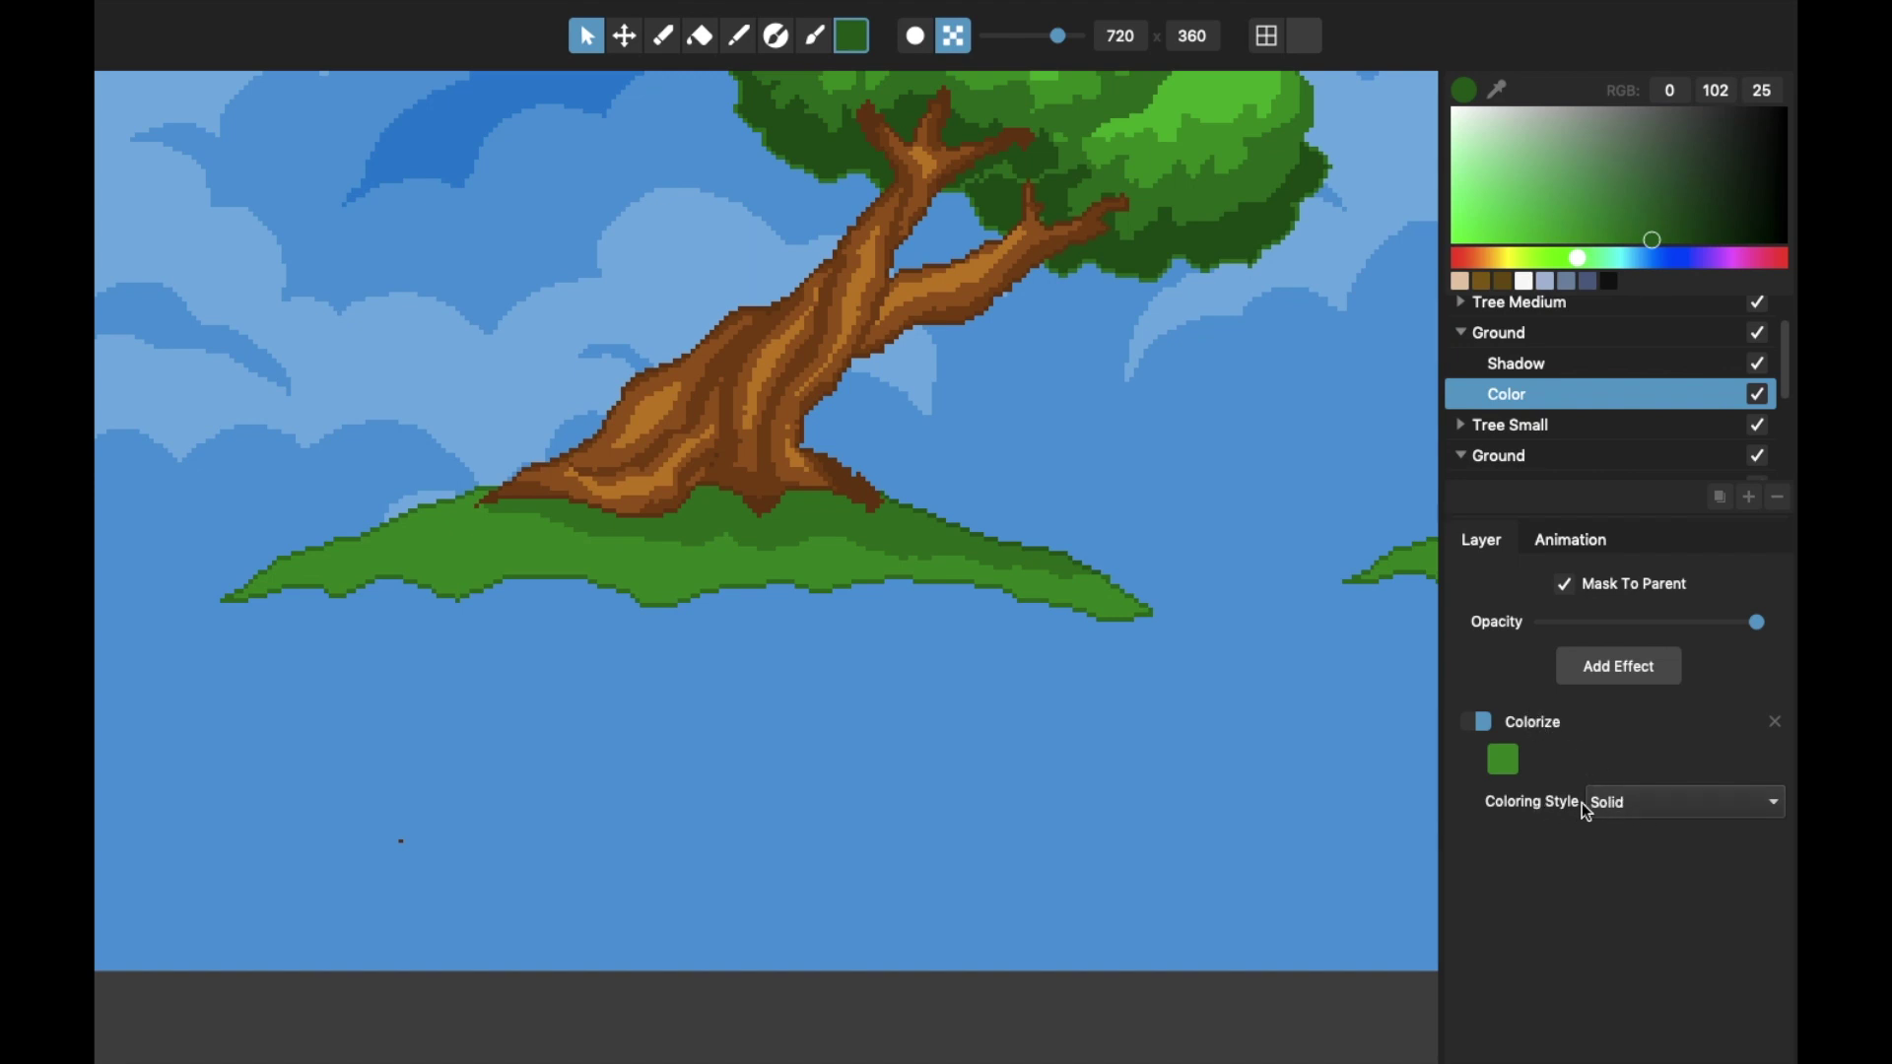
{"action": "left_click", "coordinate": [1619, 810]}
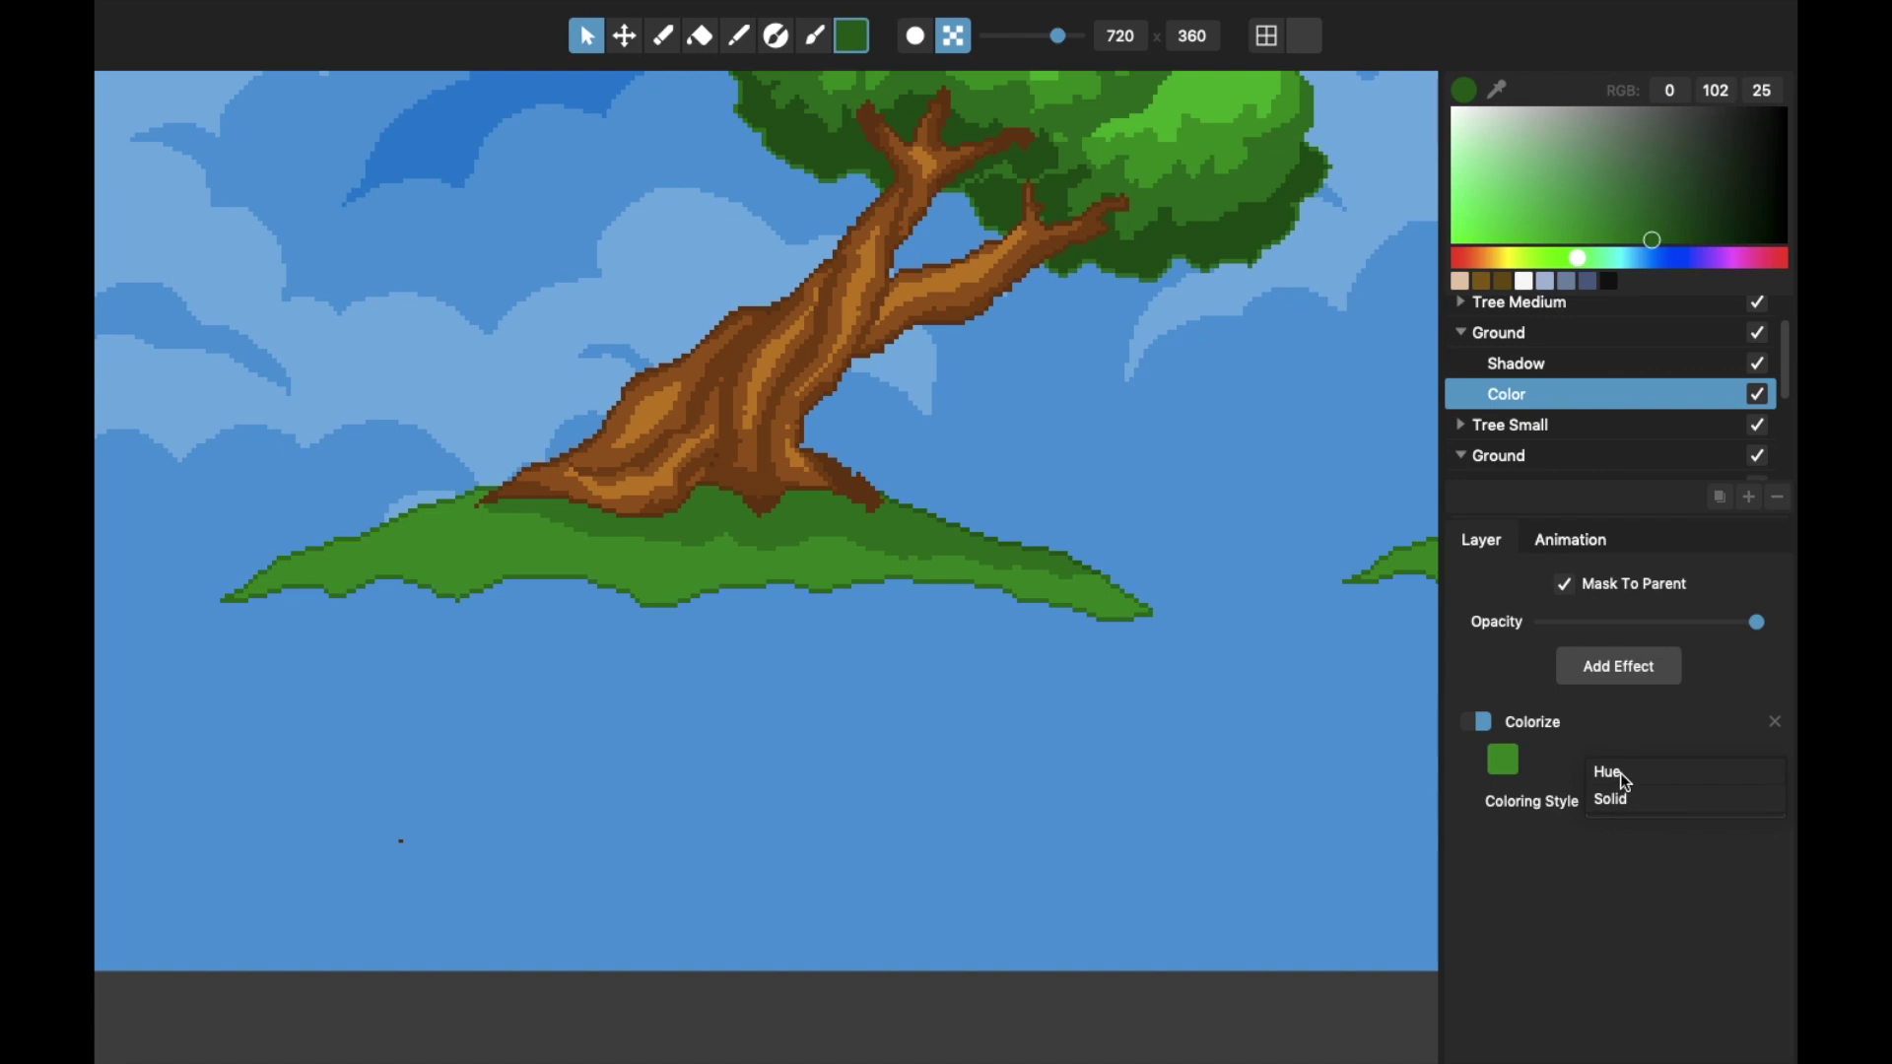
{"action": "left_click", "coordinate": [1621, 774]}
{"action": "left_click", "coordinate": [1625, 808]}
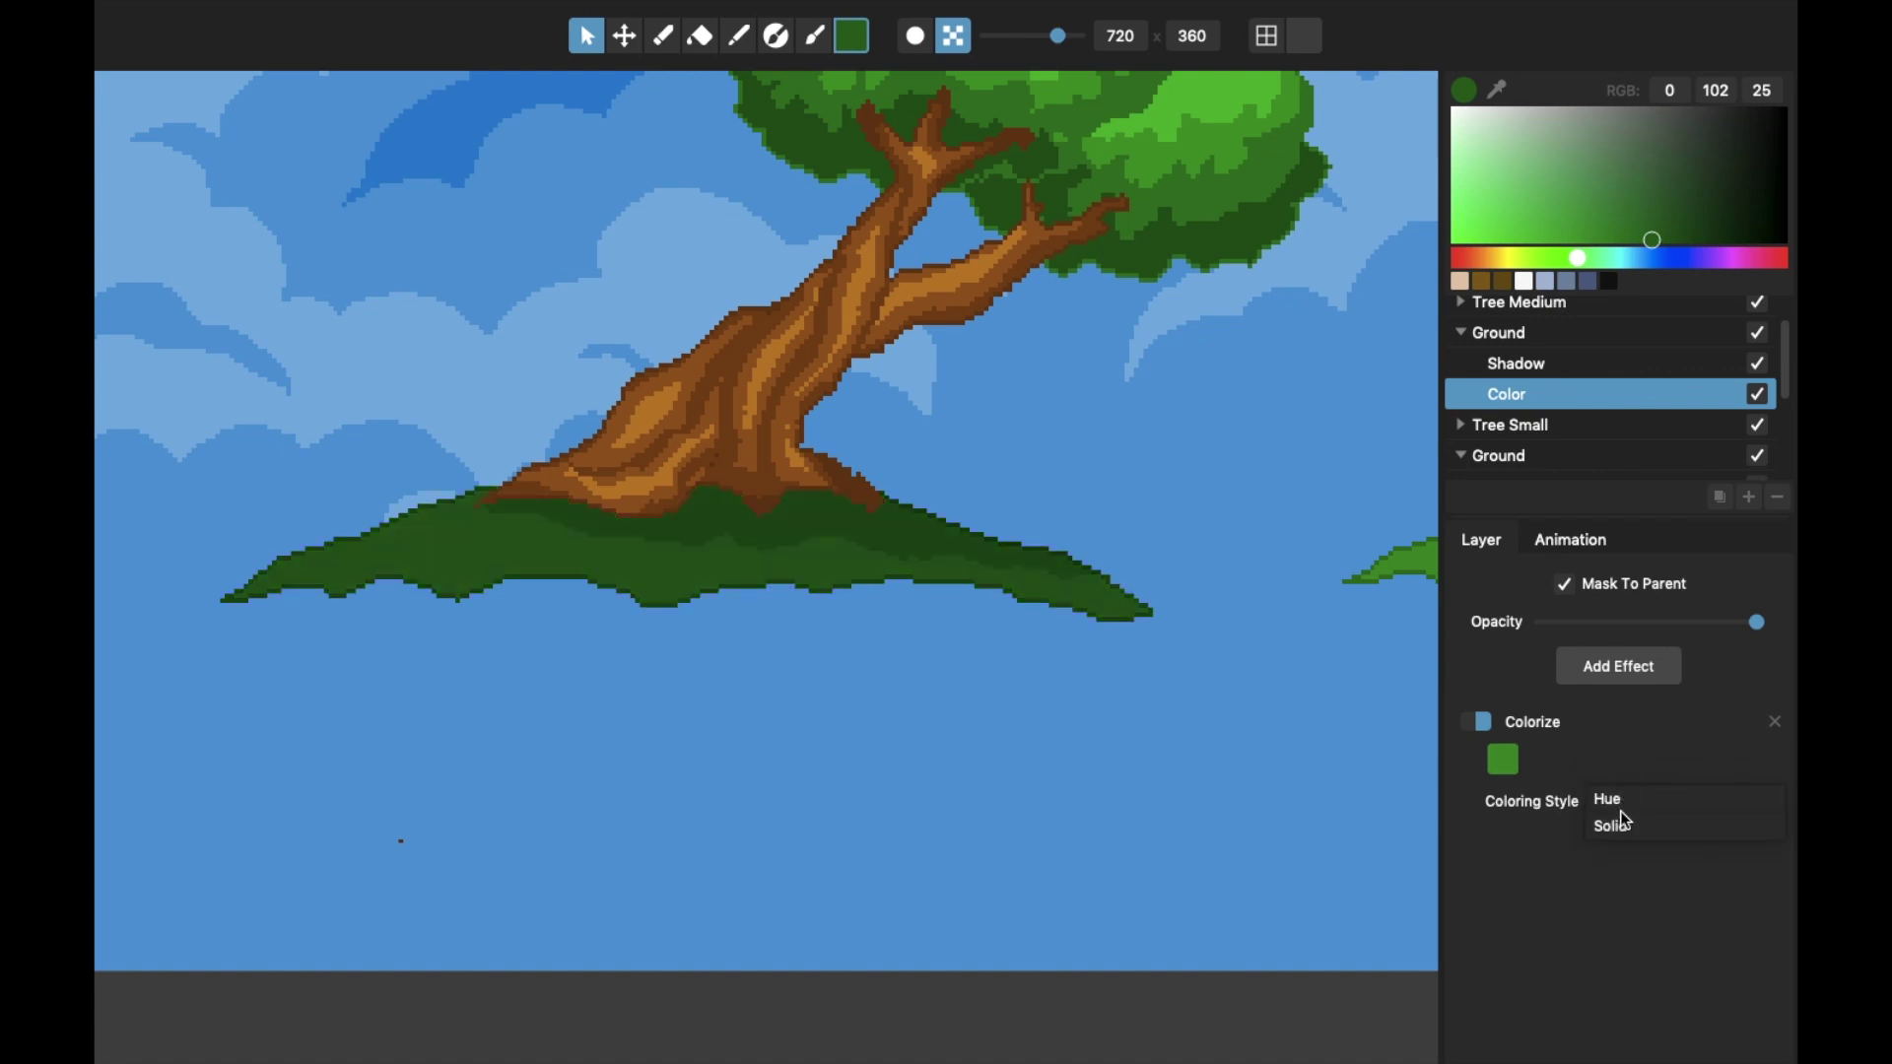
{"action": "left_click", "coordinate": [1617, 826]}
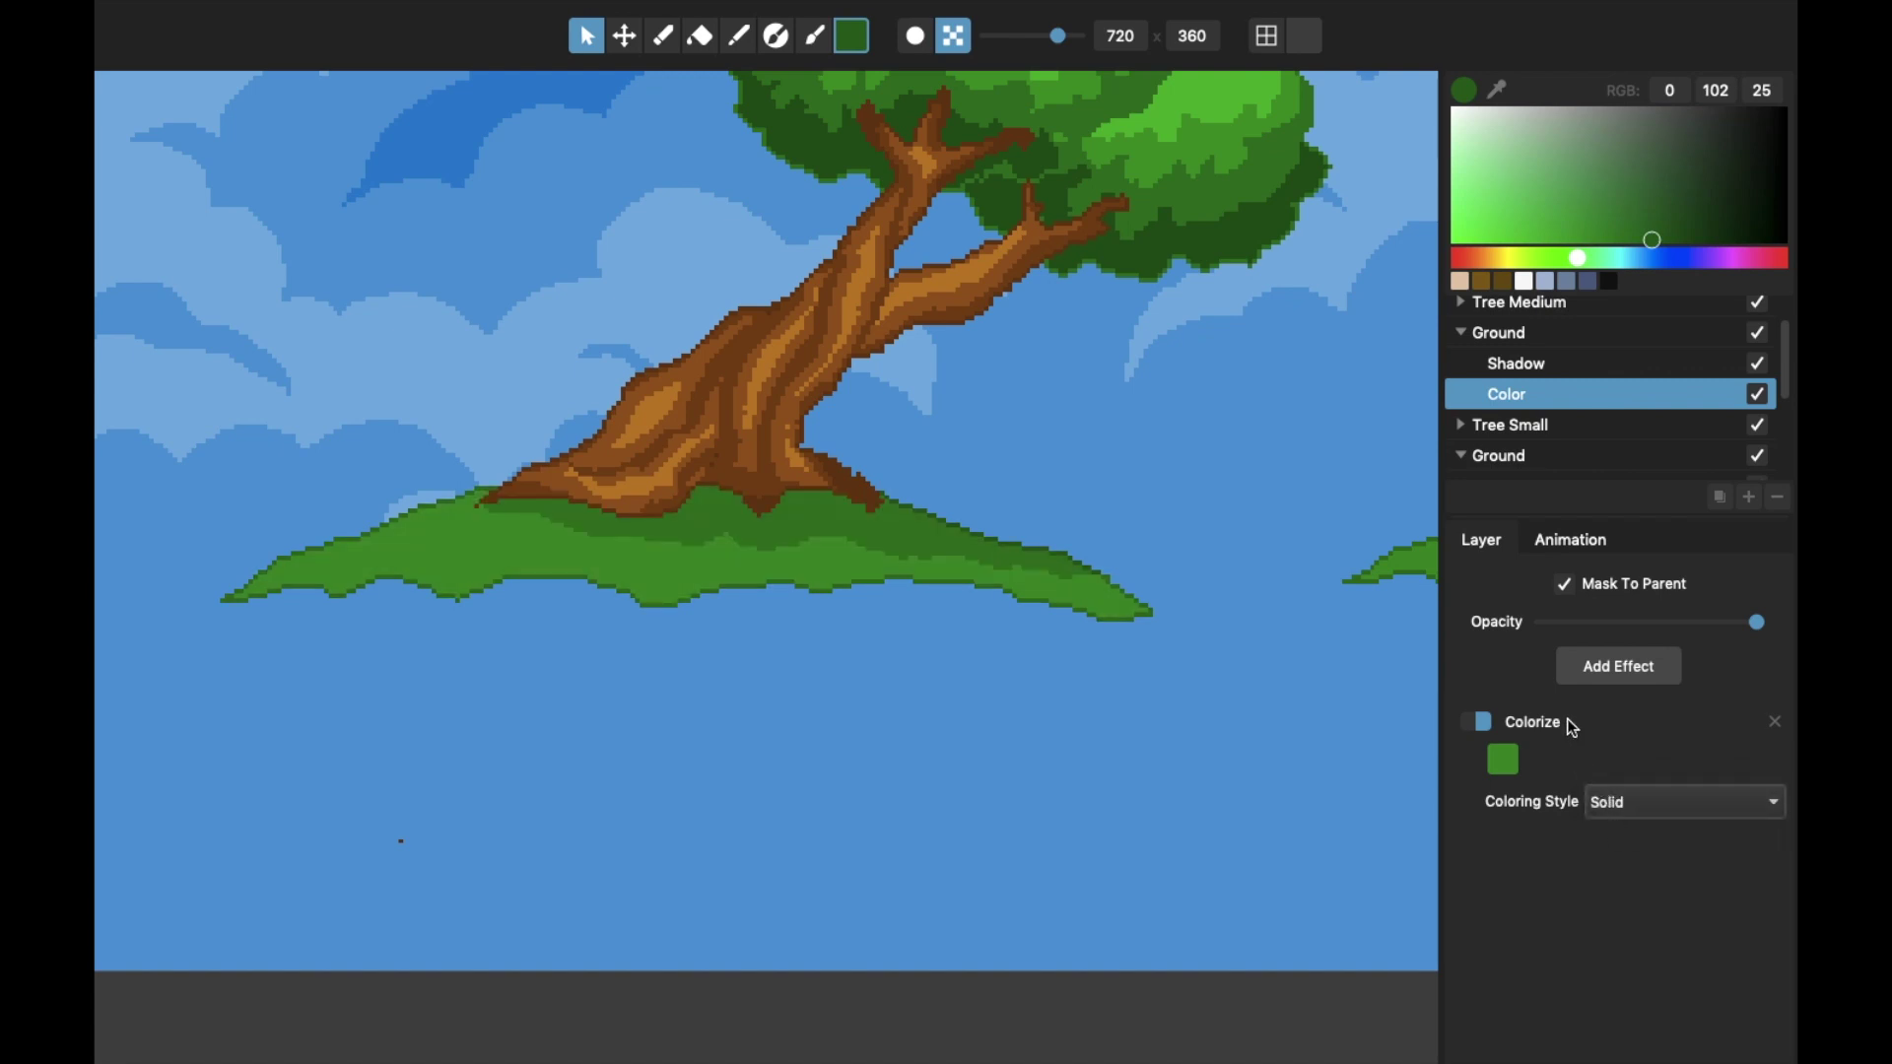
{"action": "left_click", "coordinate": [1628, 803]}
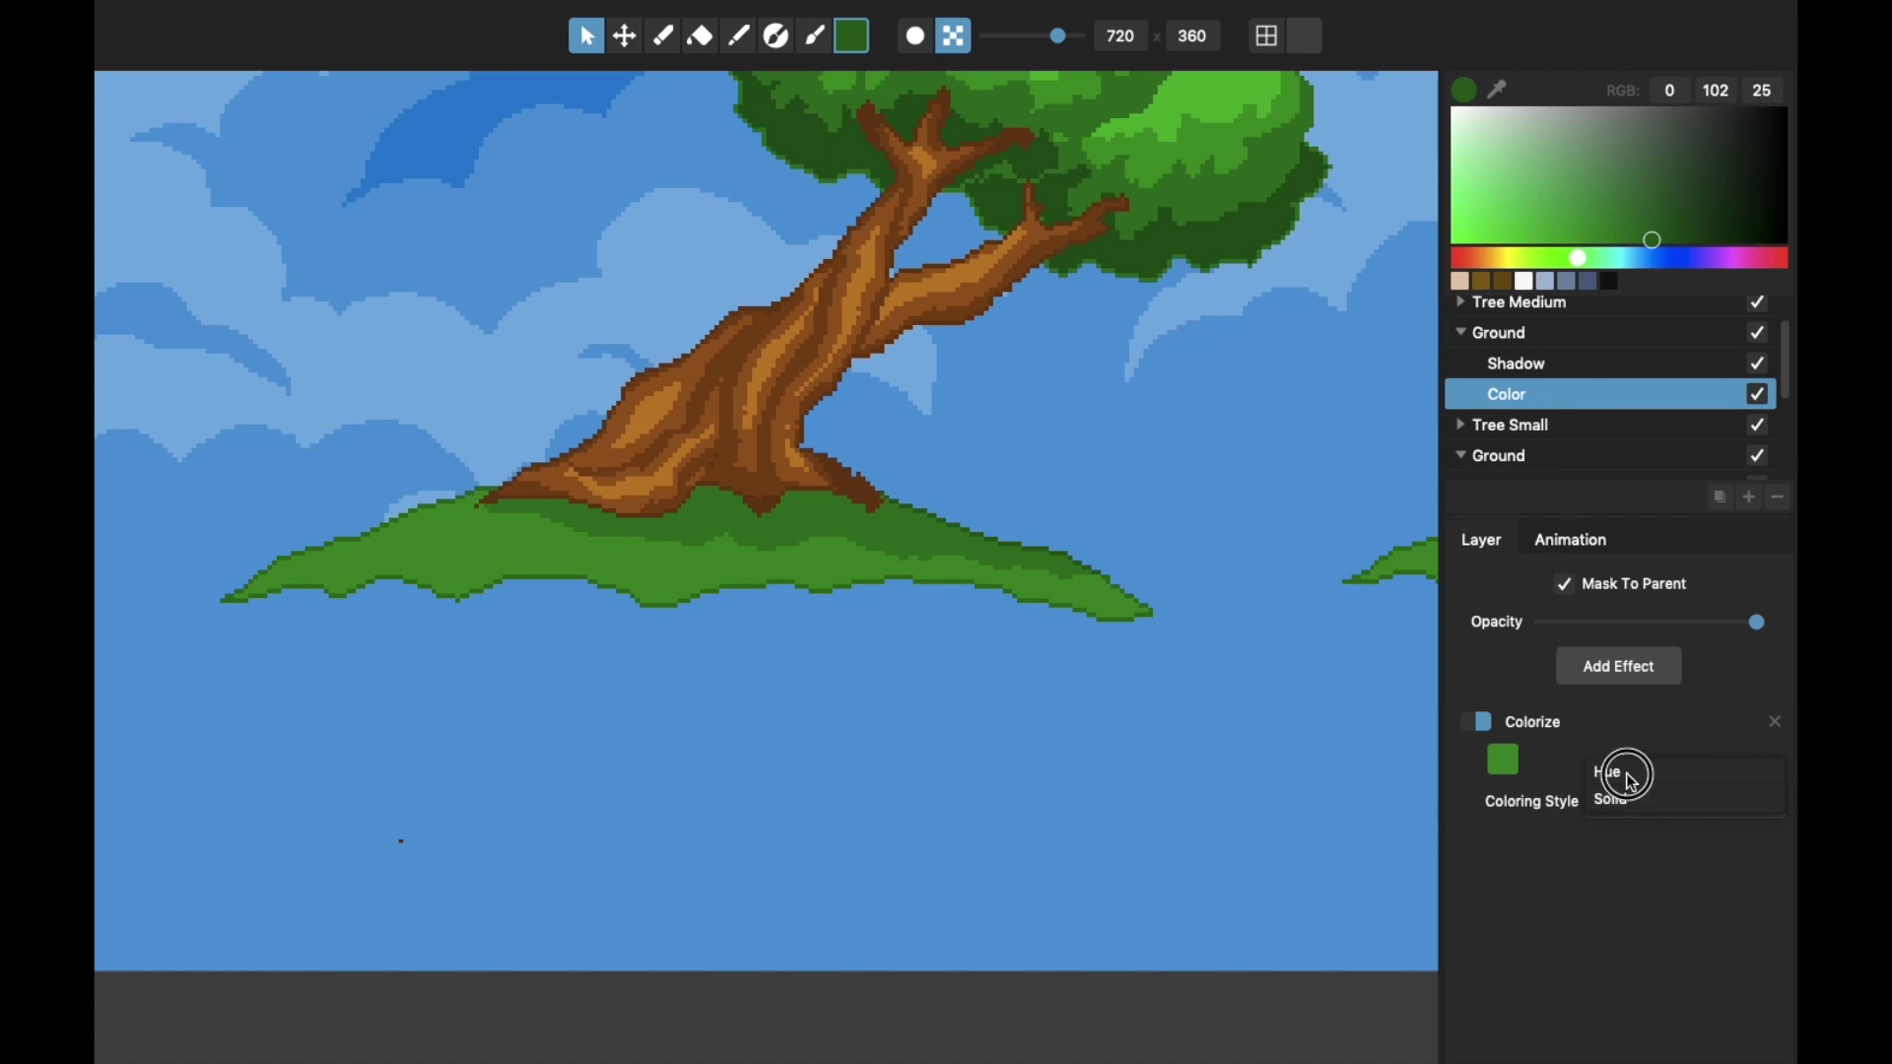
{"action": "left_click", "coordinate": [1628, 773]}
{"action": "left_click", "coordinate": [1507, 765]}
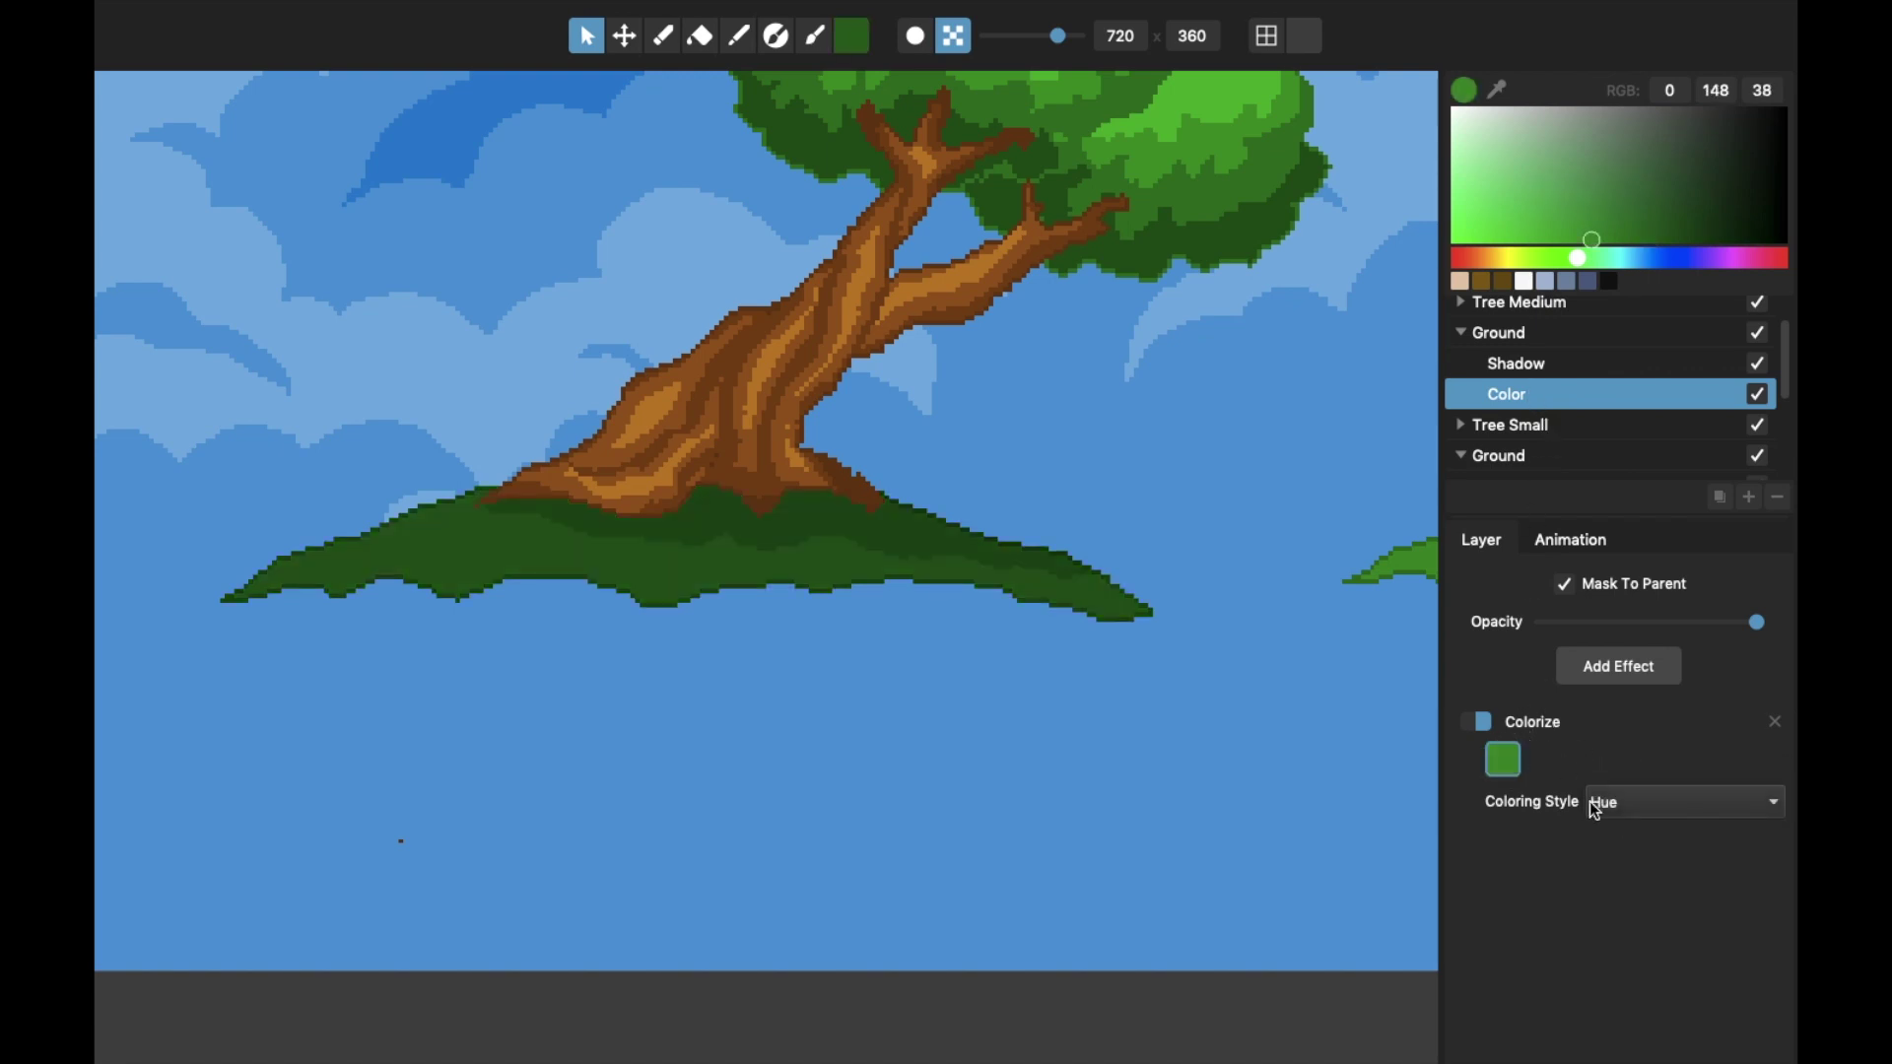
Hide the ground's Shadow layer and toggle the Colorize effect off and on to compare
{"action": "left_click", "coordinate": [1758, 367]}
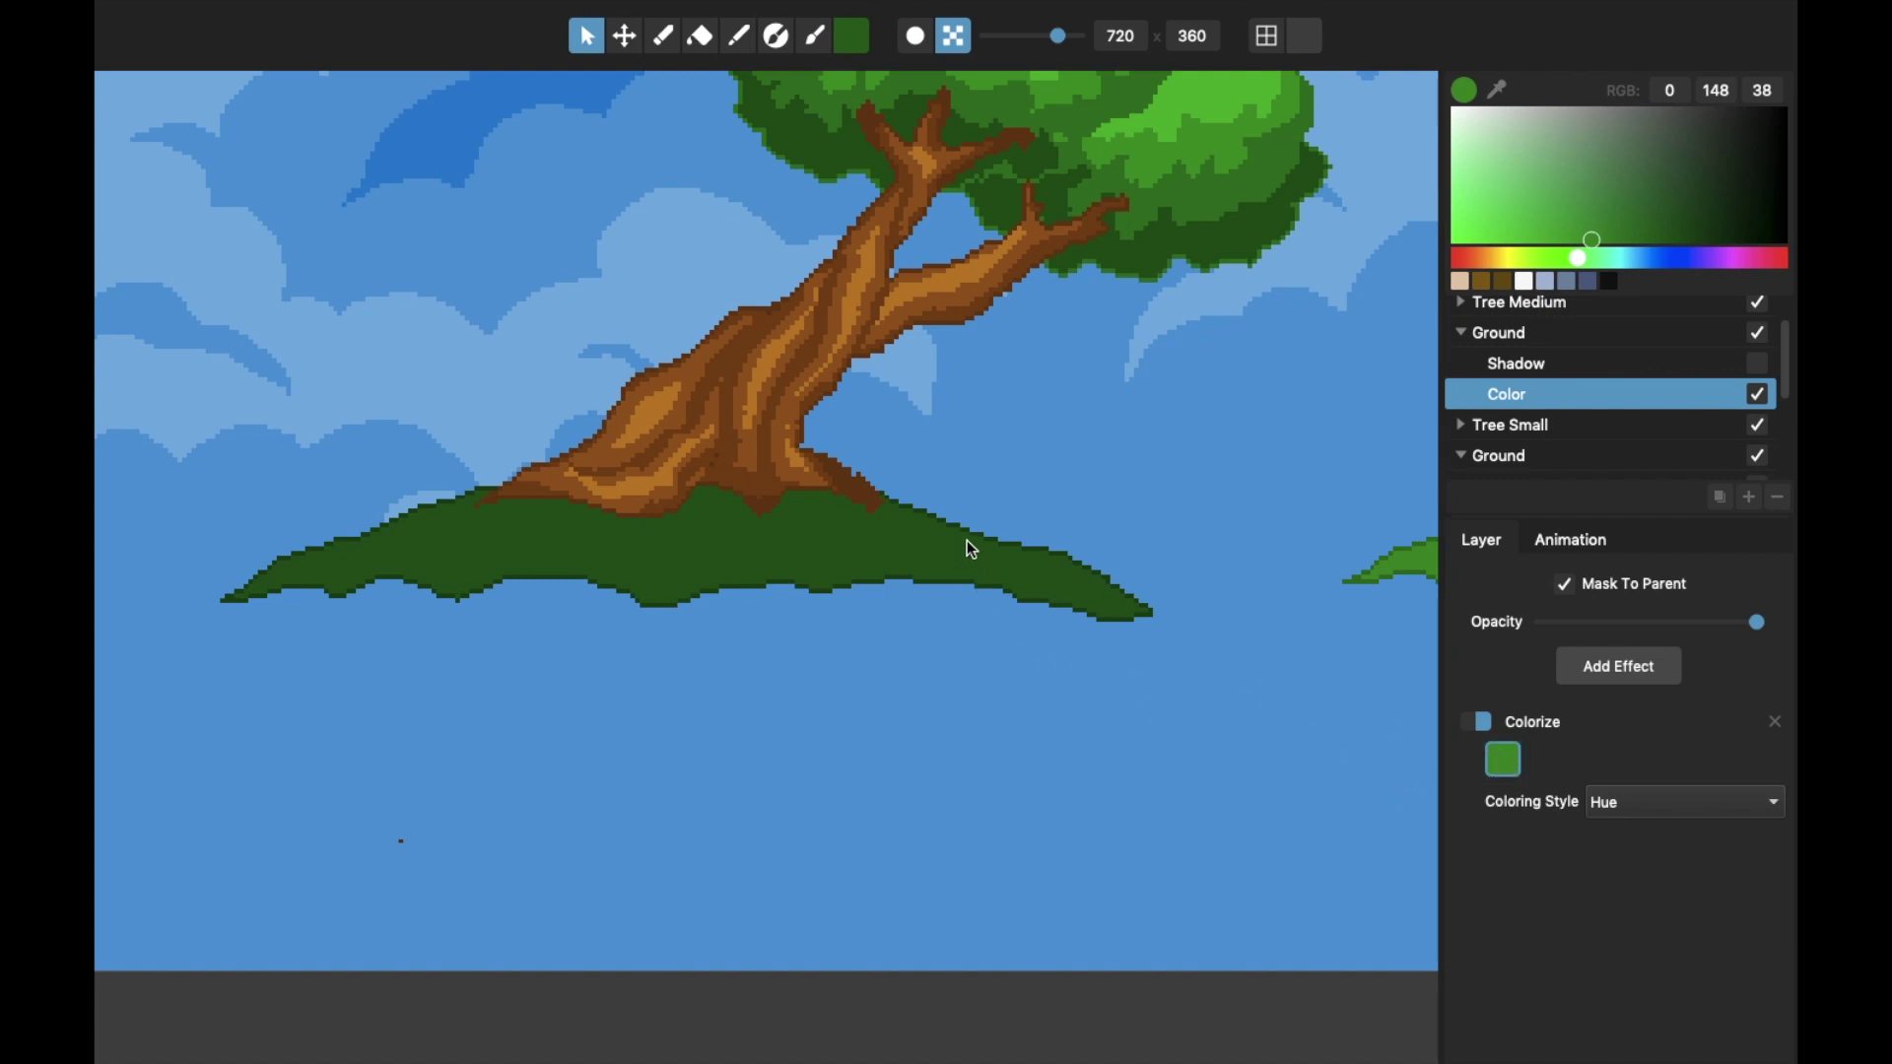
{"action": "left_click", "coordinate": [1485, 725]}
{"action": "left_click", "coordinate": [1483, 729]}
Set the Colorize style to Solid, try other hues, then undo back to green
{"action": "left_click", "coordinate": [1668, 814]}
{"action": "left_click", "coordinate": [1674, 794]}
{"action": "left_click", "coordinate": [1668, 806]}
{"action": "left_click", "coordinate": [1654, 768]}
{"action": "left_click", "coordinate": [1659, 803]}
{"action": "left_click", "coordinate": [1656, 830]}
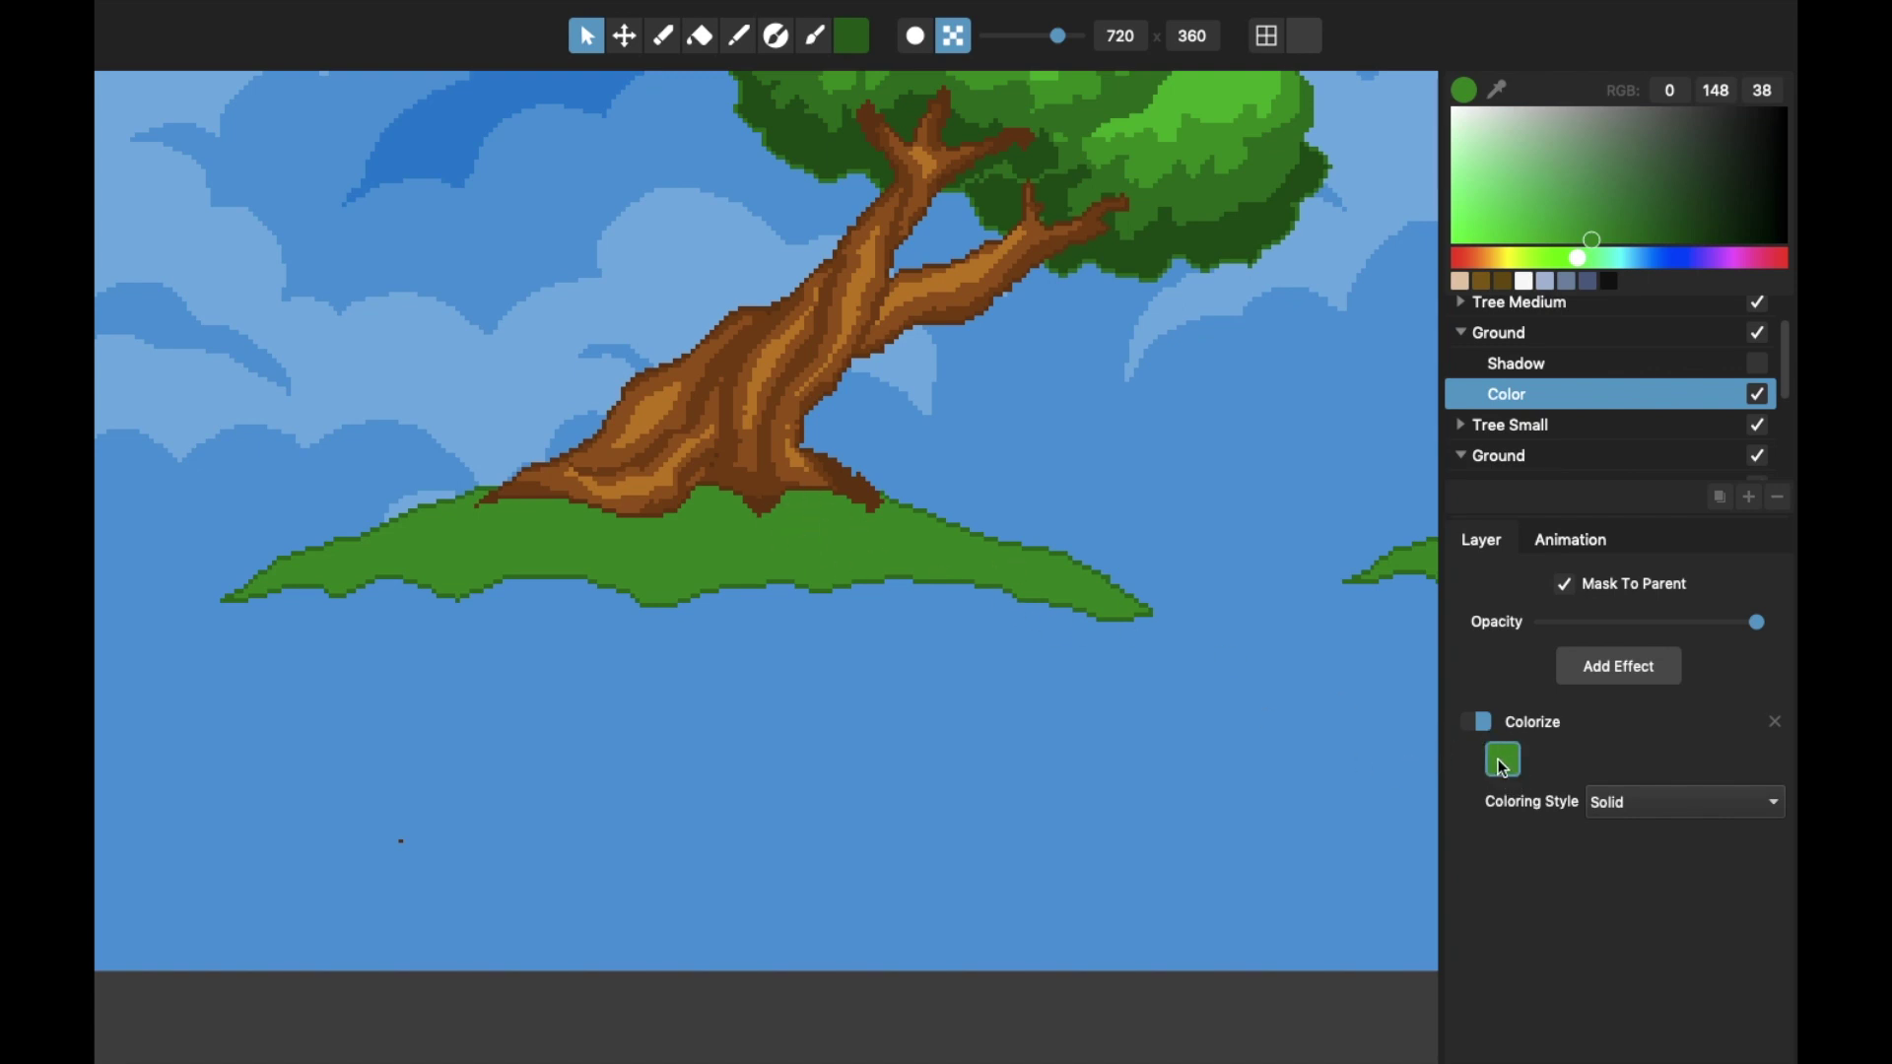
{"action": "mouse_move", "coordinate": [1531, 258]}
{"action": "left_mouse_down"}
{"action": "mouse_move", "coordinate": [1487, 254]}
{"action": "mouse_move", "coordinate": [1689, 257]}
{"action": "mouse_move", "coordinate": [1651, 268]}
{"action": "mouse_move", "coordinate": [1513, 222]}
{"action": "mouse_move", "coordinate": [1415, 262]}
{"action": "mouse_move", "coordinate": [1603, 259]}
{"action": "left_mouse_up"}
{"action": "key", "text": "super+z"}
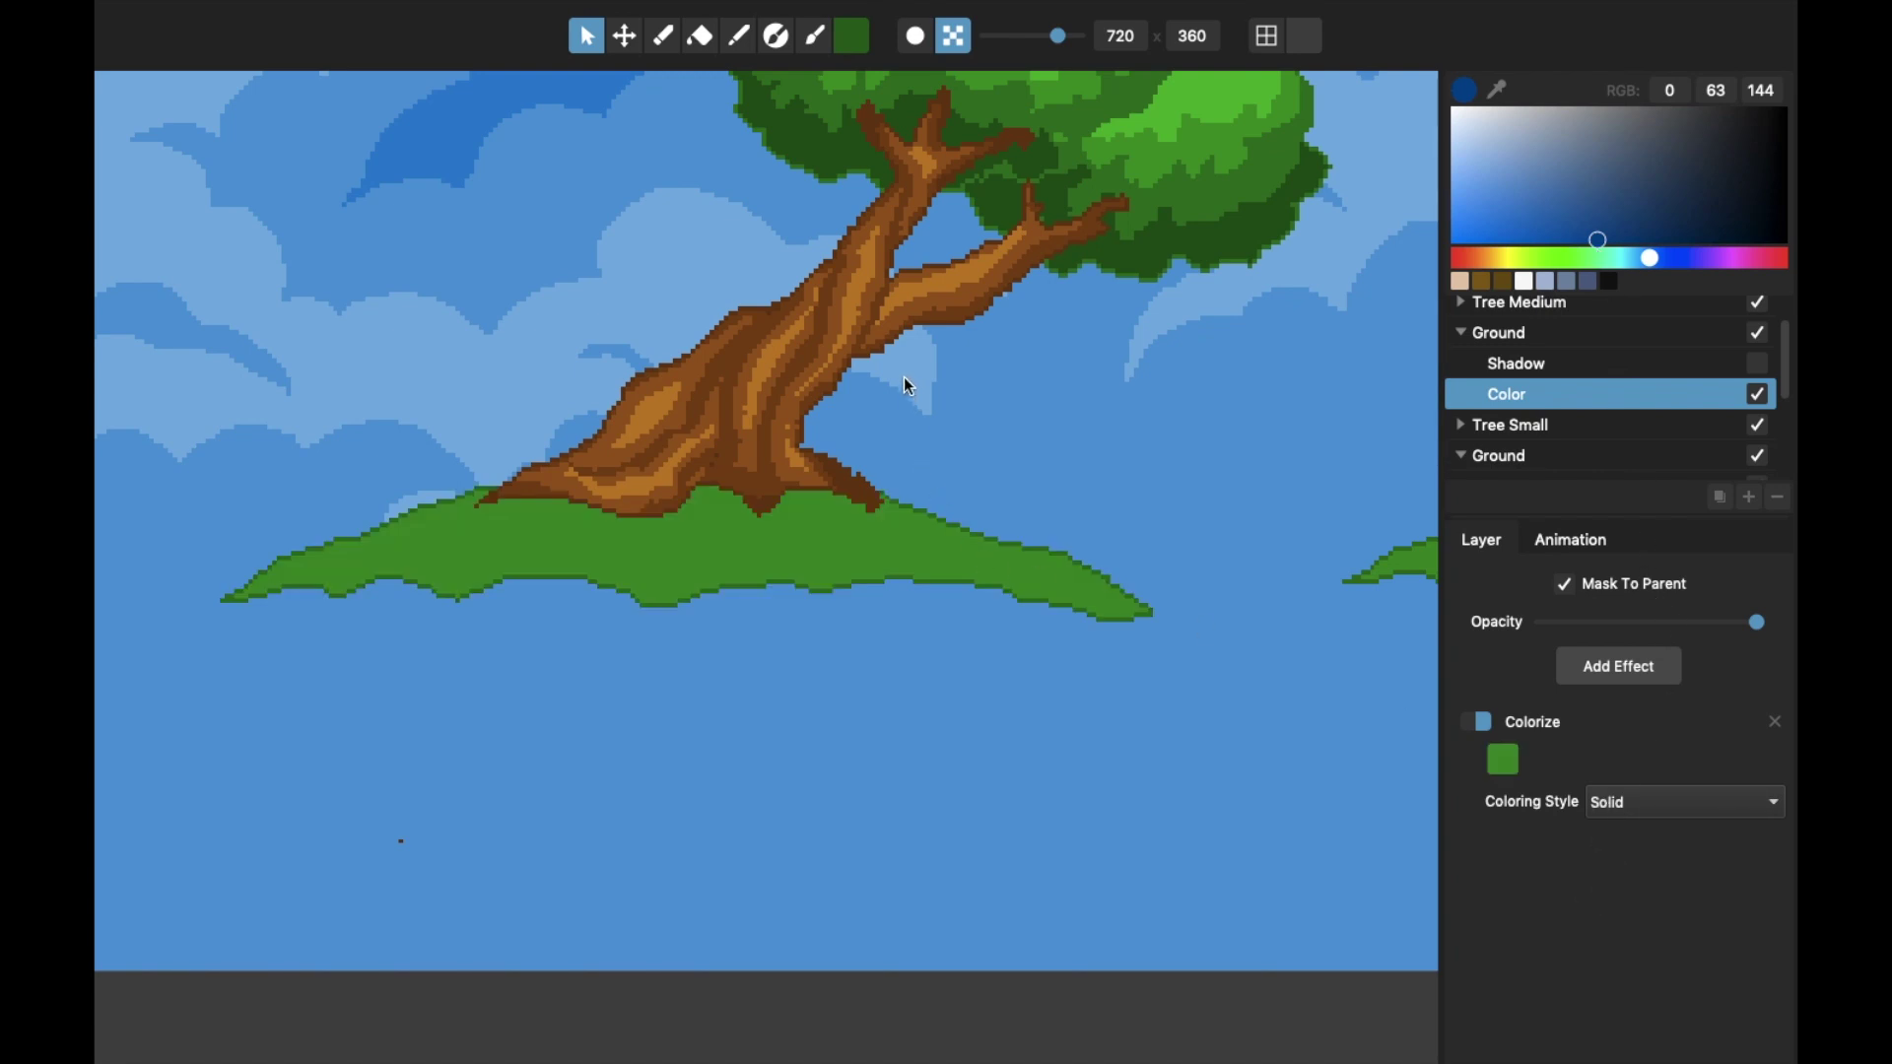
With the pixel grid shown temporarily, restore the painting colour to dark green RGB 0, 102, 25
{"action": "left_click", "coordinate": [942, 1036]}
{"action": "scroll", "coordinate": [1020, 606], "scroll_direction": "down", "scroll_amount": 5}
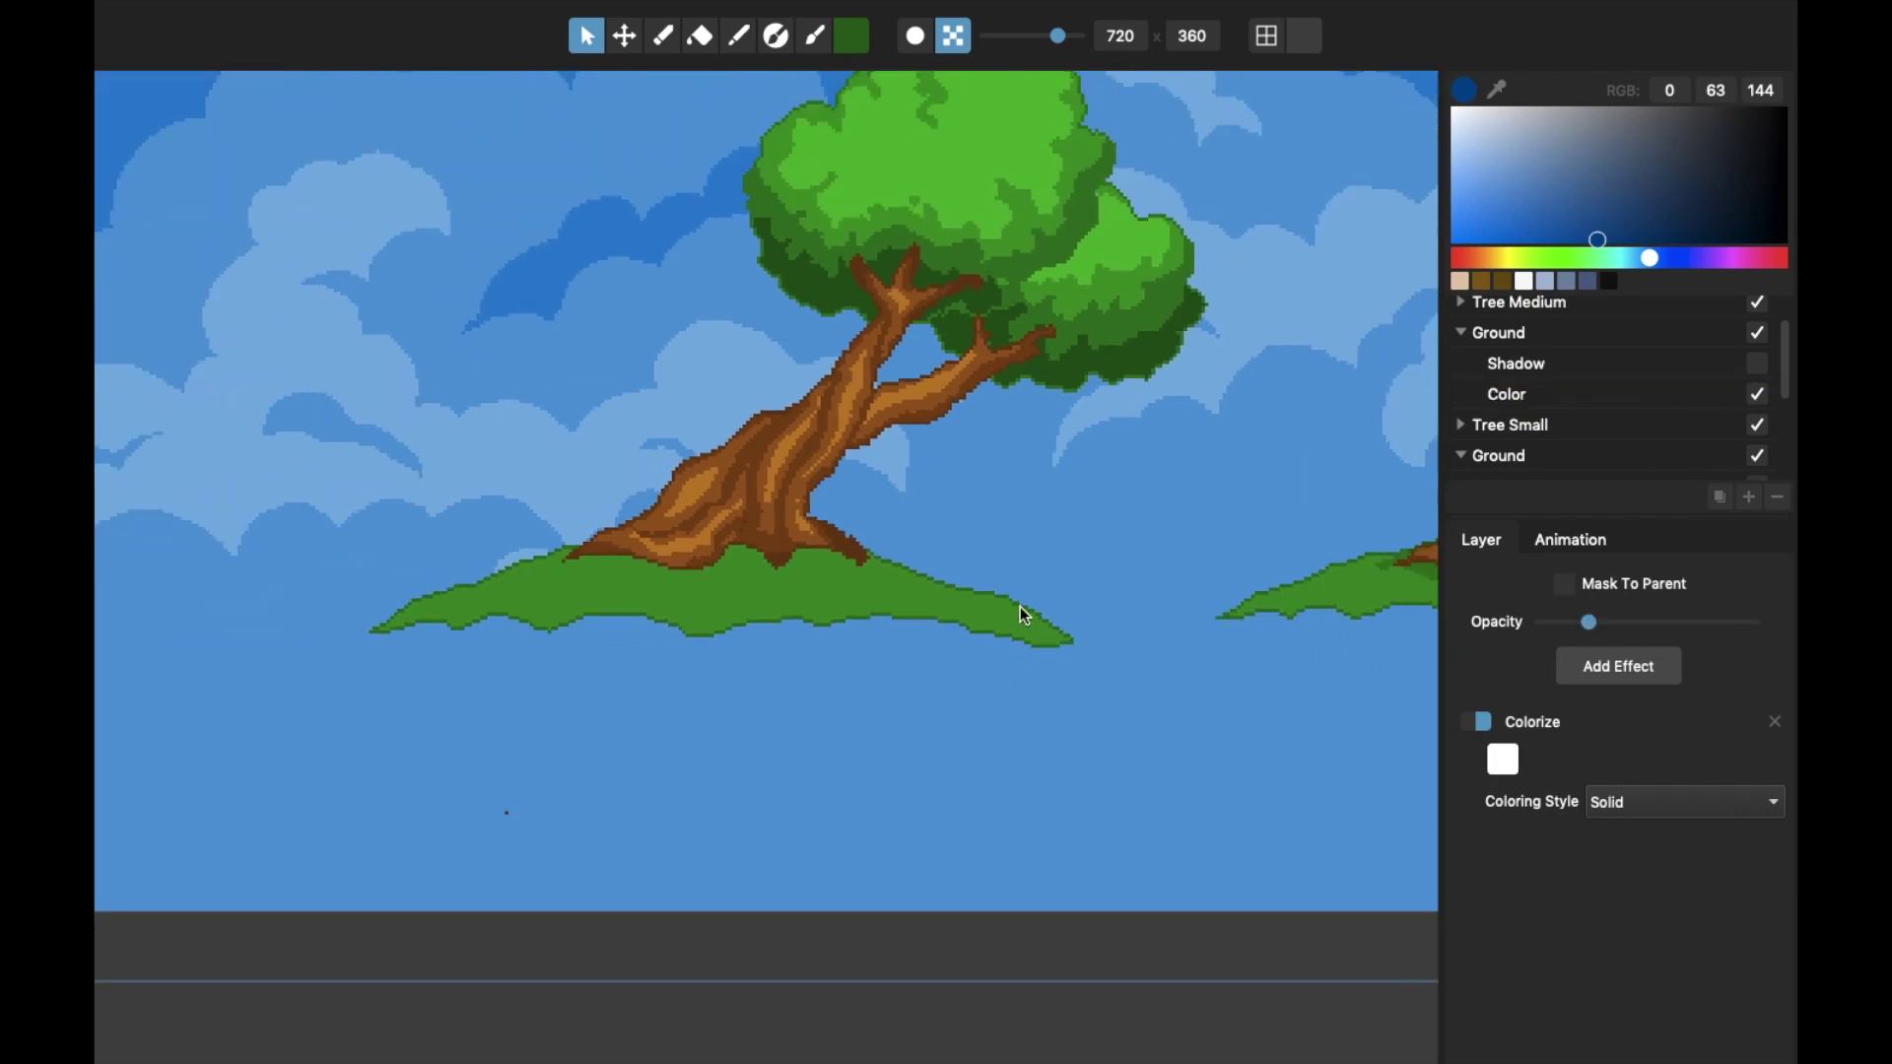
{"action": "left_click", "coordinate": [1266, 36]}
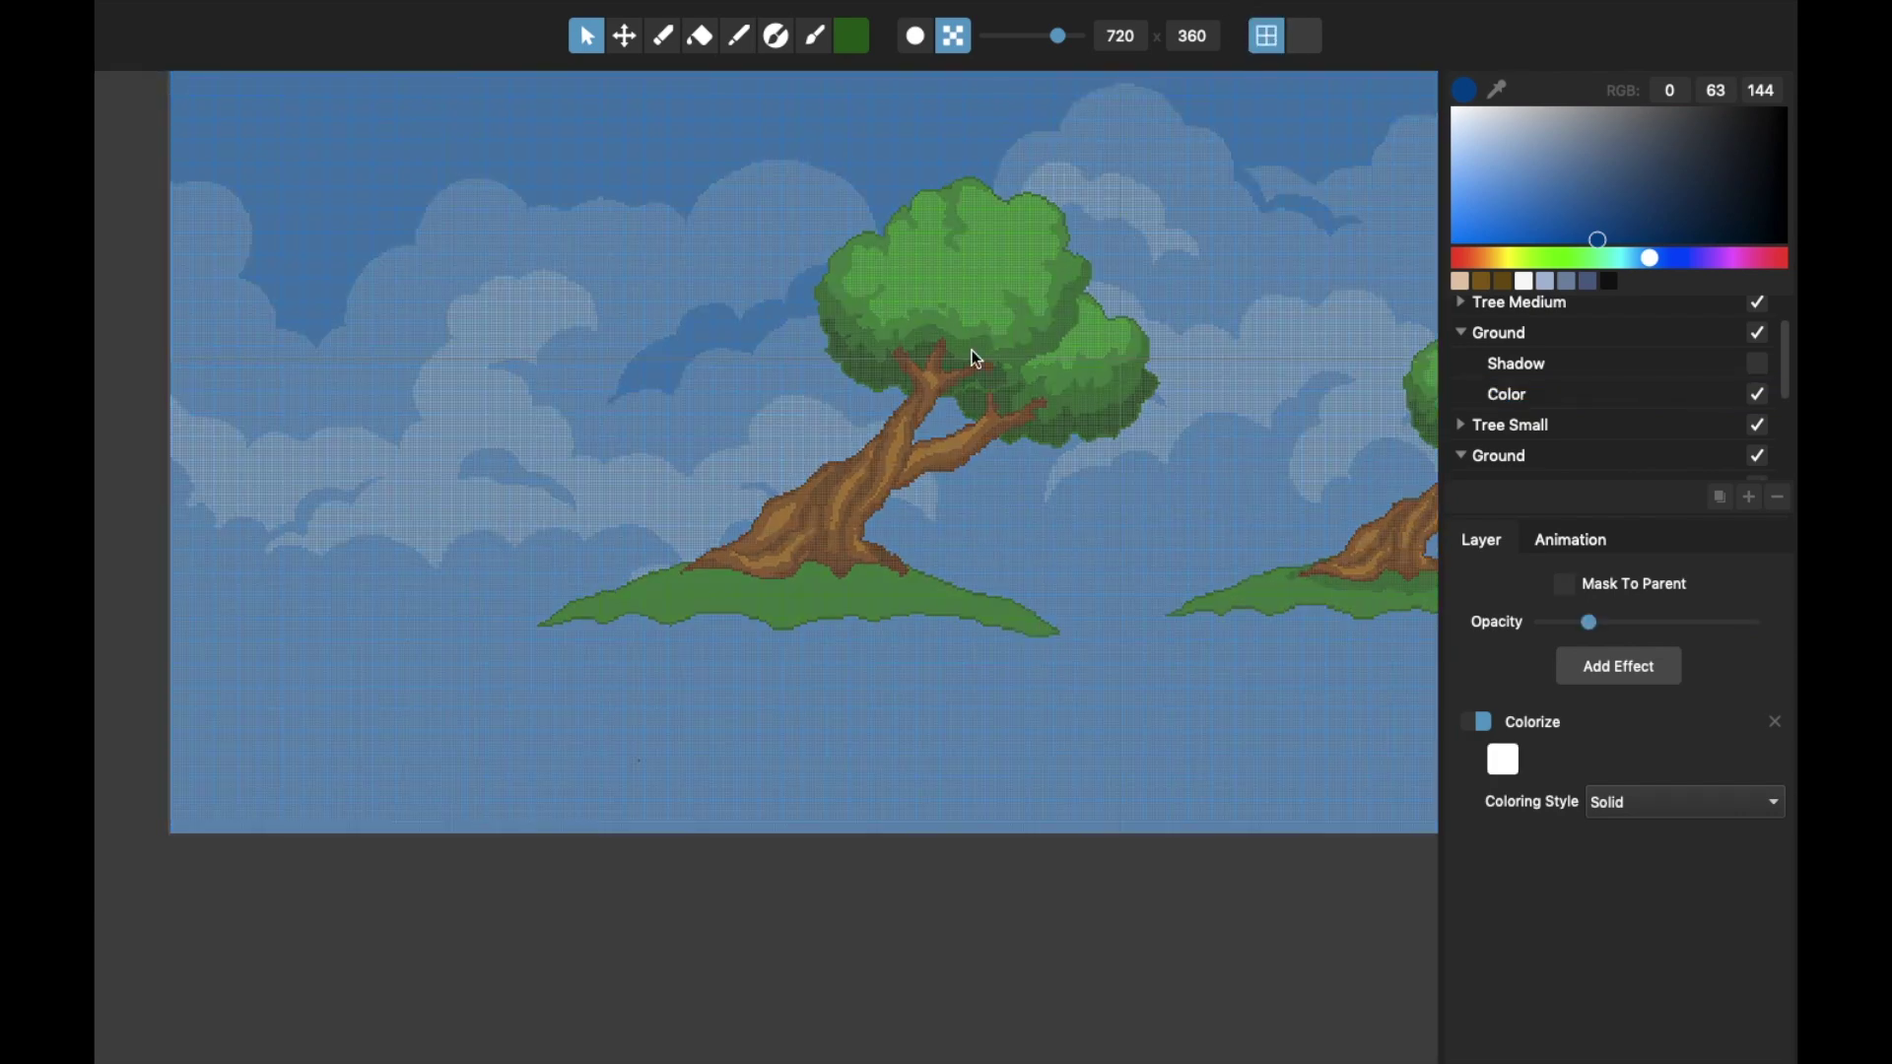
{"action": "scroll", "coordinate": [972, 353], "scroll_direction": "up", "scroll_amount": 5}
{"action": "scroll", "coordinate": [905, 375], "scroll_direction": "up", "scroll_amount": 6}
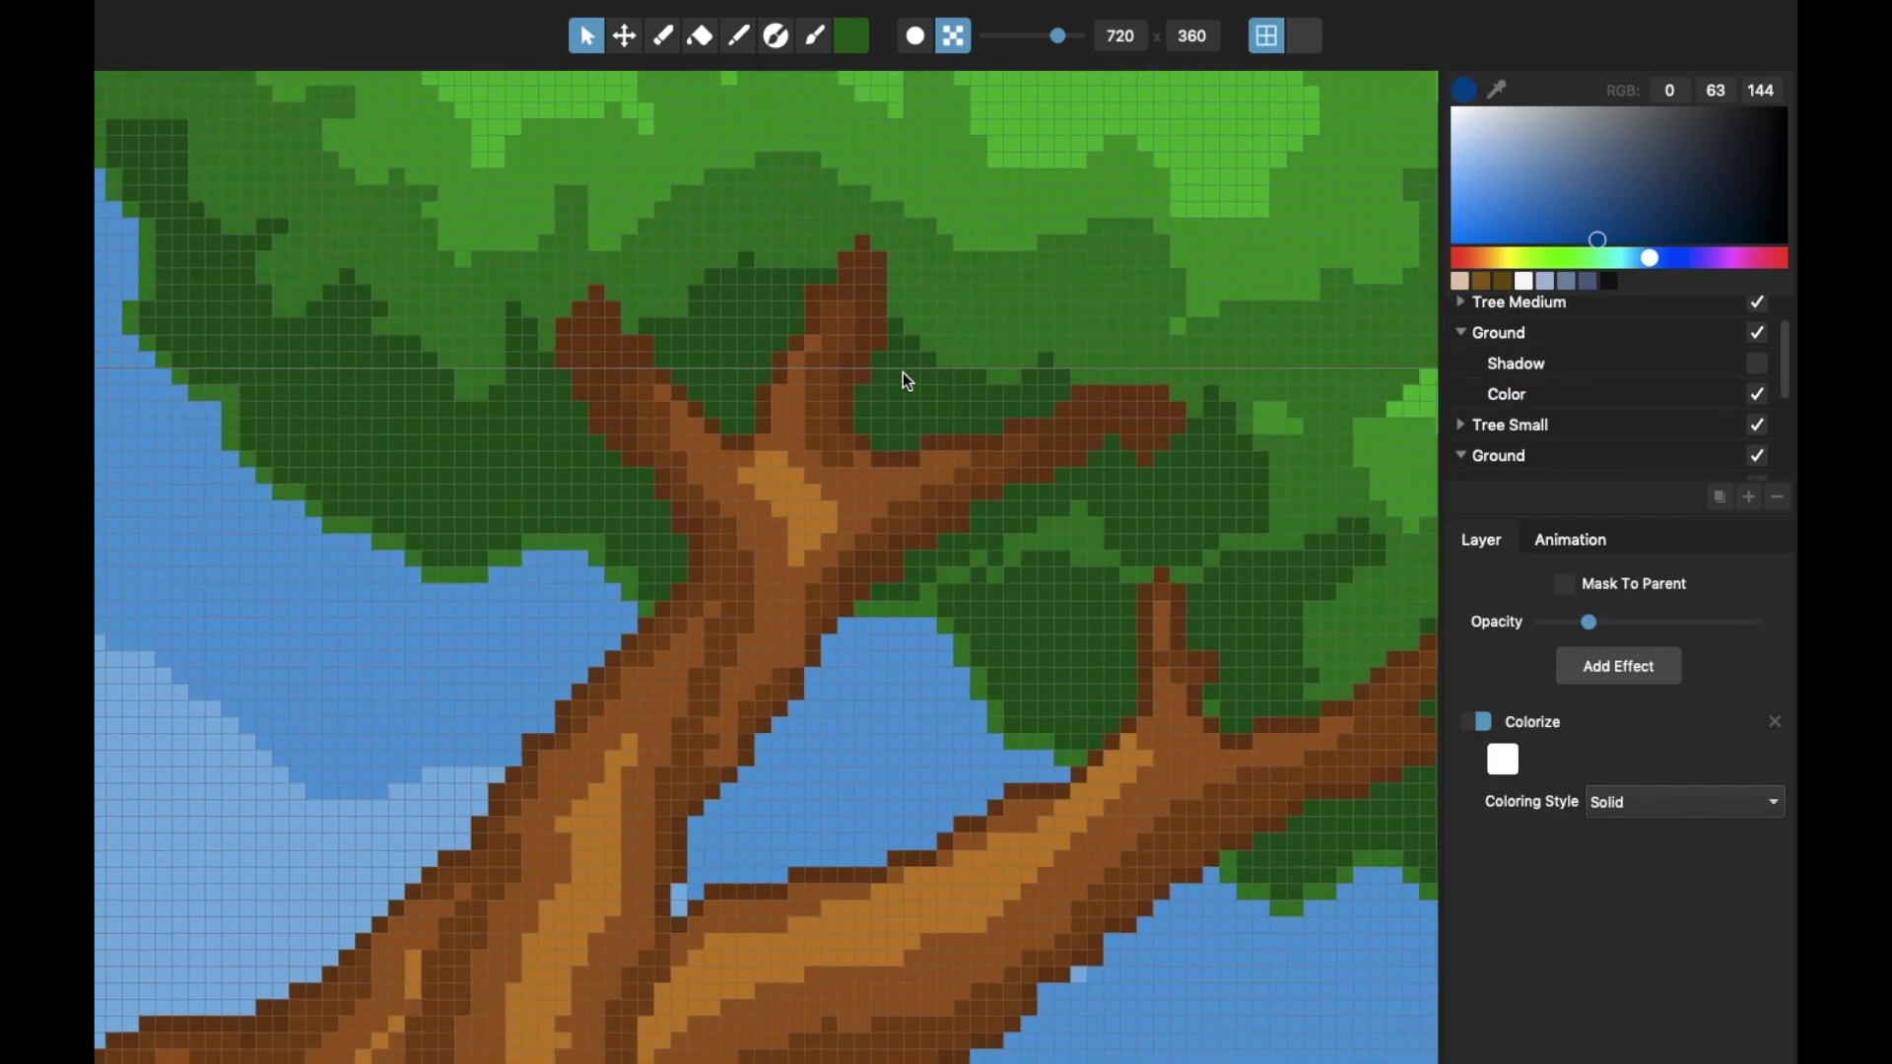
{"action": "scroll", "coordinate": [903, 370], "scroll_direction": "up", "scroll_amount": 2}
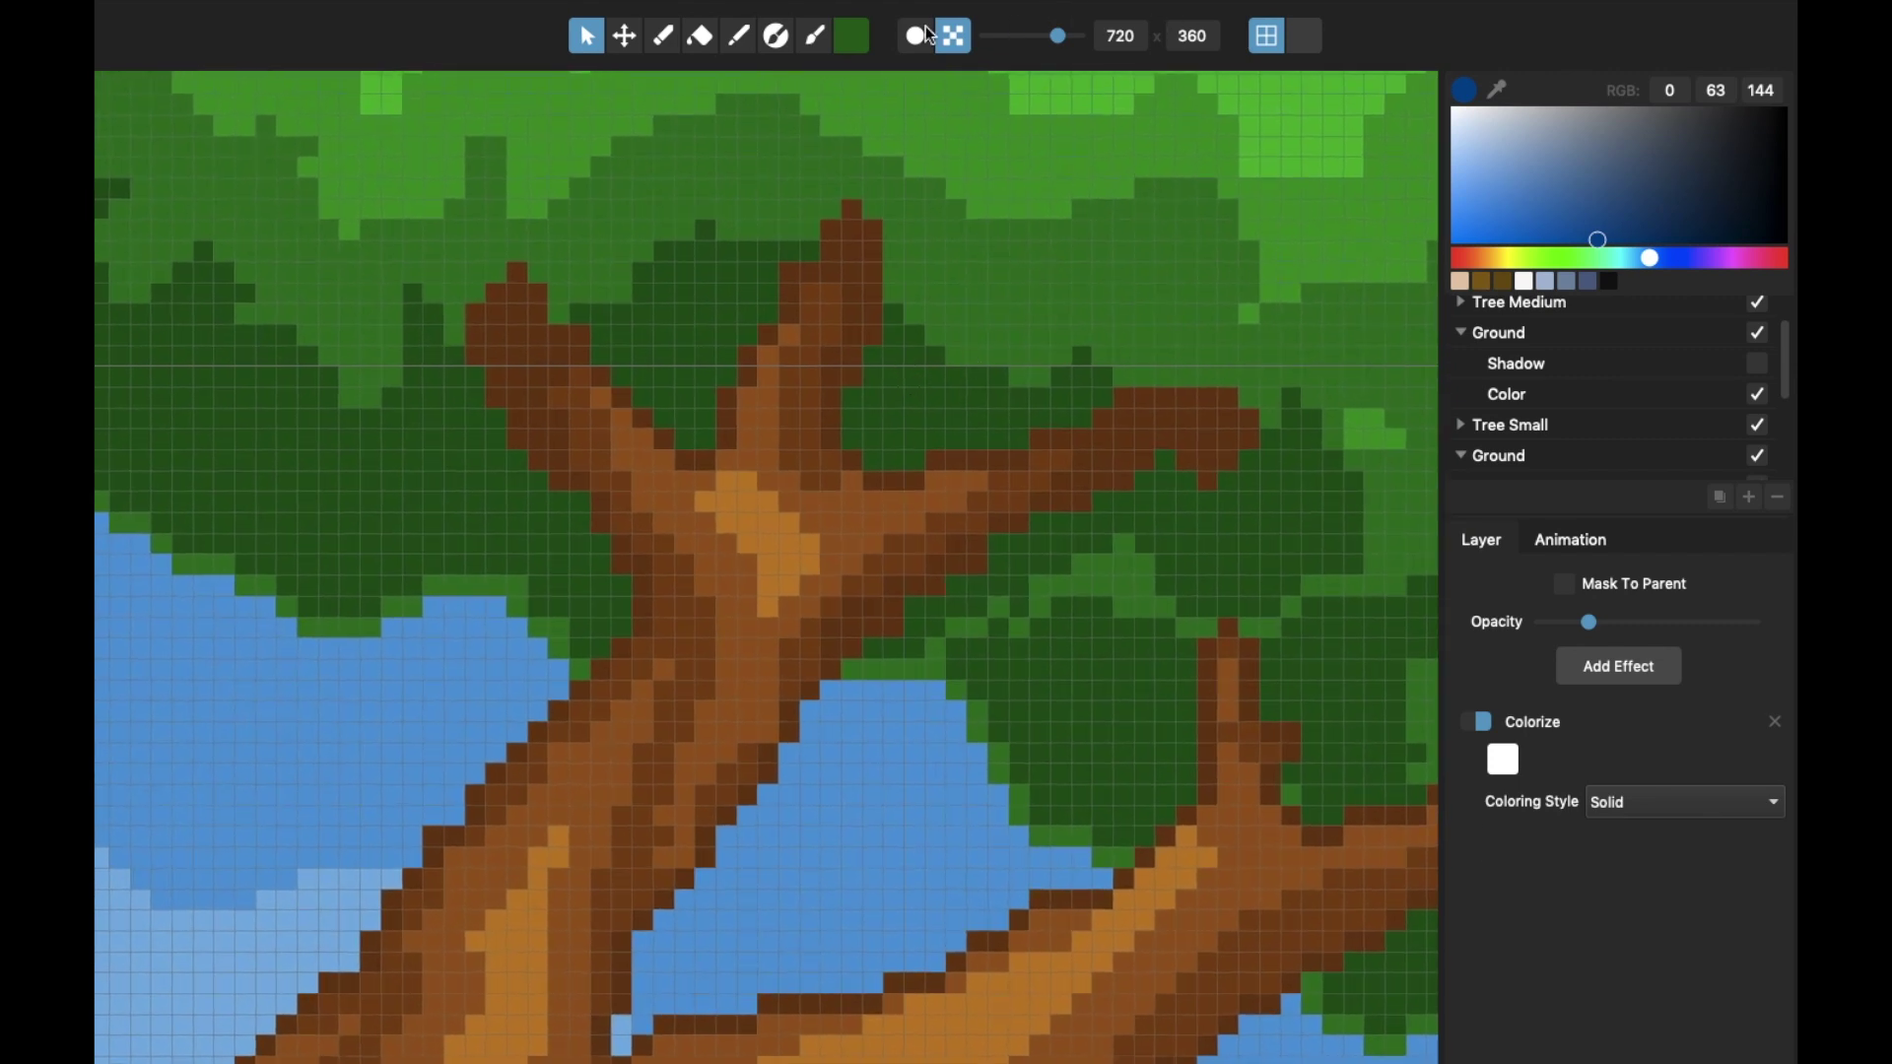
{"action": "left_click", "coordinate": [853, 36]}
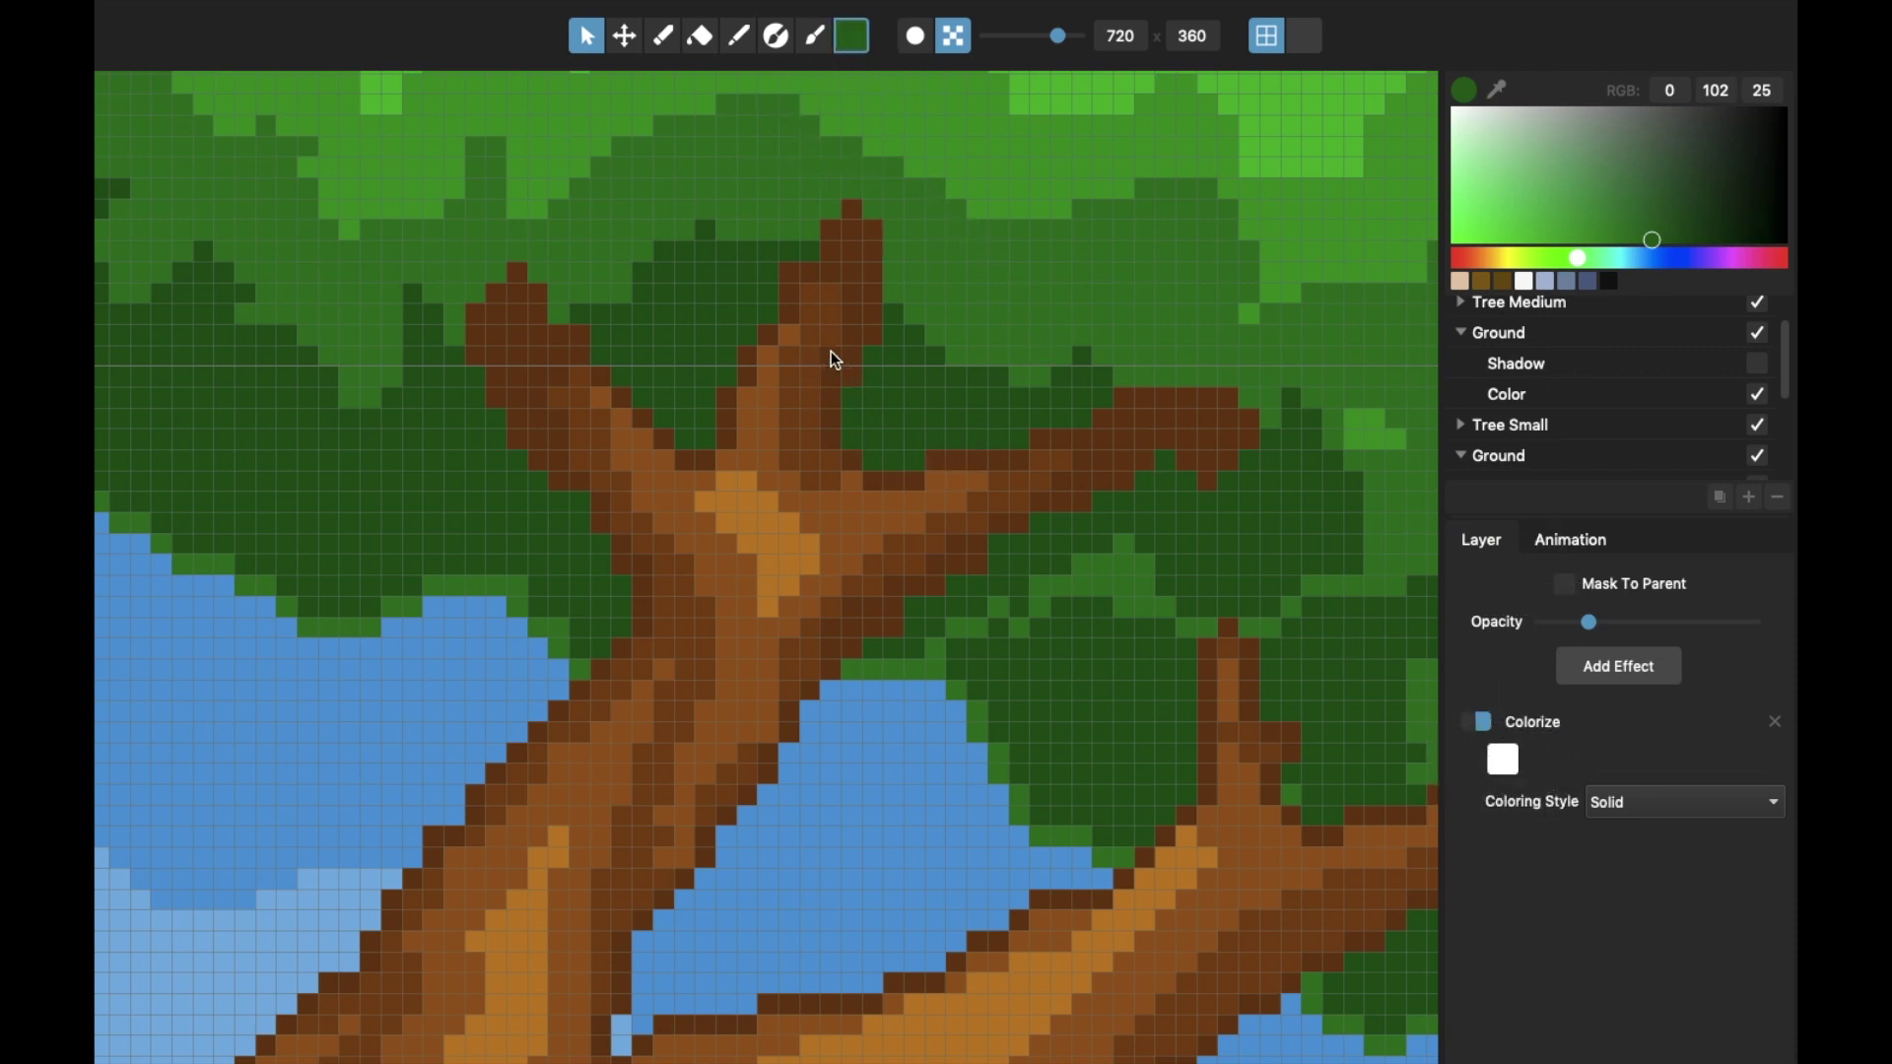
{"action": "left_click", "coordinate": [1265, 38]}
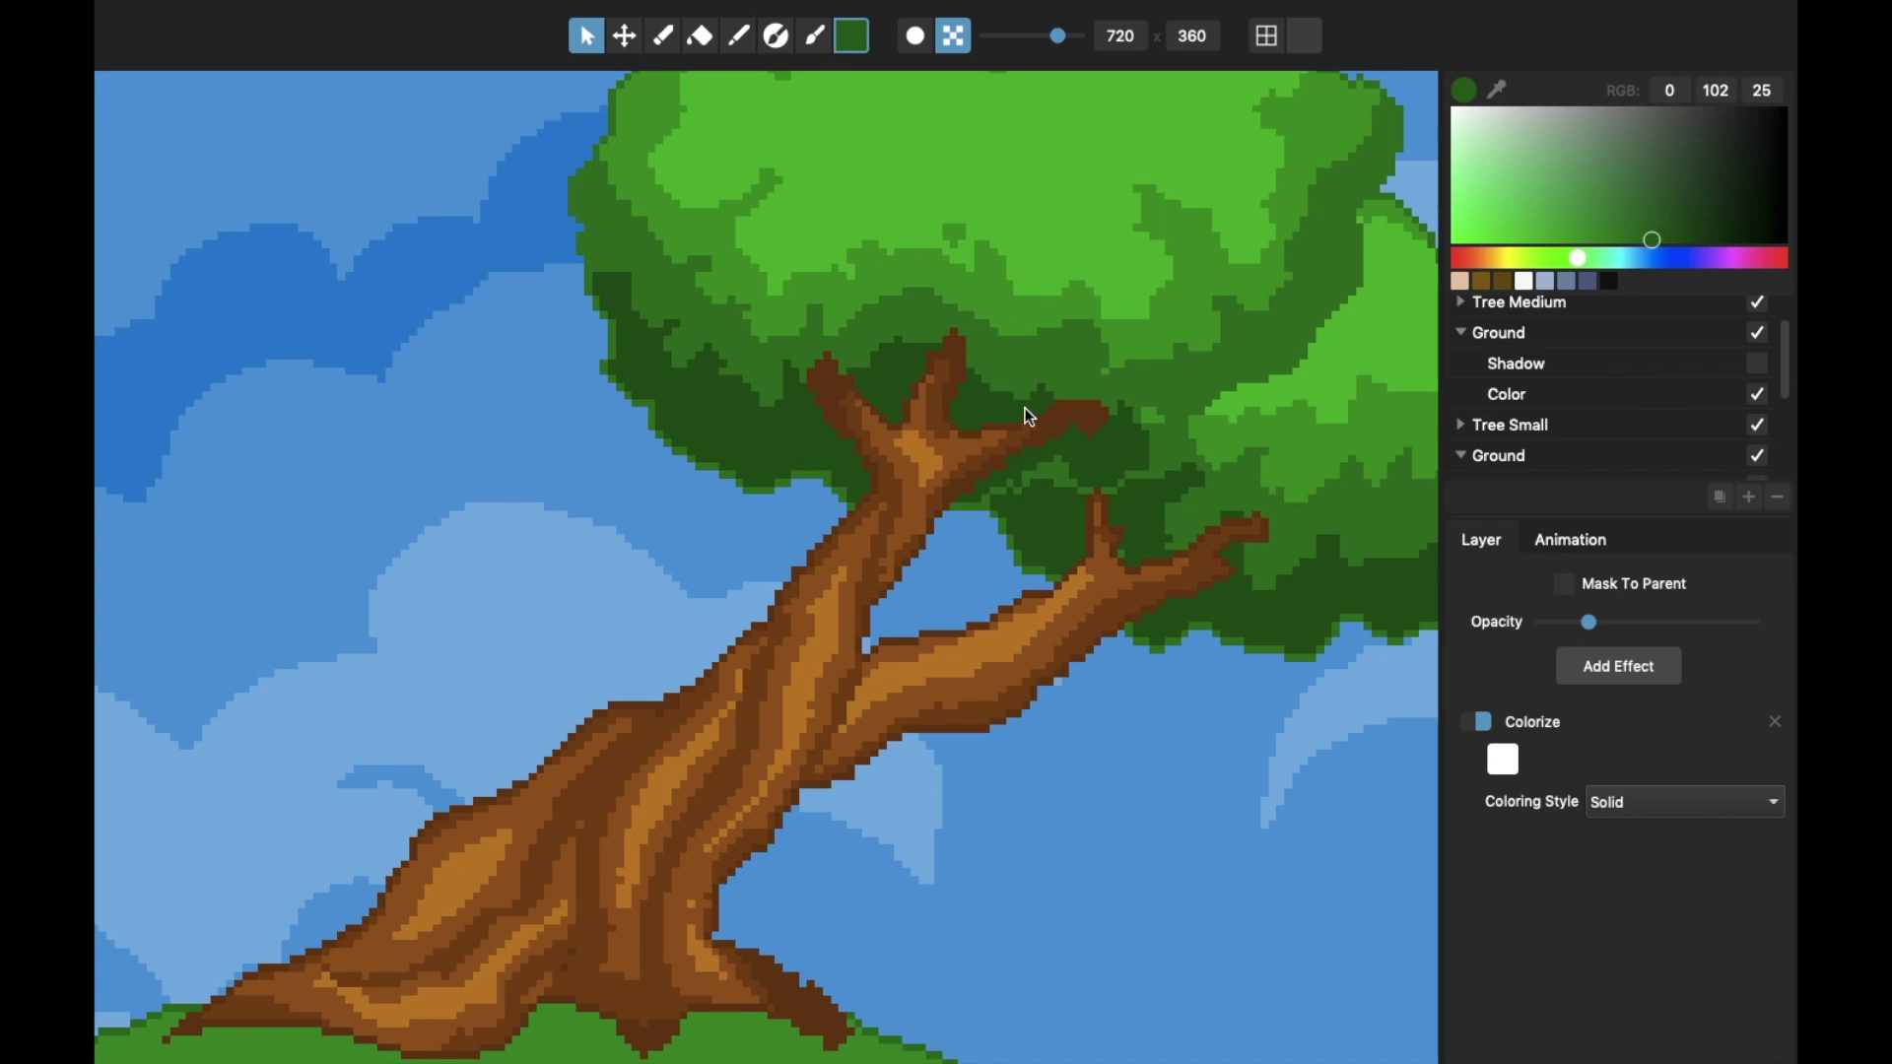
Choose Help > Send Feedback, then zoom out and pan to frame both trees on their islands
{"action": "left_click", "coordinate": [617, 14]}
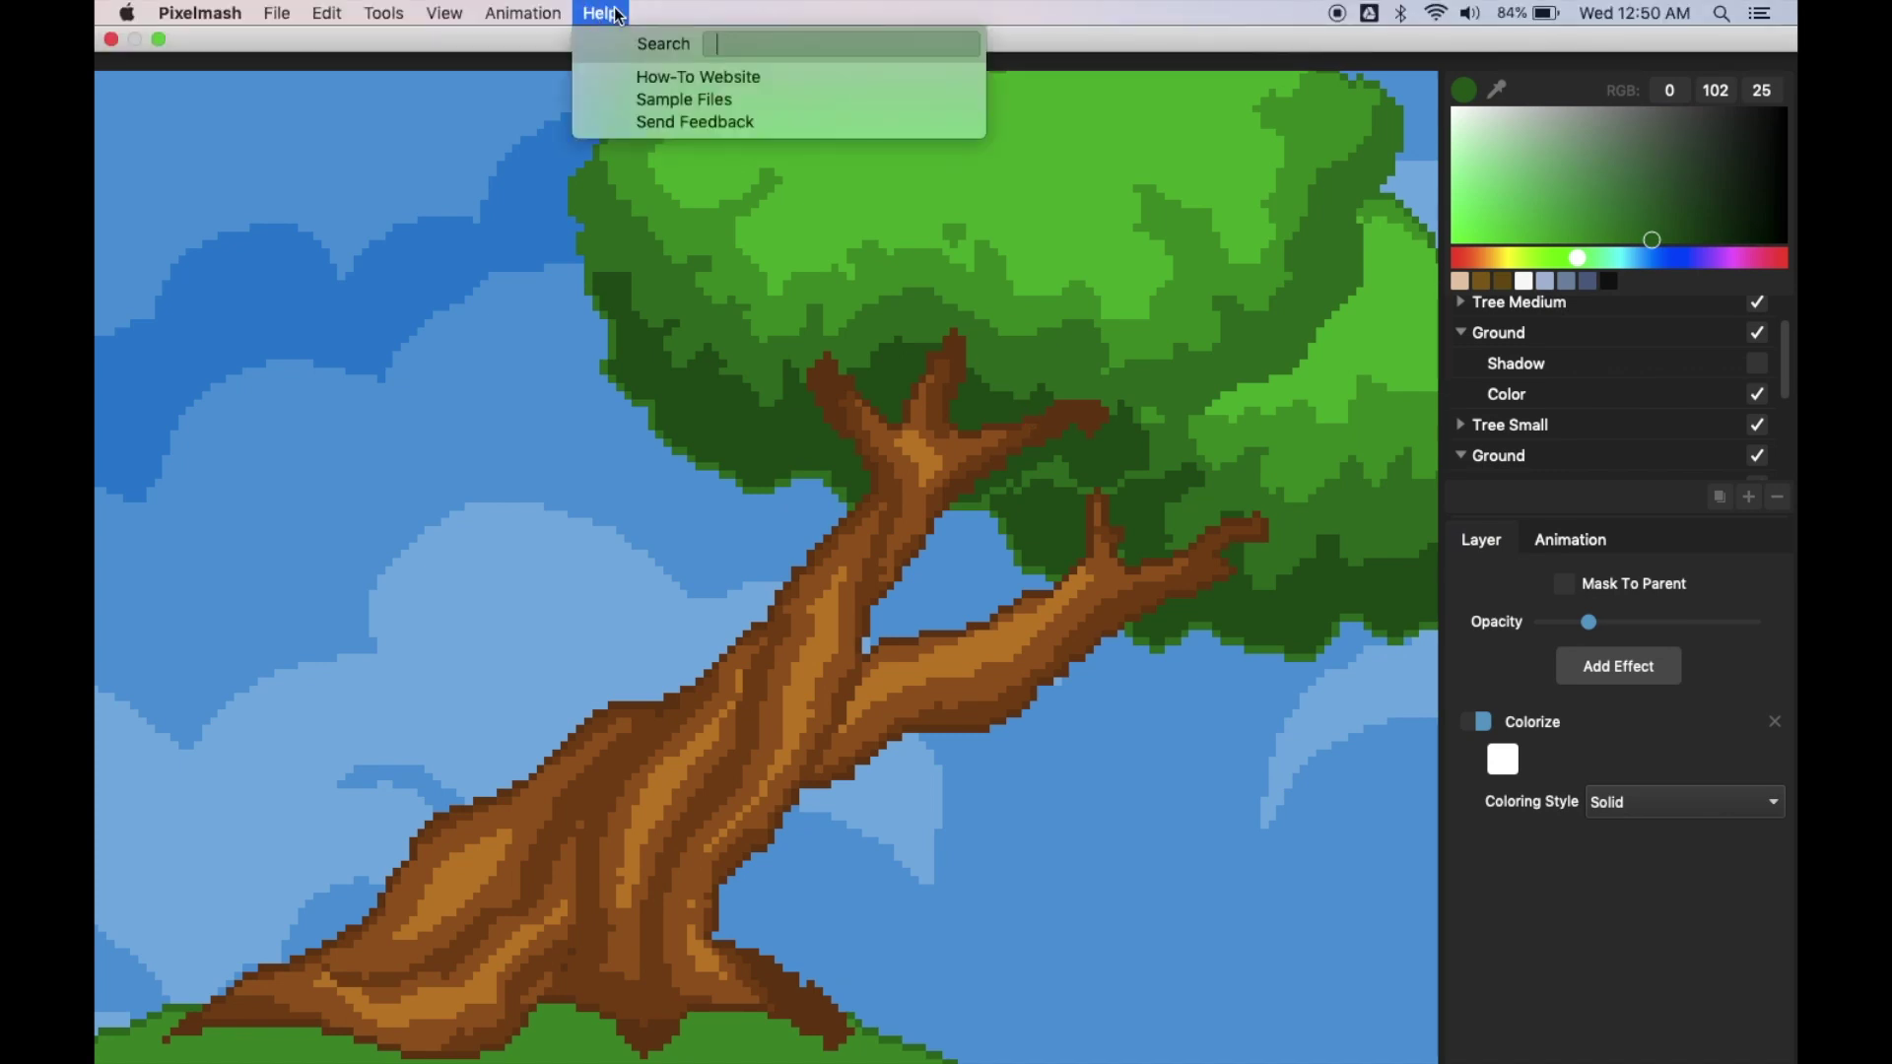
{"action": "left_click", "coordinate": [670, 122]}
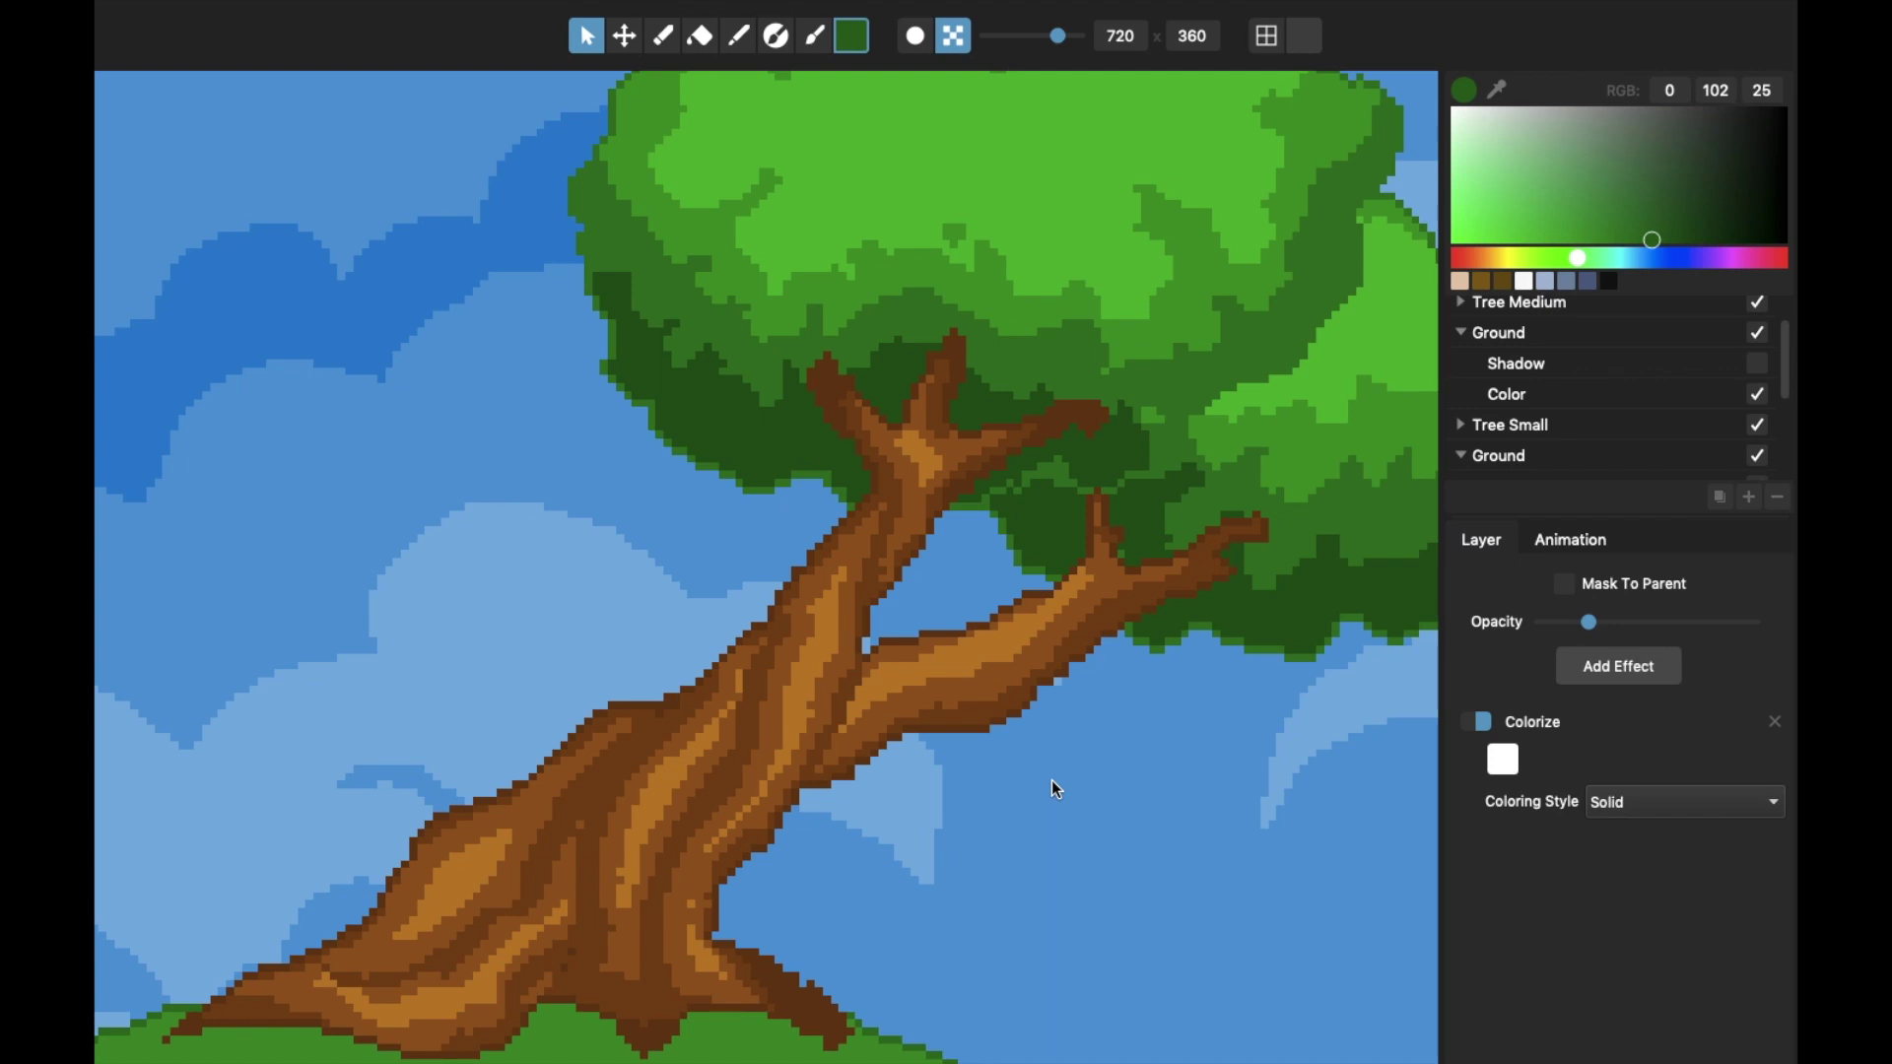
{"action": "scroll", "coordinate": [1057, 789], "scroll_direction": "down", "scroll_amount": 5}
{"action": "scroll", "coordinate": [1050, 778], "scroll_direction": "down", "scroll_amount": 3}
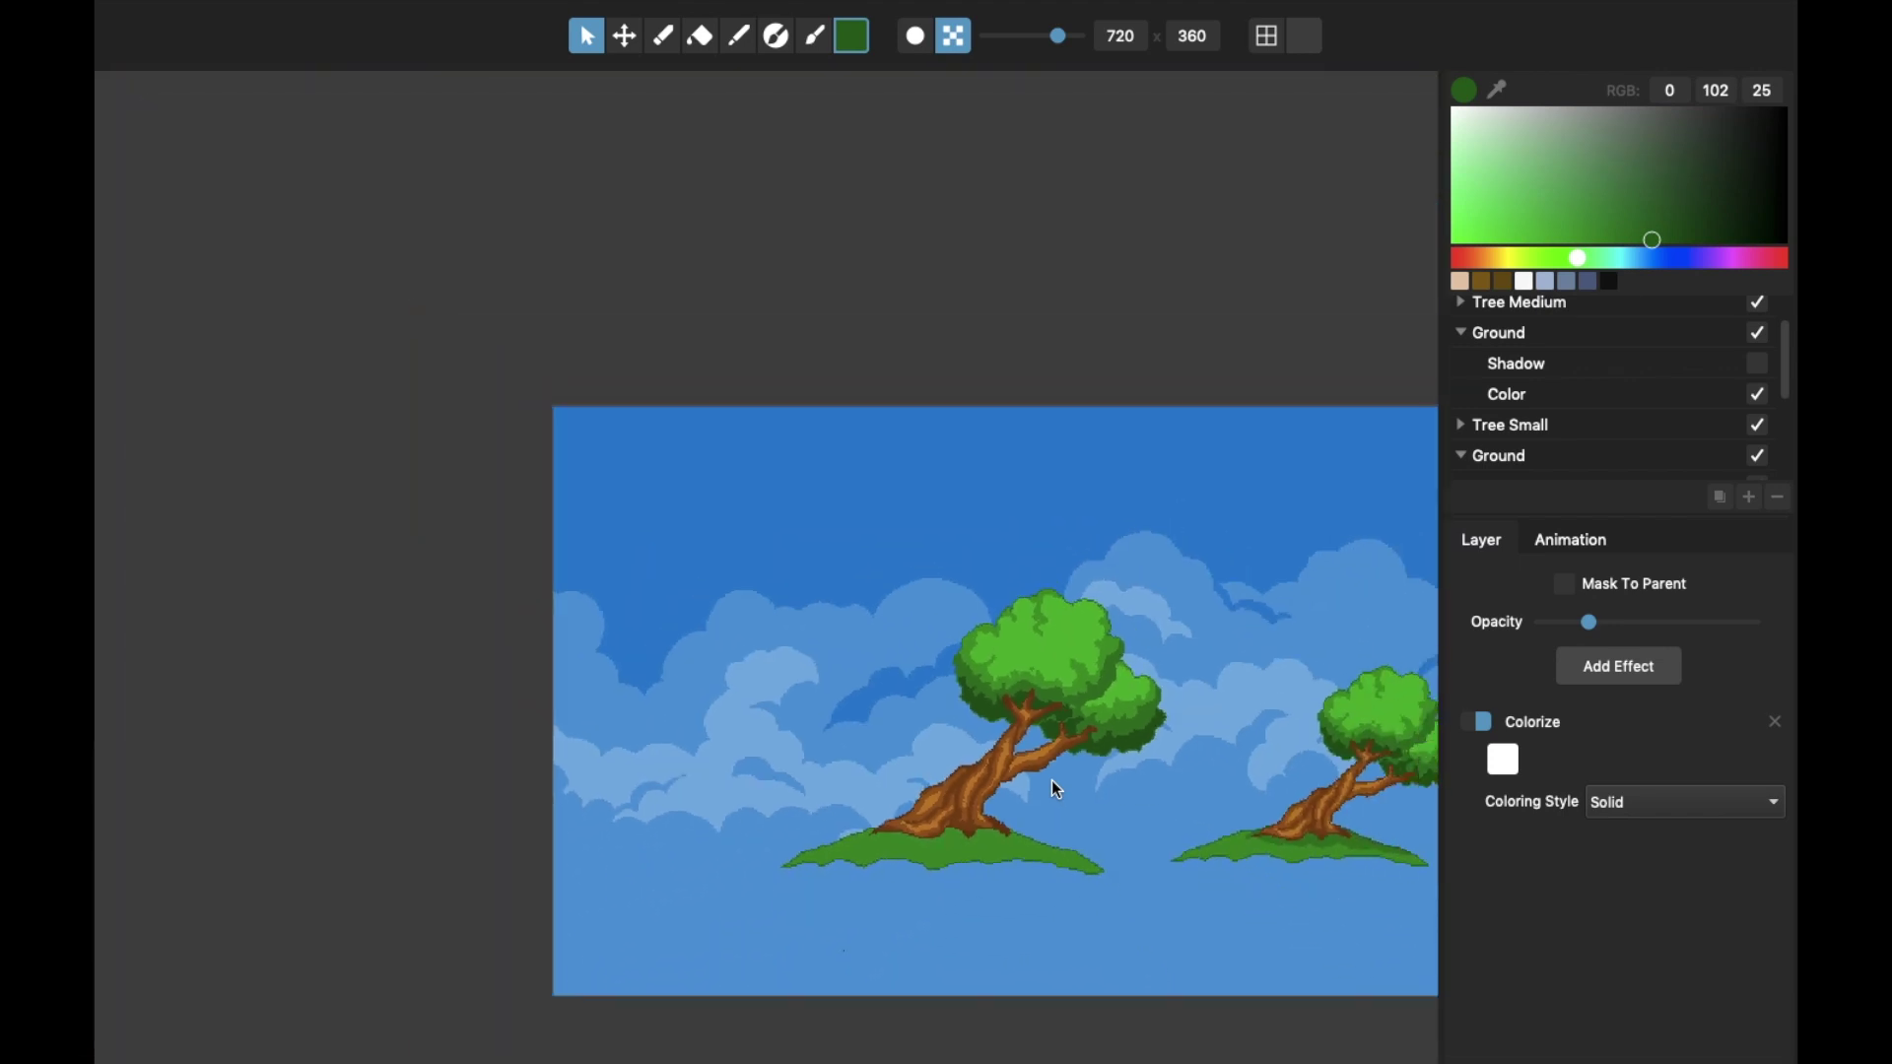
{"action": "left_click_drag", "start_coordinate": [1062, 275], "coordinate": [727, 185]}
{"action": "scroll", "coordinate": [698, 628], "scroll_direction": "up", "scroll_amount": 4}
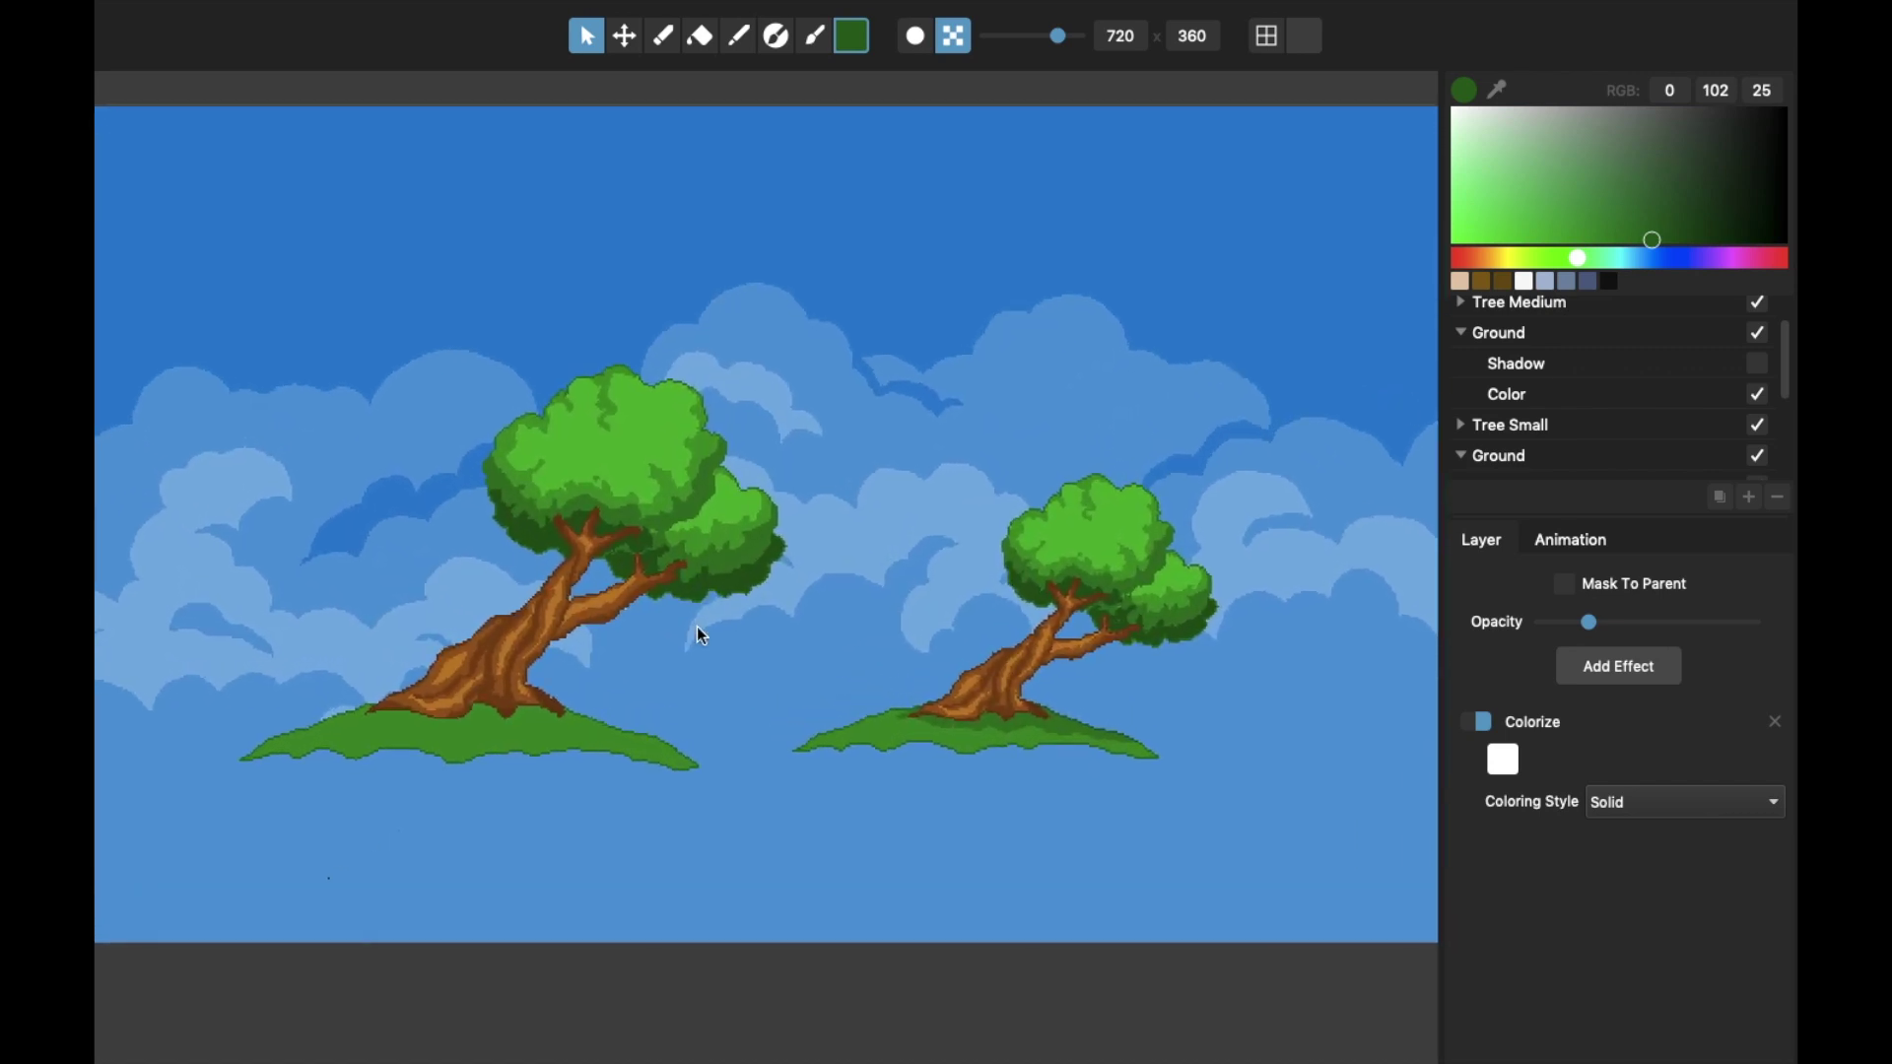